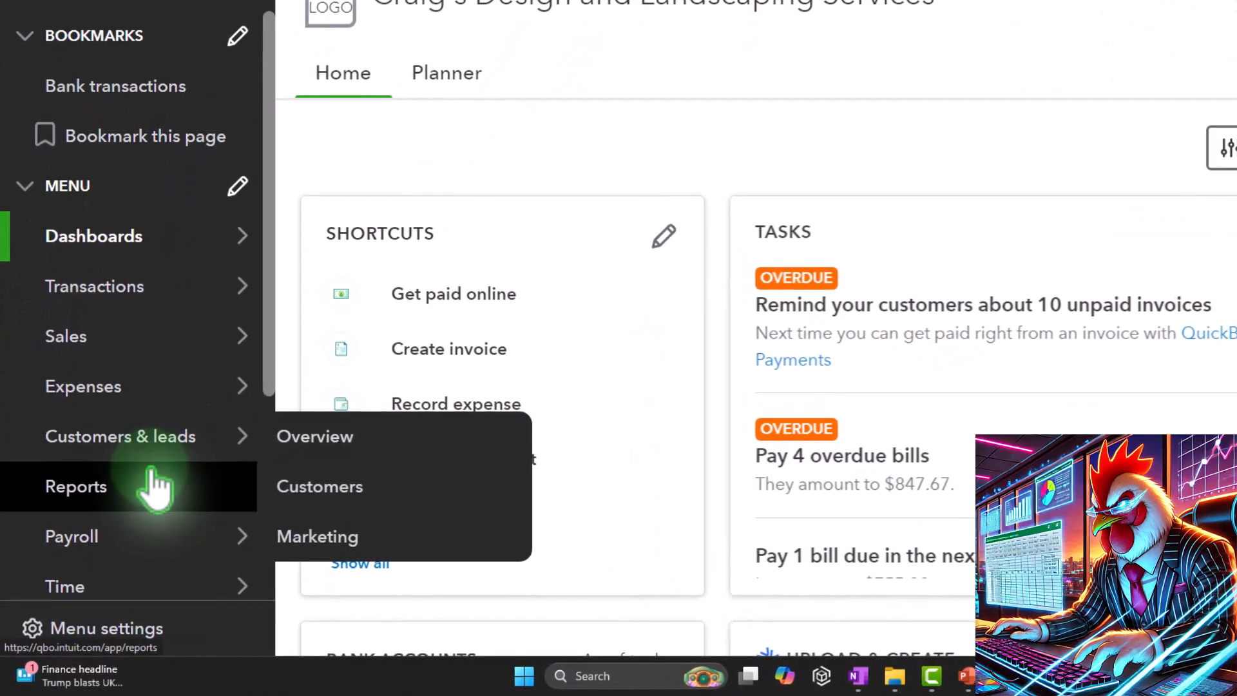
# Step: Go to the Reports page and open the Balance Sheet and Profit and Loss favorites in separate new tabs
pyautogui.click(153, 485)
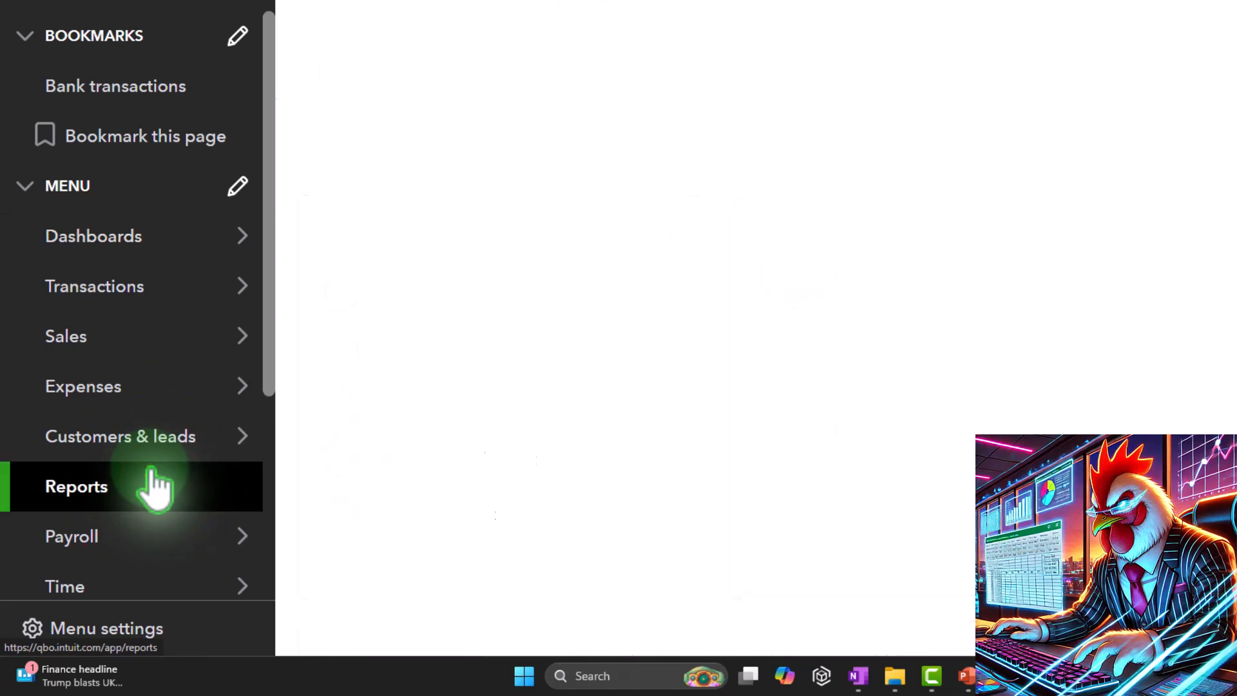
pyautogui.hotkey('ctrl', '-')
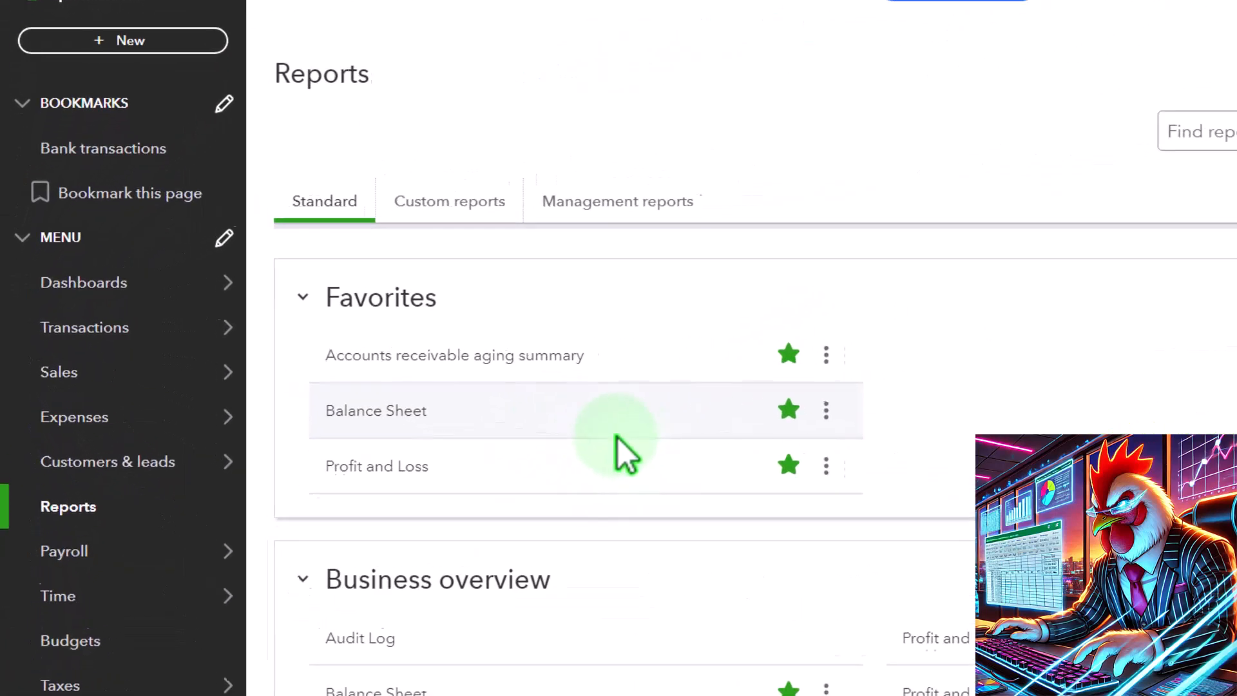
pyautogui.click(391, 410)
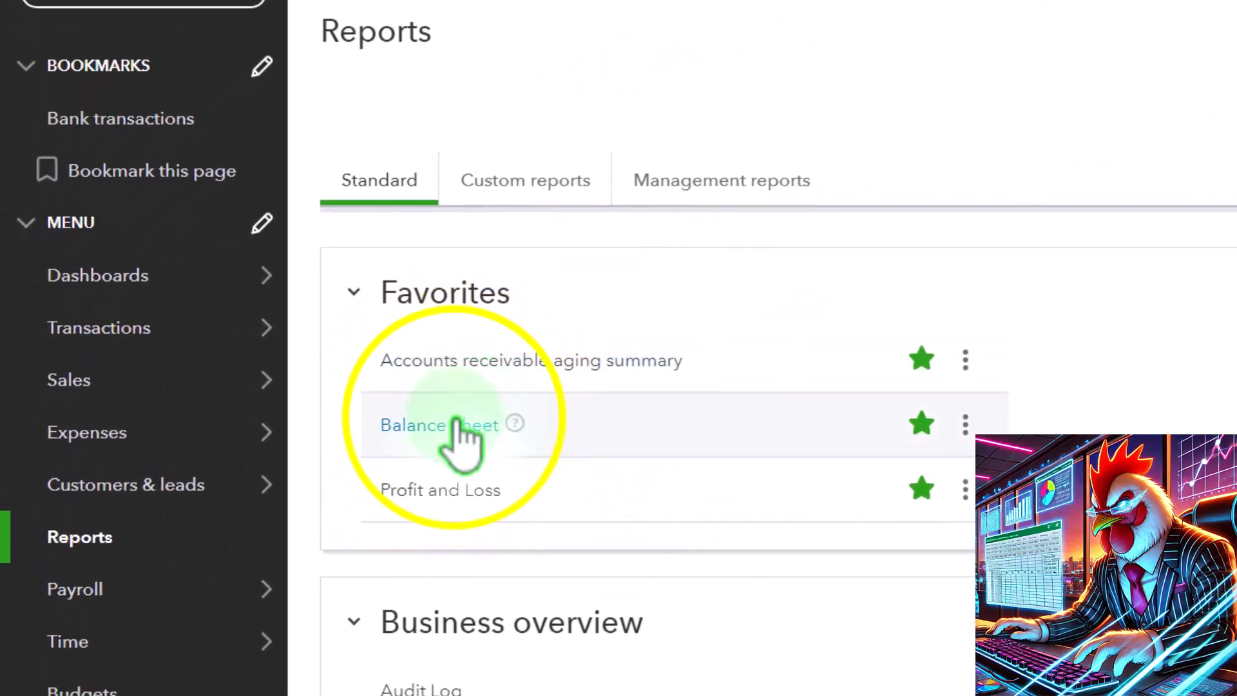
pyautogui.rightClick(457, 424)
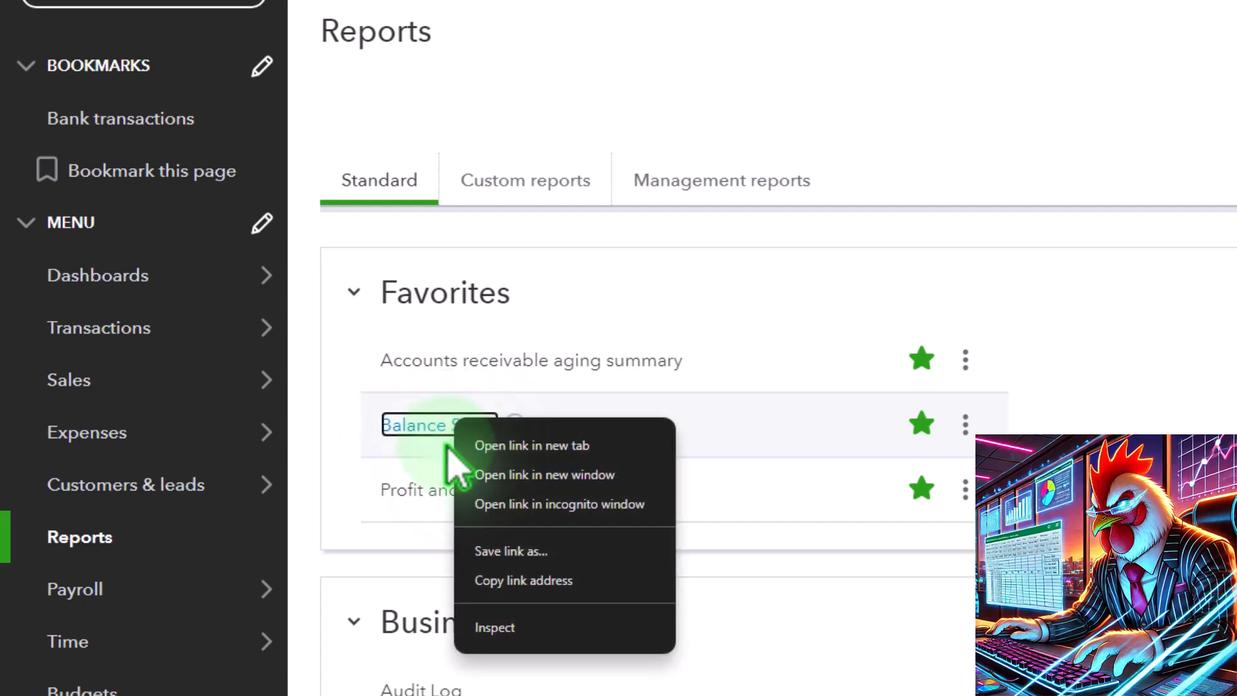
pyautogui.click(583, 446)
pyautogui.rightClick(483, 501)
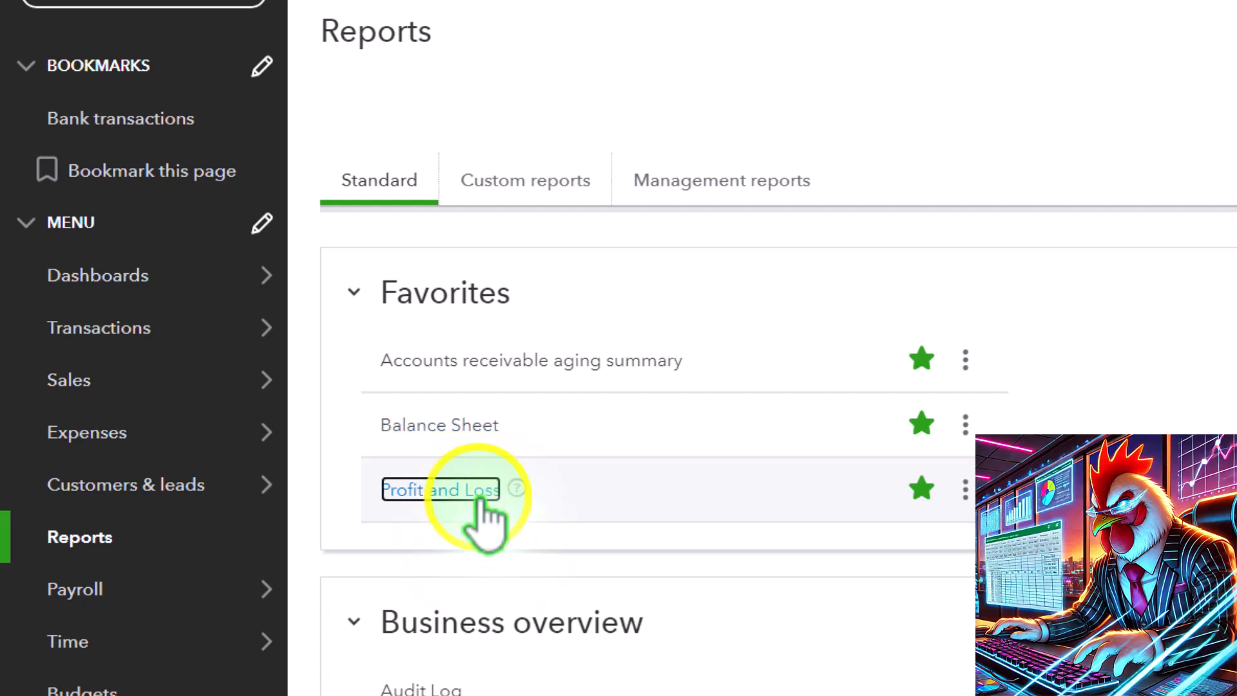
pyautogui.click(581, 525)
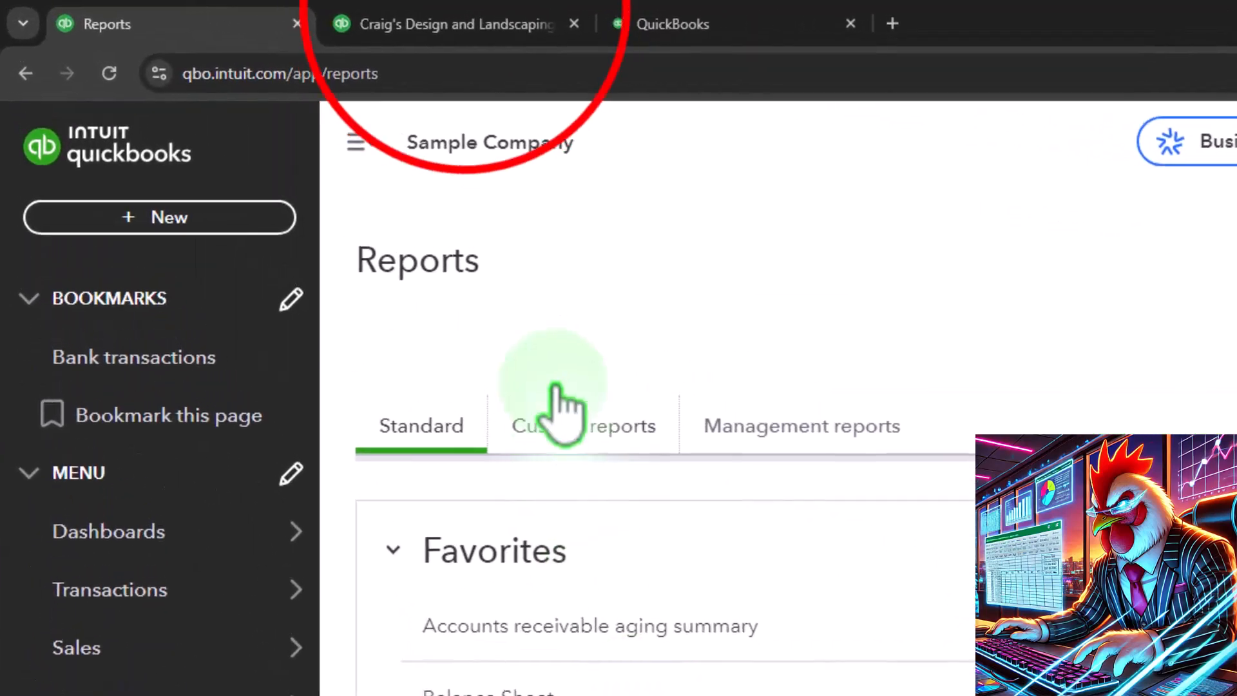
# Step: Collapse the navigation menu in the Balance Sheet tab and set the report period from 01/01/2024 to 12/31/2025
pyautogui.click(464, 23)
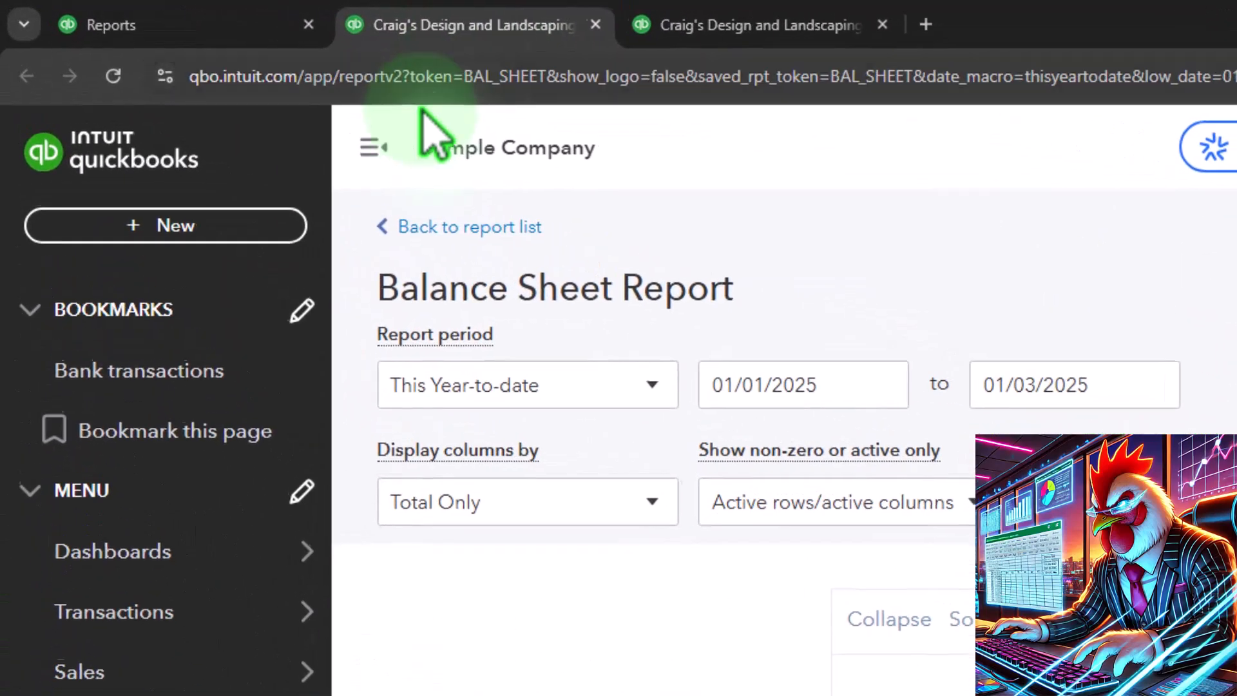
pyautogui.click(248, 98)
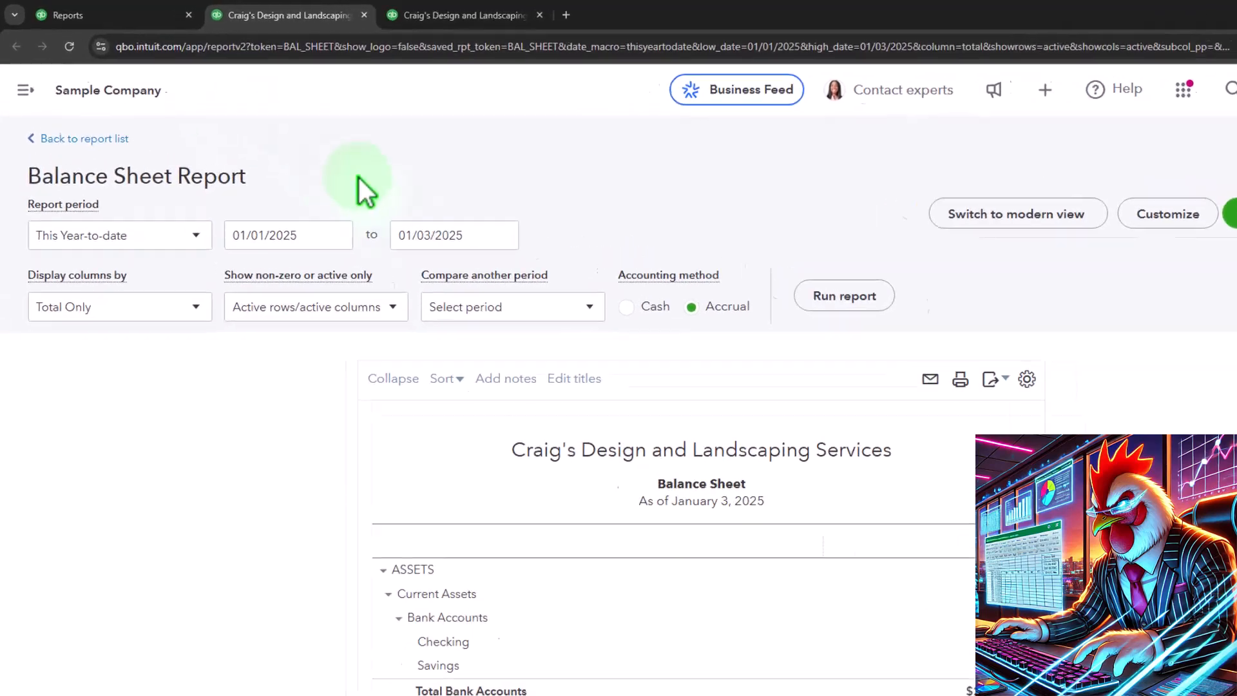
pyautogui.click(325, 237)
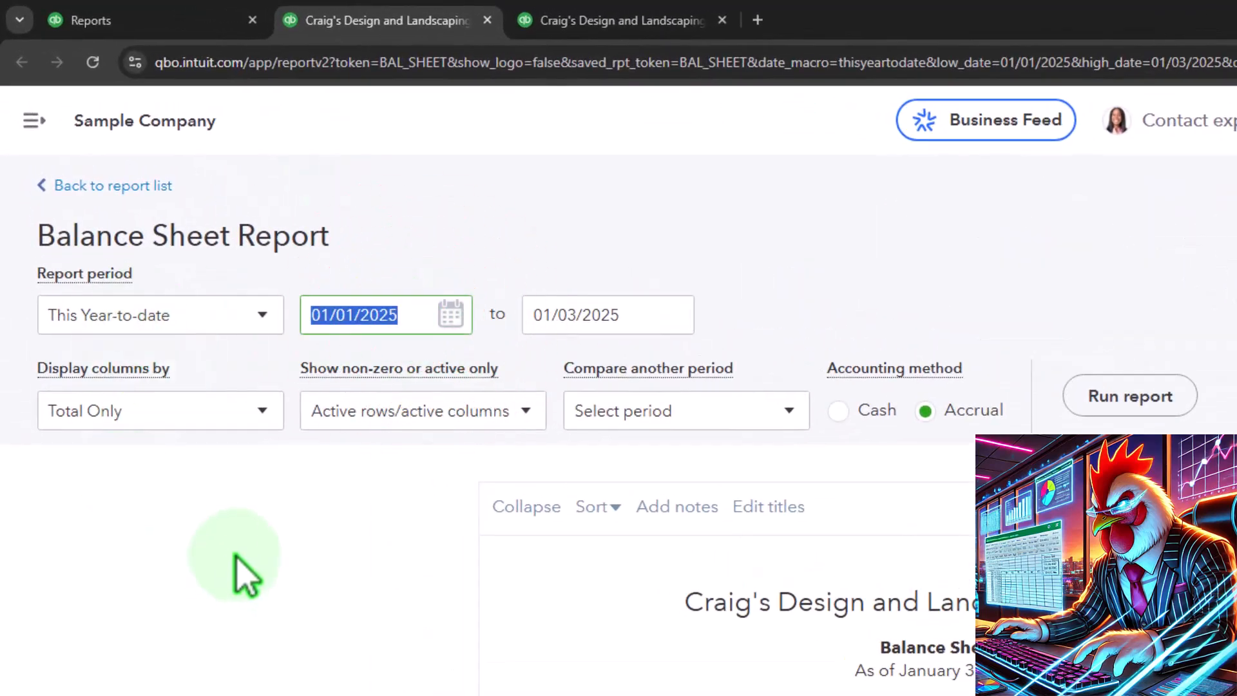
pyautogui.write('01')
pyautogui.press('Tab')
pyautogui.write('1')
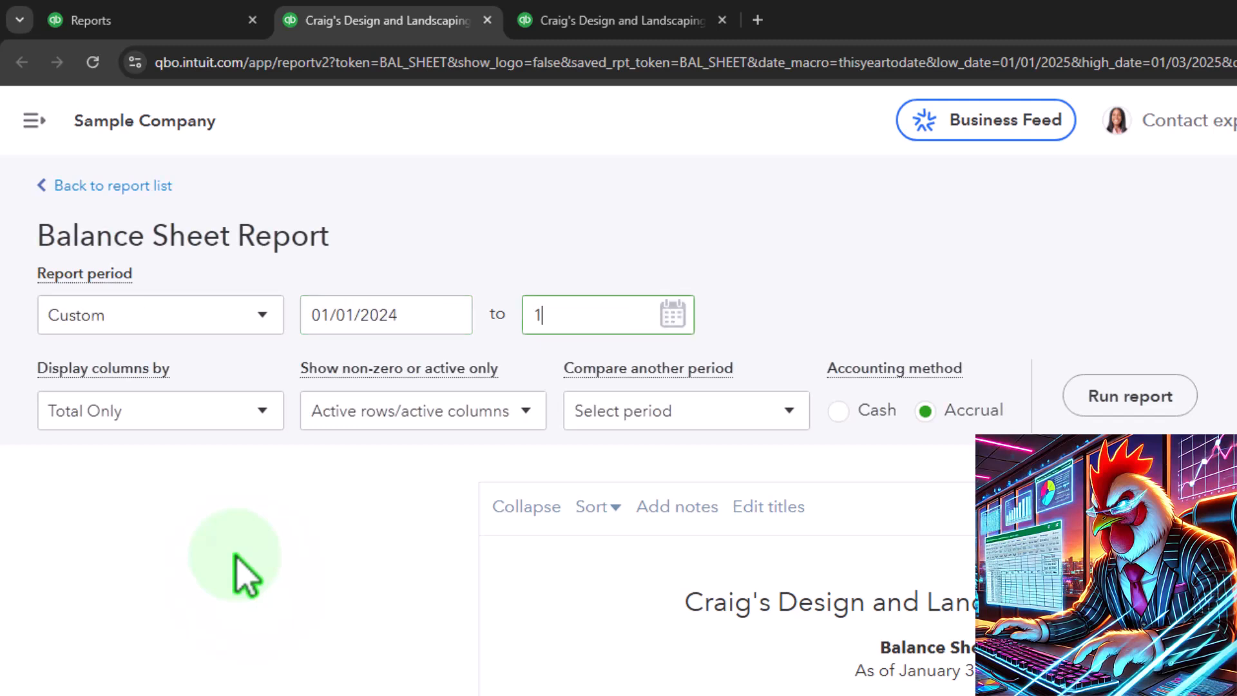
pyautogui.click(236, 561)
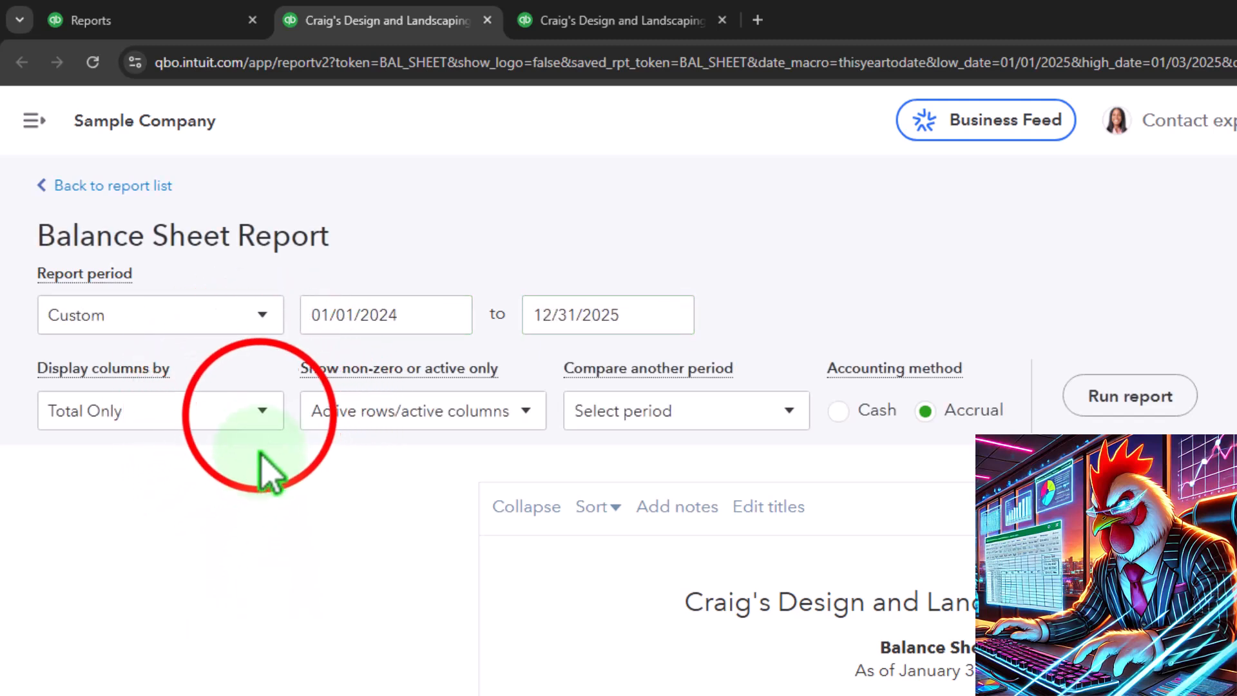
# Step: Display the Balance Sheet columns by Years and run the report
pyautogui.click(263, 411)
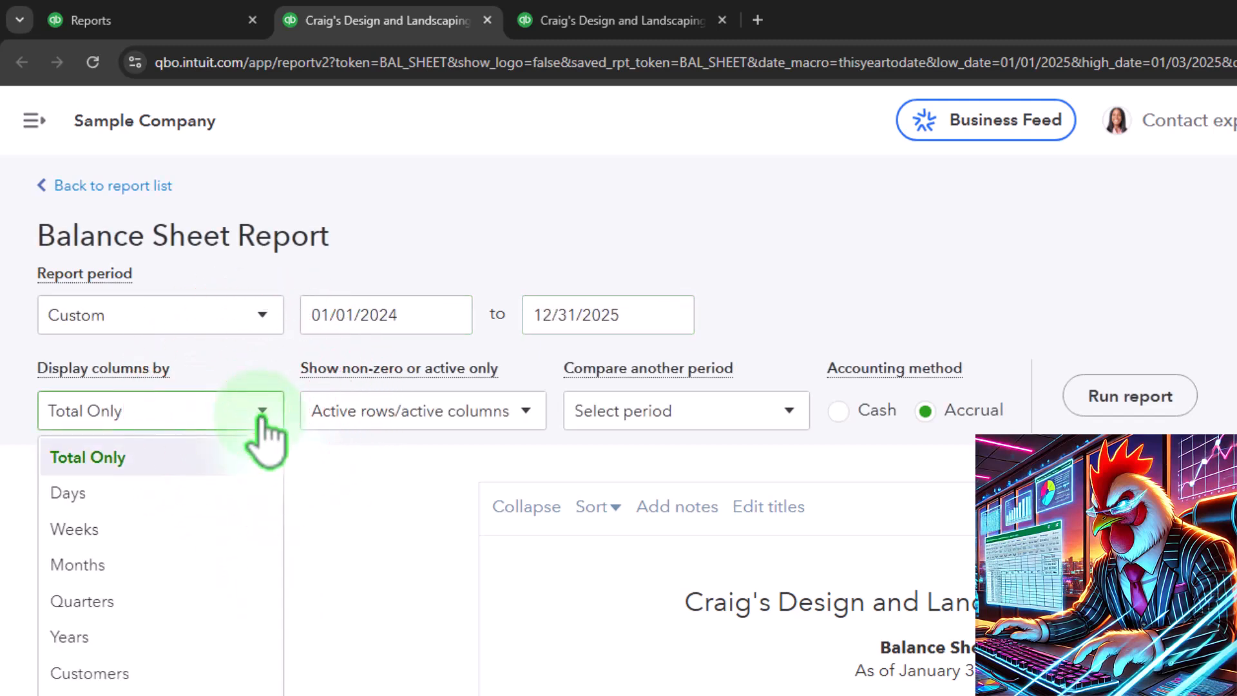
pyautogui.click(175, 639)
pyautogui.click(928, 342)
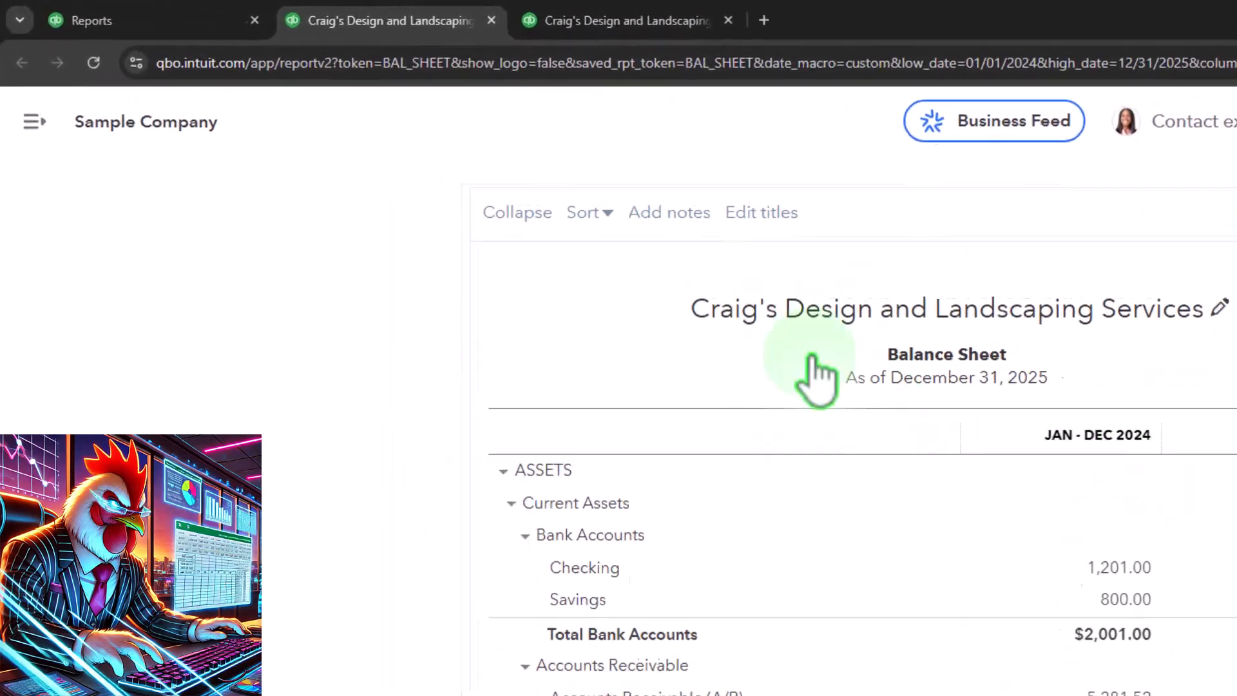
# Step: Collapse the navigation menu in the Profit and Loss tab and set the report period from 01/01/2024 to 12/31/2025
pyautogui.click(606, 20)
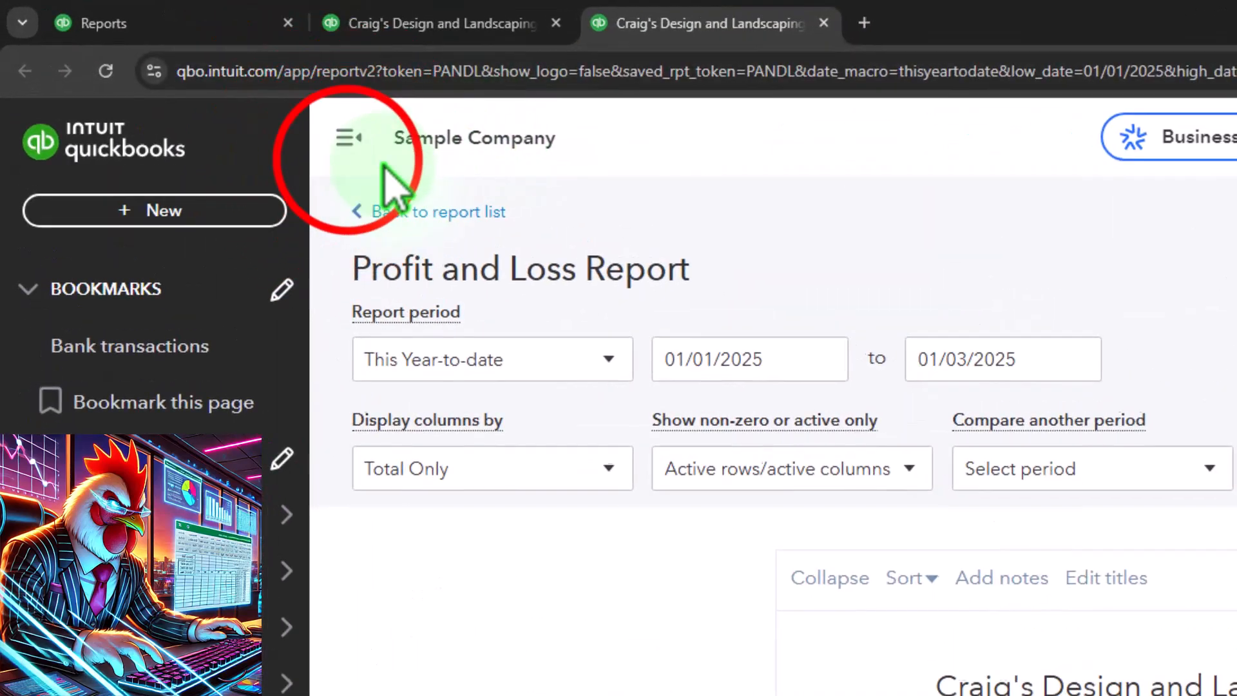
pyautogui.click(782, 364)
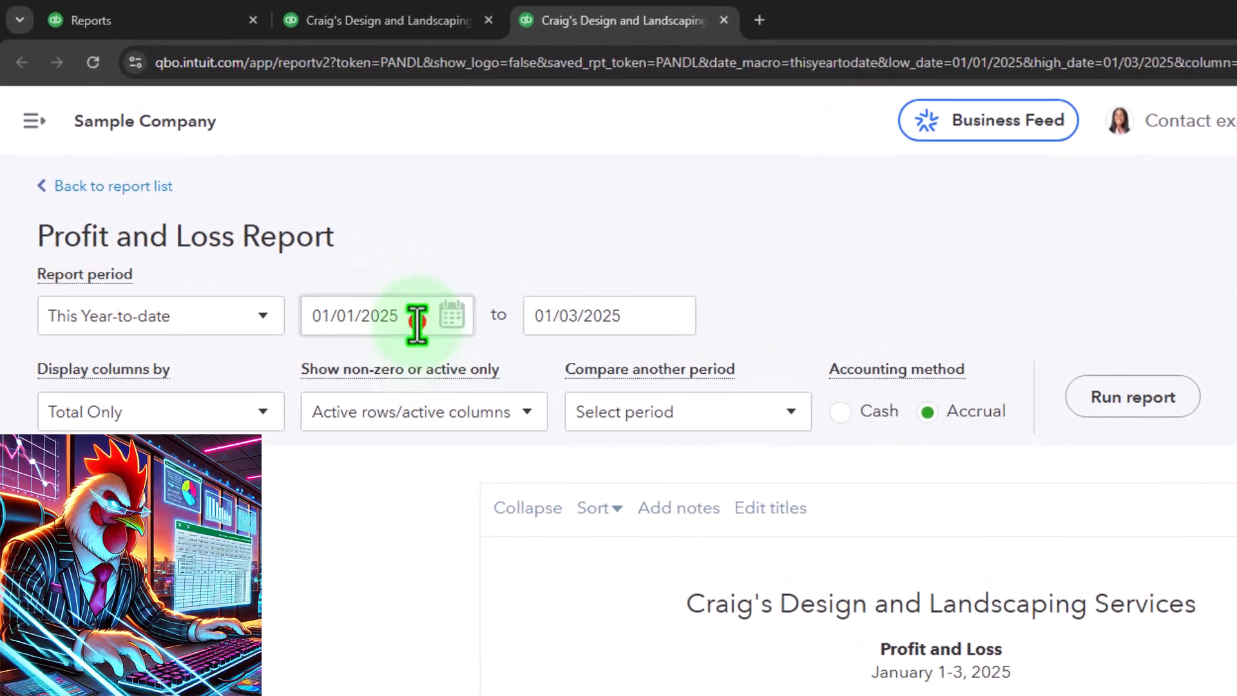
pyautogui.click(417, 324)
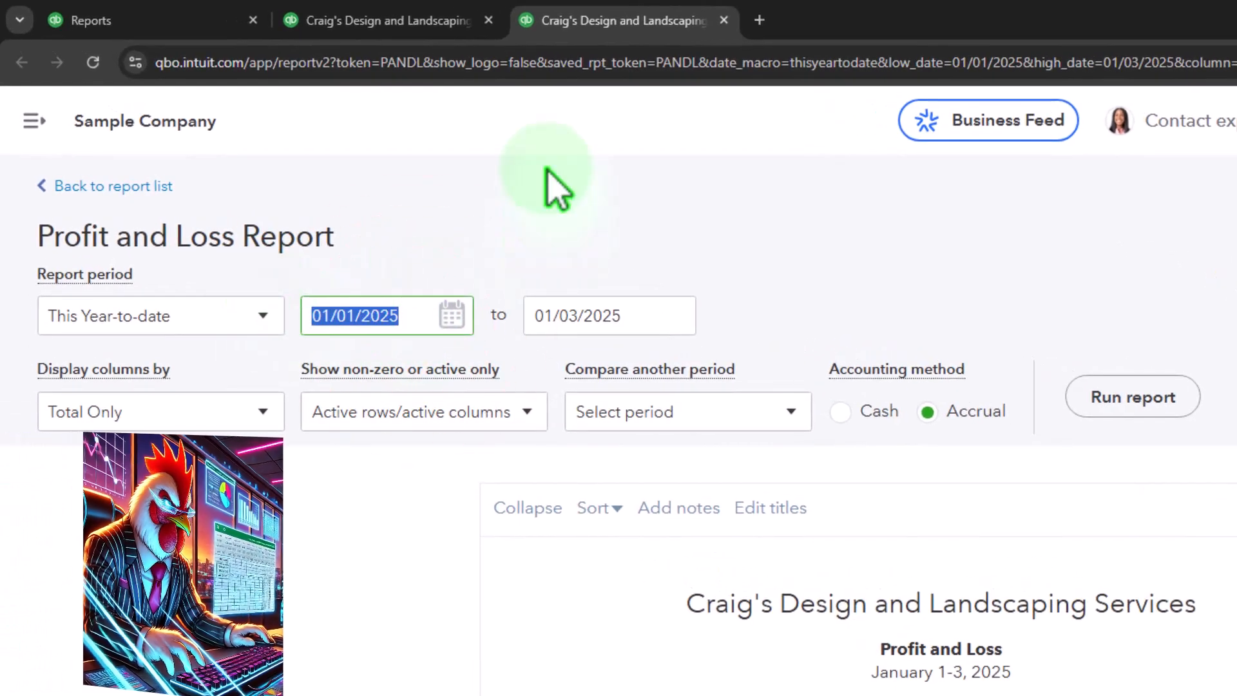
pyautogui.write('01012024')
pyautogui.press('Tab')
pyautogui.write('12/31/2025')
pyautogui.press('Tab')
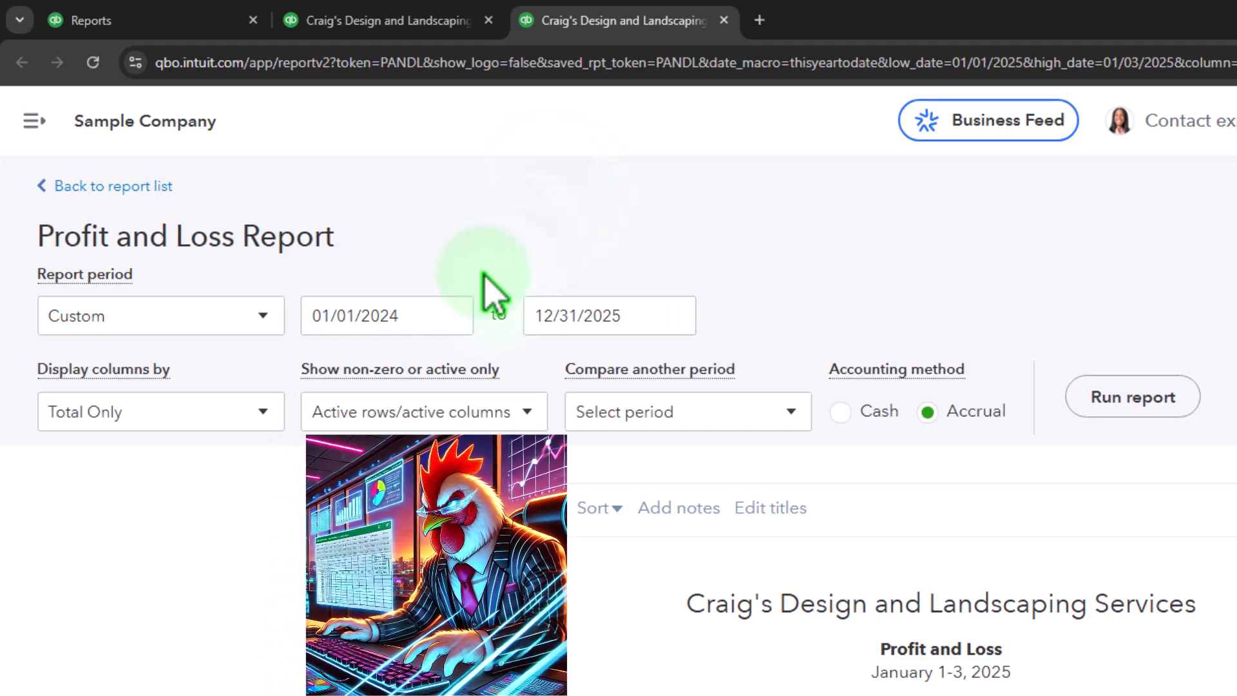
# Step: Display the Profit and Loss columns by Years, run the report and review its income and expense lines
pyautogui.click(263, 411)
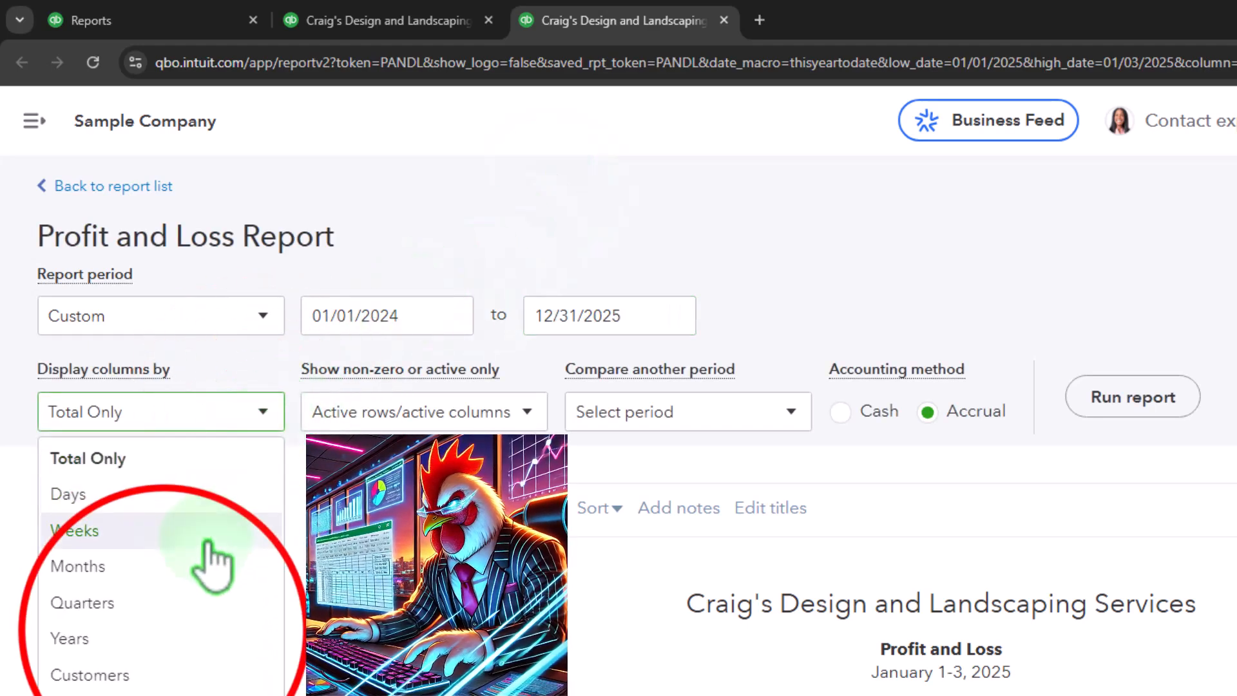
pyautogui.click(171, 640)
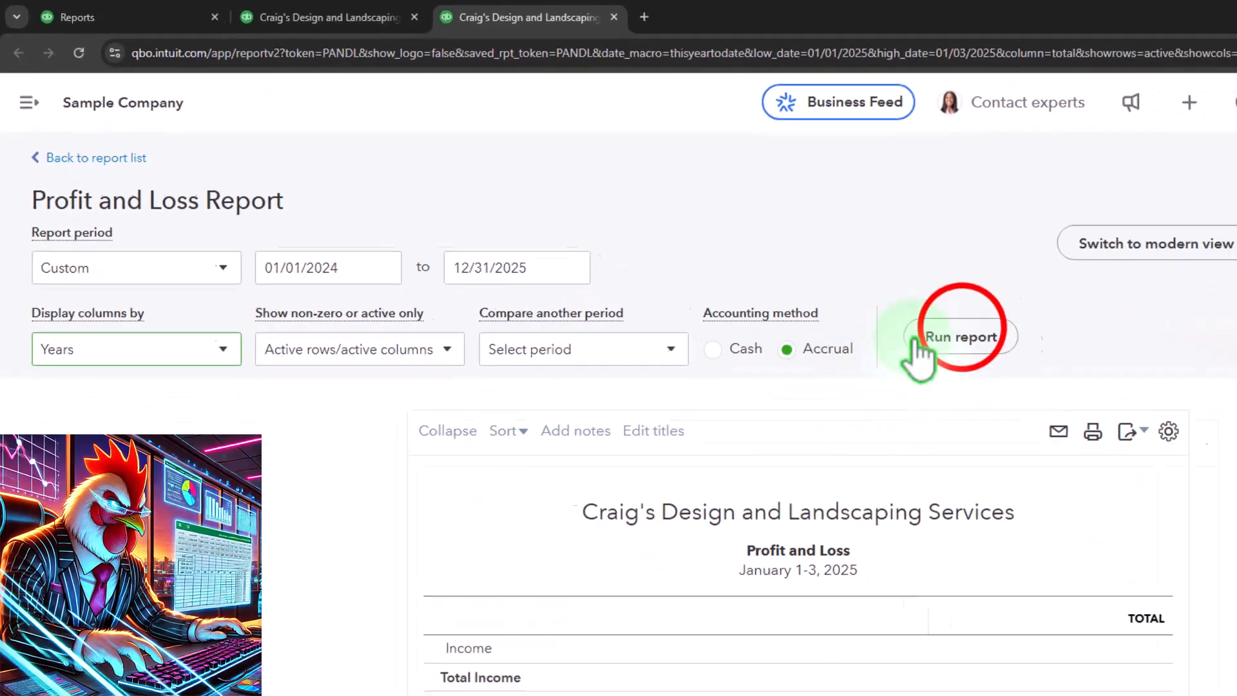
pyautogui.click(983, 346)
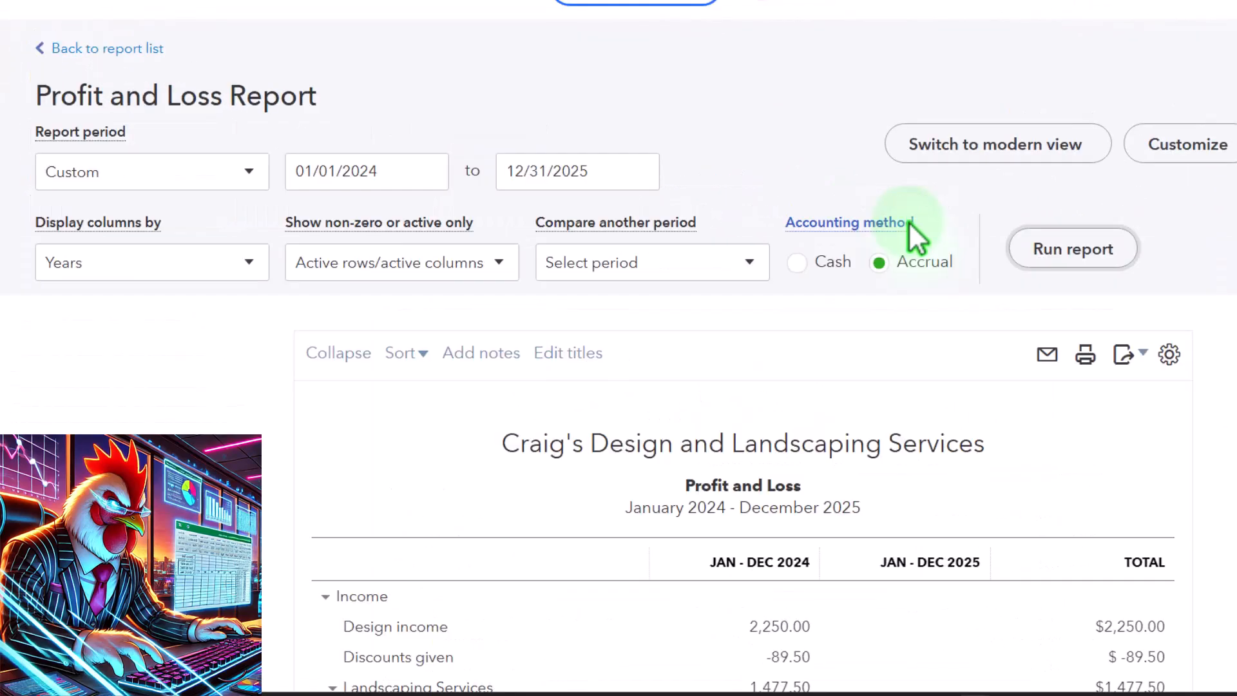
pyautogui.scroll(-3, 911, 240)
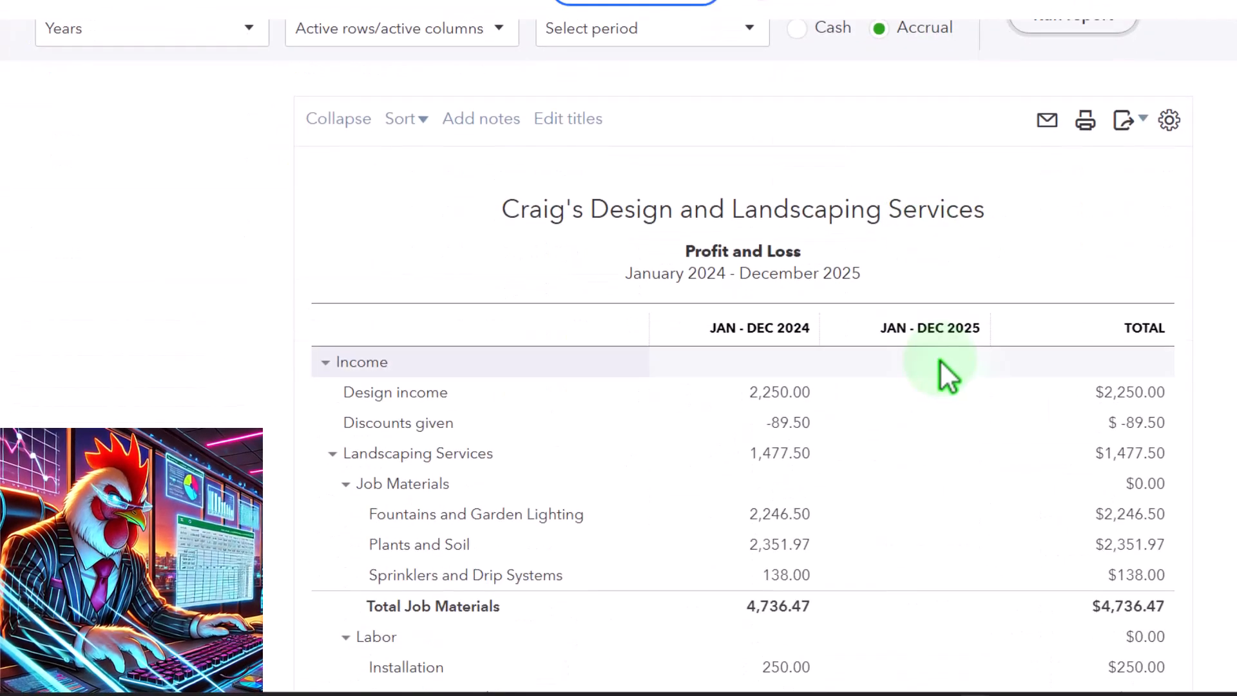
pyautogui.scroll(-9, 947, 378)
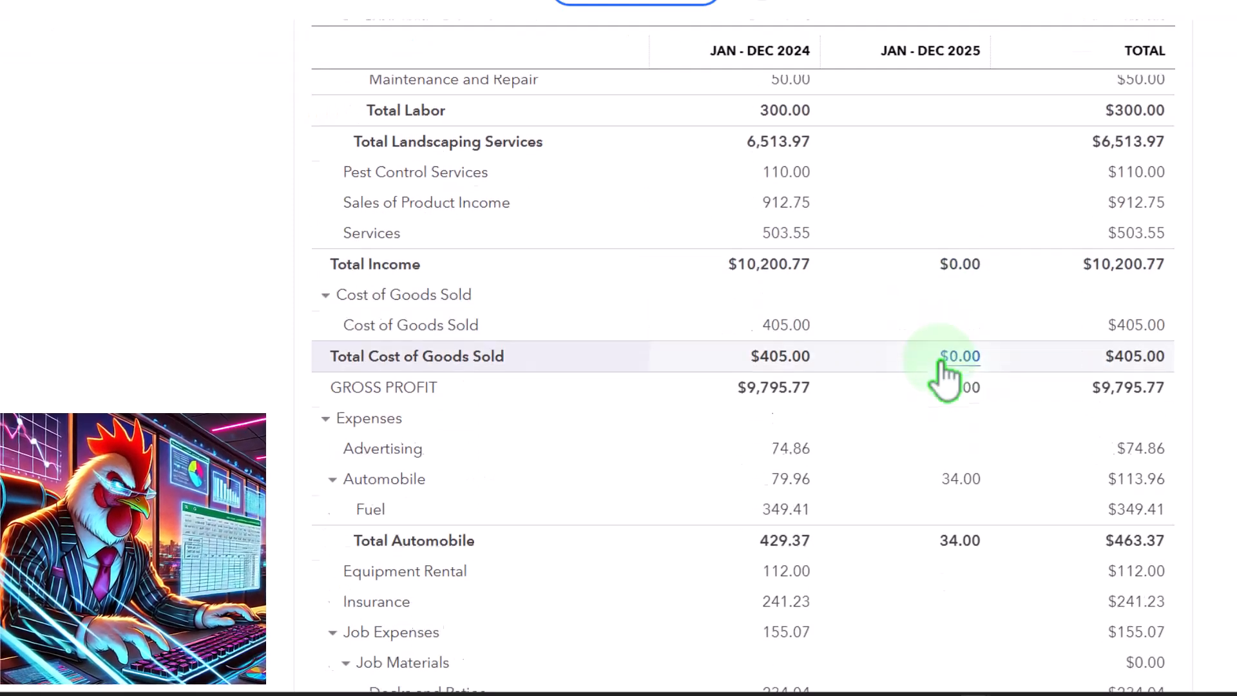
pyautogui.scroll(-1, 944, 378)
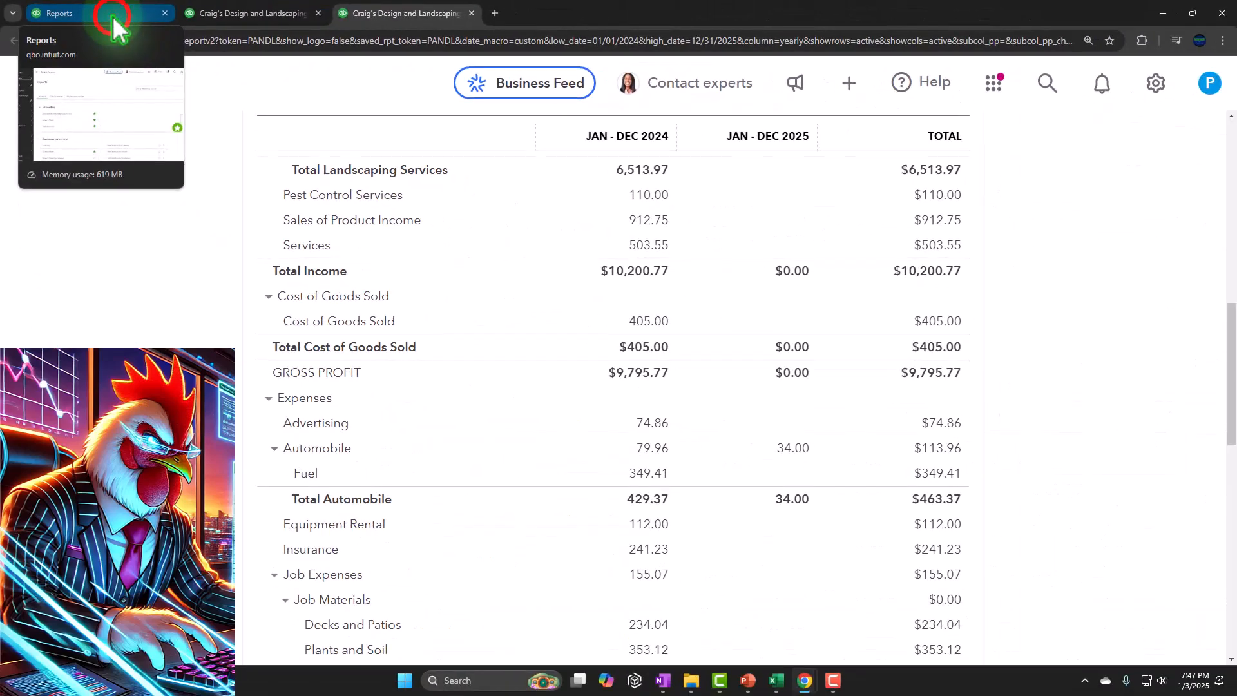
# Step: Return to the Reports page and bring up the list of new transaction forms for customers, vendors and team
pyautogui.click(145, 20)
pyautogui.hotkey('ctrl', '-')
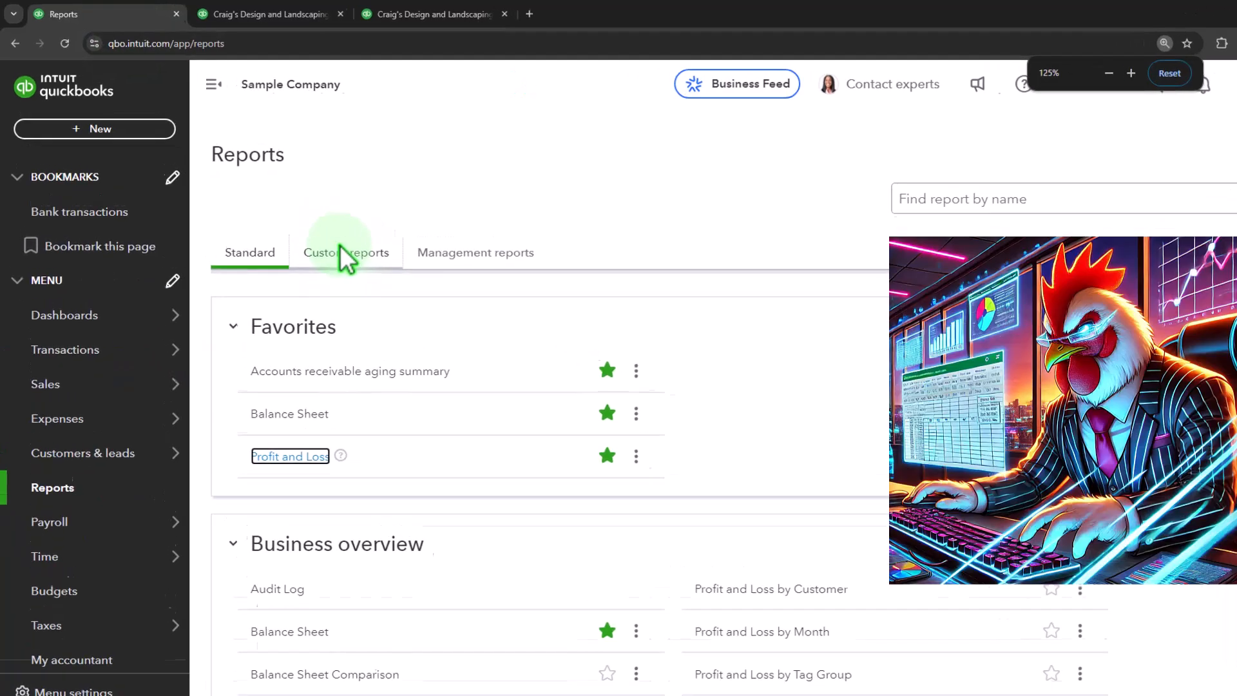
pyautogui.click(154, 202)
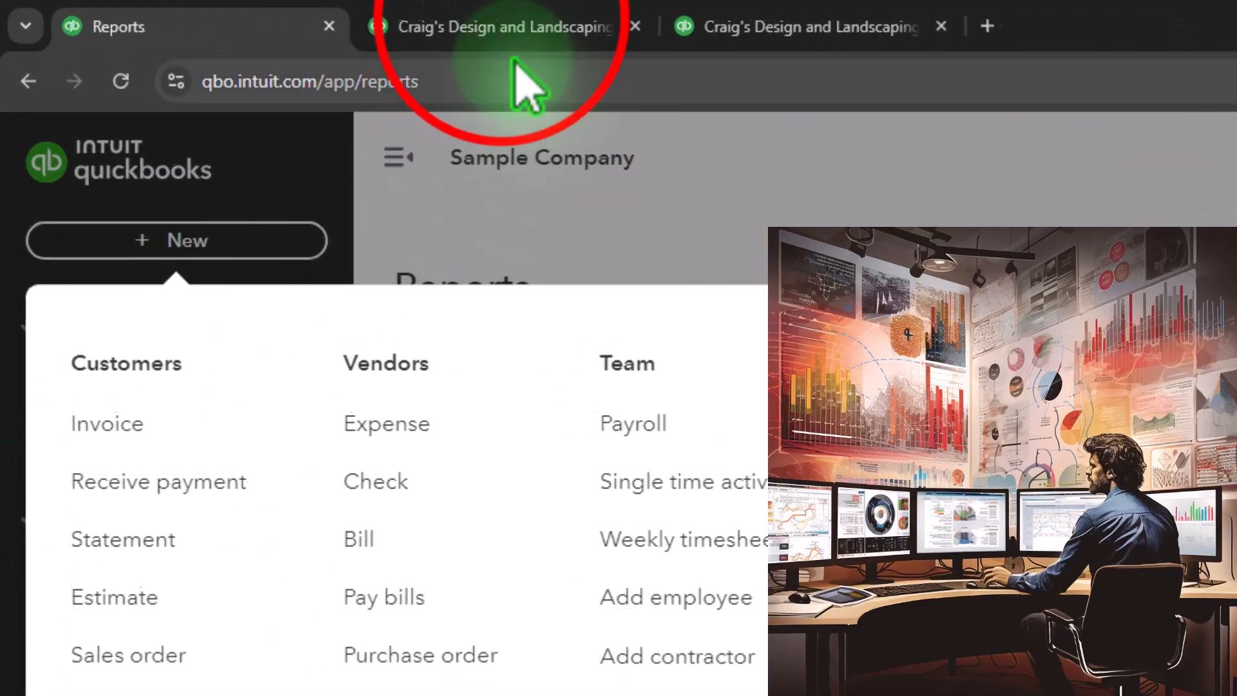
# Step: Drill down from the Balance Sheet's Jan - Dec 2024 Checking amount and review the transactions behind it
pyautogui.click(257, 10)
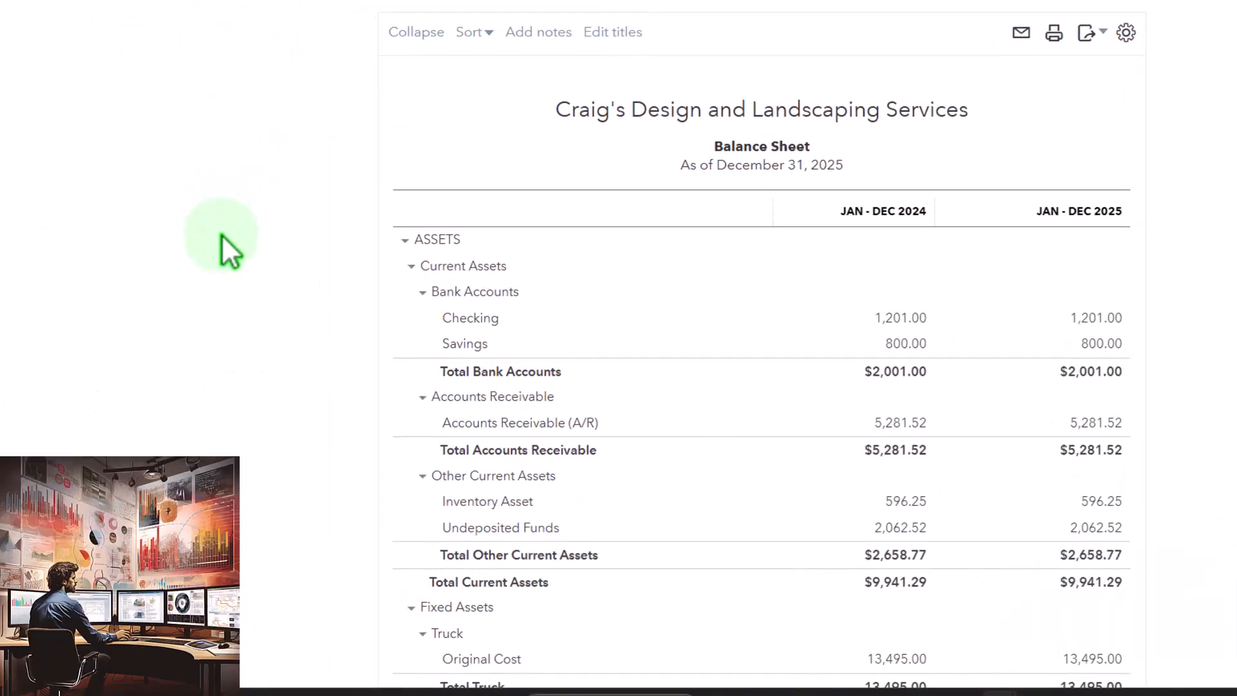
pyautogui.click(896, 322)
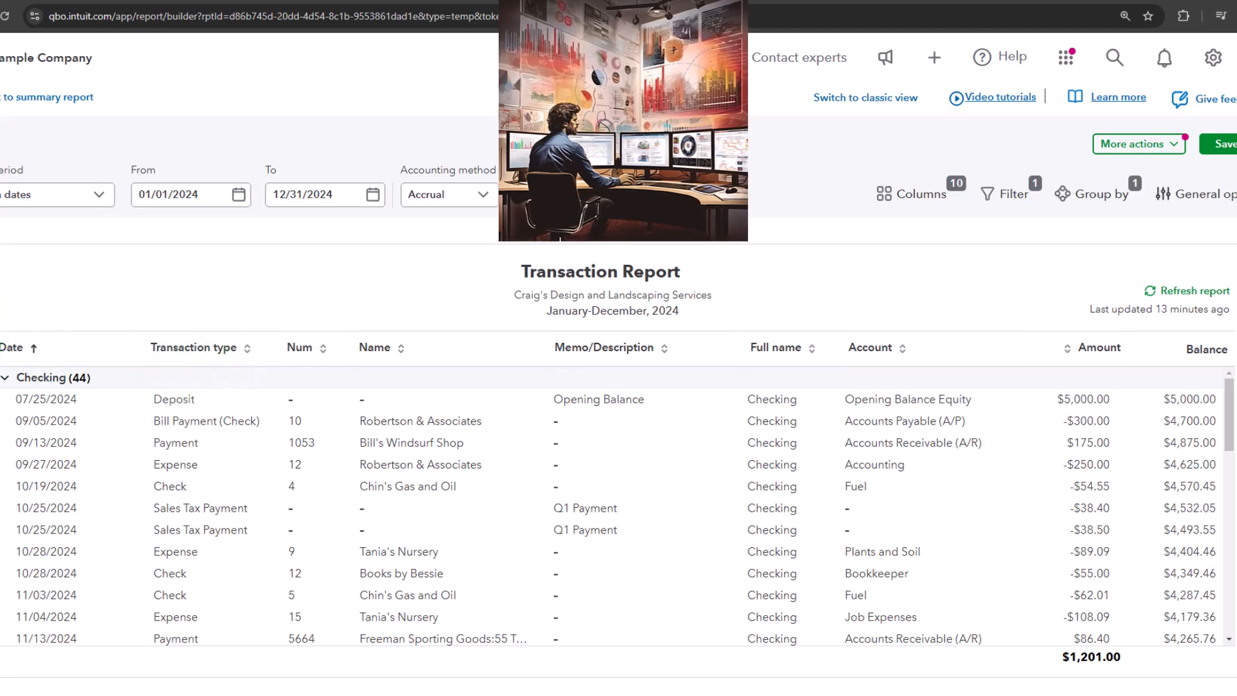
pyautogui.scroll(-2, 161, 451)
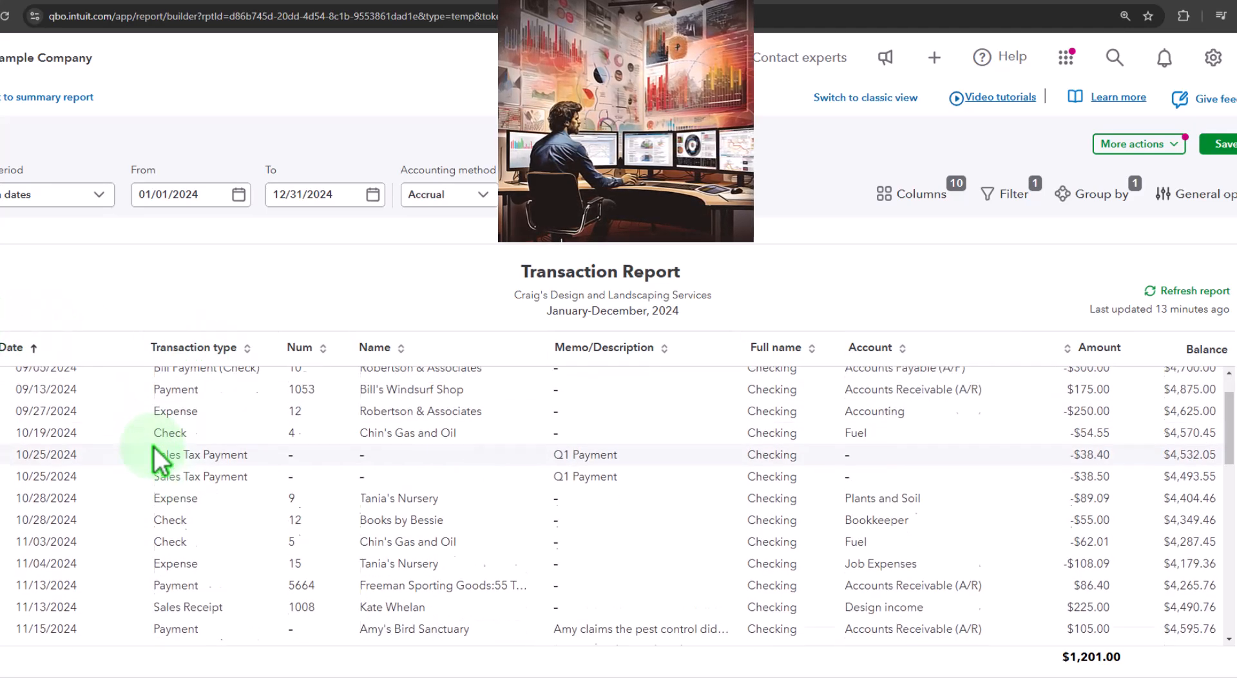
pyautogui.scroll(2, 161, 457)
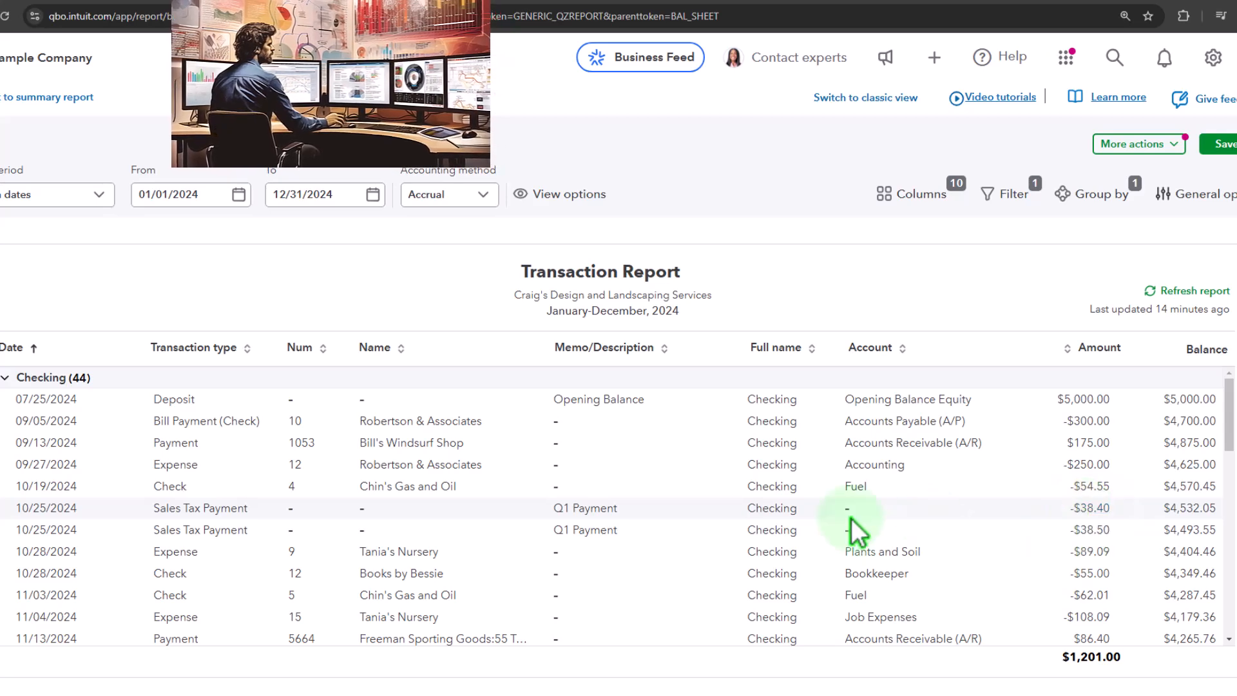
pyautogui.scroll(-3, 435, 521)
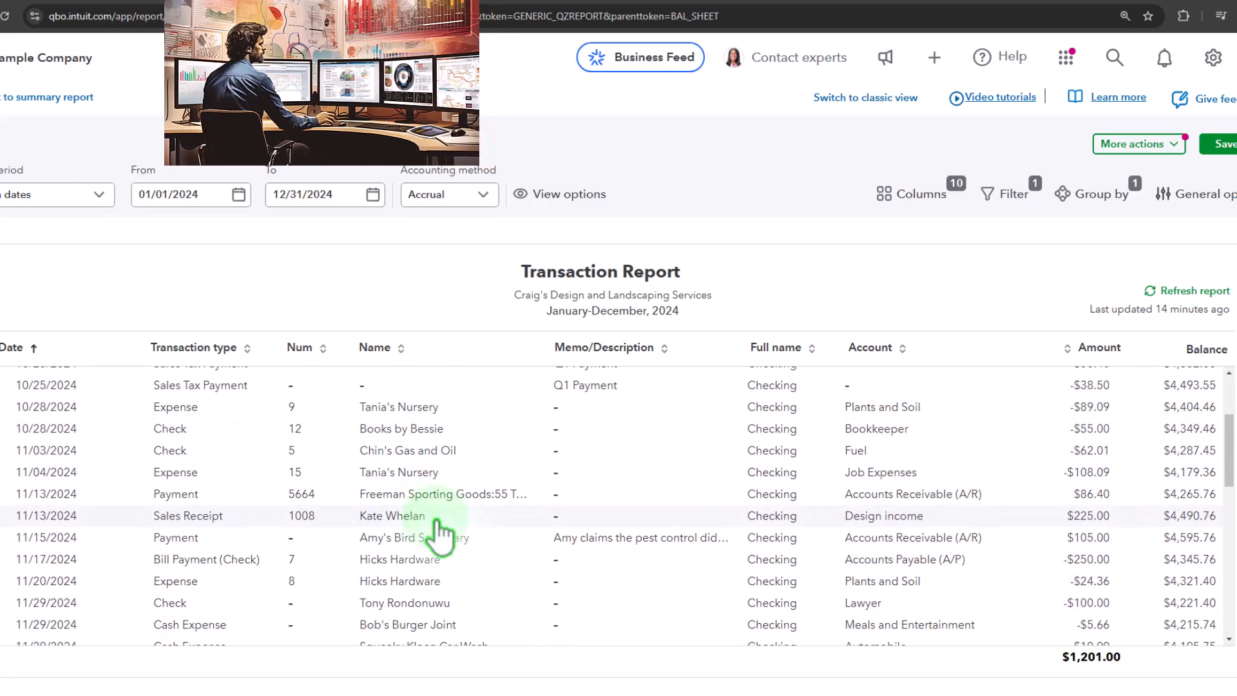
pyautogui.scroll(3, 435, 521)
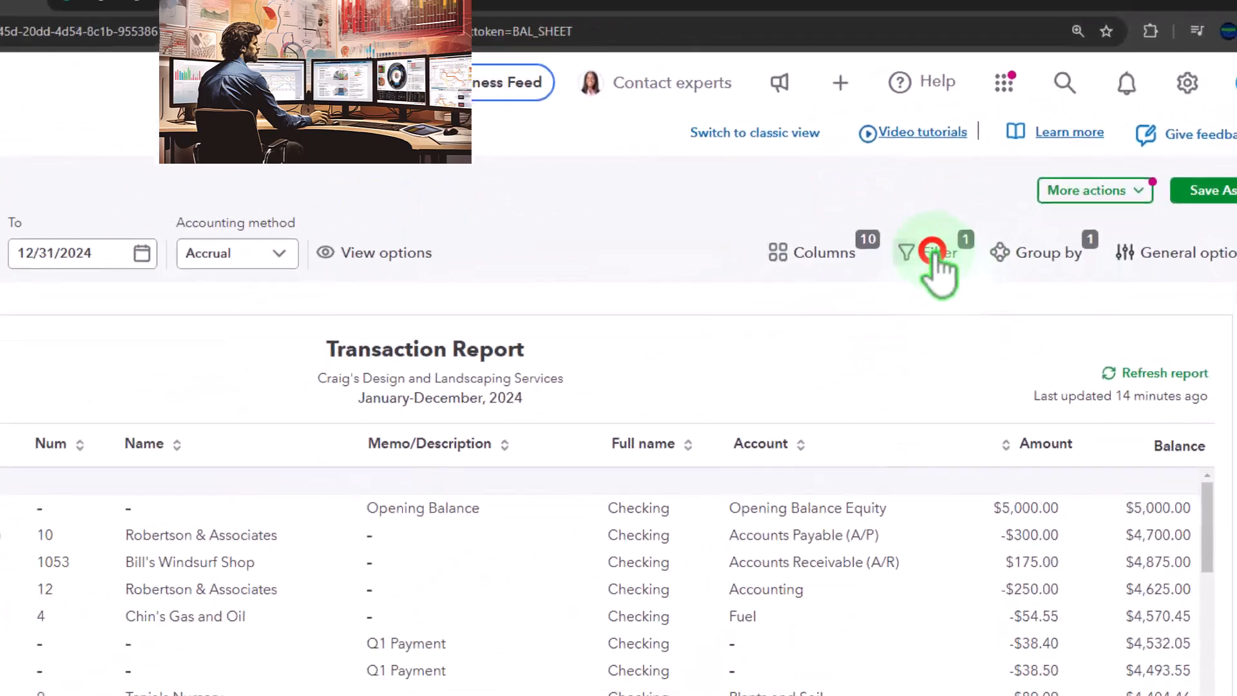
# Step: Change the Transaction Report's filter field from Account to Transaction type
pyautogui.click(932, 253)
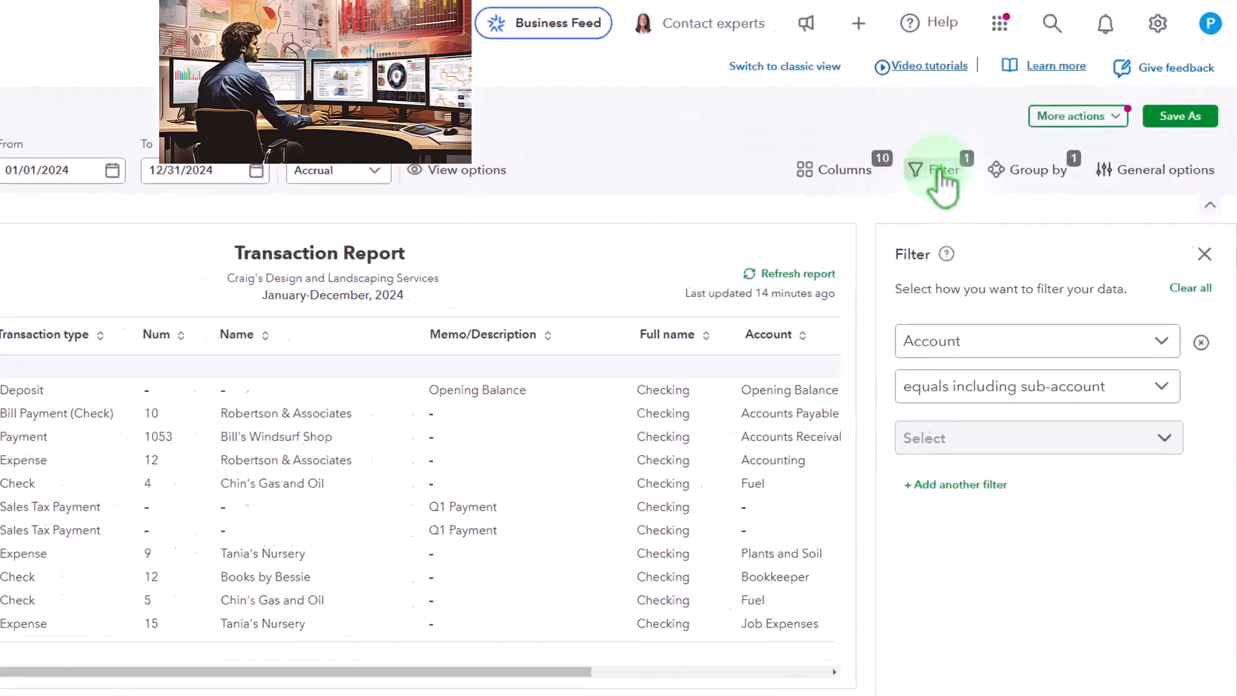
pyautogui.click(1109, 325)
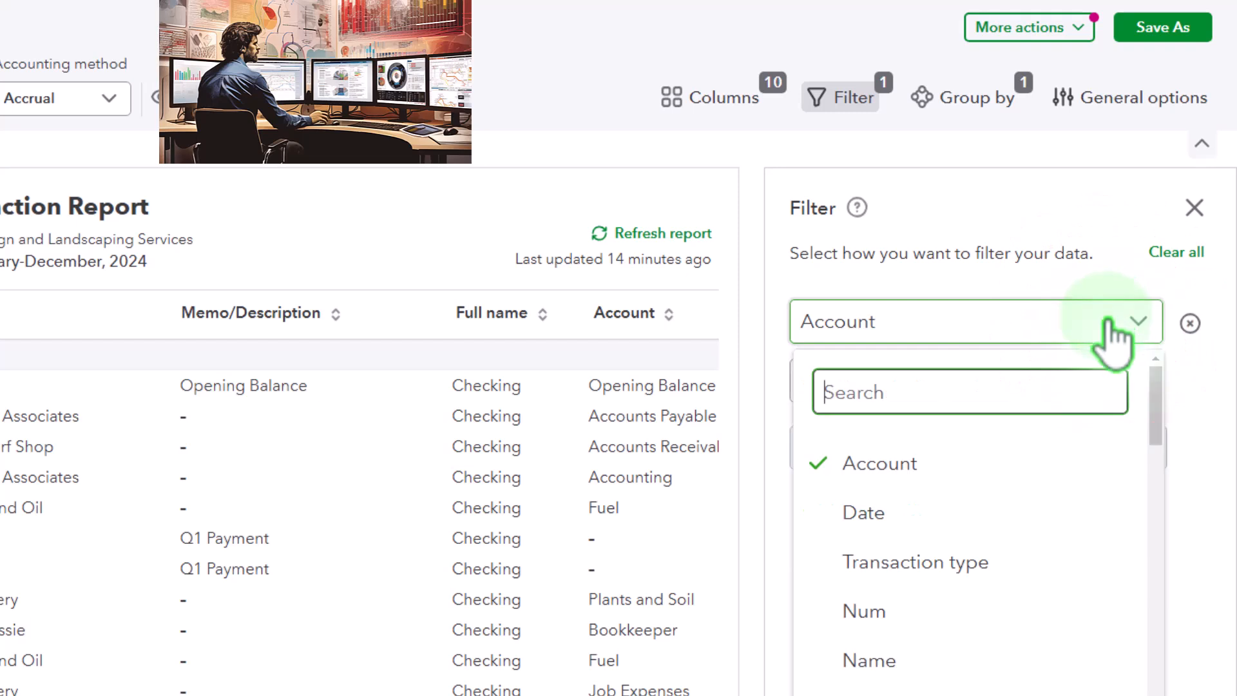
pyautogui.scroll(-2, 1086, 509)
pyautogui.scroll(-6, 1083, 509)
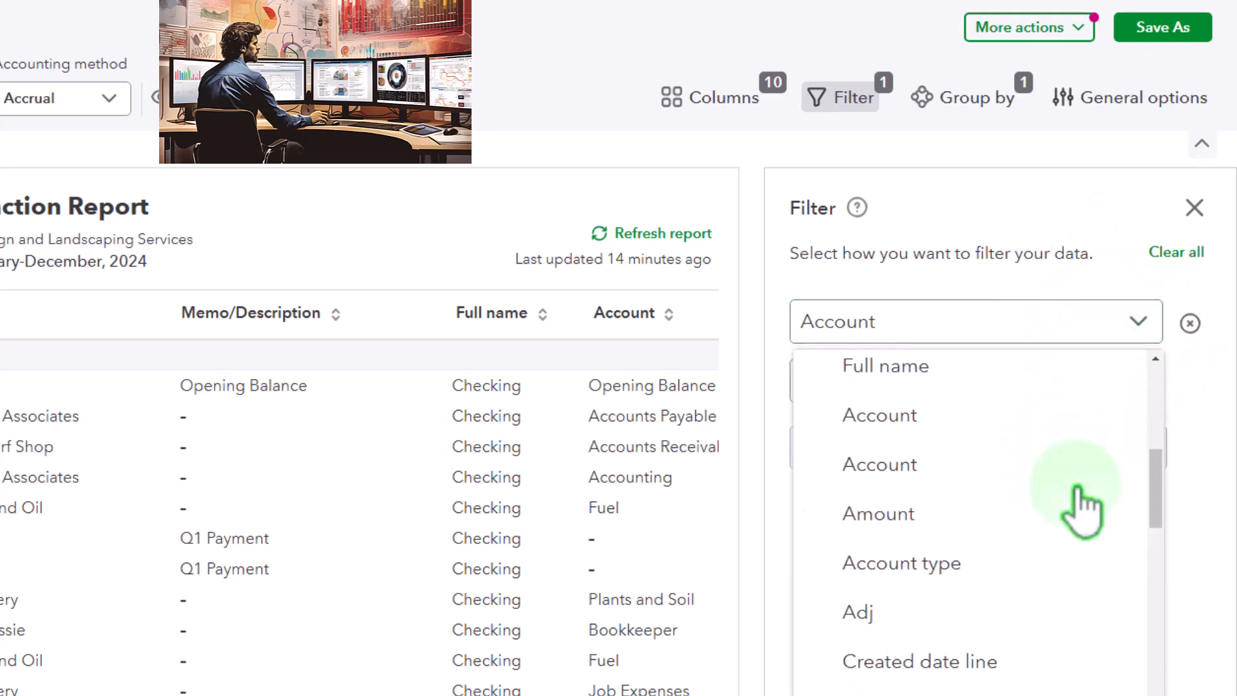
pyautogui.scroll(8, 1079, 493)
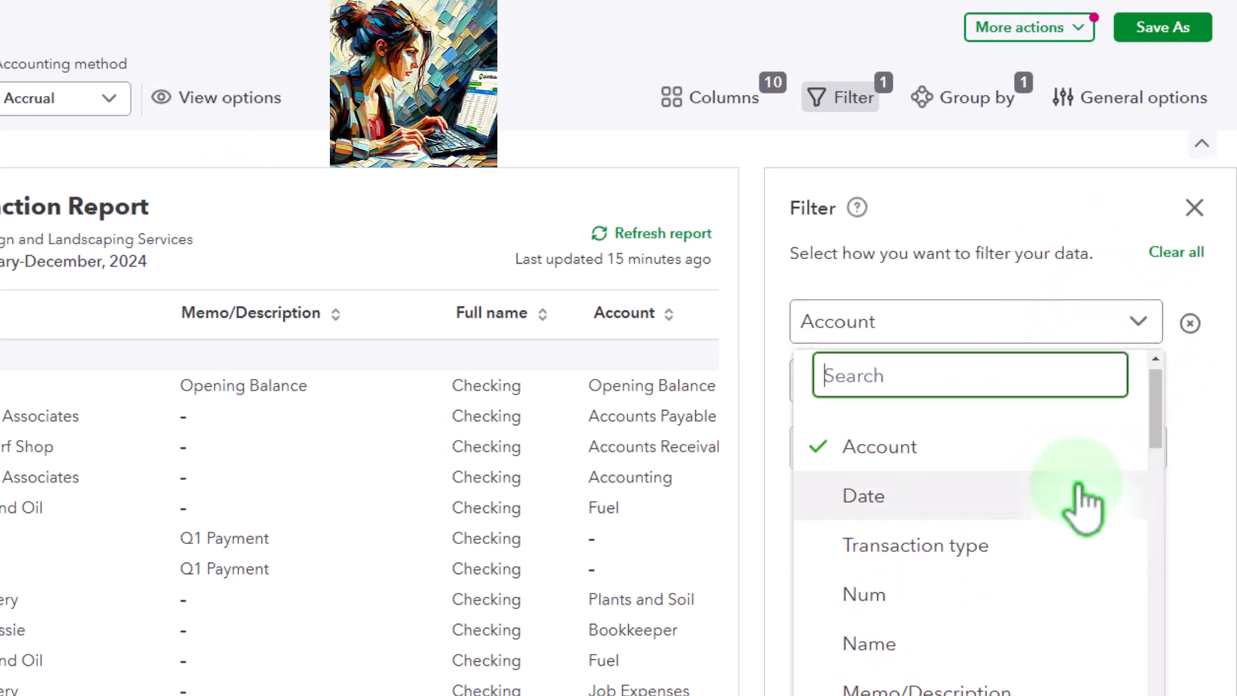
pyautogui.click(1025, 551)
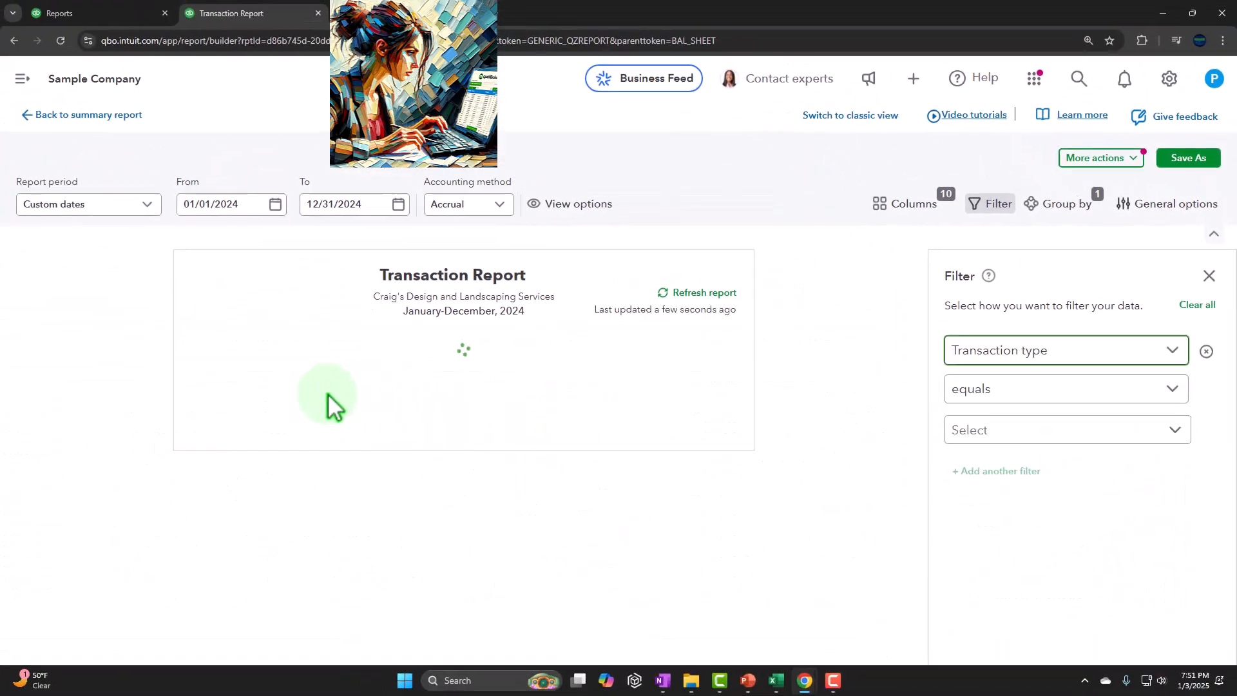
# Step: Filter the report to transaction types equal to Bill Payment (Check) and Bill Payment (Credit Card)
pyautogui.click(1168, 392)
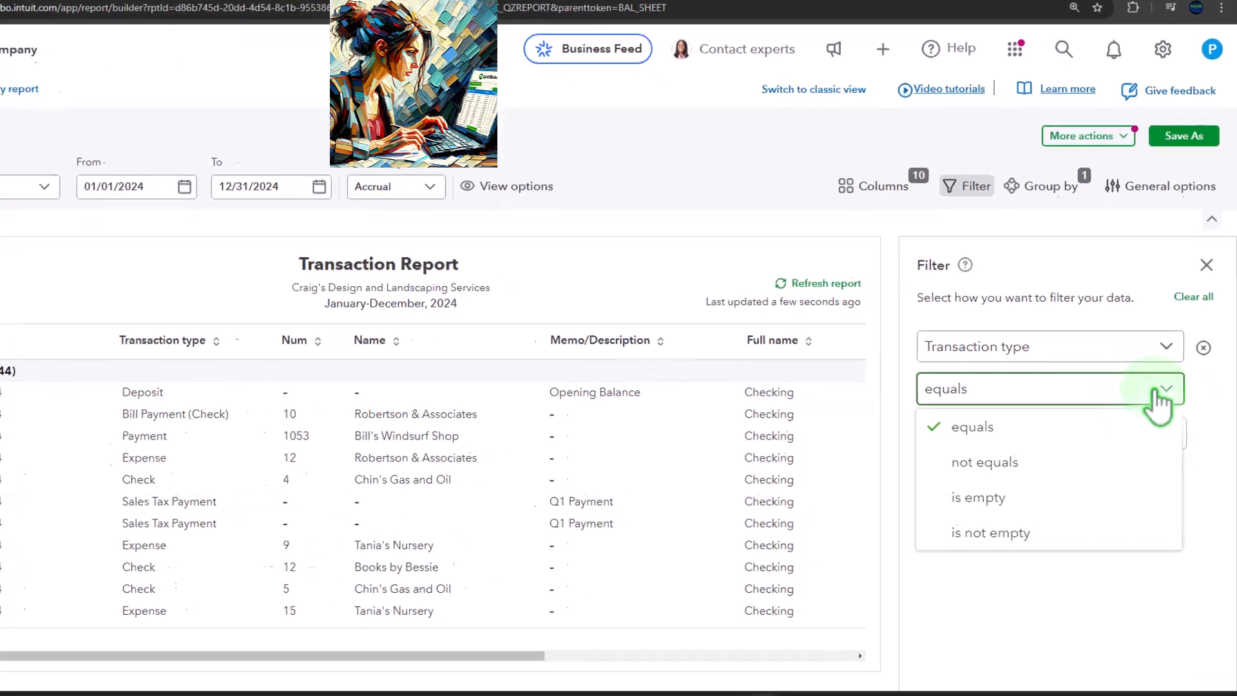
pyautogui.click(1091, 390)
pyautogui.click(1080, 470)
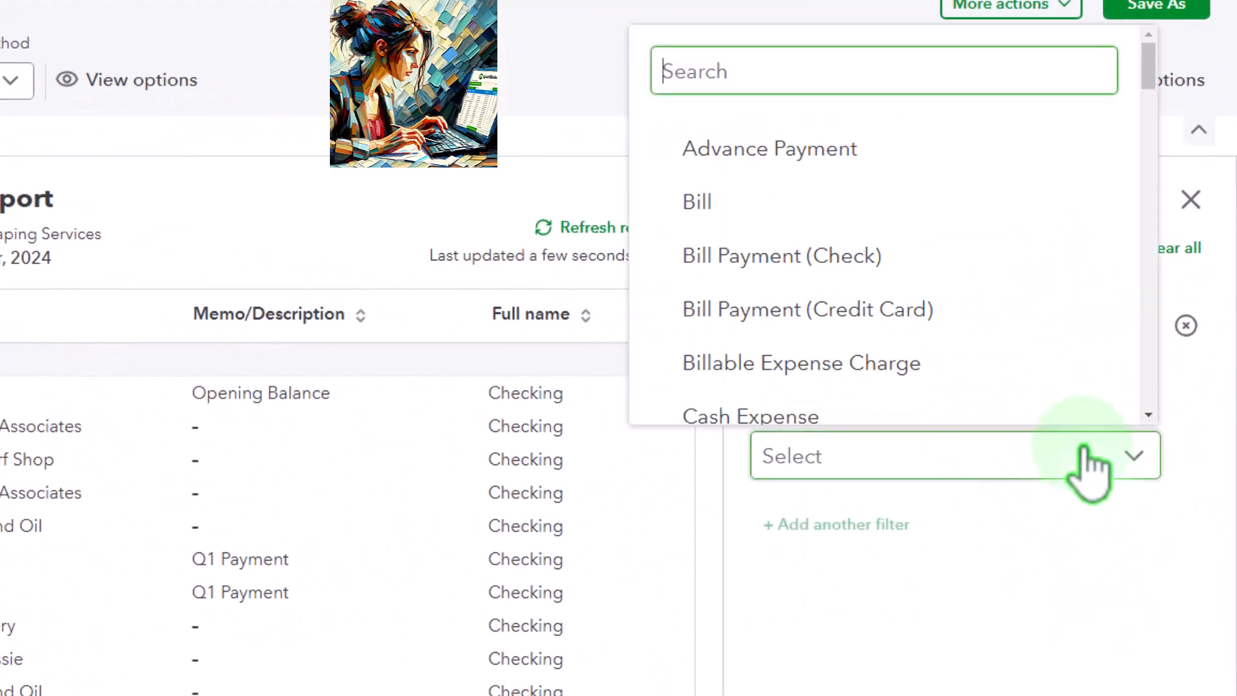
pyautogui.click(912, 278)
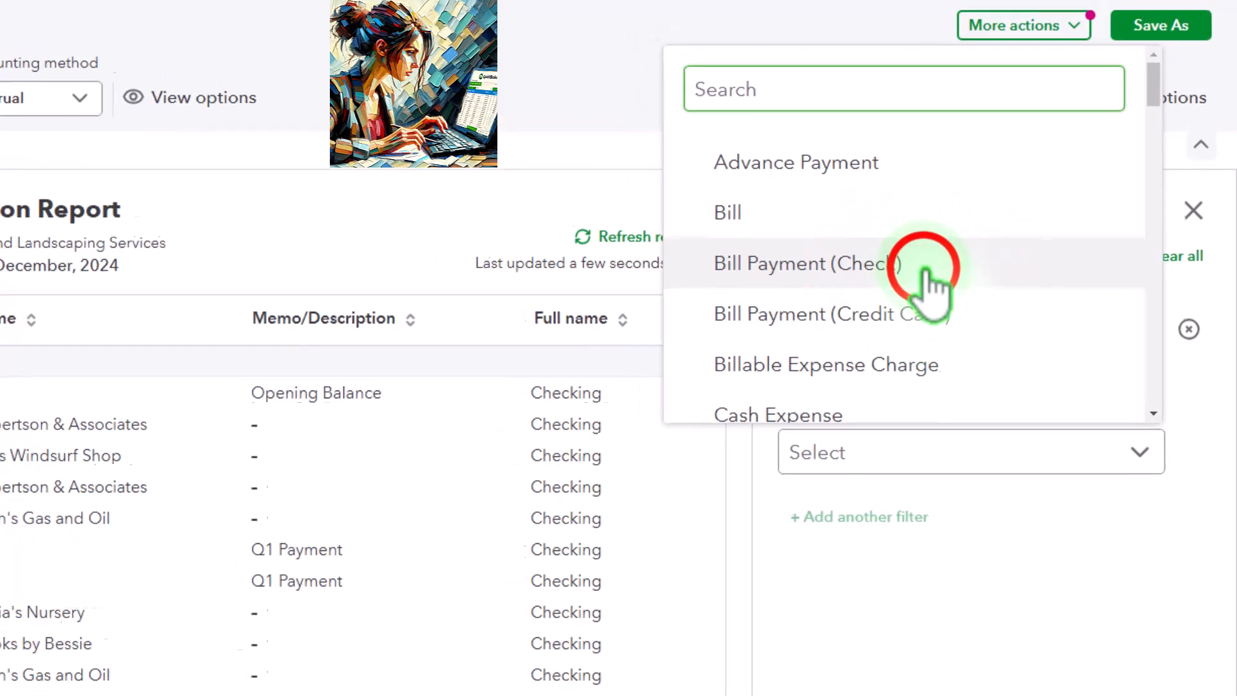
pyautogui.click(1046, 342)
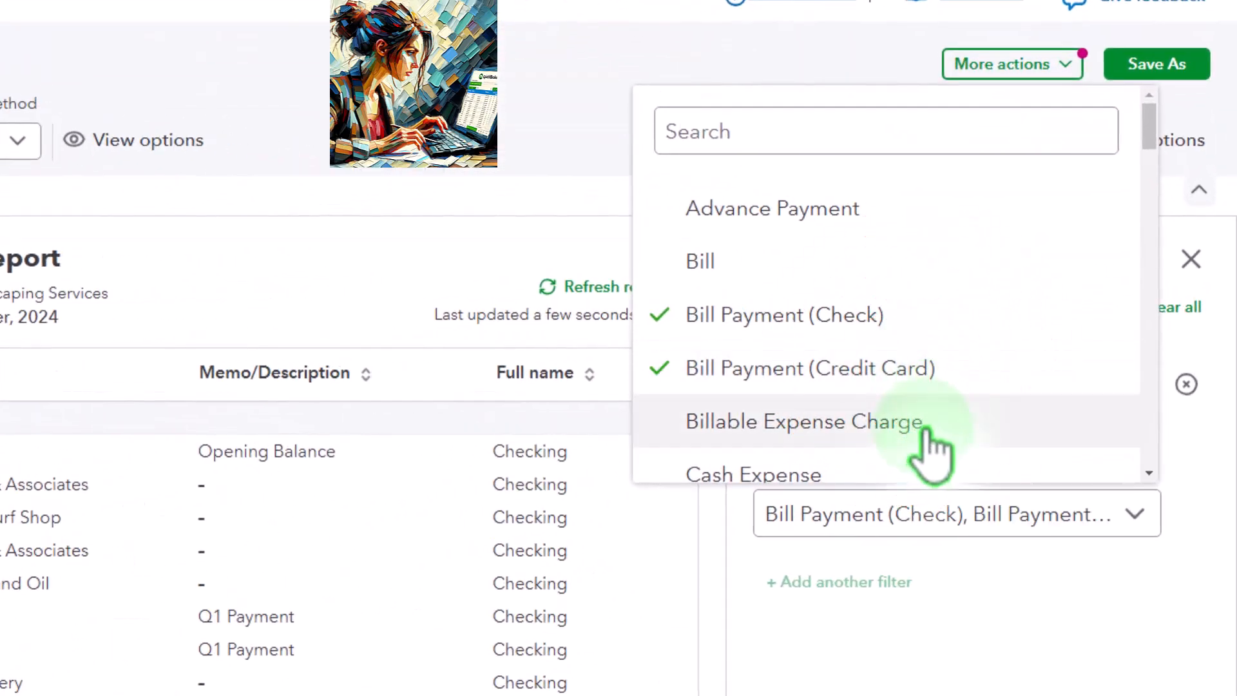
pyautogui.scroll(-5, 929, 452)
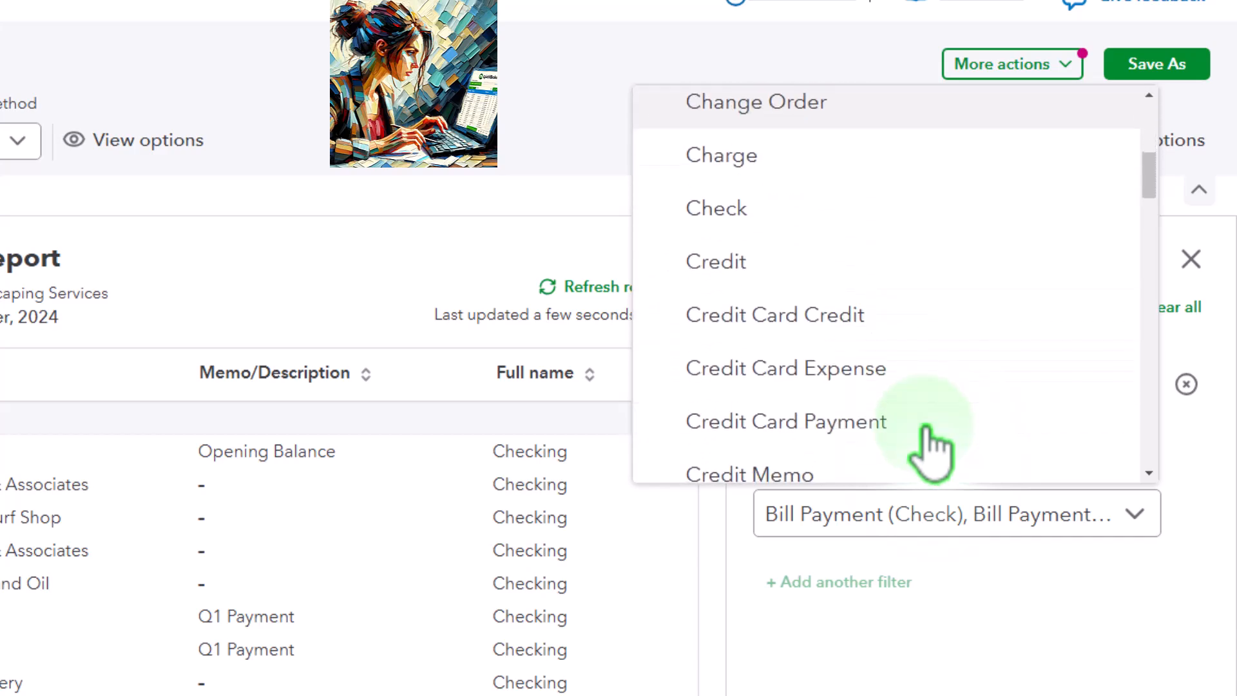
pyautogui.click(933, 692)
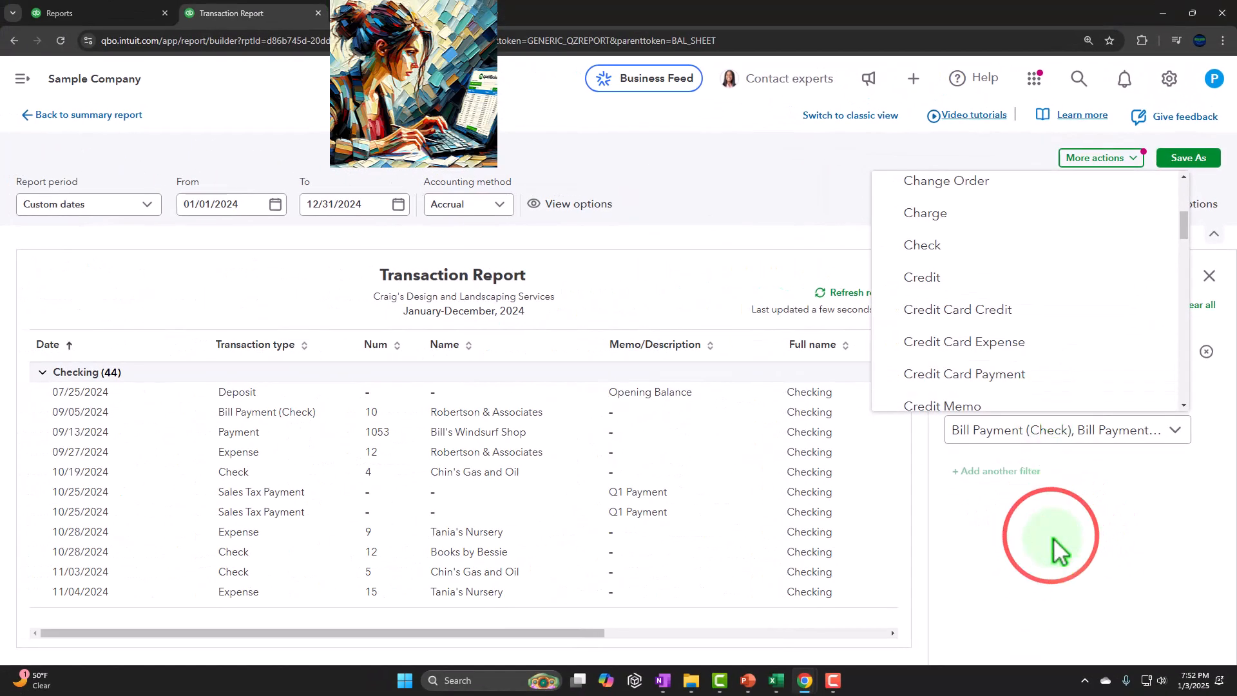
pyautogui.click(268, 264)
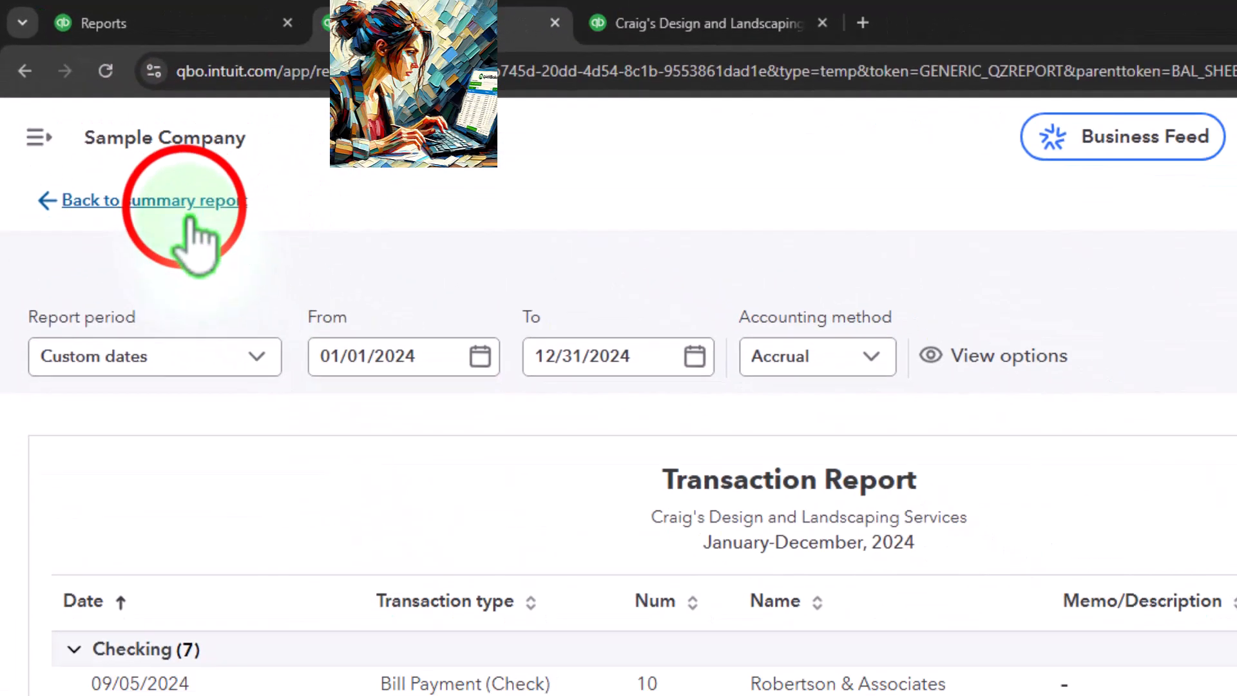
# Step: Exit the filtered Transaction Report without saving and return to the Balance Sheet
pyautogui.click(188, 218)
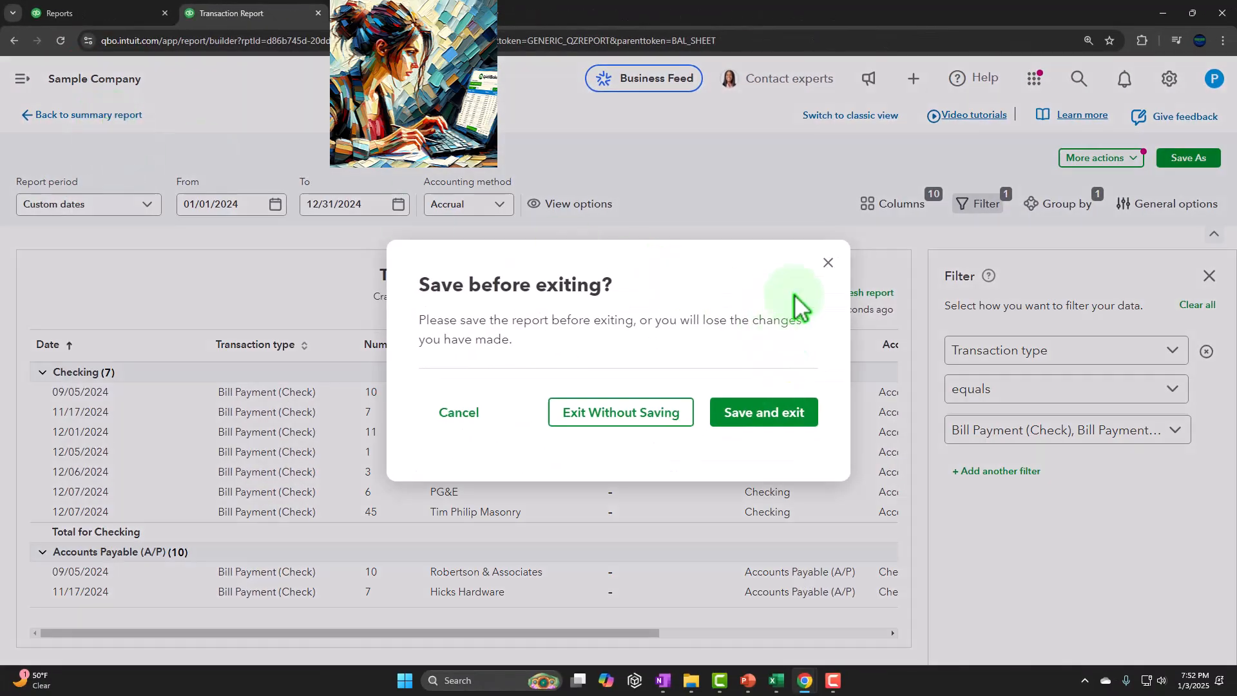
pyautogui.click(569, 414)
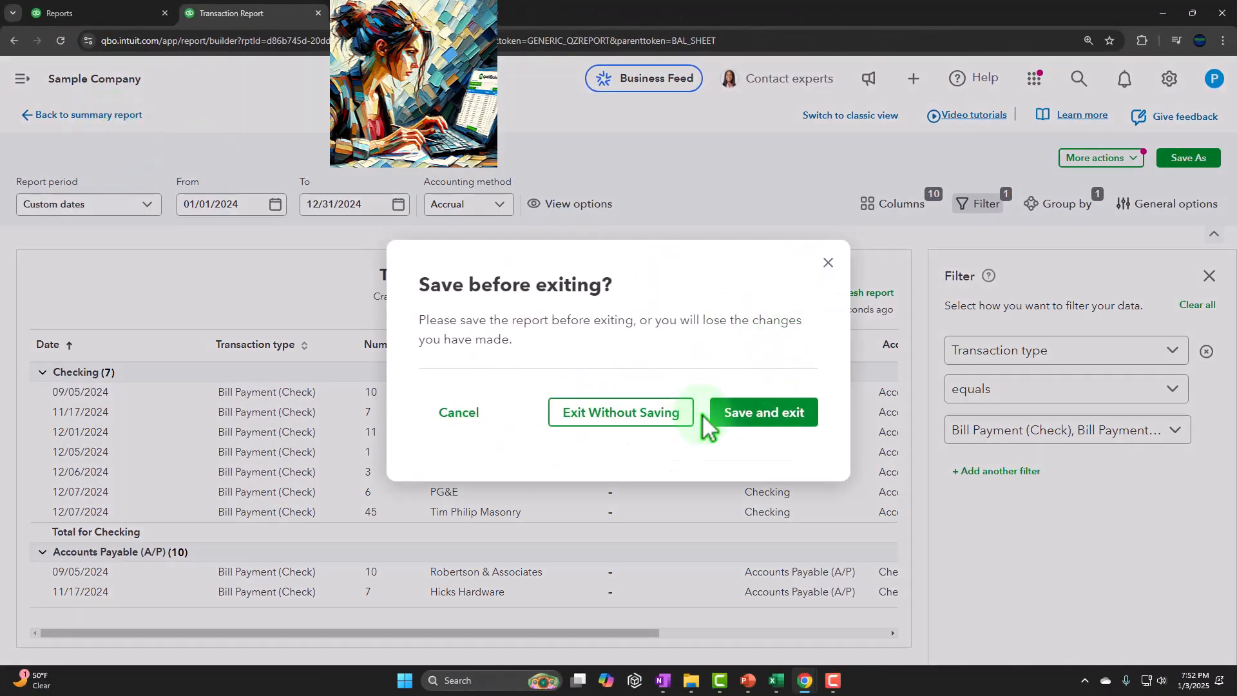
pyautogui.click(658, 416)
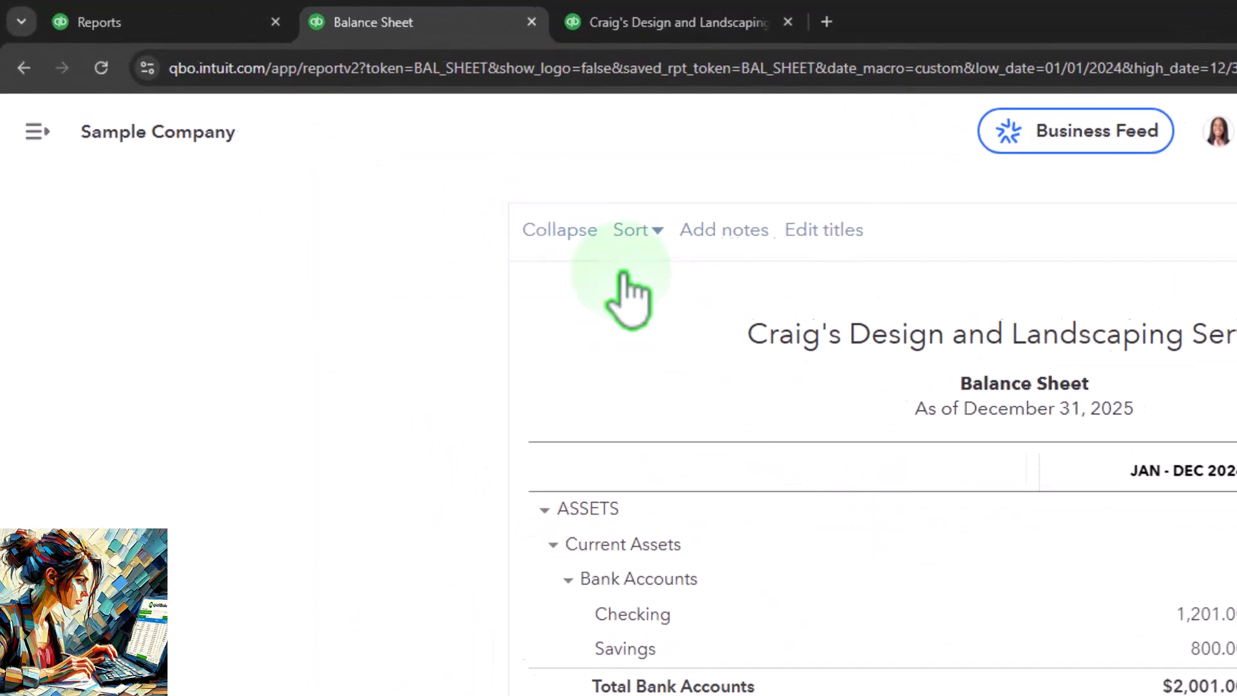
# Step: Review the new transaction forms list from the Reports page, close it and switch to the workflow diagram in OneNote
pyautogui.click(180, 29)
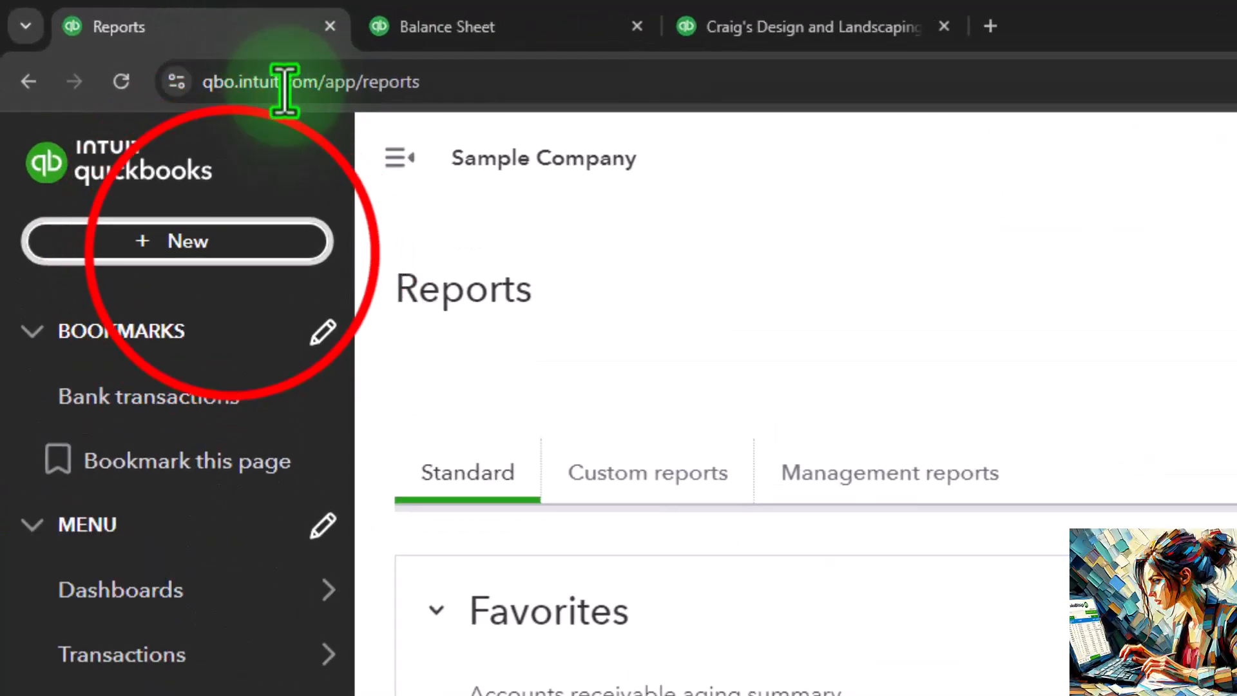
pyautogui.click(129, 121)
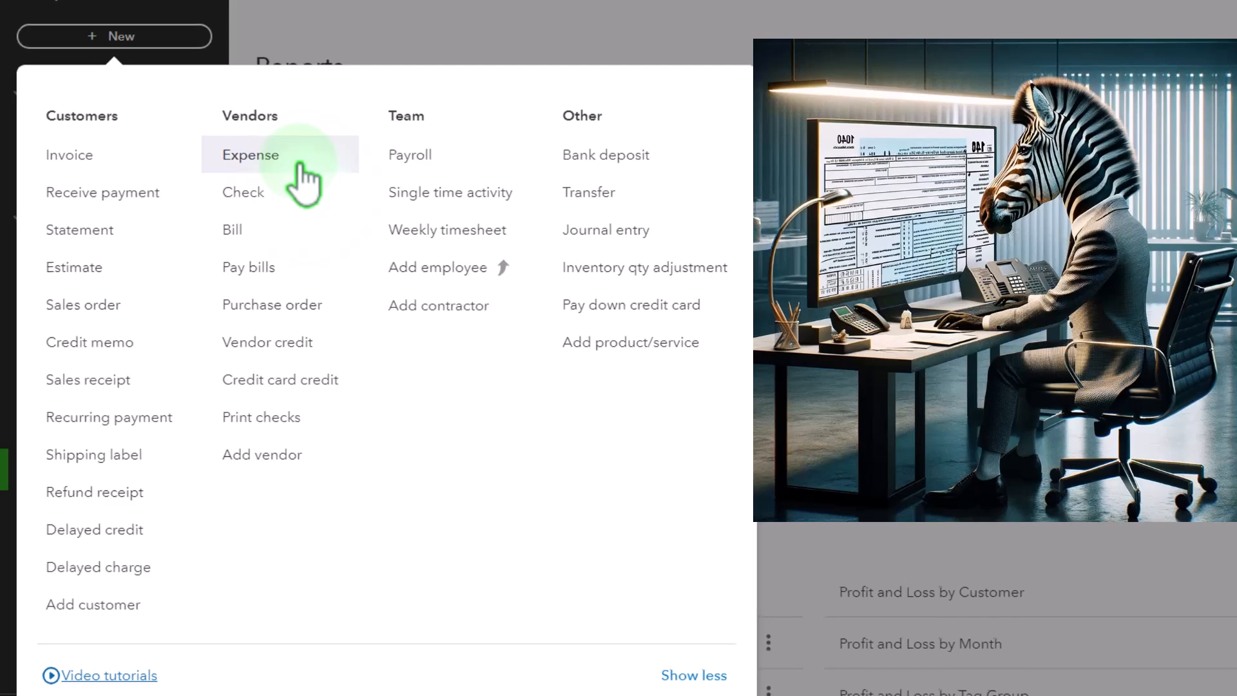
pyautogui.click(919, 126)
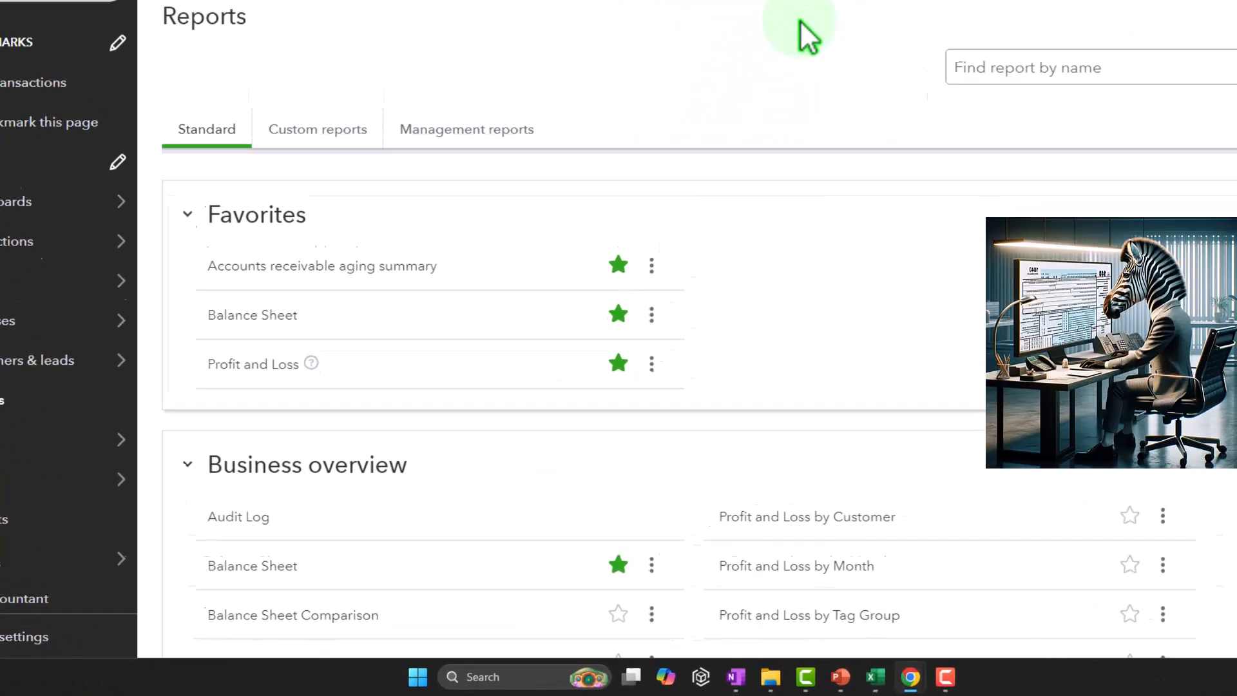
pyautogui.click(725, 678)
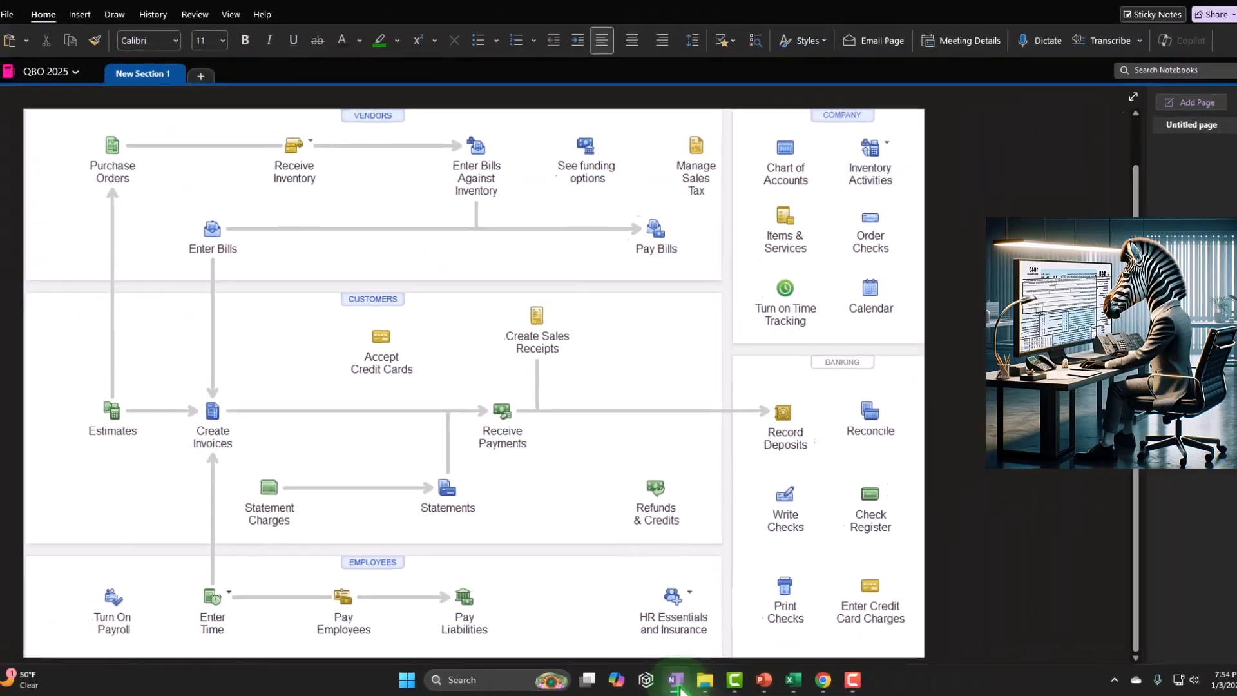
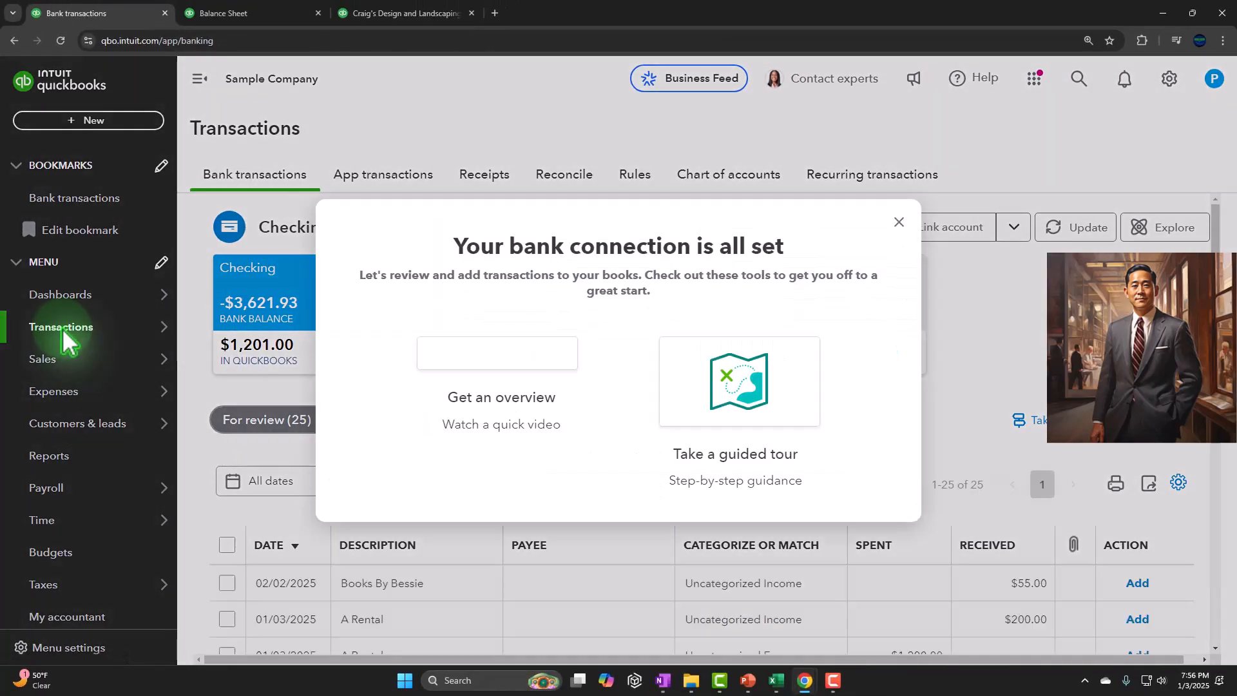
# Step: Hide the navigation menu and examine the Checking bank transactions awaiting review
pyautogui.click(900, 223)
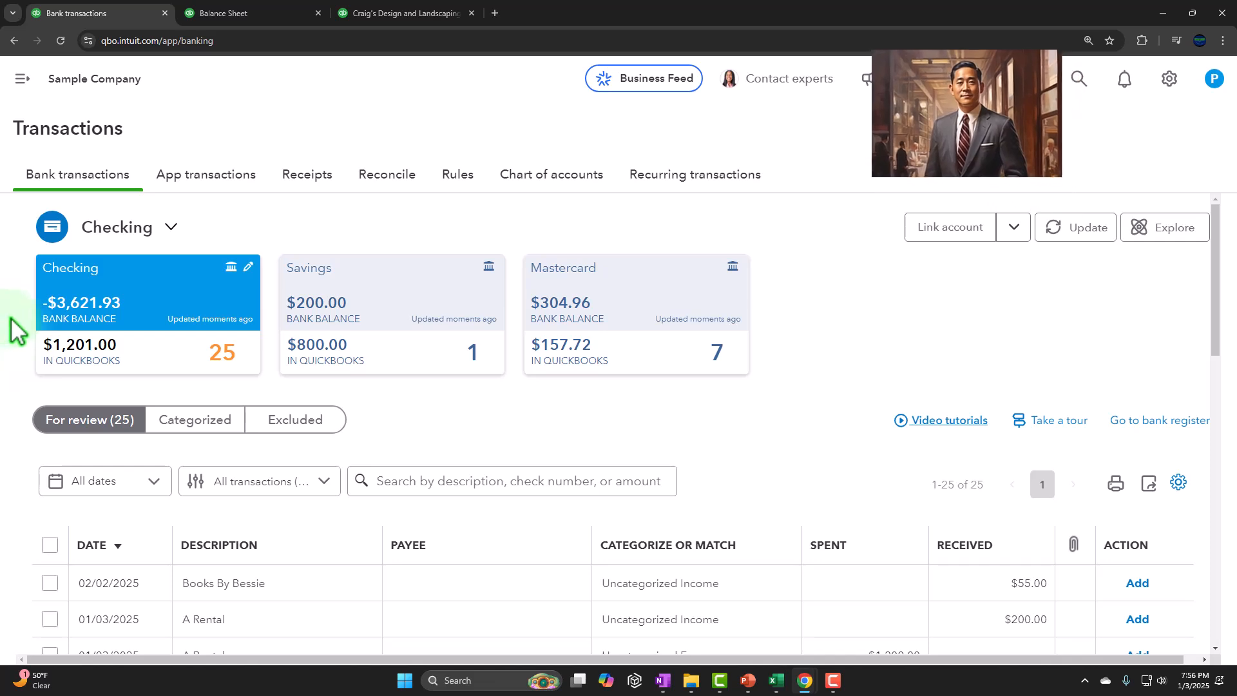
pyautogui.scroll(-1, 306, 316)
pyautogui.scroll(-4, 305, 316)
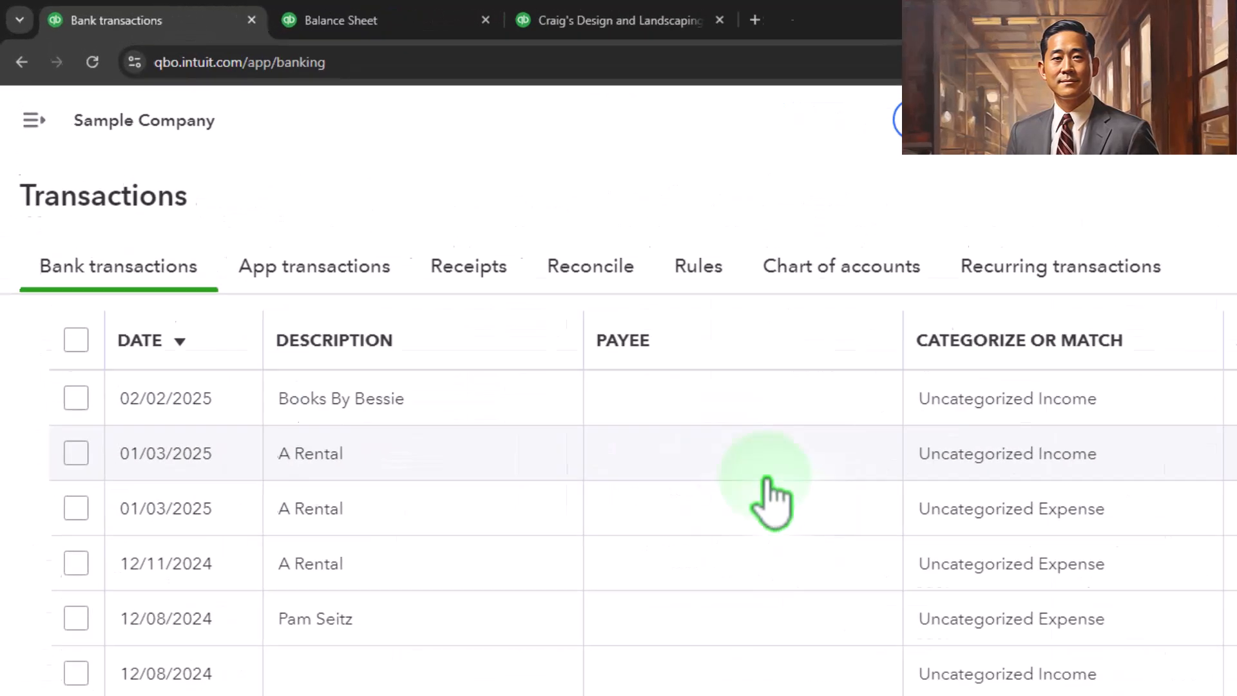
# Step: Bring back the navigation menu and start a new vendor check
pyautogui.click(52, 183)
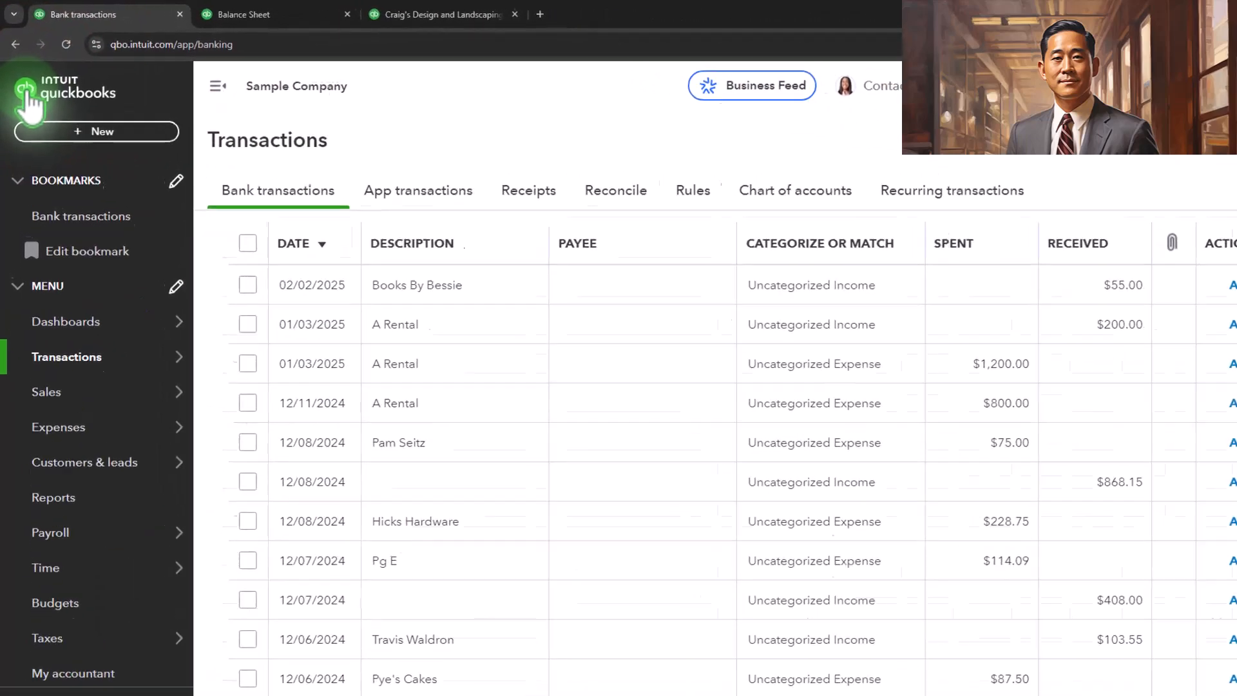
pyautogui.click(135, 241)
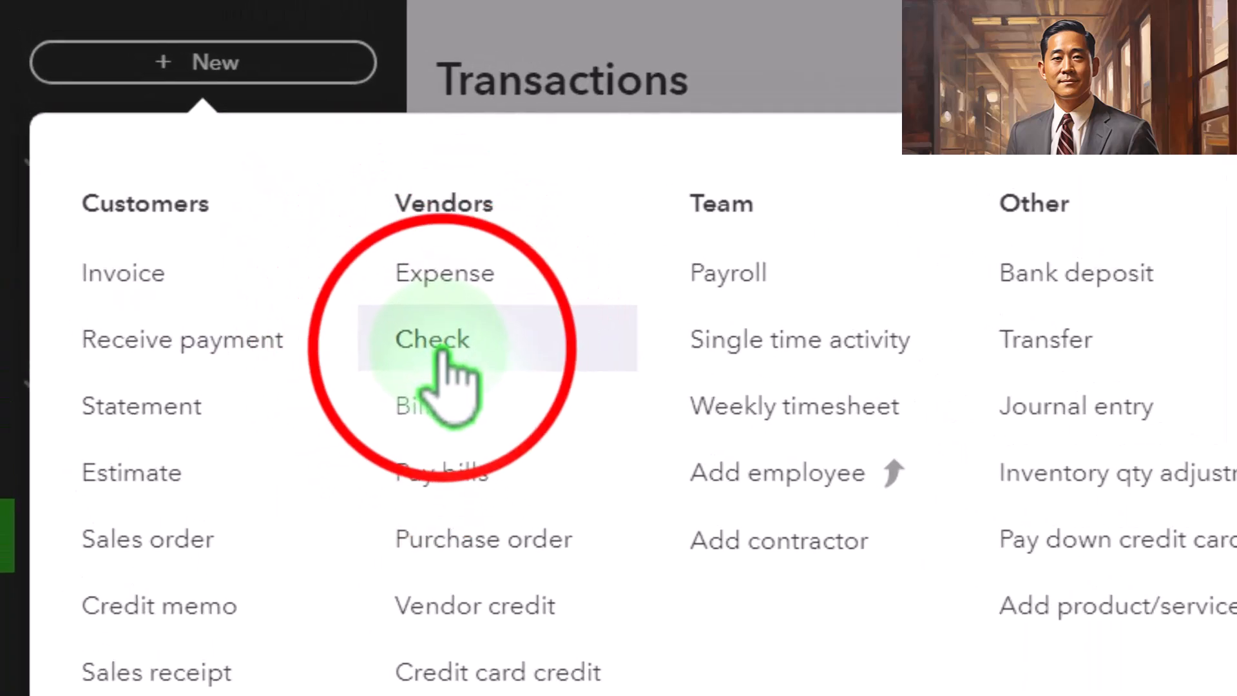
pyautogui.click(440, 351)
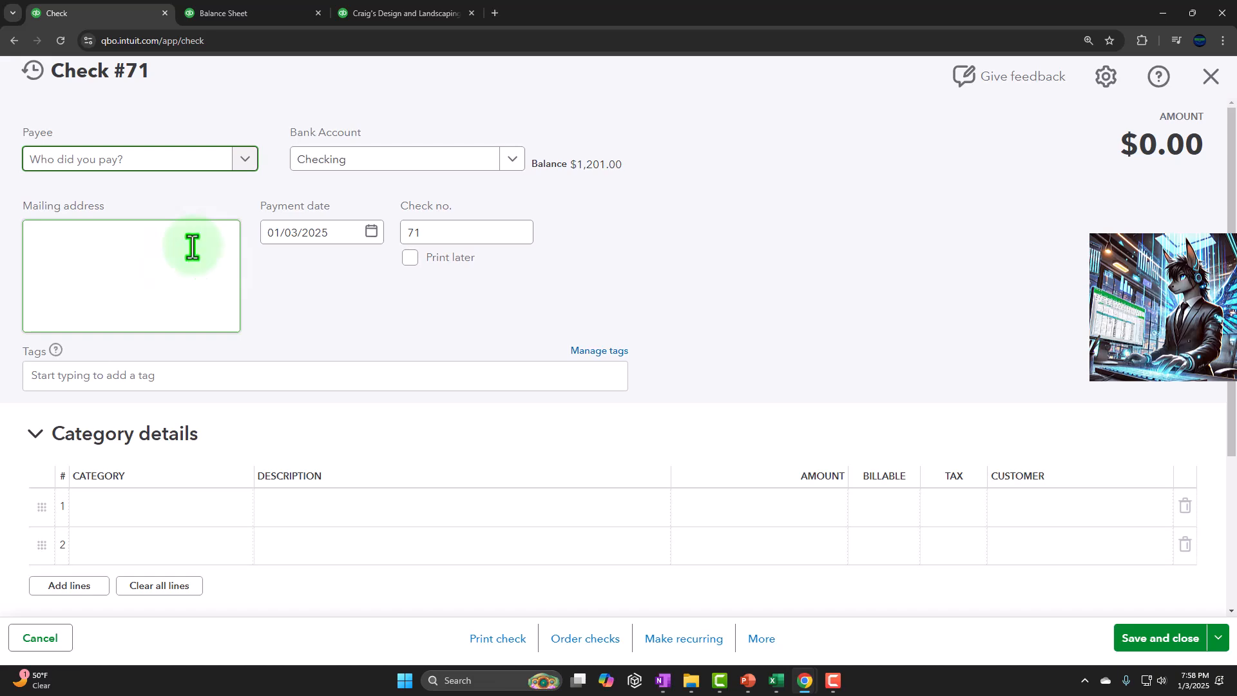
# Step: Enter Verizon as the check's payee and save it as a new vendor
pyautogui.click(137, 154)
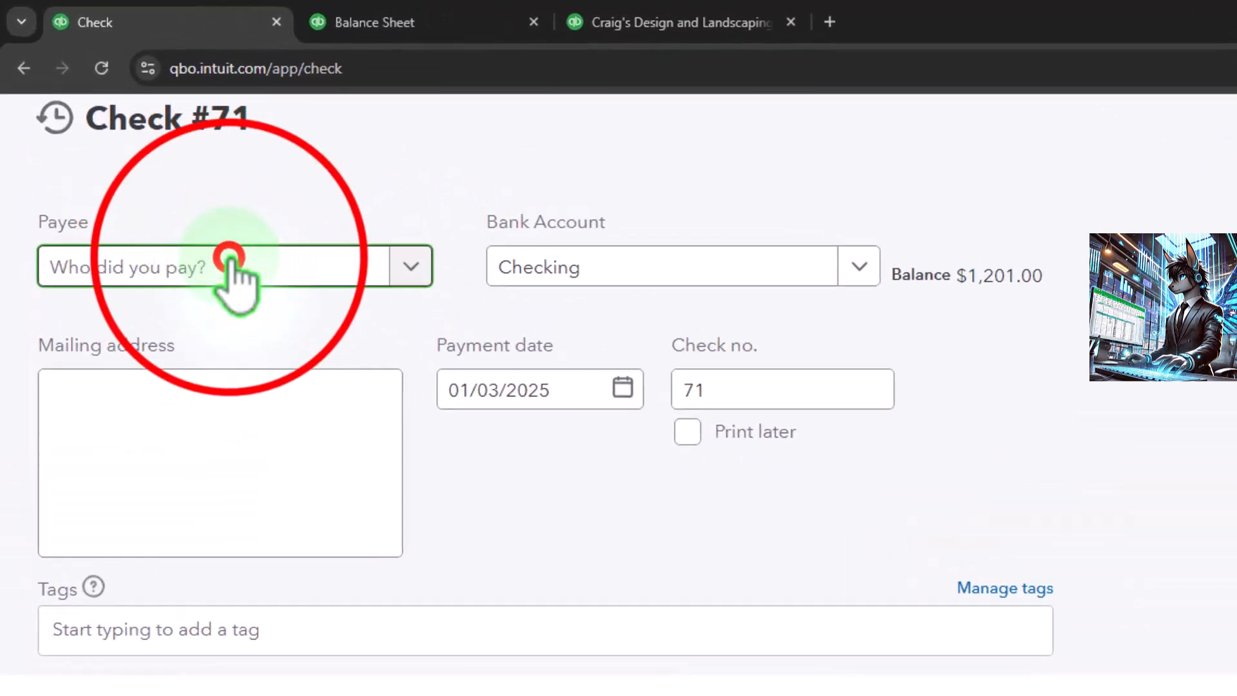
pyautogui.click(230, 261)
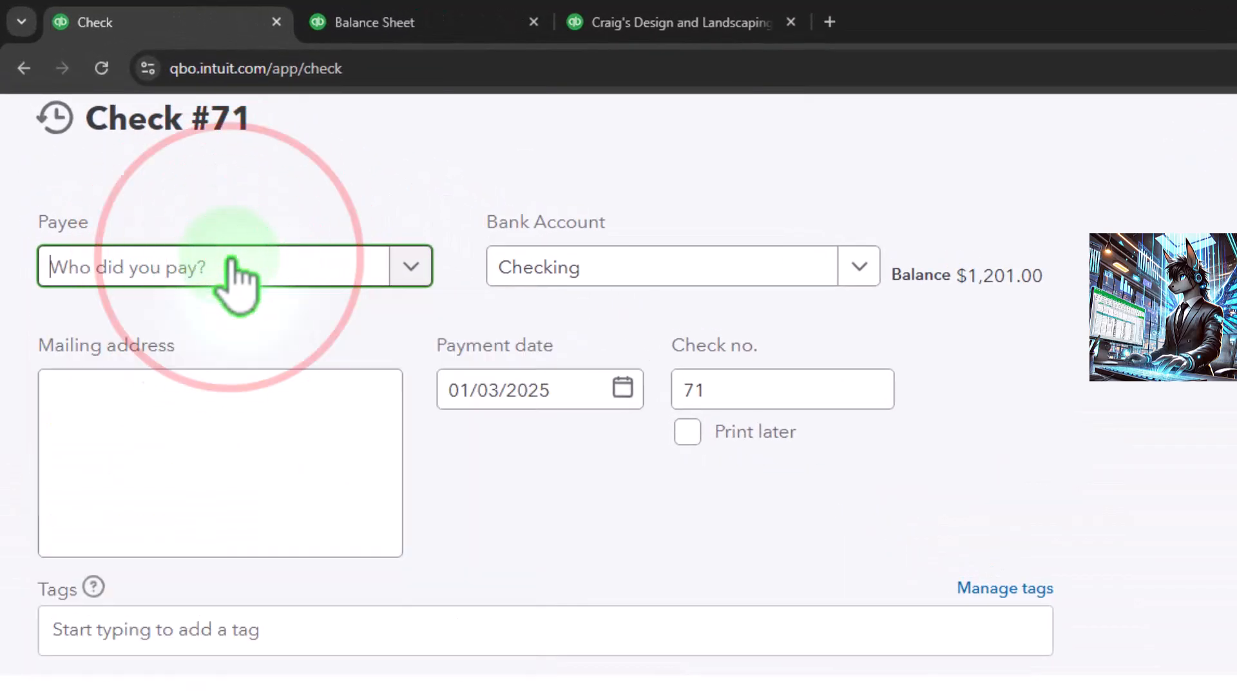
pyautogui.write('Veri')
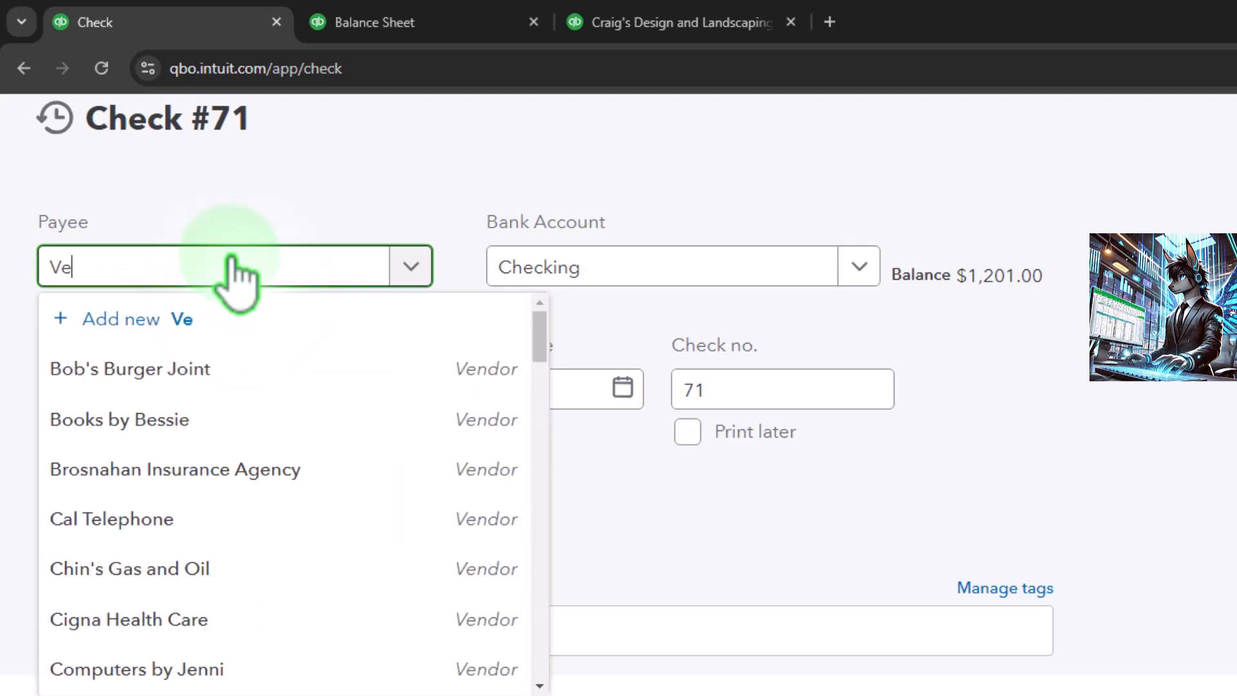
pyautogui.write('zon')
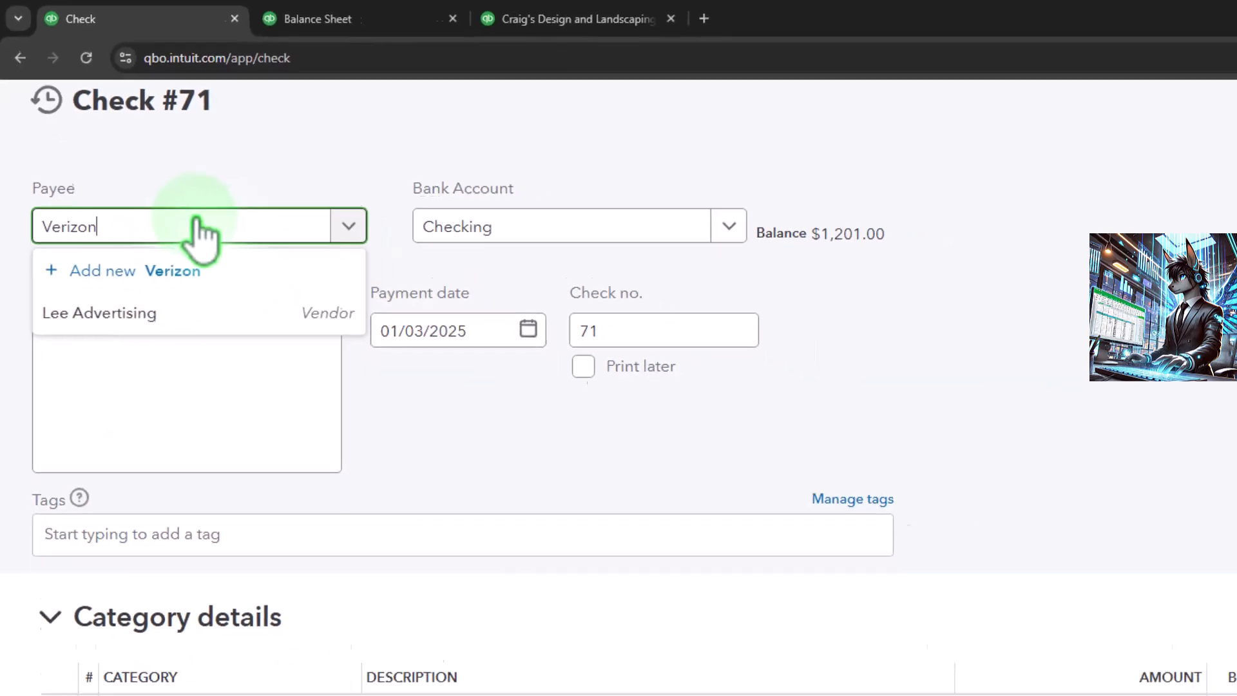
pyautogui.press('Tab')
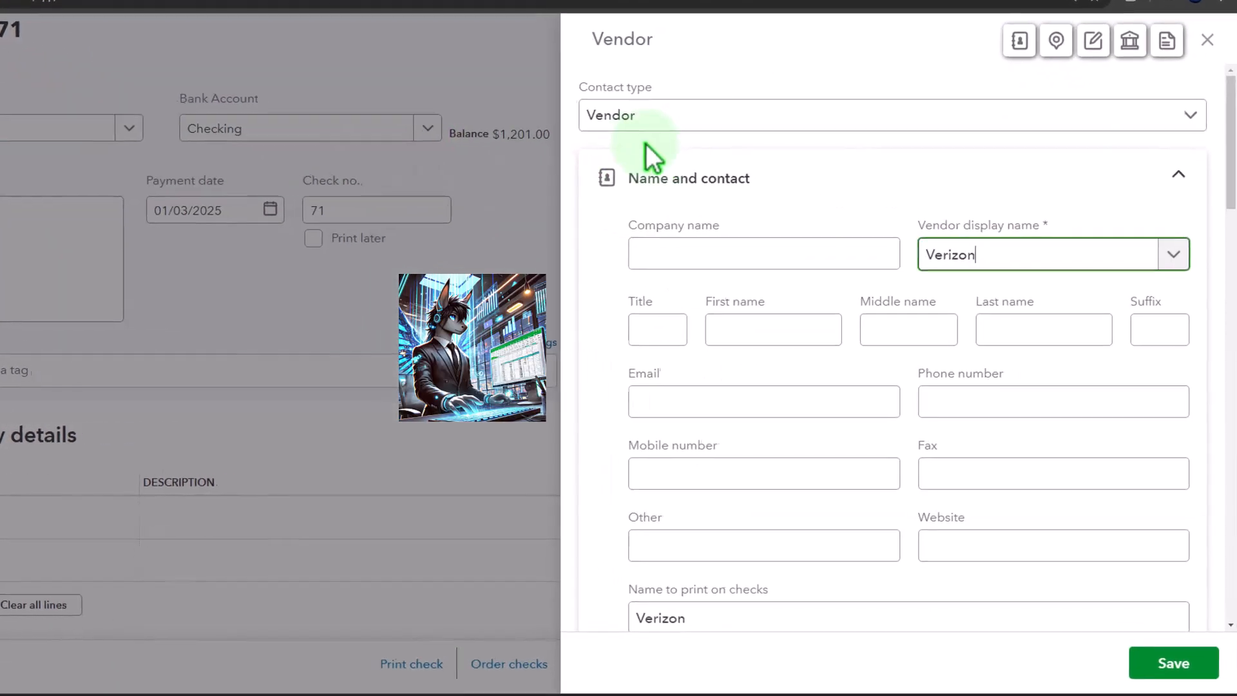
pyautogui.click(1173, 665)
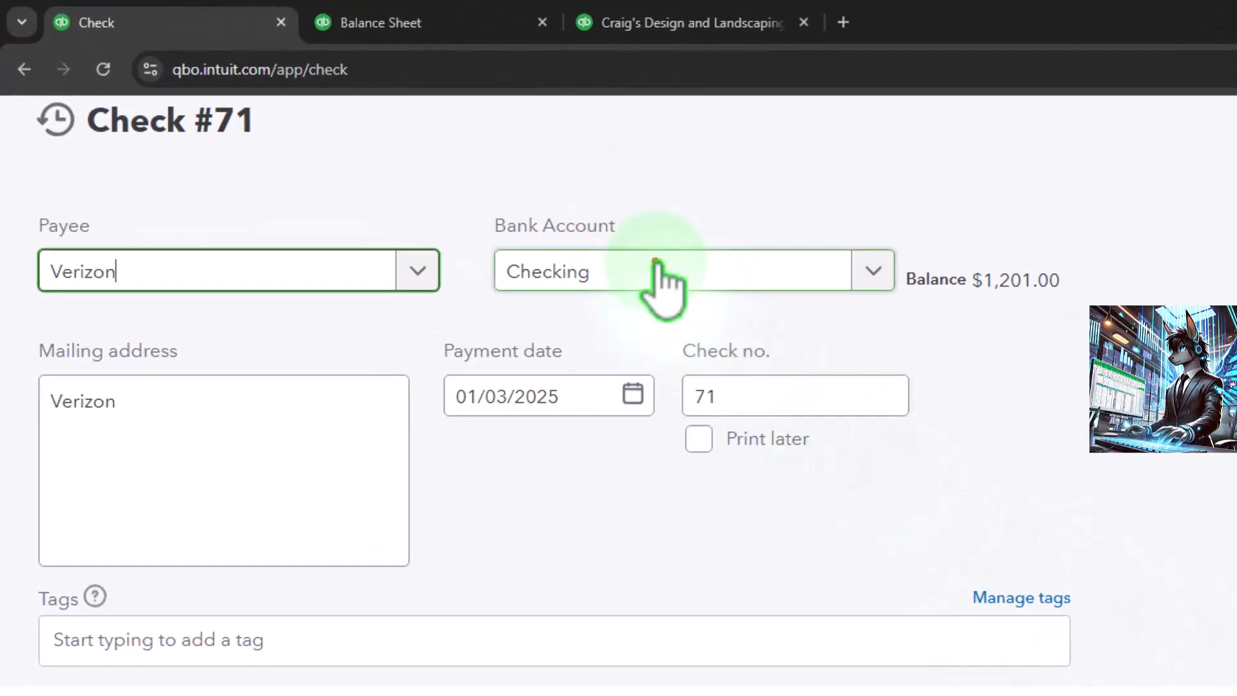
# Step: Examine the check's bank account choices, payment date, check number and tags field, keeping Checking as the bank account
pyautogui.click(496, 153)
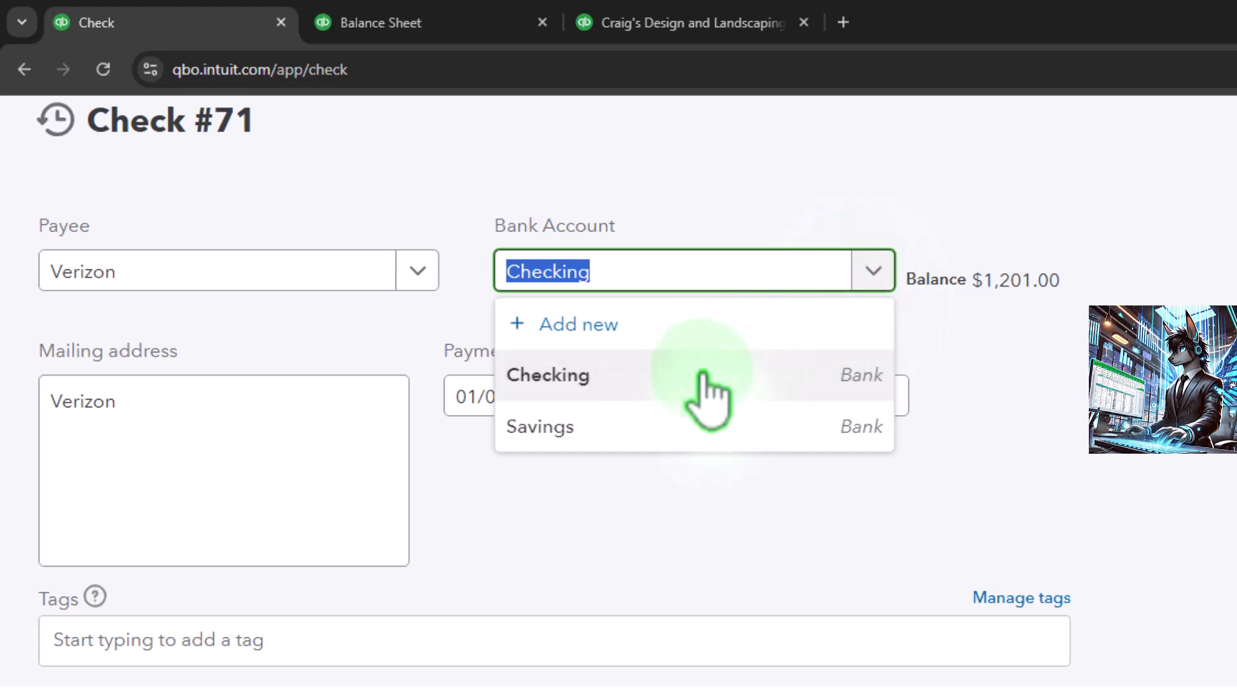
pyautogui.click(709, 559)
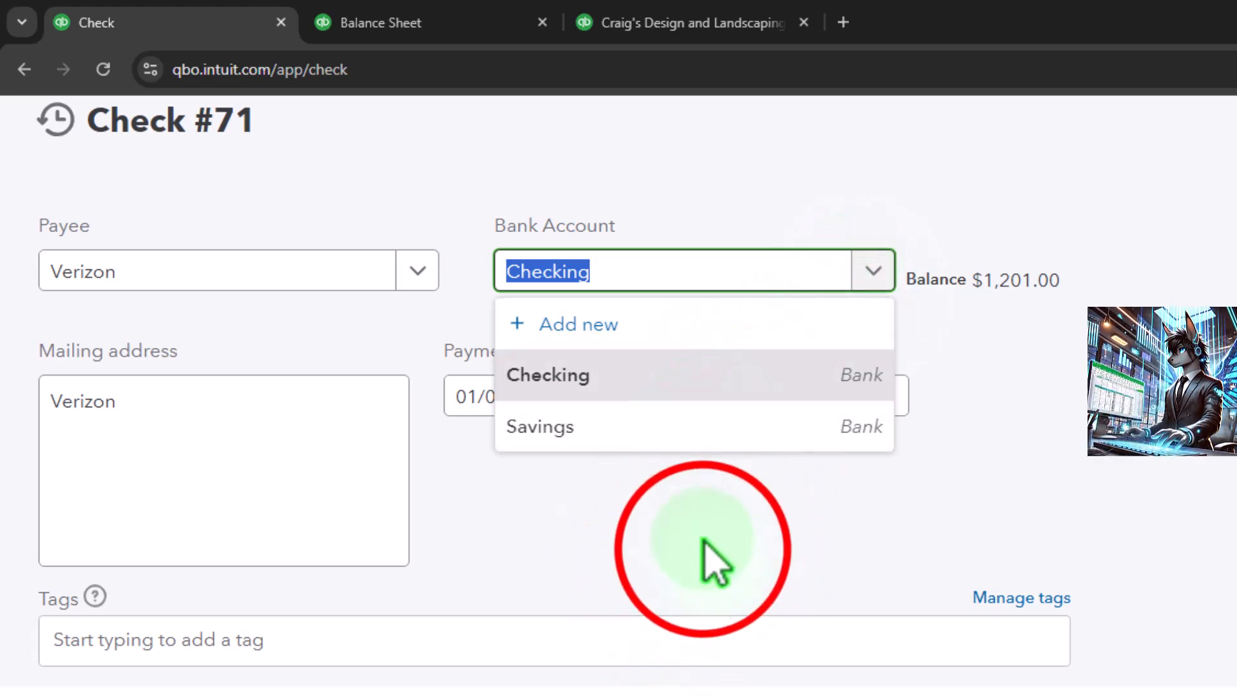
pyautogui.click(335, 274)
pyautogui.press('Tab')
pyautogui.press('Tab')
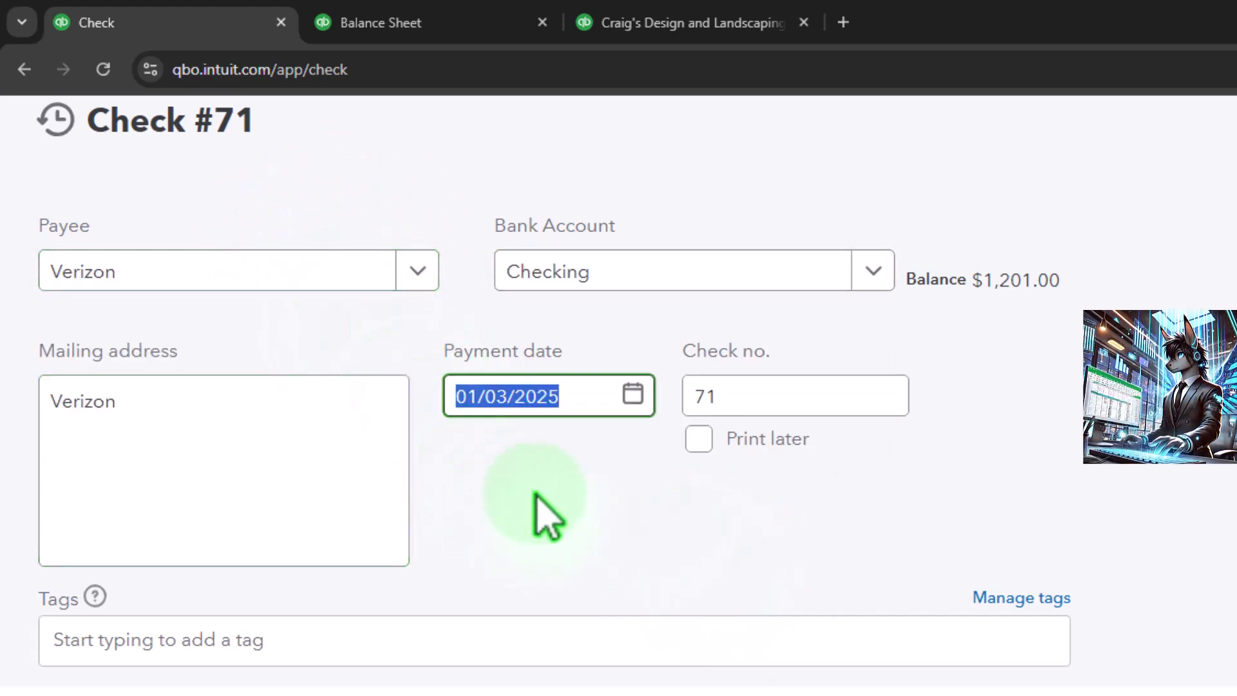
pyautogui.press('Tab')
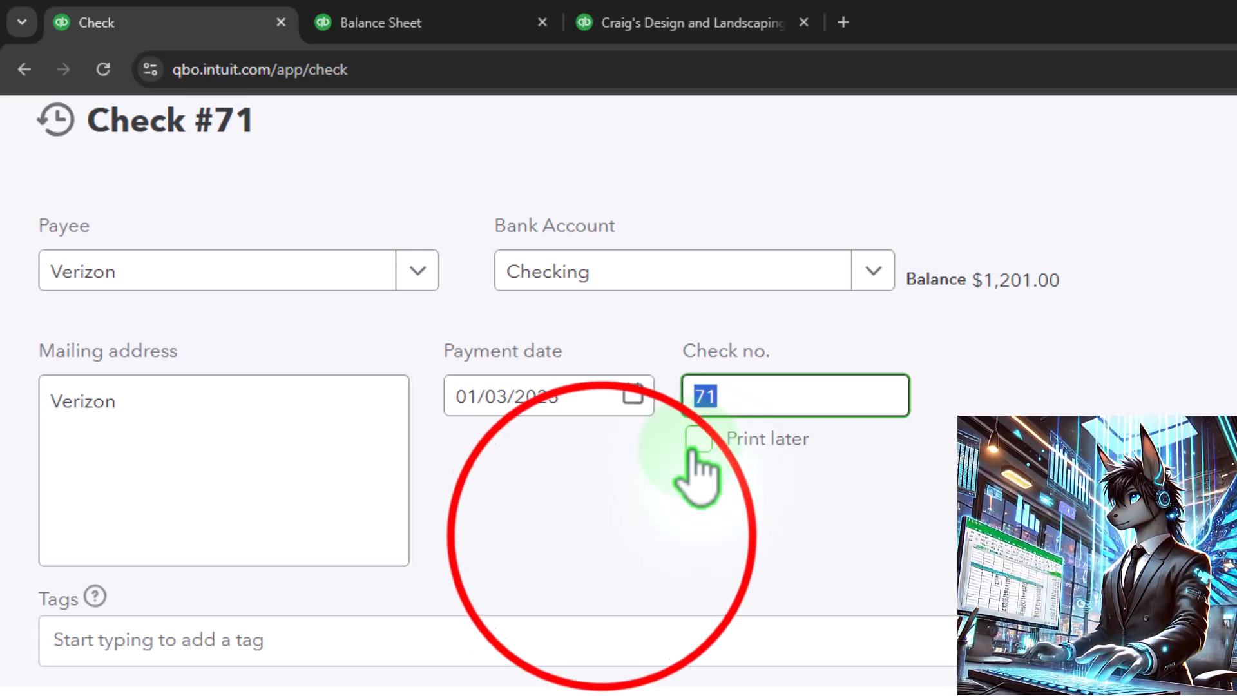
pyautogui.click(602, 532)
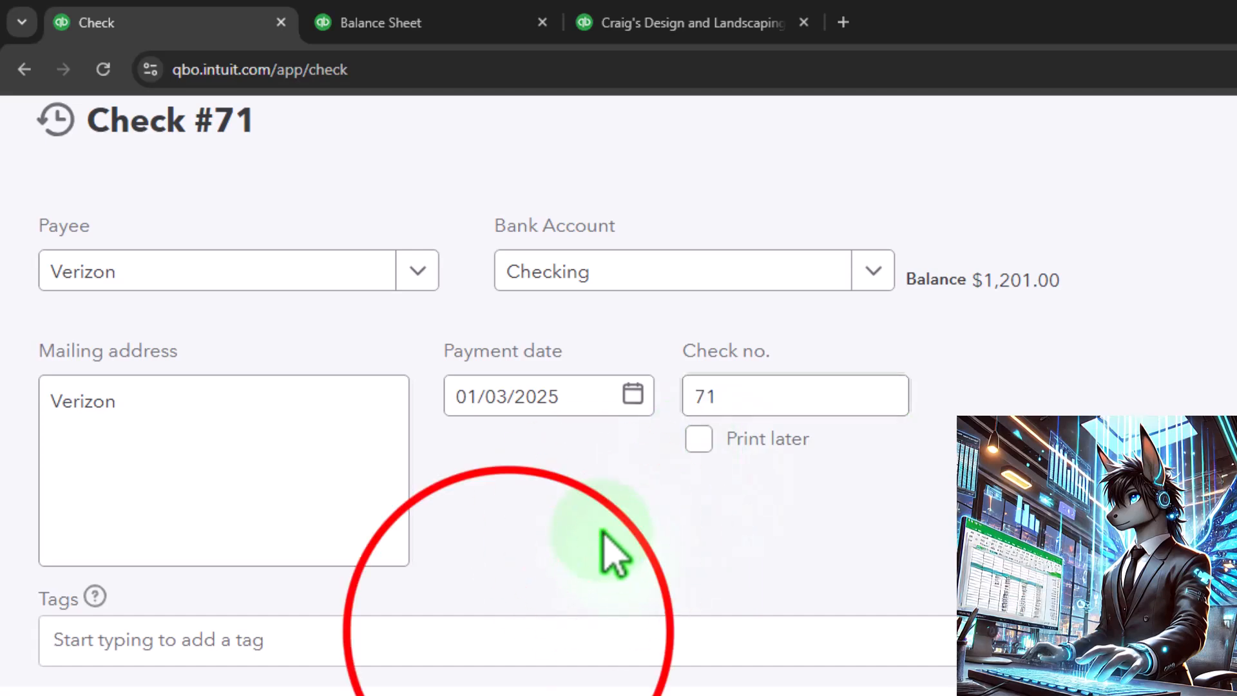
pyautogui.click(531, 635)
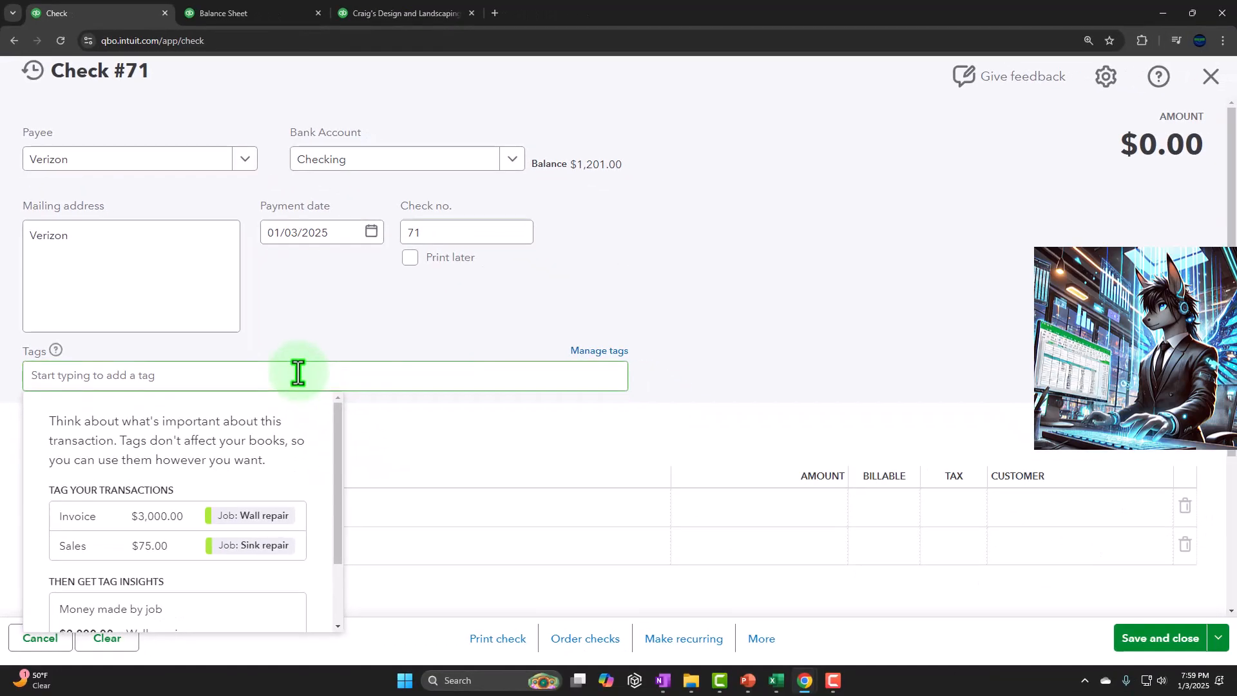
pyautogui.press('Tab')
pyautogui.press('Tab')
# Step: Compare the line columns of the Category details and Item details sections, leaving only Category details expanded
pyautogui.scroll(-3, 299, 372)
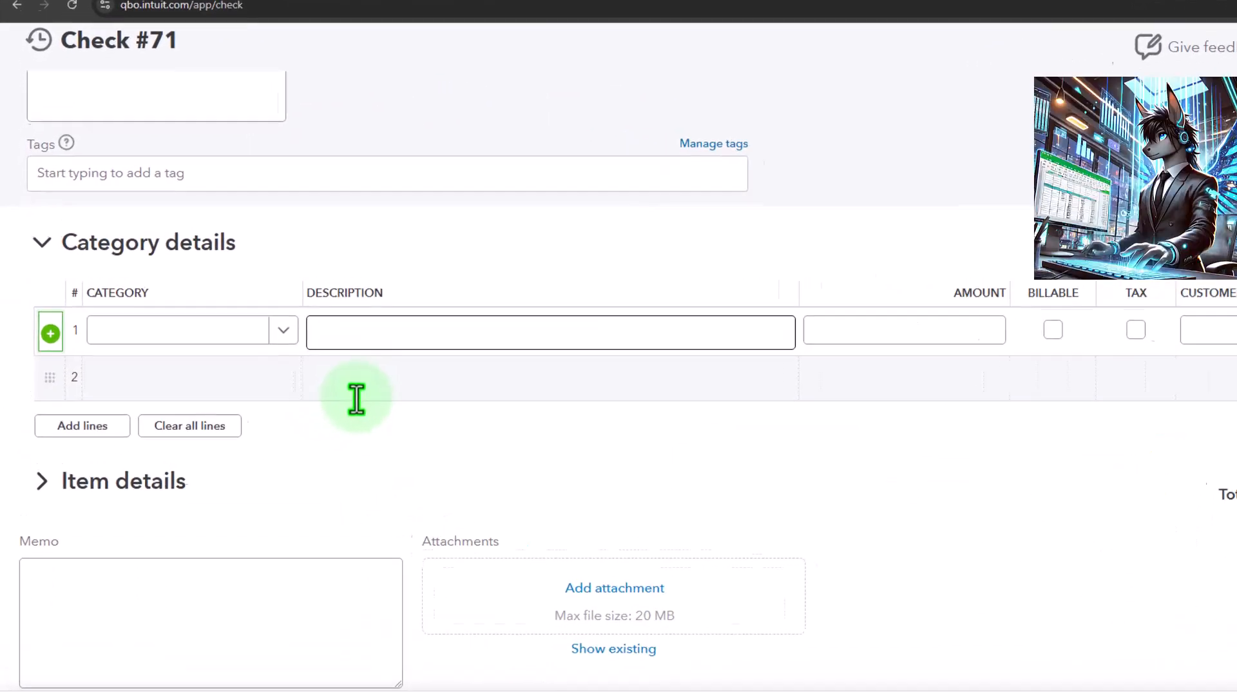
pyautogui.click(41, 242)
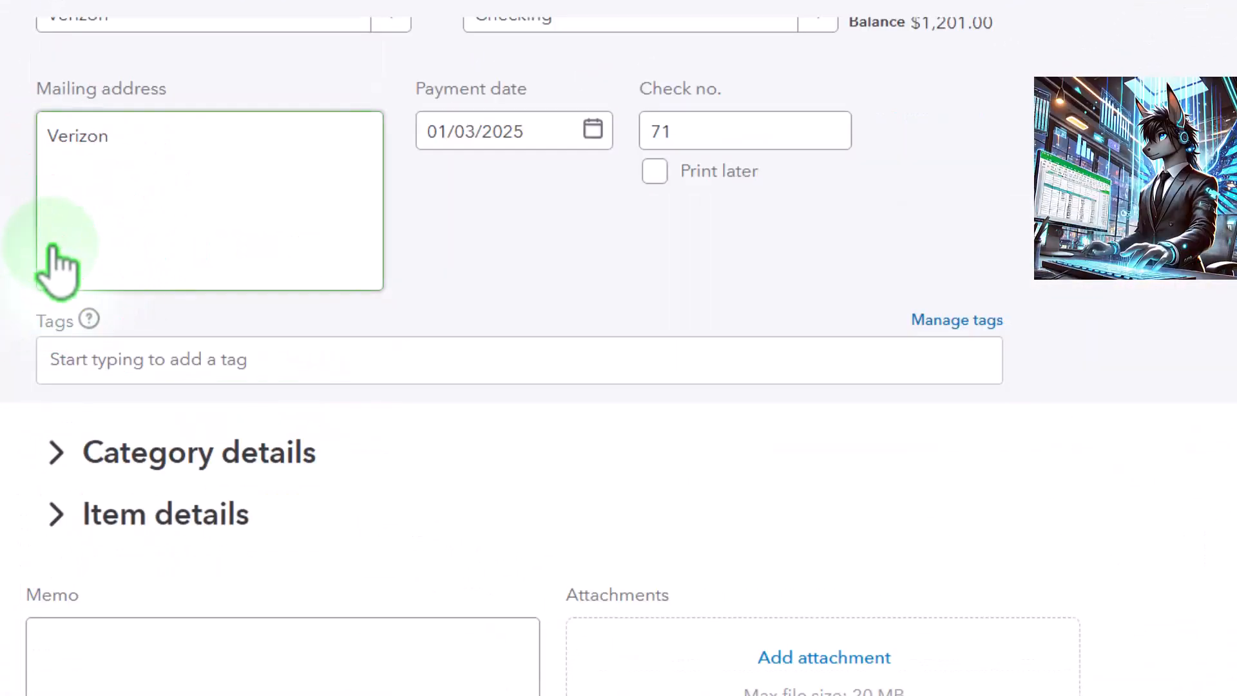
pyautogui.click(58, 514)
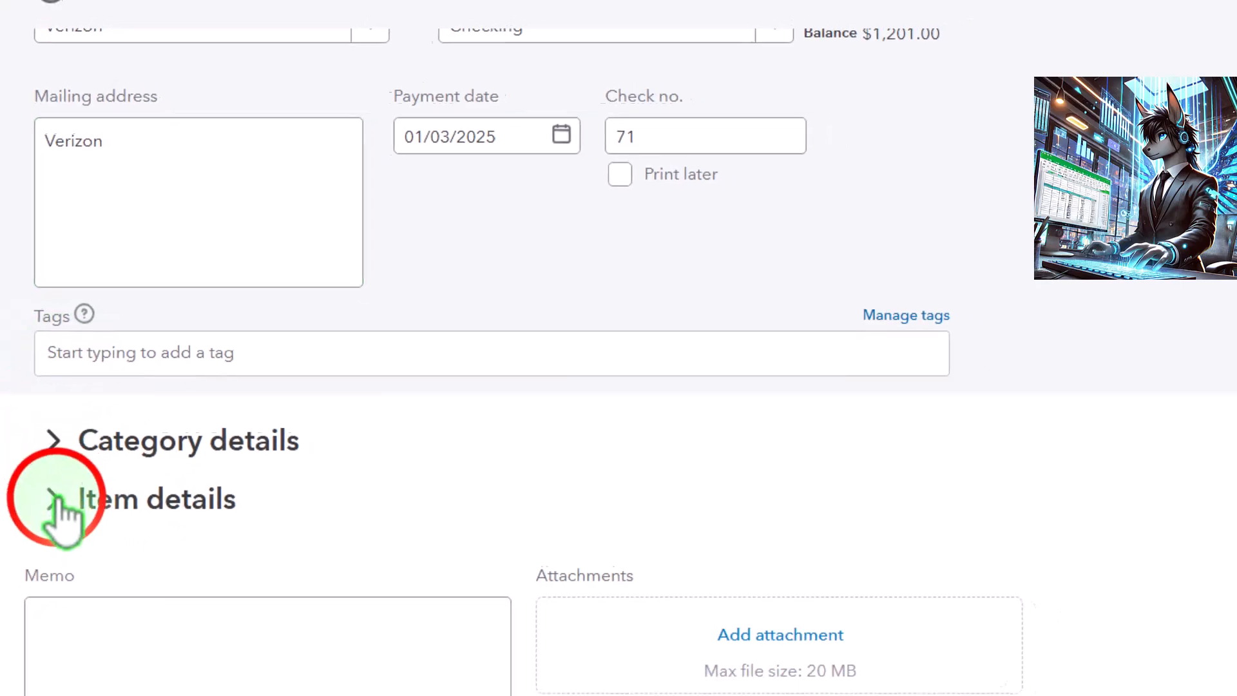
pyautogui.click(55, 502)
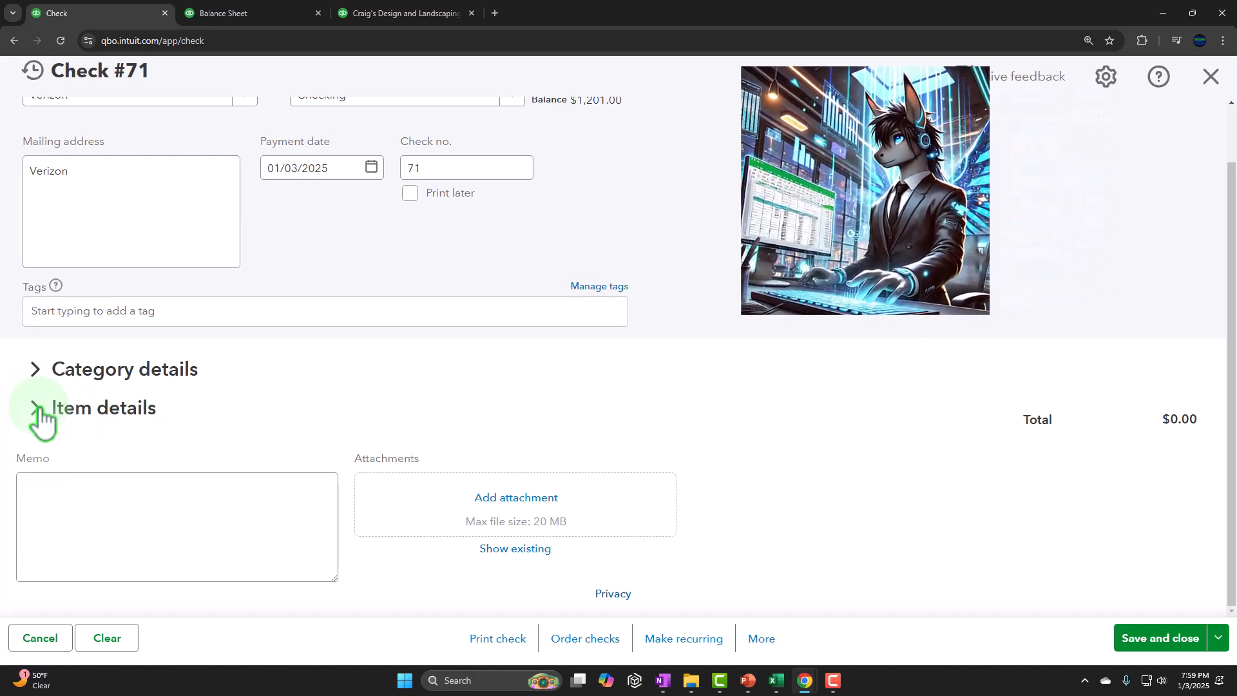
pyautogui.click(36, 373)
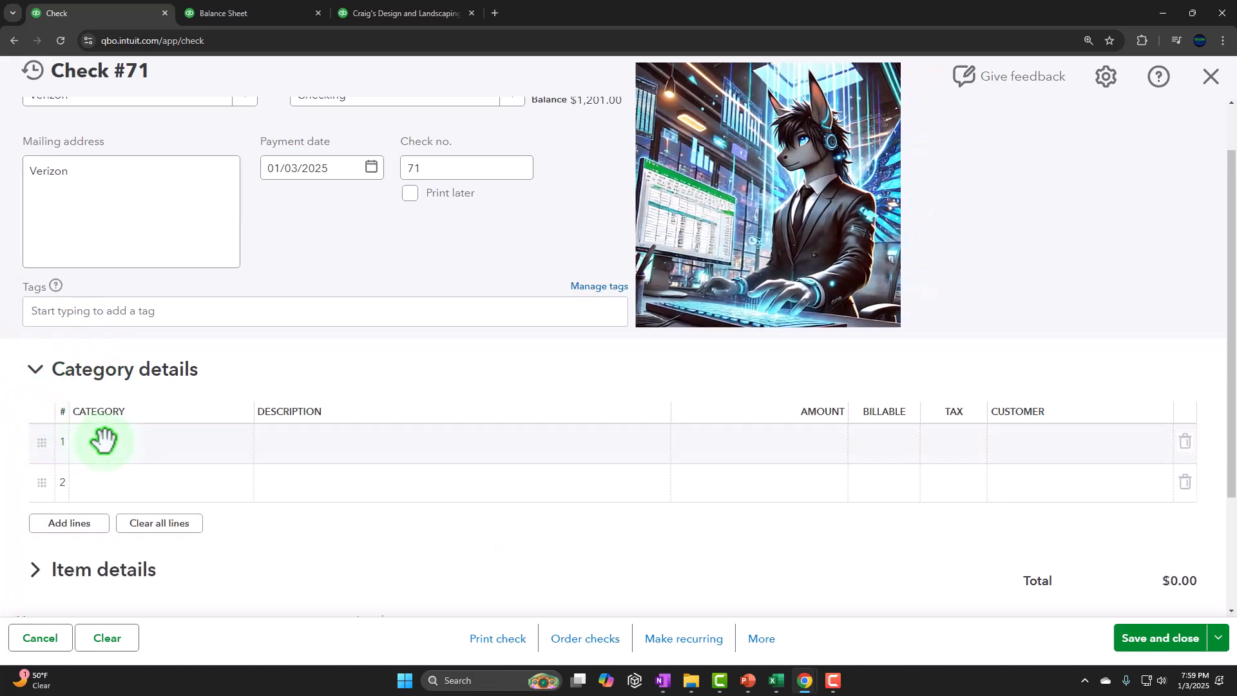
pyautogui.hotkey('ctrl', '-')
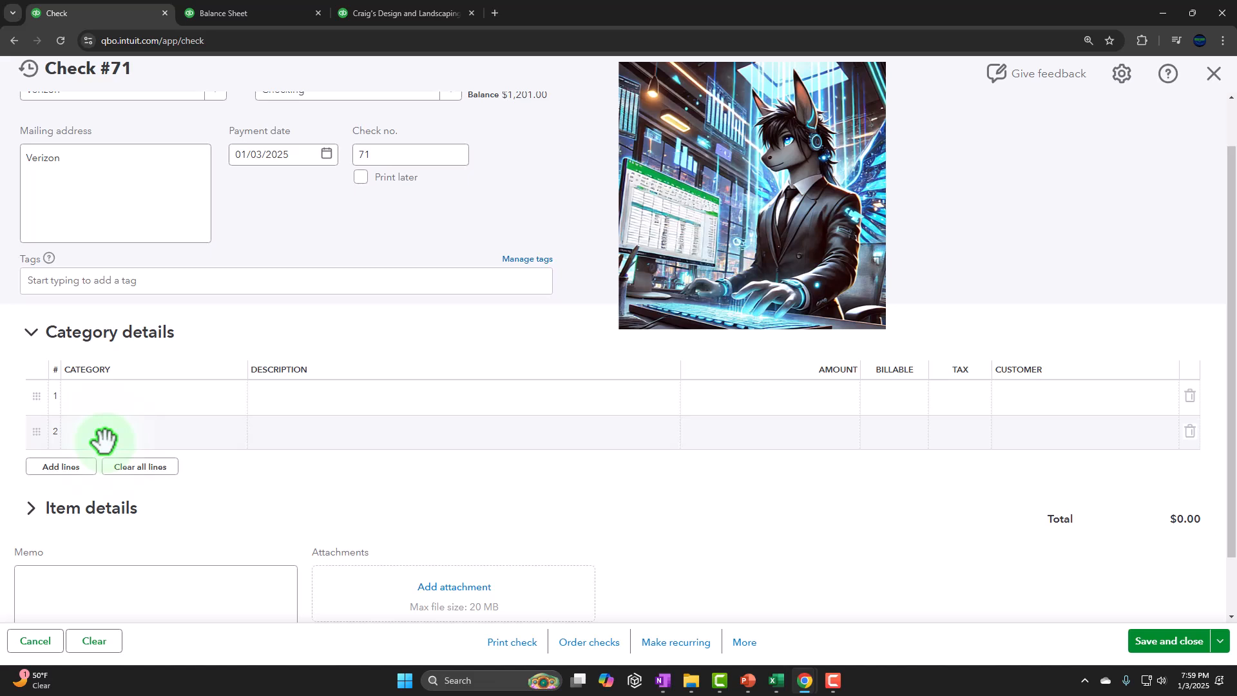
pyautogui.scroll(-1, 103, 438)
pyautogui.click(30, 451)
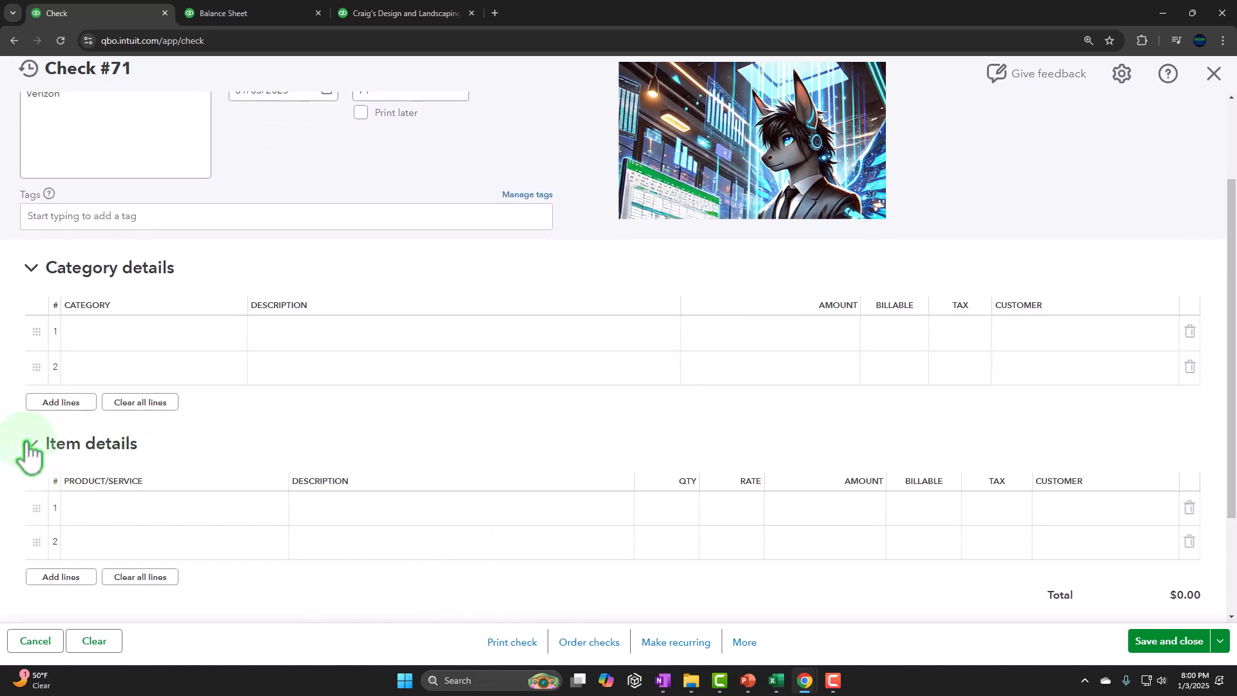
pyautogui.scroll(-2, 119, 414)
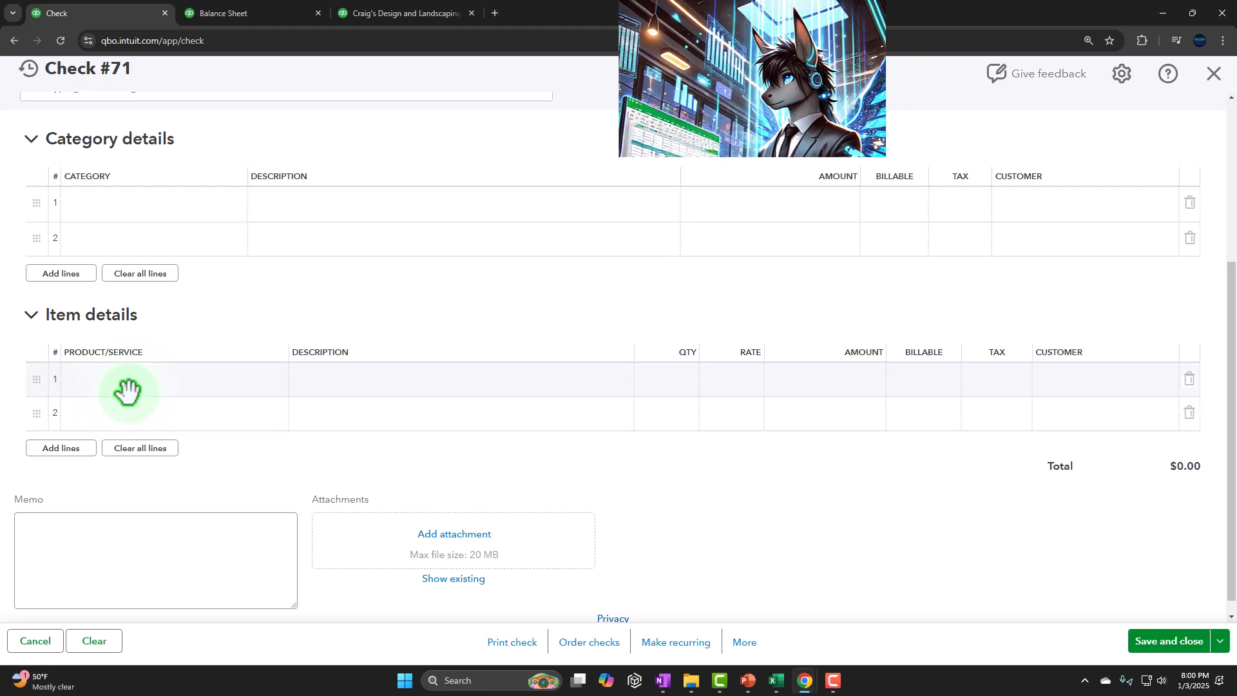
pyautogui.click(30, 318)
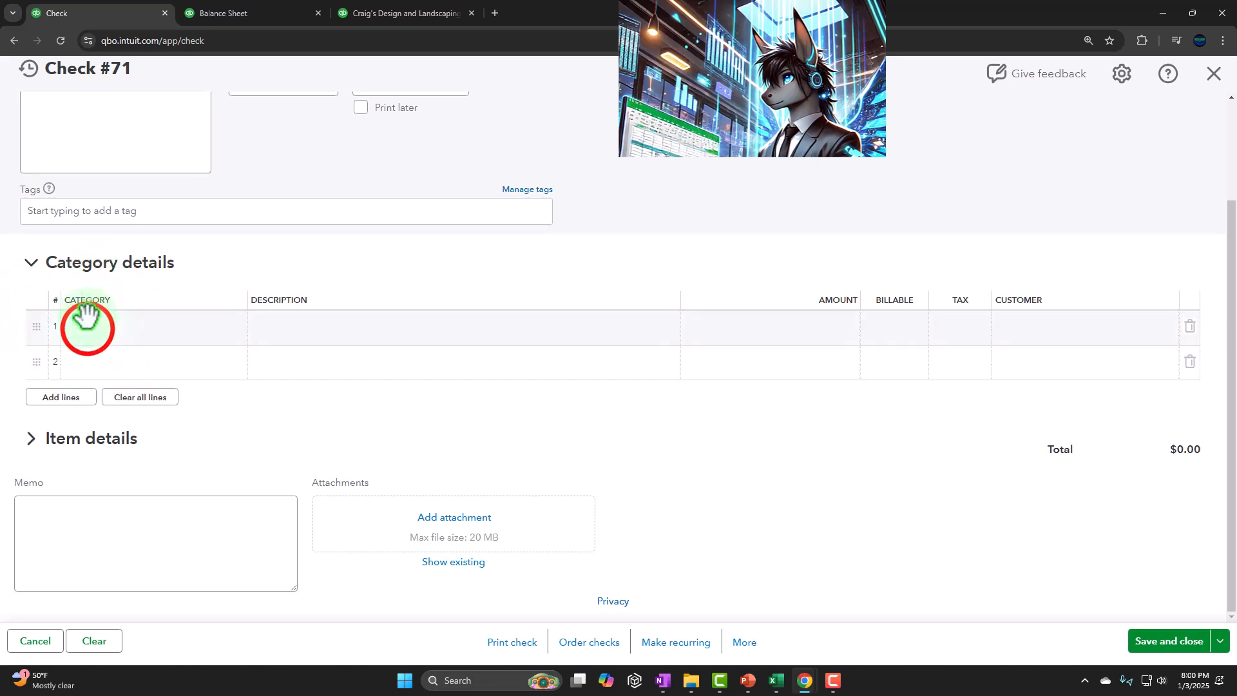
# Step: Fill the first category line with the Utilities:Telephone account and an amount of 100
pyautogui.click(86, 326)
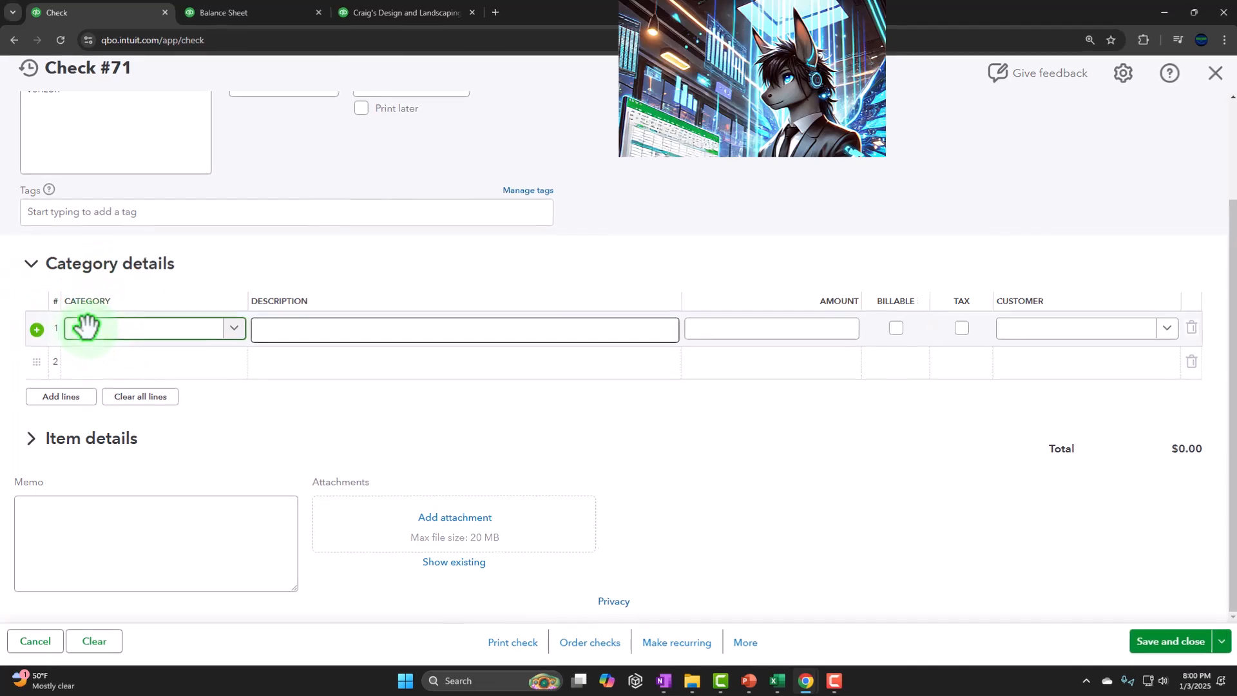
pyautogui.write('te')
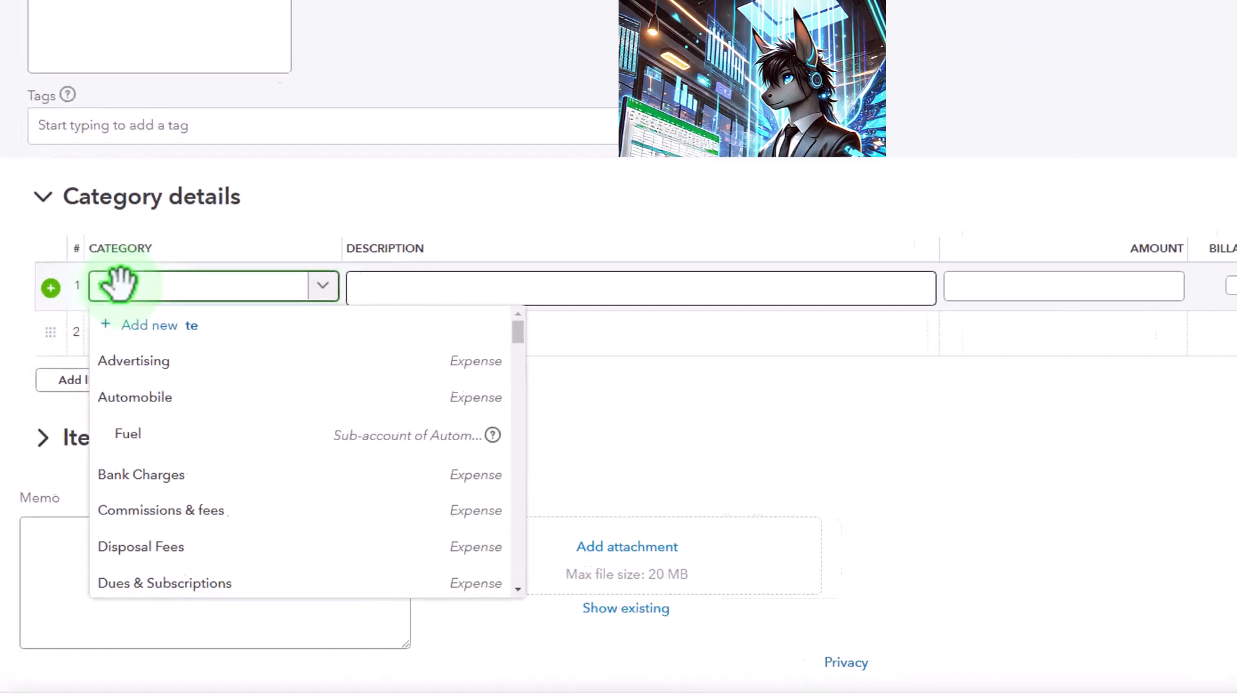
pyautogui.write('l')
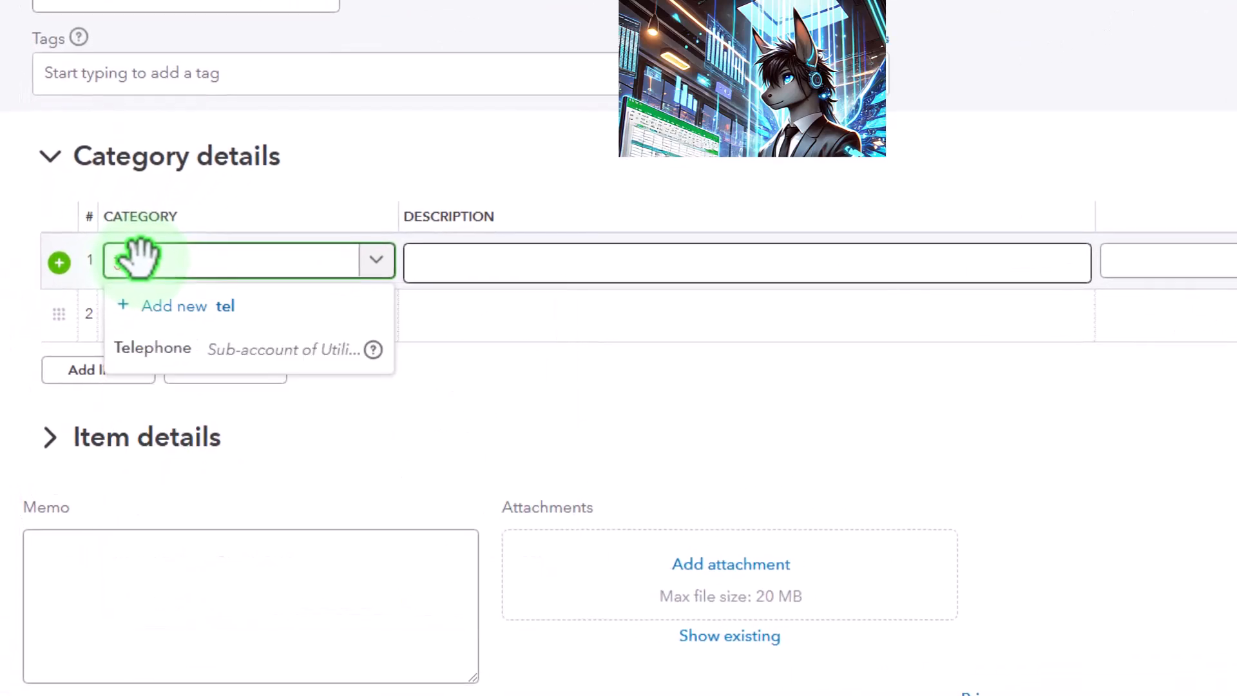
pyautogui.press('Down')
pyautogui.press('Tab')
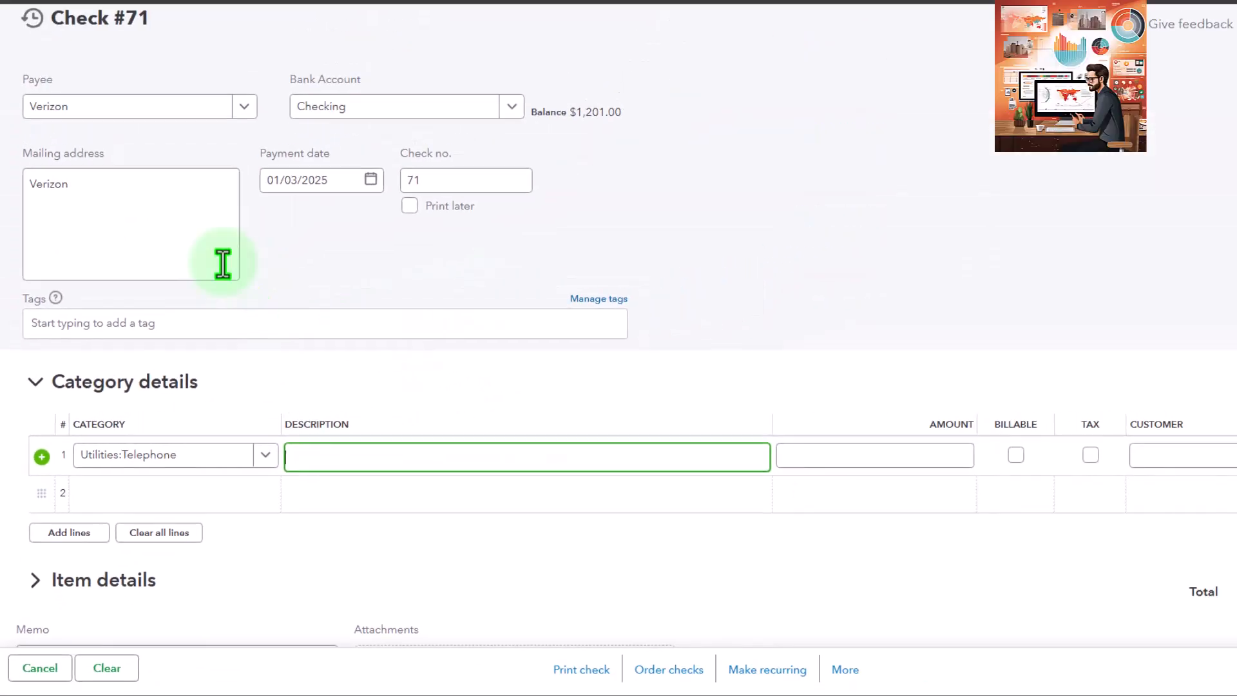
pyautogui.click(342, 454)
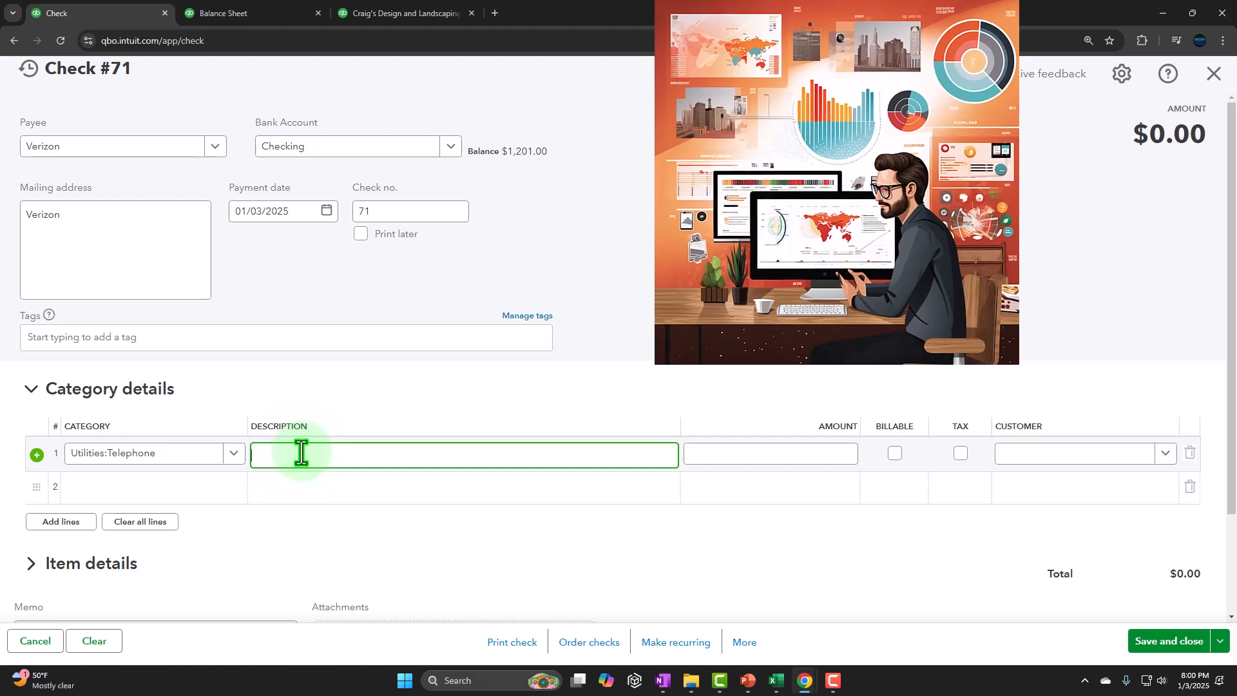
pyautogui.press('Tab')
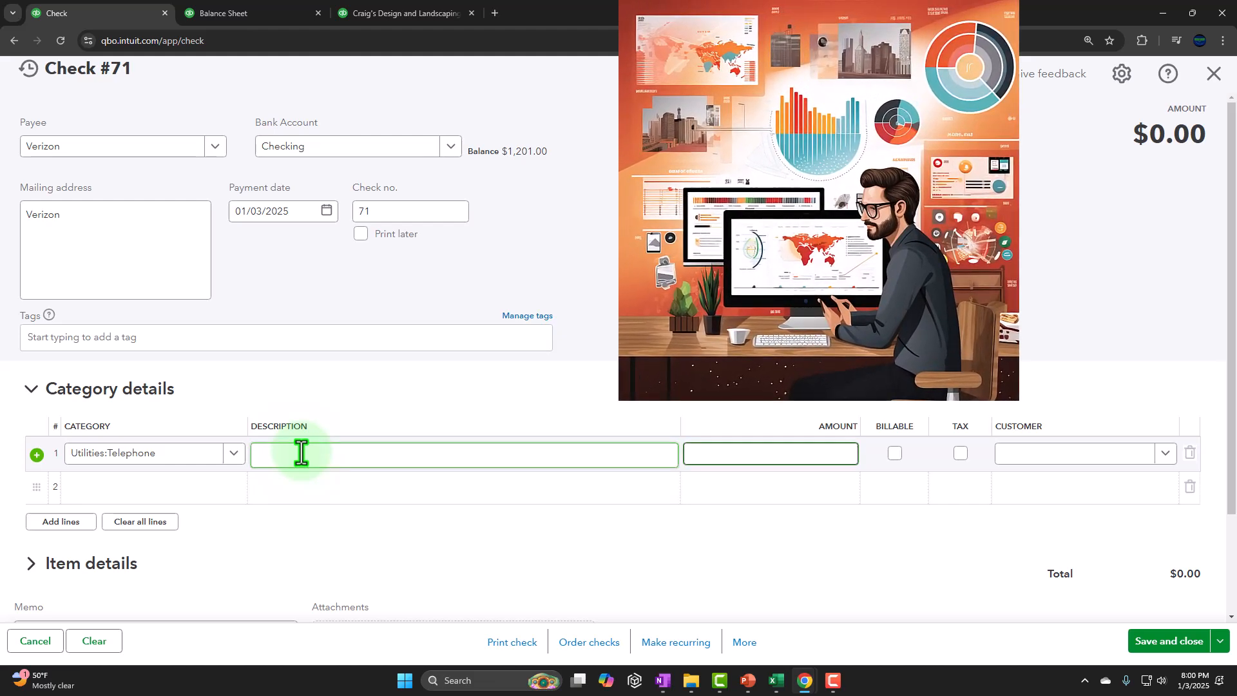
pyautogui.write('100')
pyautogui.press('Tab')
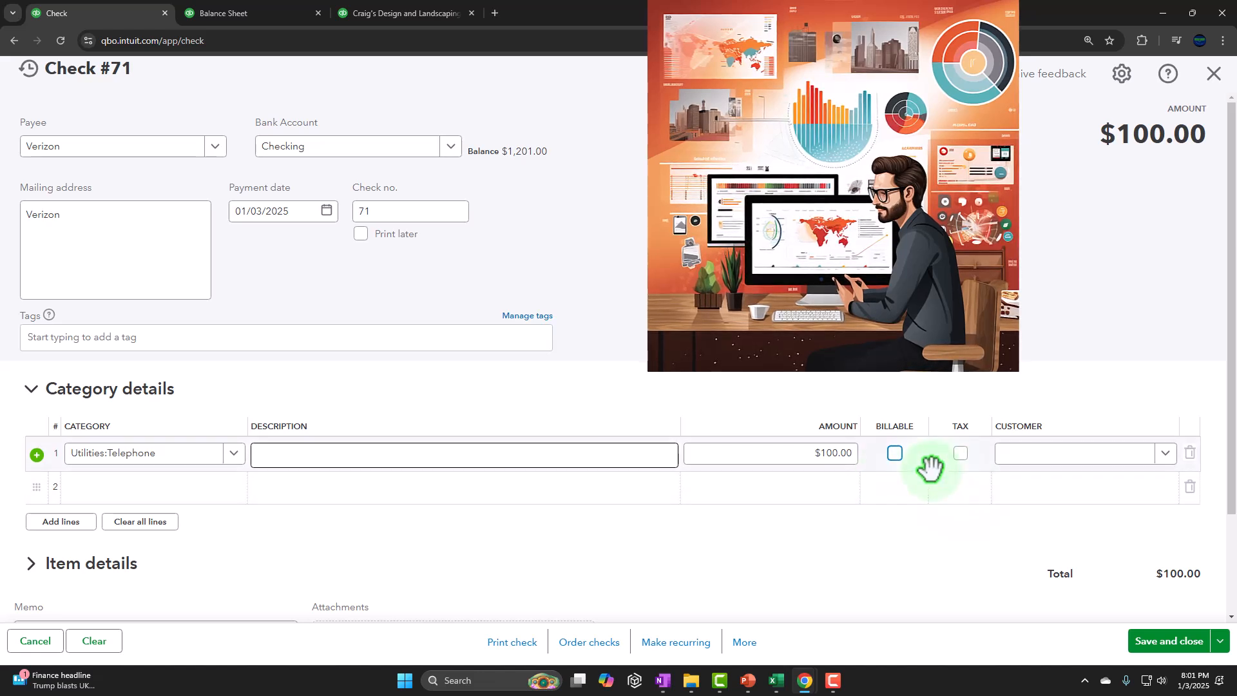
# Step: Review the check's additional actions and saving options, and switch to the 1260 Check & Expense Form worksheet in Excel
pyautogui.scroll(-1, 931, 470)
pyautogui.scroll(-1, 938, 480)
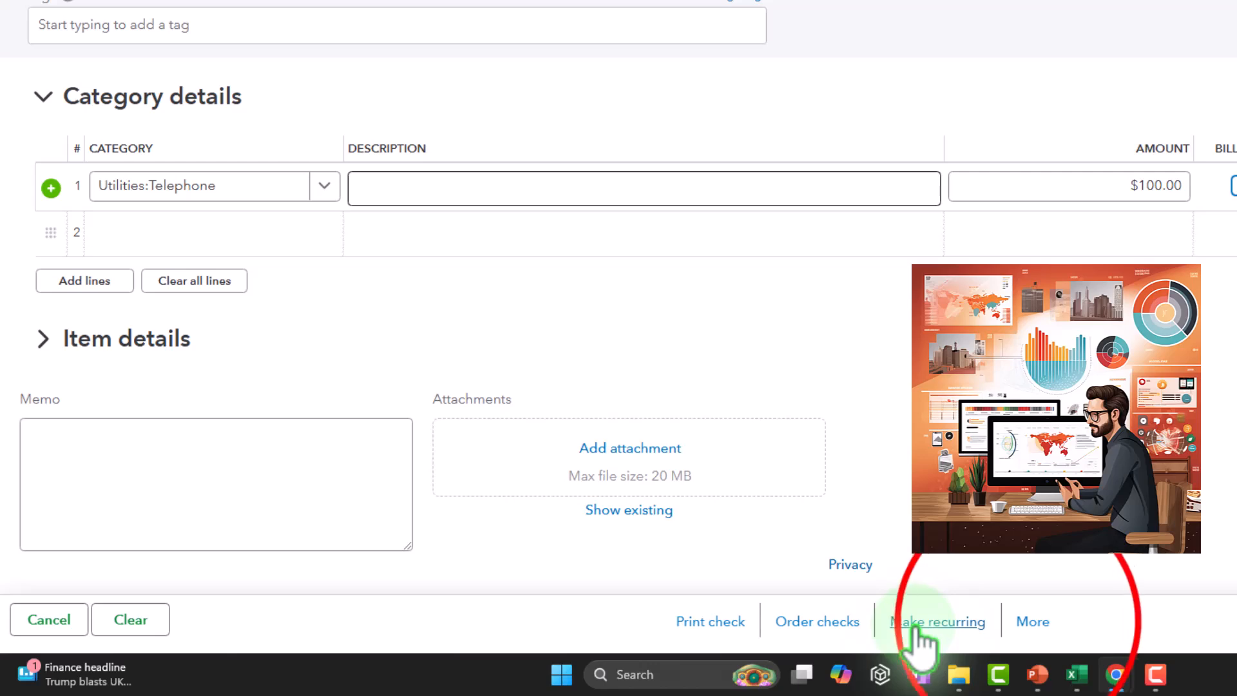
pyautogui.click(1025, 624)
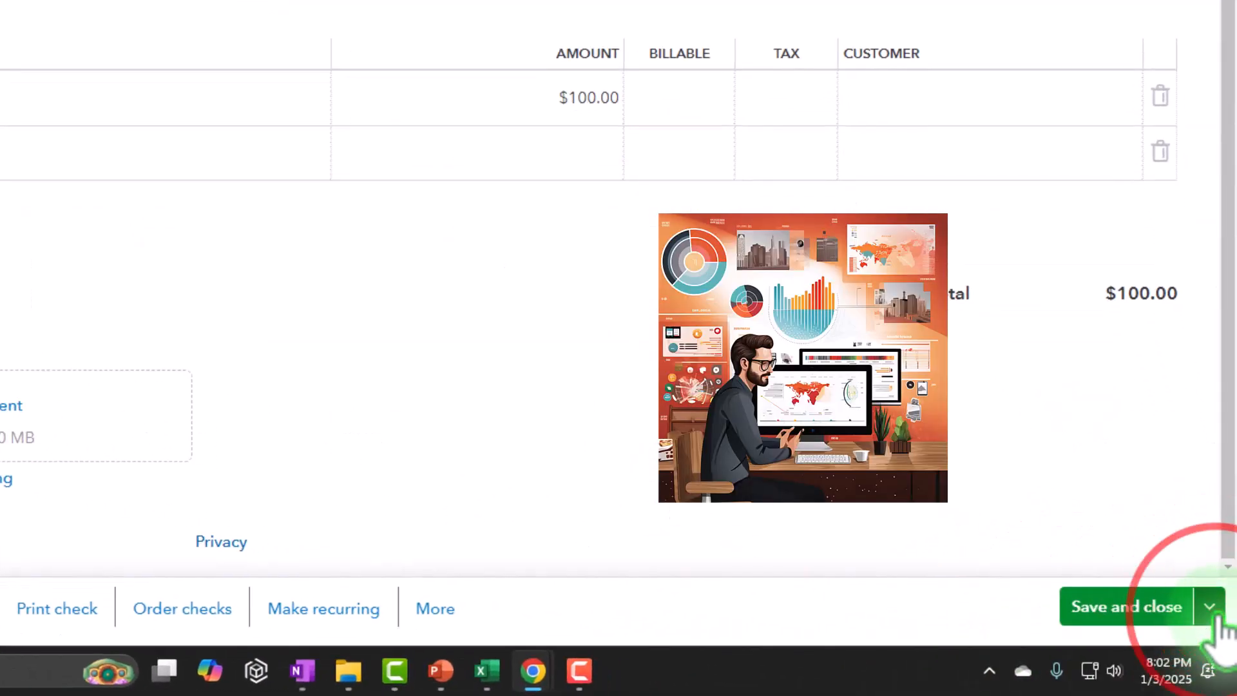
pyautogui.click(1217, 613)
pyautogui.click(1217, 613)
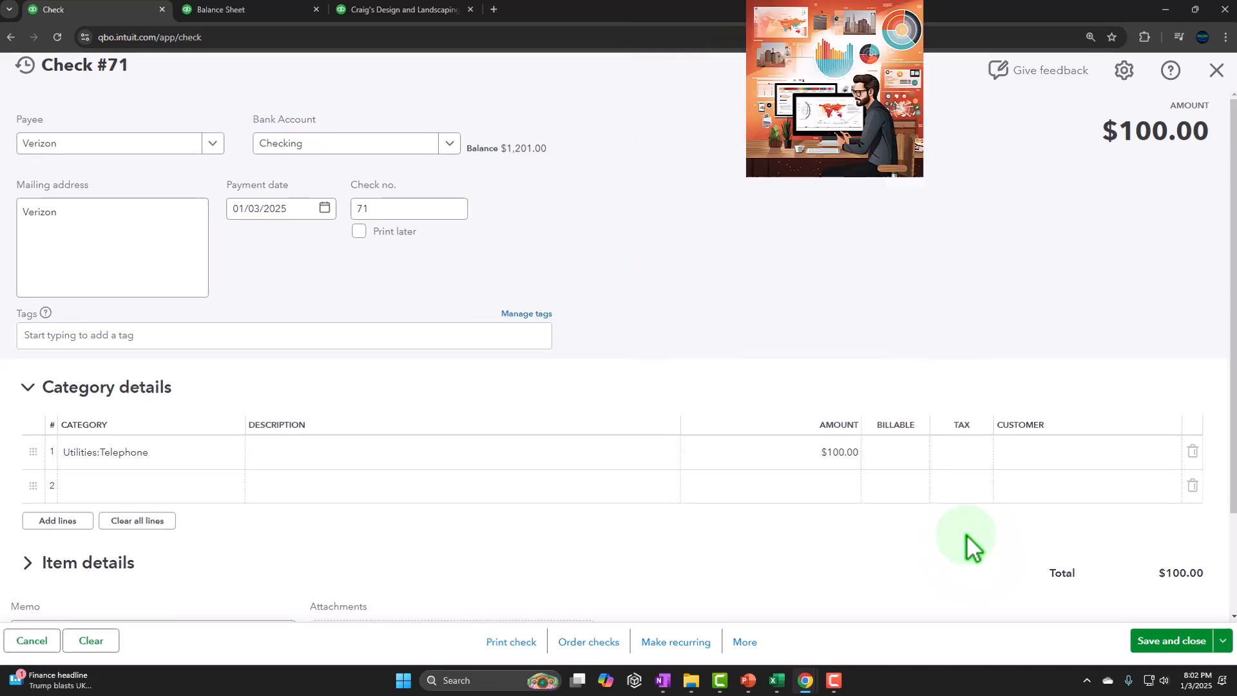
pyautogui.click(777, 681)
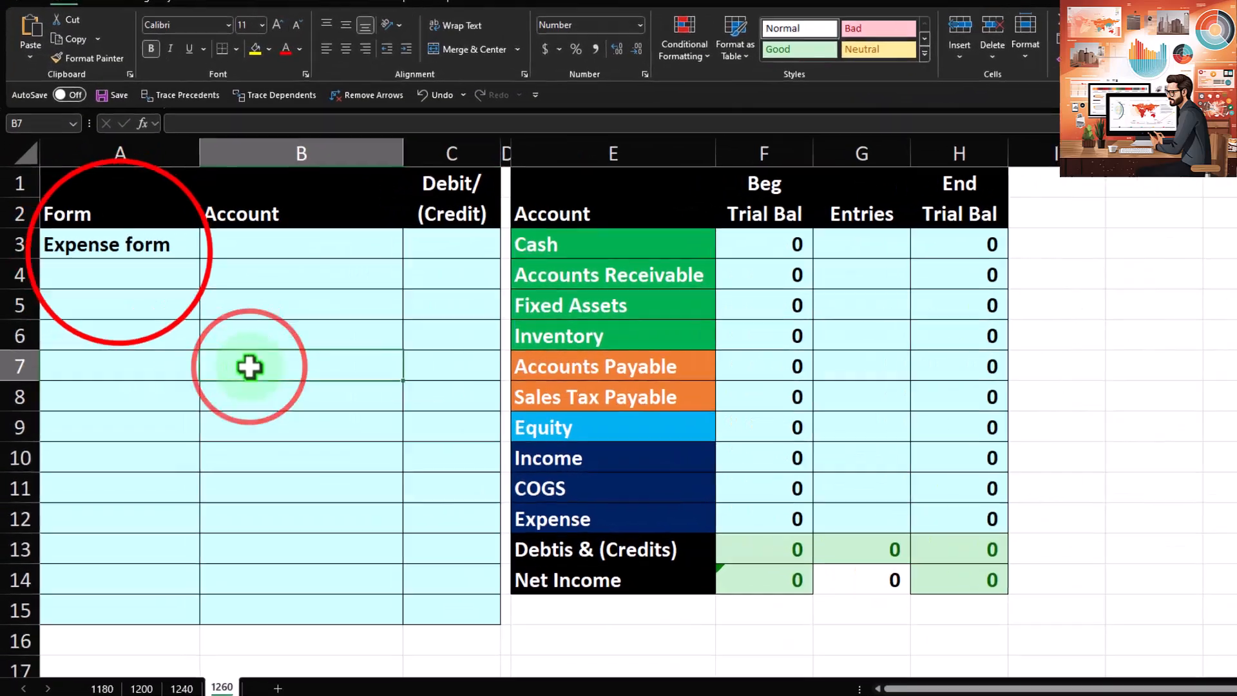
# Step: Relabel the form name in cell A3 as "Check form"
pyautogui.click(103, 262)
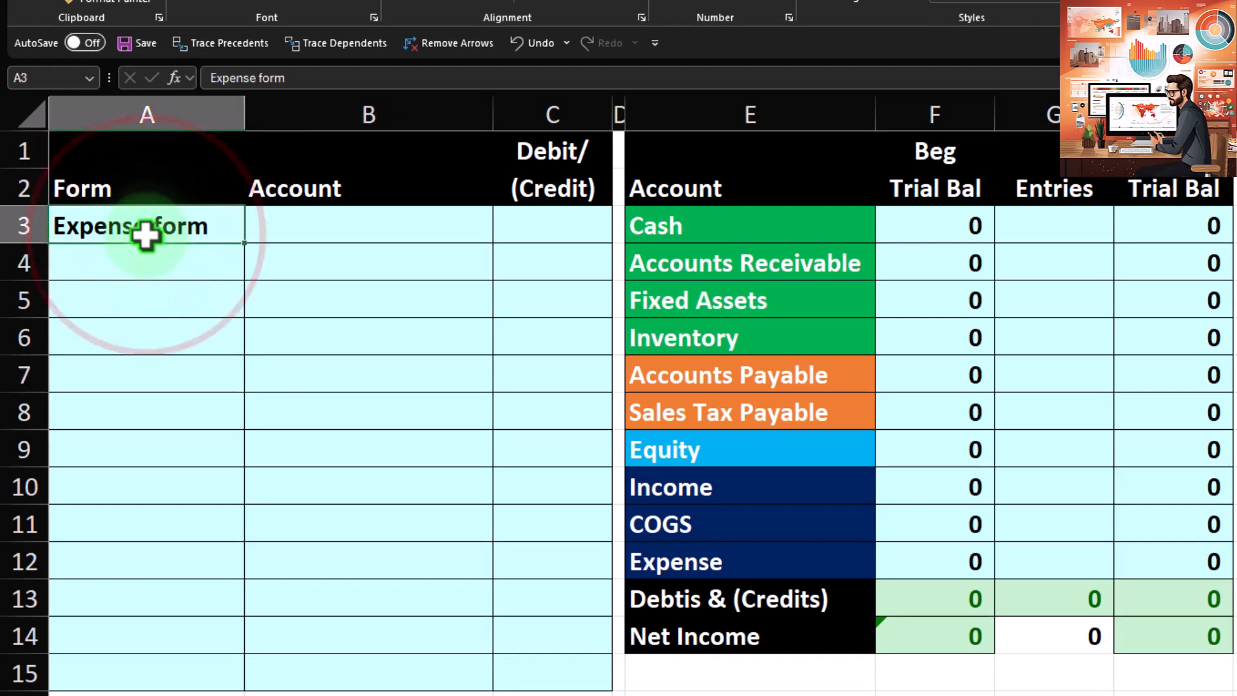
pyautogui.write('Check')
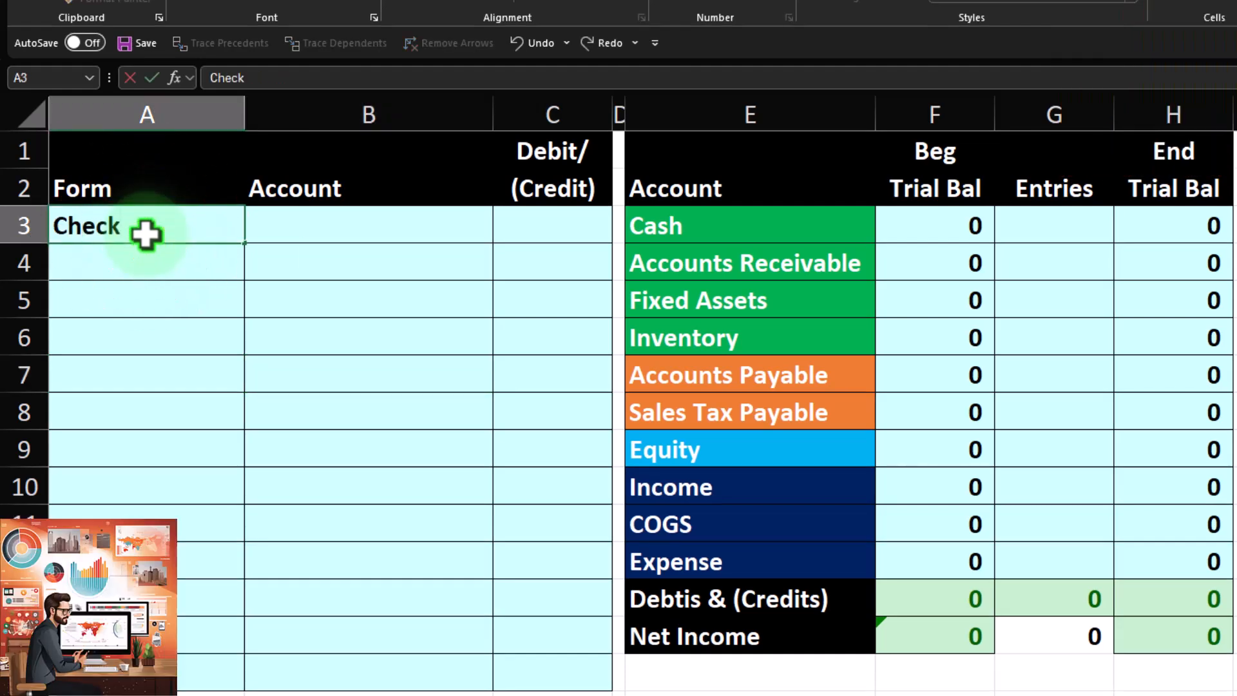
pyautogui.press('Tab')
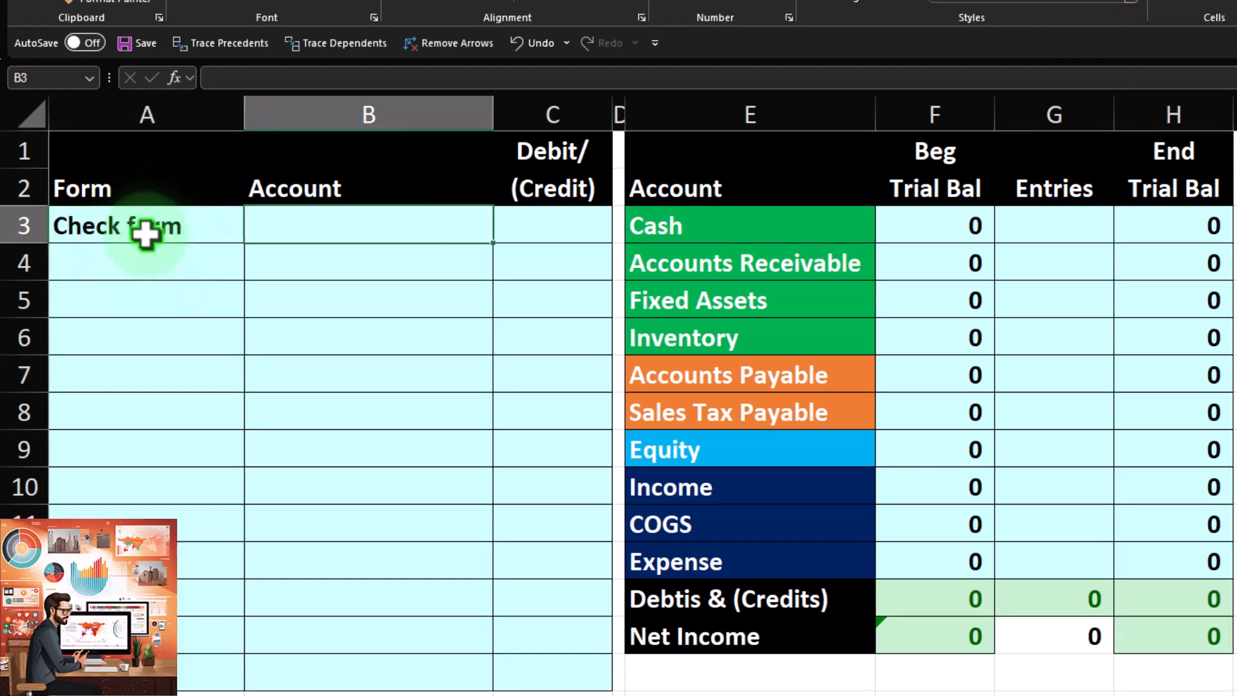
# Step: Set the beginning trial balance for Cash to 50,000
pyautogui.click(935, 213)
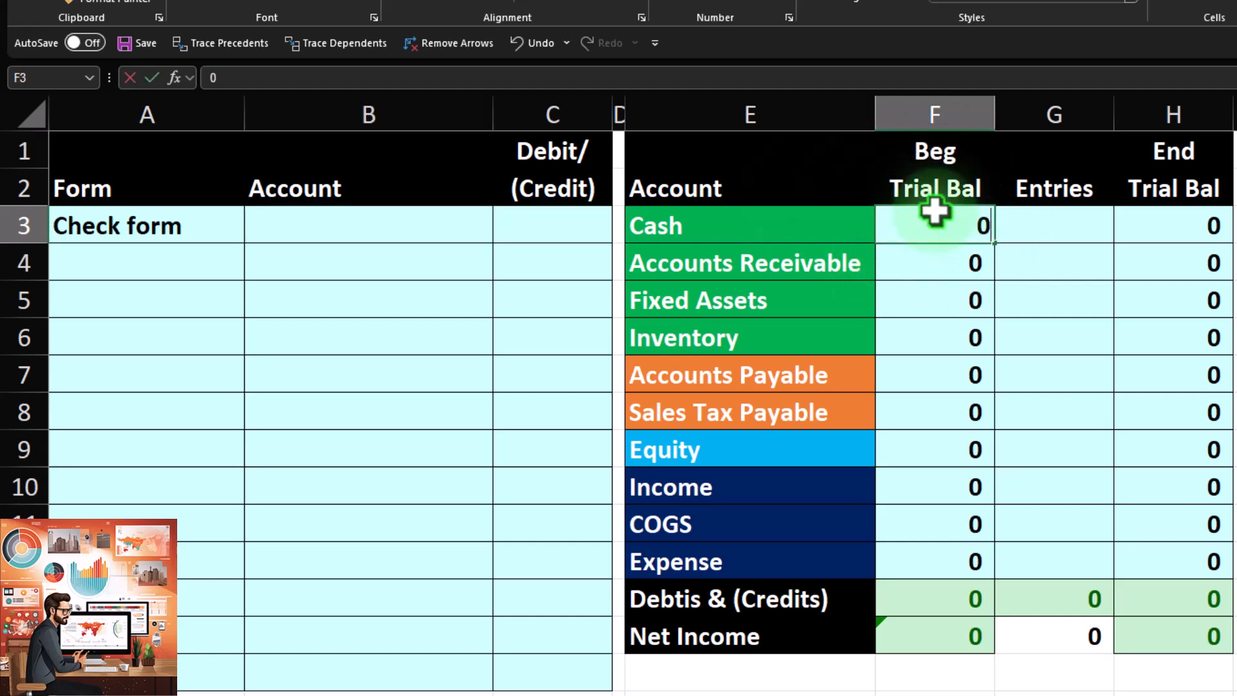
pyautogui.write('80')
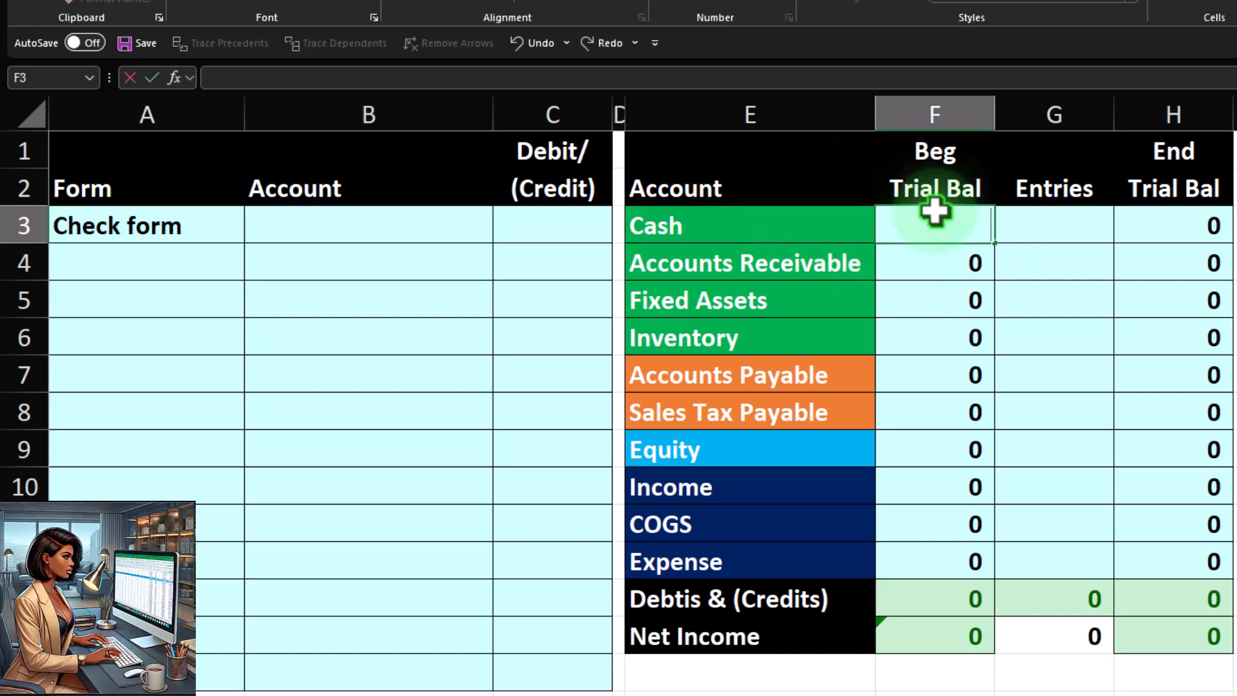
pyautogui.write('0')
pyautogui.press('Return')
# Step: Set the beginning trial balance for Equity to -50,000 as the balancing credit
pyautogui.press('Down')
pyautogui.press('Down')
pyautogui.press('Down')
pyautogui.press('Down')
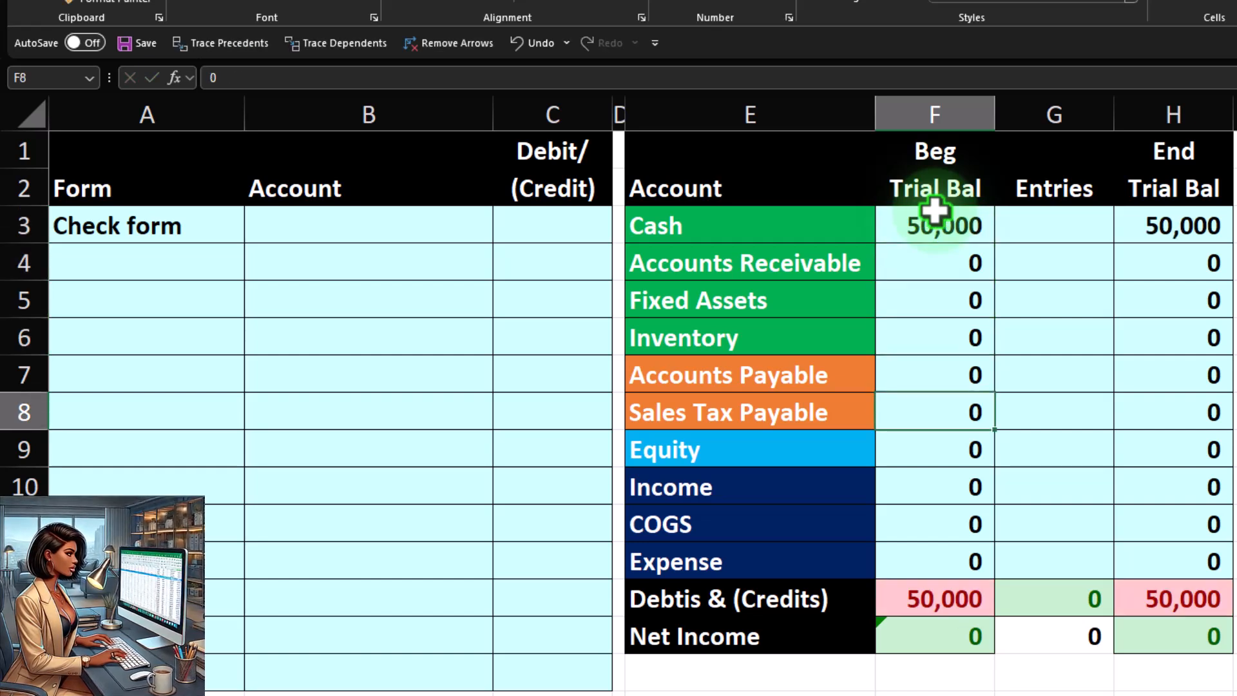
pyautogui.press('Down')
pyautogui.write('--50000')
pyautogui.press('Return')
pyautogui.press('Up')
pyautogui.write('-')
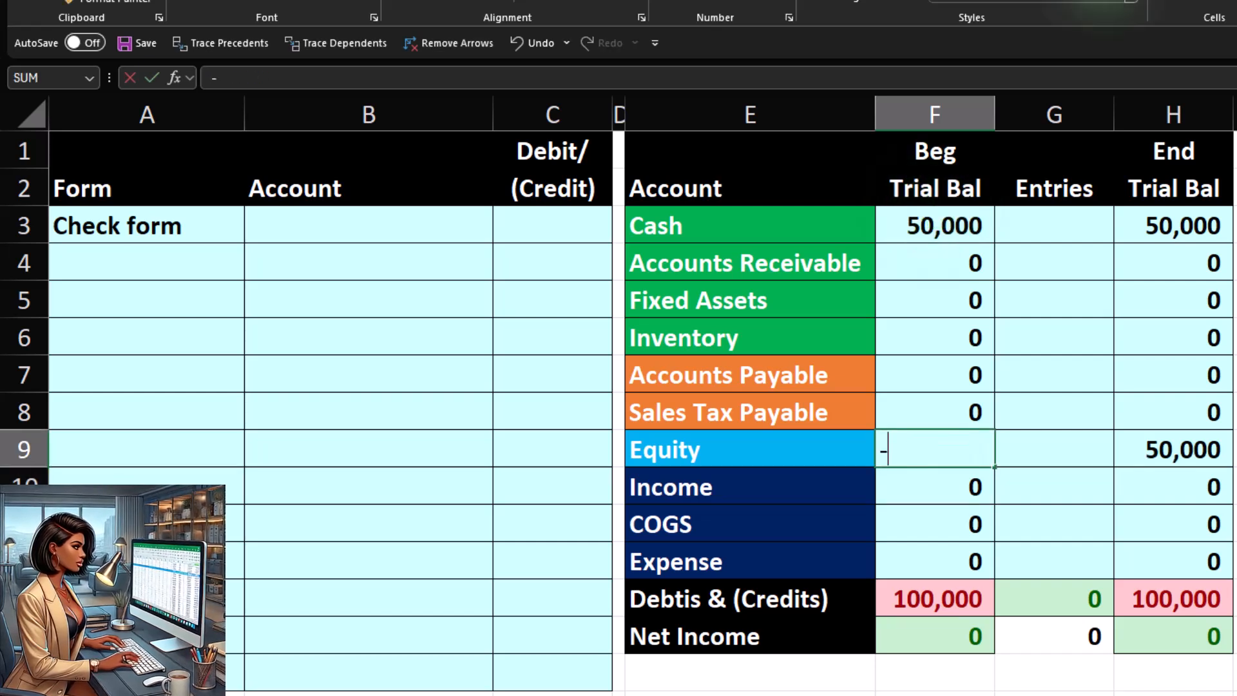
pyautogui.write('50000')
pyautogui.press('Return')
# Step: Fill the check form's first account cell, B3, with a reference to the trial balance's Expense label
pyautogui.press('Up')
pyautogui.press('Up')
pyautogui.press('Up')
pyautogui.press('Up')
pyautogui.press('Up')
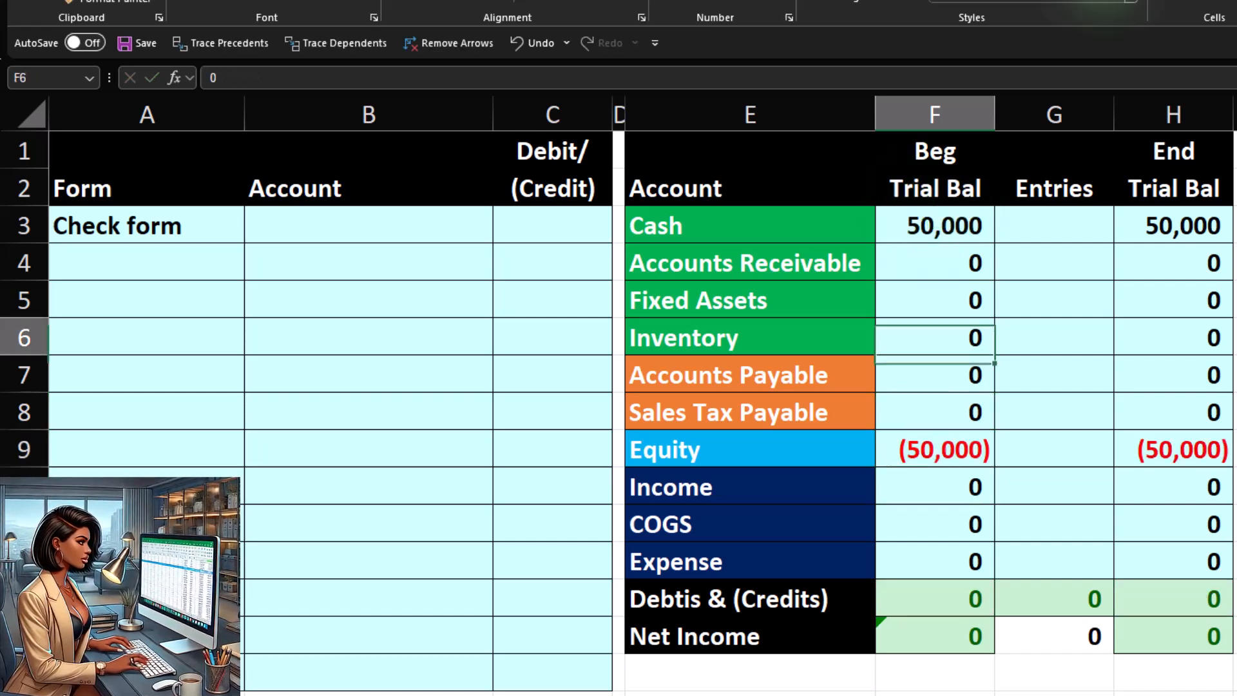
pyautogui.press('Left')
pyautogui.press('Left')
pyautogui.press('Left')
pyautogui.press('Left')
pyautogui.press('Up')
pyautogui.press('Up')
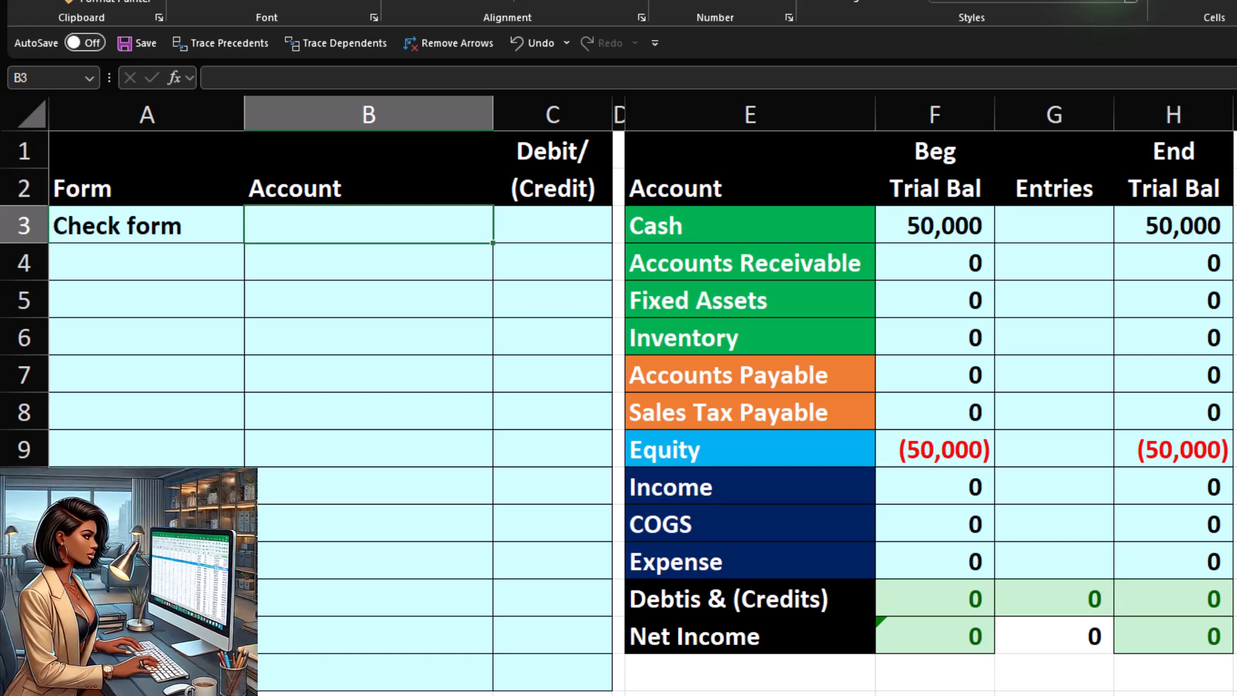
pyautogui.write('=')
pyautogui.press('Down')
pyautogui.press('Down')
pyautogui.press('Down')
pyautogui.press('Down')
pyautogui.press('Down')
pyautogui.press('Down')
pyautogui.press('Down')
pyautogui.press('Down')
pyautogui.press('Down')
pyautogui.press('Right')
pyautogui.press('Right')
# Step: Record a debit of 100 beside the Expense account in C3
pyautogui.press('Right')
pyautogui.press('Return')
pyautogui.press('Up')
# Step: Fill the second account cell, B4, with a reference to the trial balance's Cash label
pyautogui.press('Right')
pyautogui.write('1')
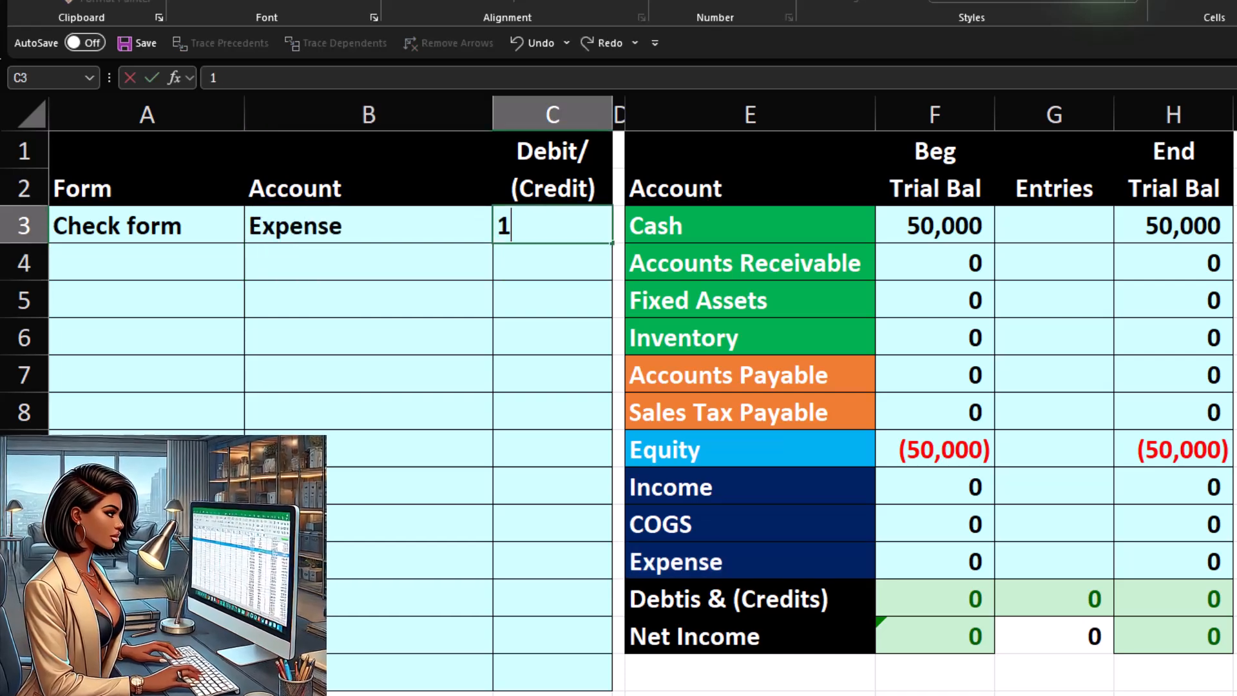
pyautogui.write('00')
pyautogui.press('Return')
pyautogui.press('Left')
pyautogui.write('+')
# Step: Calculate the Cash credit in C4 as the negative of the Expense debit in C3
pyautogui.press('Right')
pyautogui.press('Right')
pyautogui.press('Right')
pyautogui.press('Up')
pyautogui.press('Return')
# Step: Post the Cash credit to the Entries column of the Cash row with the formula +C4
pyautogui.press('Right')
pyautogui.press('Up')
pyautogui.write('-')
pyautogui.press('Up')
pyautogui.press('Return')
pyautogui.press('Right')
pyautogui.press('Right')
pyautogui.press('Right')
pyautogui.press('Right')
pyautogui.press('Right')
pyautogui.press('Up')
pyautogui.press('Up')
pyautogui.press('Left')
pyautogui.write('+')
pyautogui.press('Left')
pyautogui.press('Left')
pyautogui.press('Left')
pyautogui.press('Left')
pyautogui.press('Down')
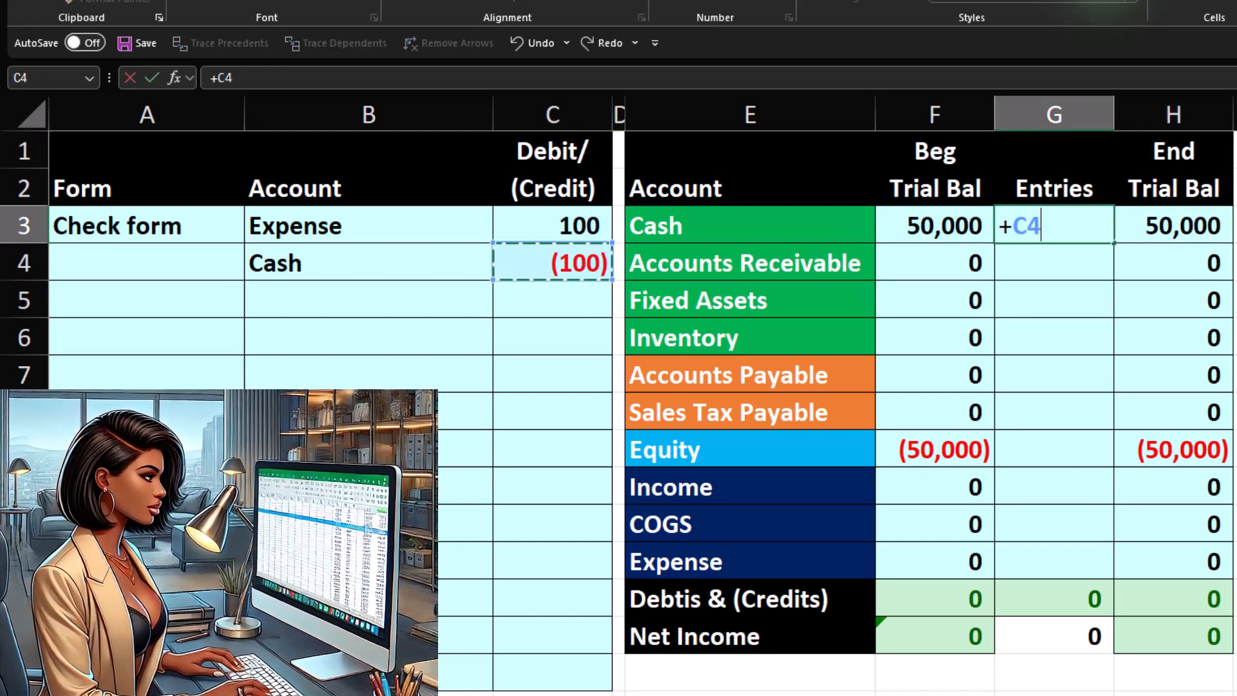
pyautogui.press('Return')
# Step: Post the Expense debit to the Entries column of the Expense row with the formula +C3
pyautogui.press('Up')
pyautogui.press('Down')
pyautogui.press('Down')
pyautogui.press('Down')
pyautogui.press('Down')
pyautogui.press('Down')
pyautogui.press('Down')
pyautogui.press('Down')
pyautogui.press('Down')
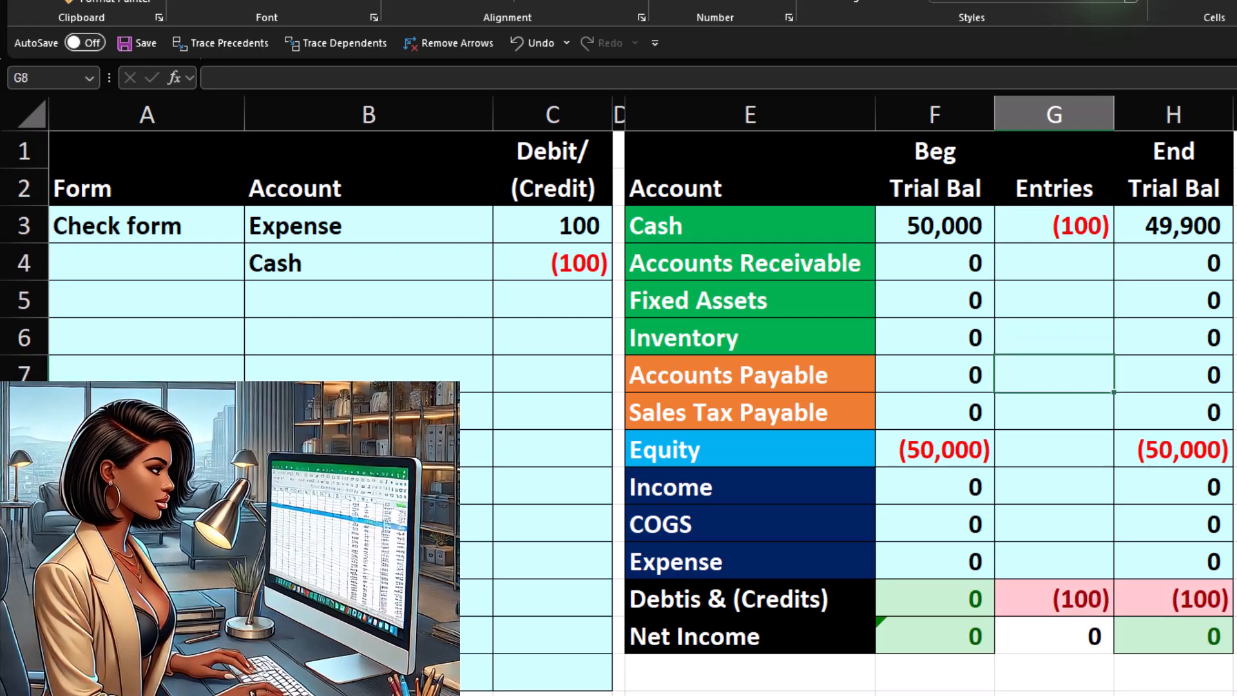
pyautogui.press('Down')
pyautogui.write('+')
pyautogui.press('Left')
pyautogui.press('Left')
pyautogui.press('Left')
pyautogui.press('Left')
pyautogui.press('Up')
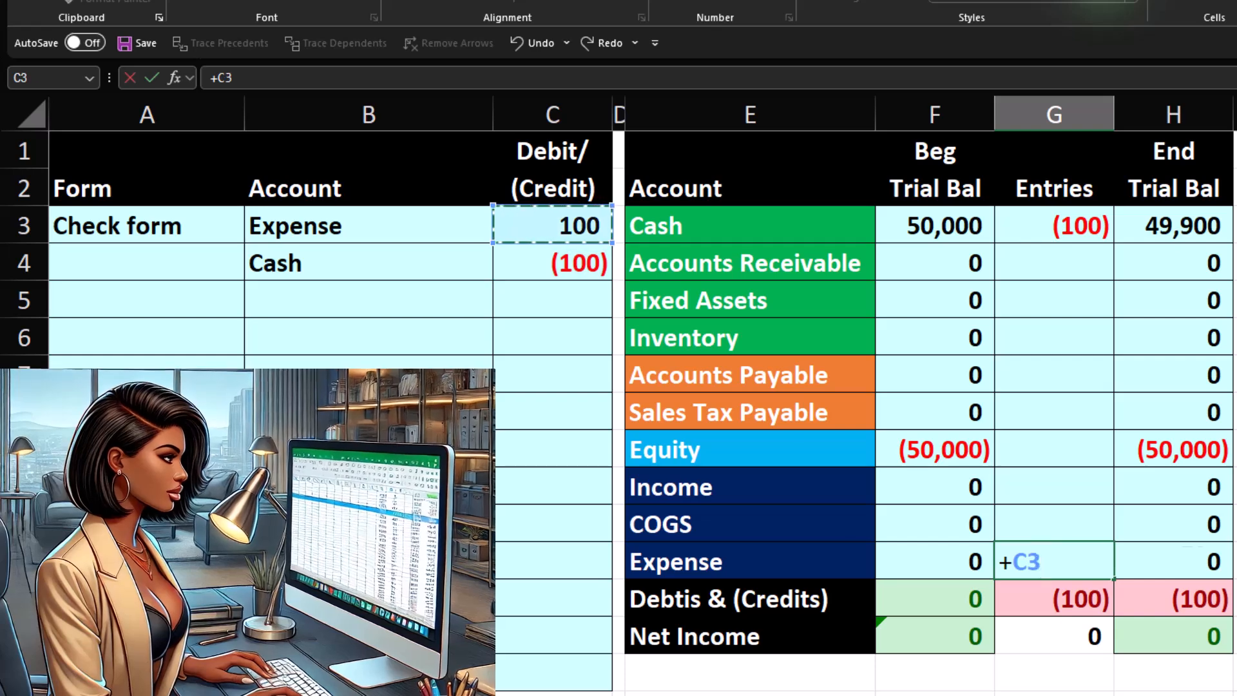
pyautogui.press('Return')
# Step: Examine the ending Income, COGS and Expense balances and compare the beginning trial balance column with the ending one
pyautogui.click(1199, 563)
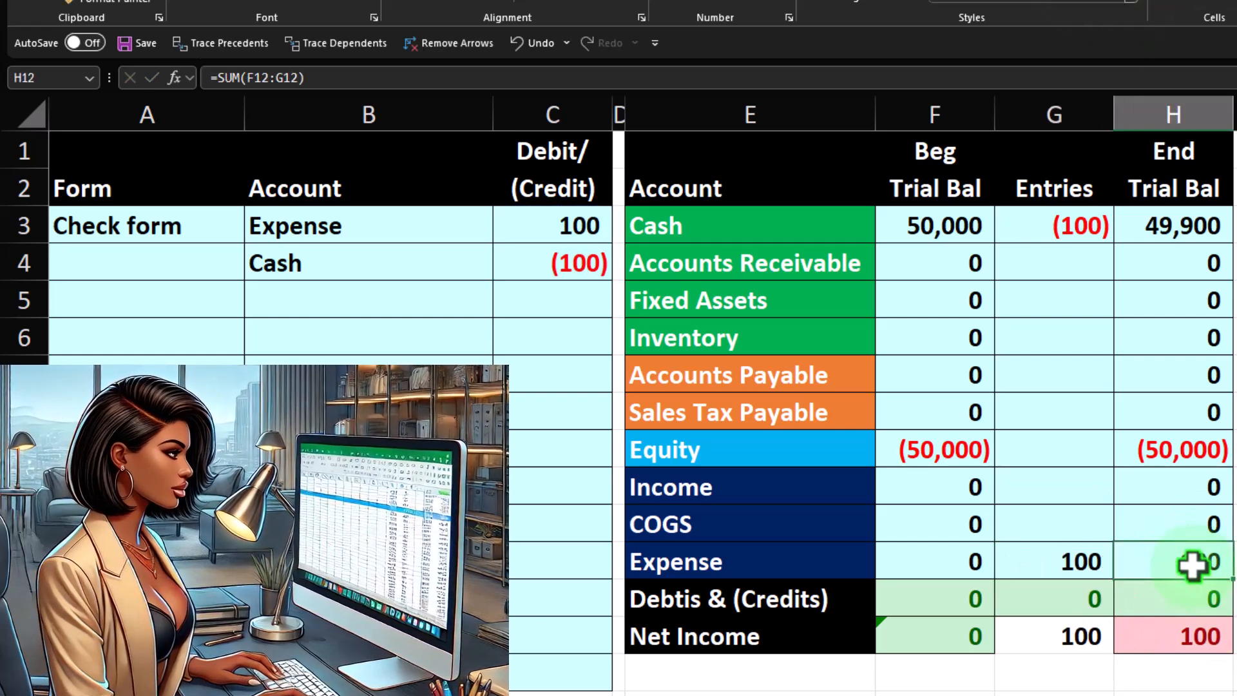
pyautogui.moveTo(1188, 493); pyautogui.dragTo(1176, 556)
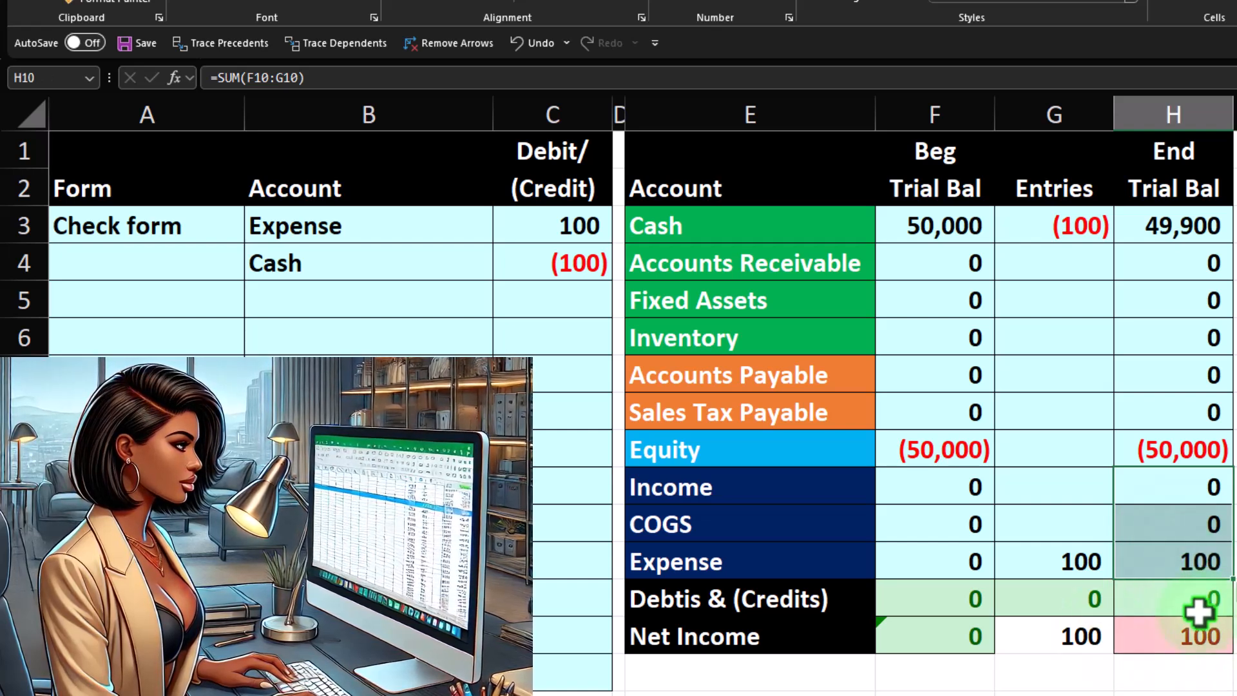
pyautogui.moveTo(952, 237); pyautogui.dragTo(941, 525)
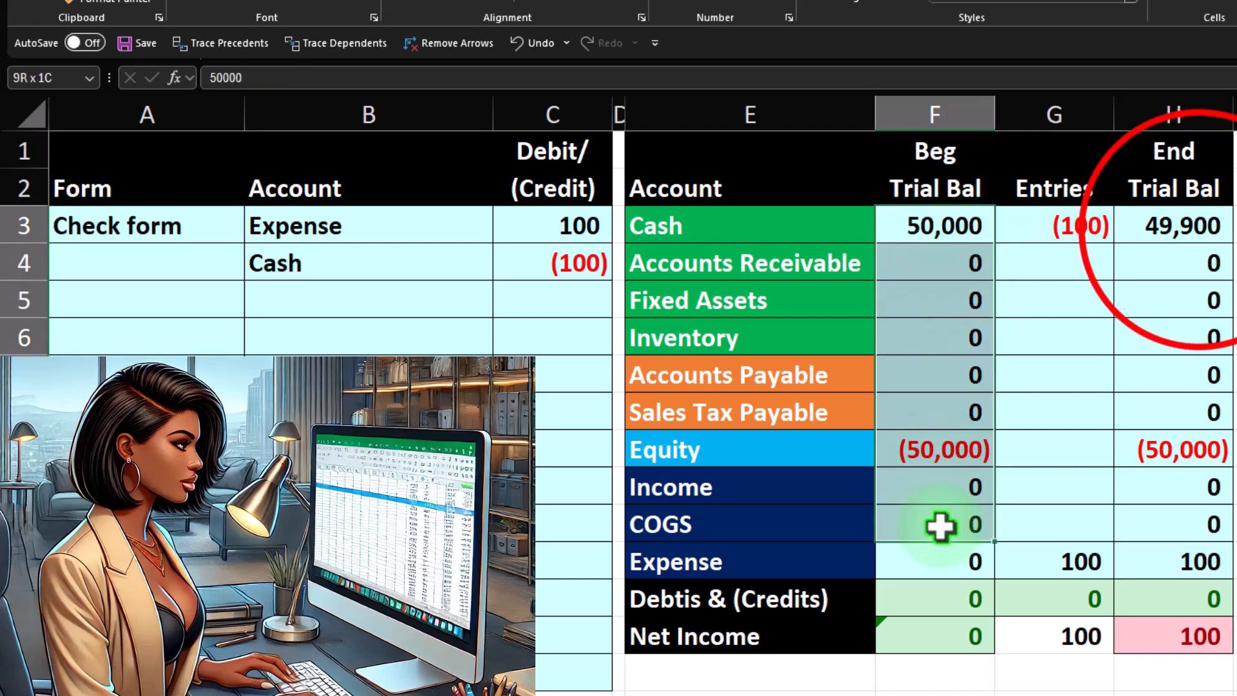
pyautogui.moveTo(1199, 234); pyautogui.dragTo(1168, 471)
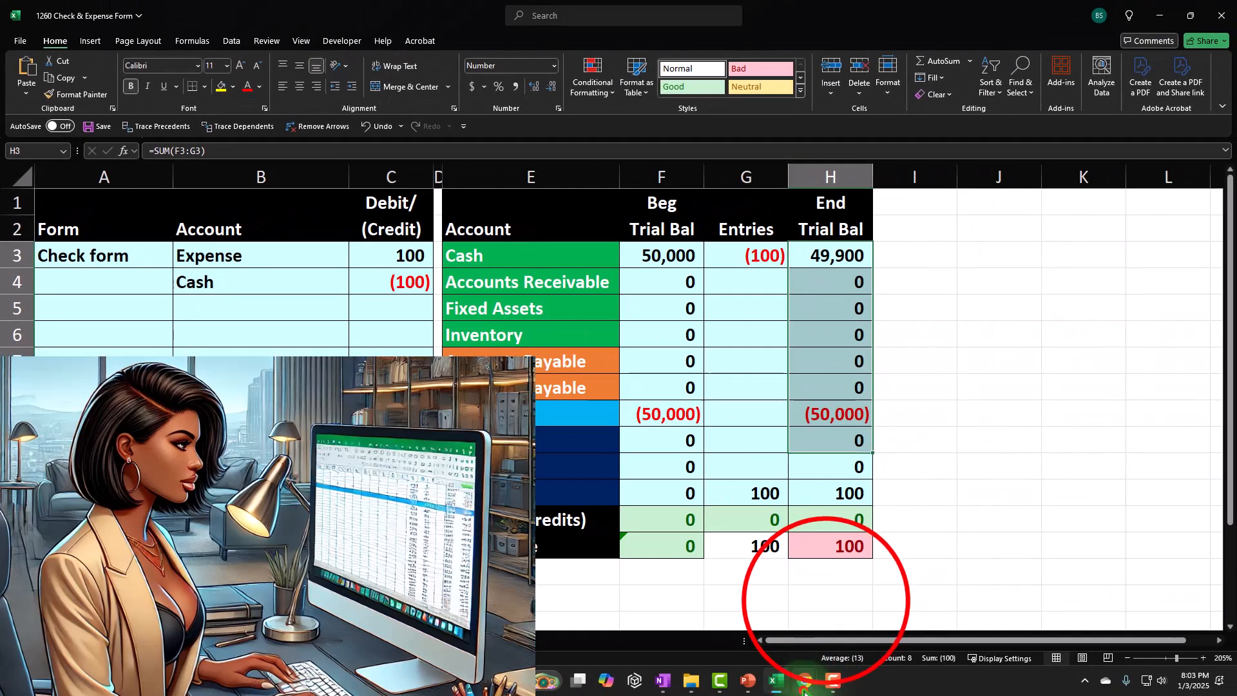
# Step: Switch to QuickBooks in Chrome, then save and close the 100 dollar check
pyautogui.moveTo(804, 686)
pyautogui.click(831, 606)
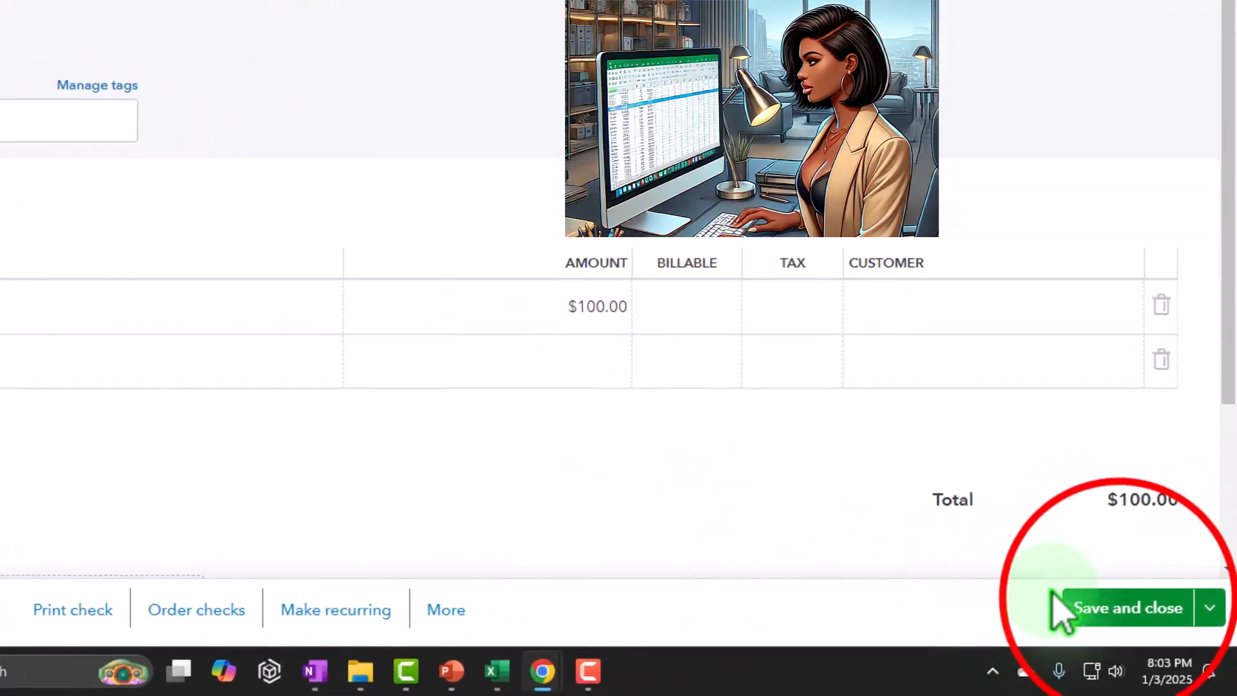
pyautogui.click(1142, 621)
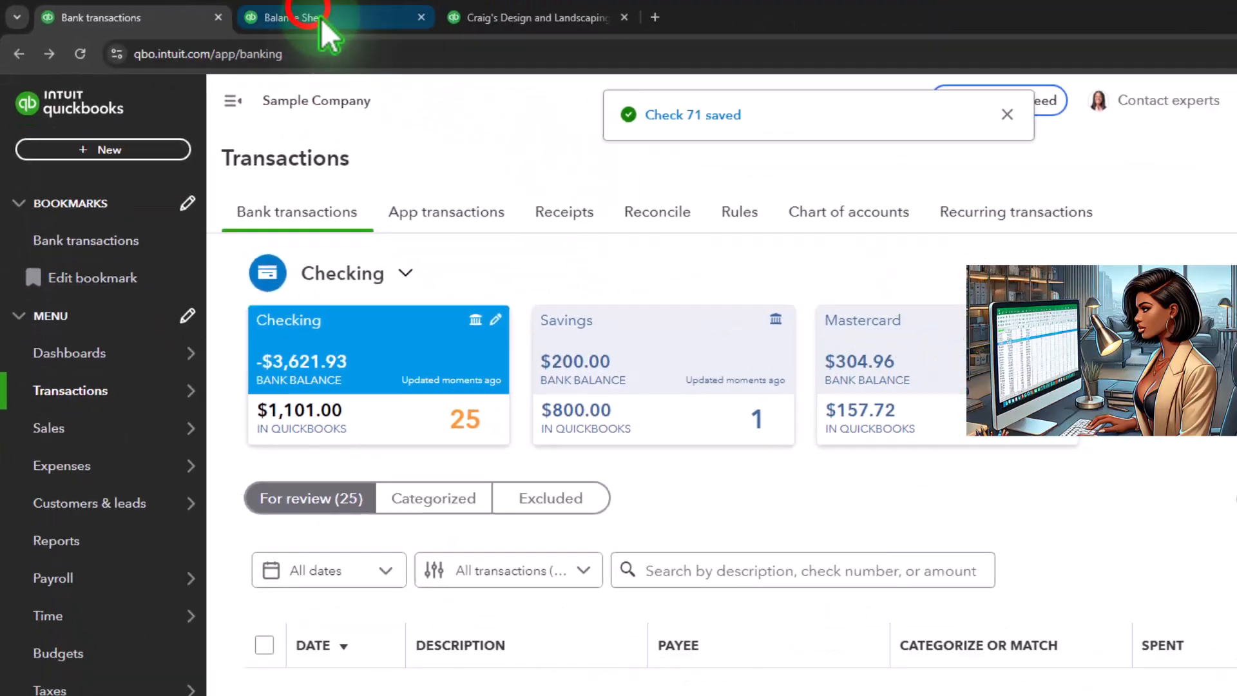
# Step: Rerun the Balance Sheet report and drill into the 2025 Checking amount
pyautogui.click(389, 24)
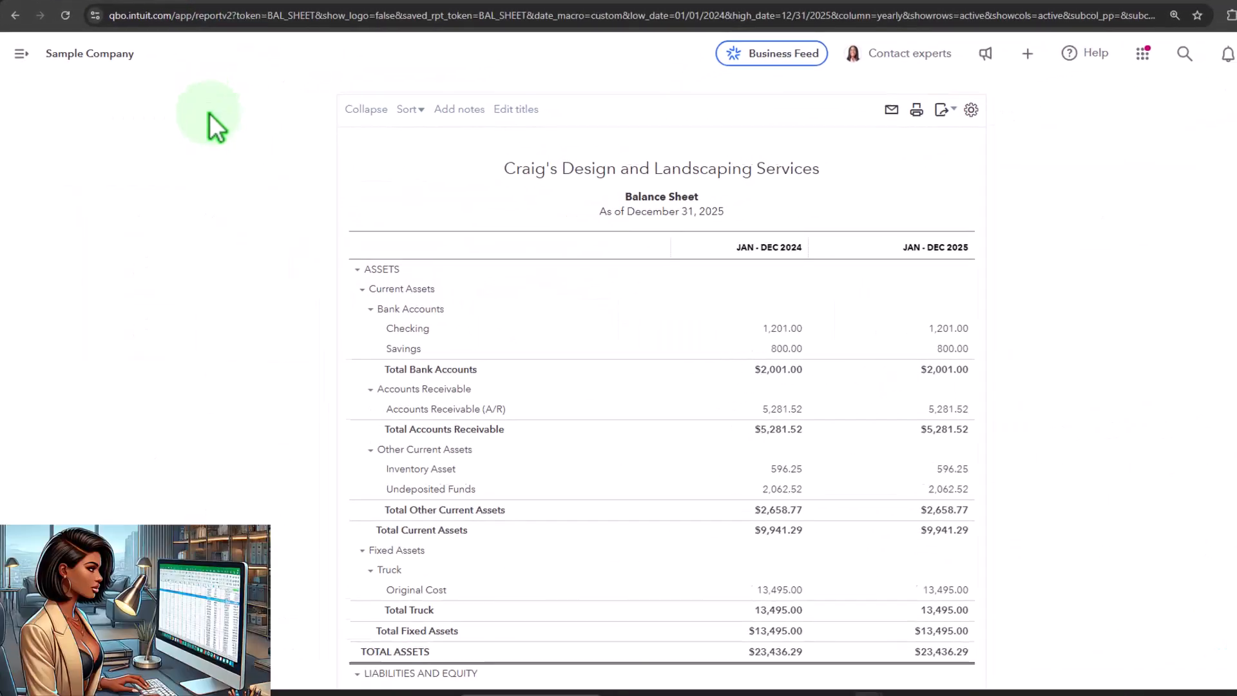
pyautogui.click(761, 220)
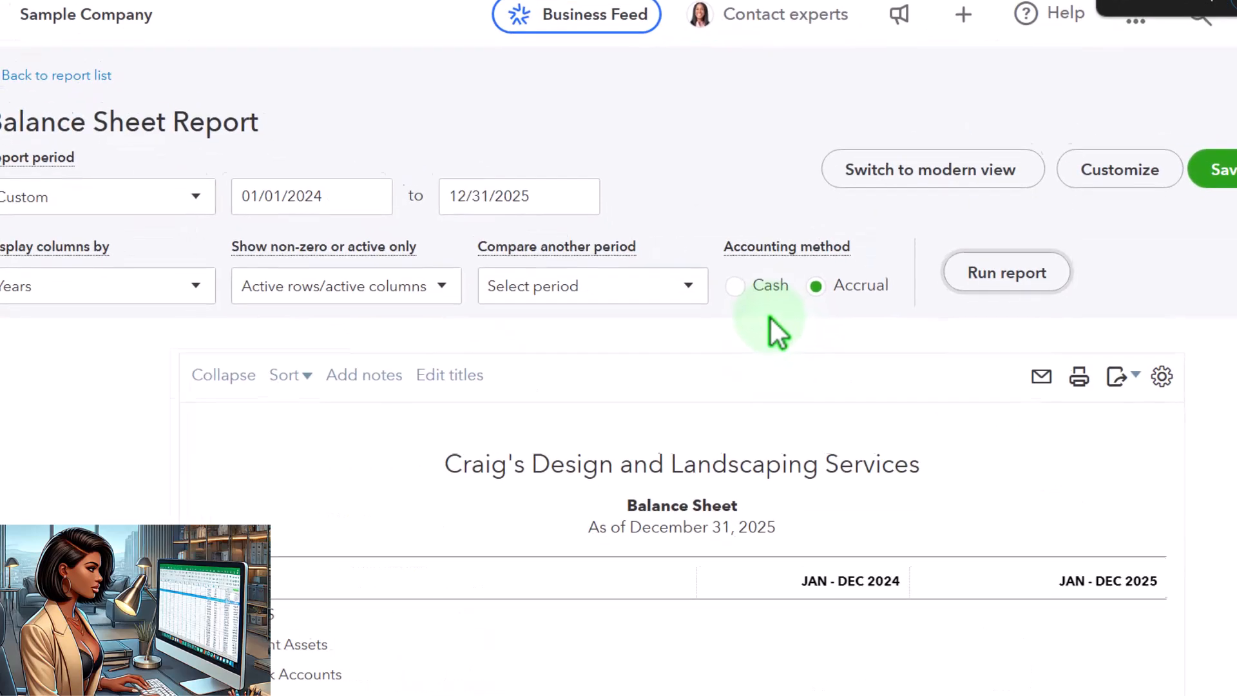
pyautogui.click(1137, 345)
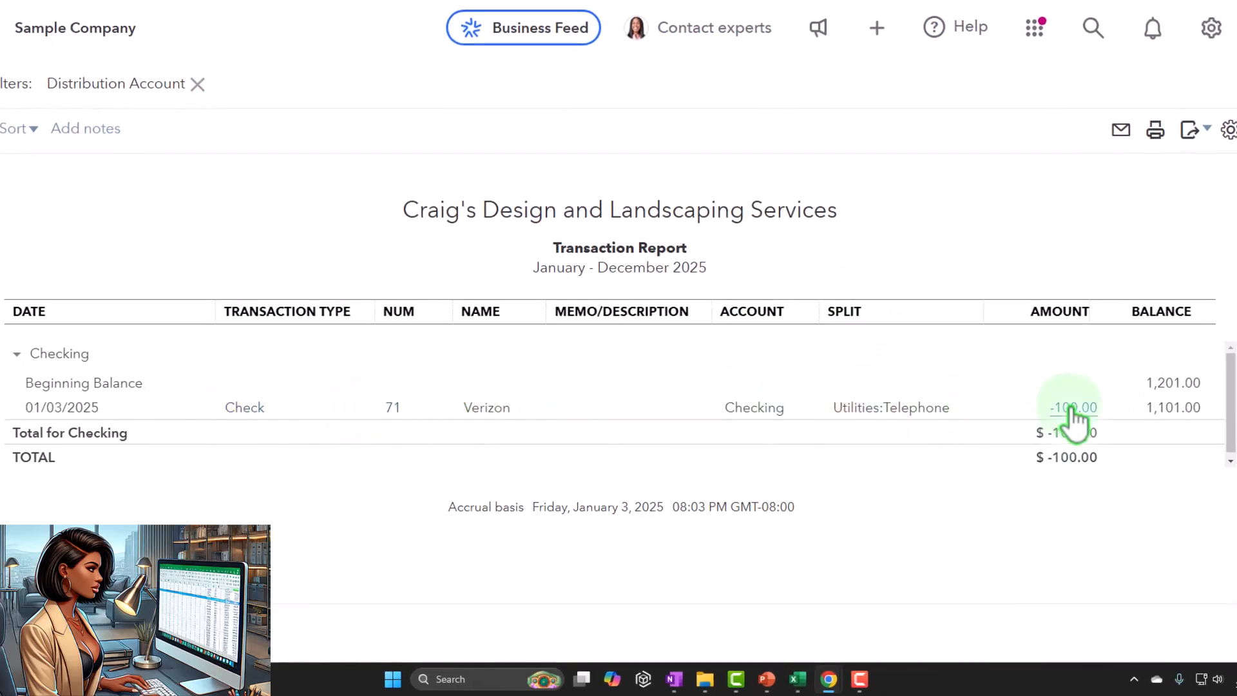
# Step: Open the Verizon check from the transaction report, review its details, close it and return to the Balance Sheet
pyautogui.click(1072, 408)
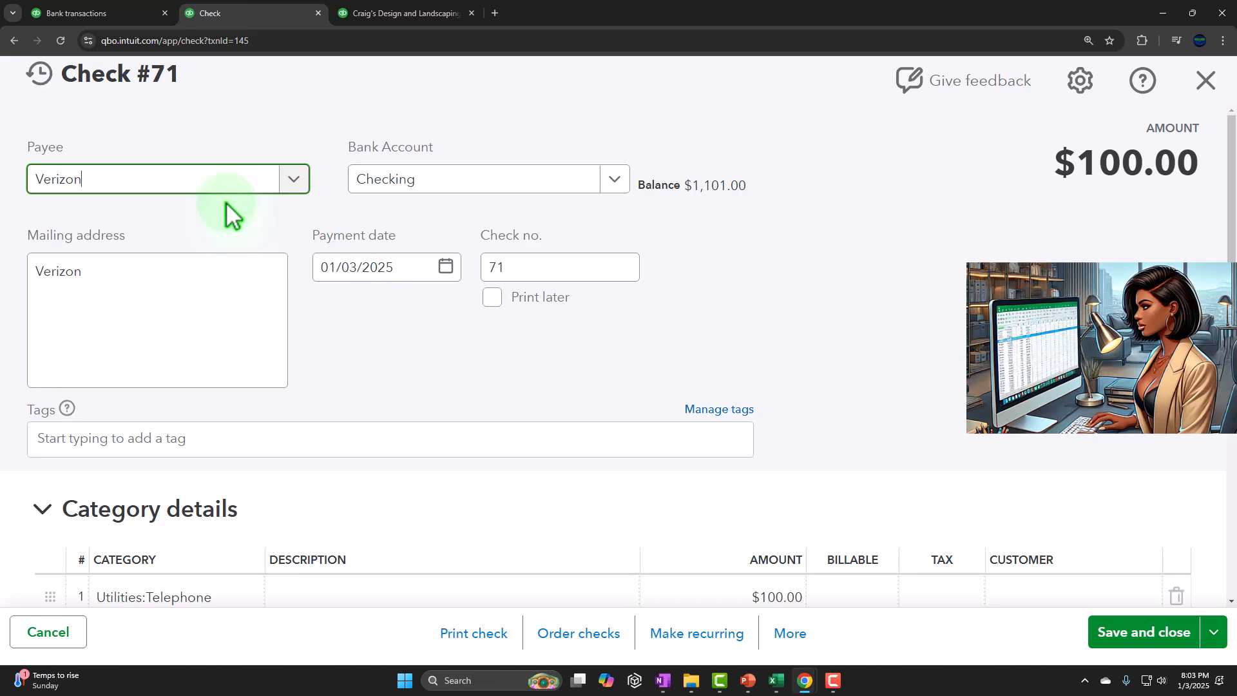
pyautogui.scroll(-3, 467, 256)
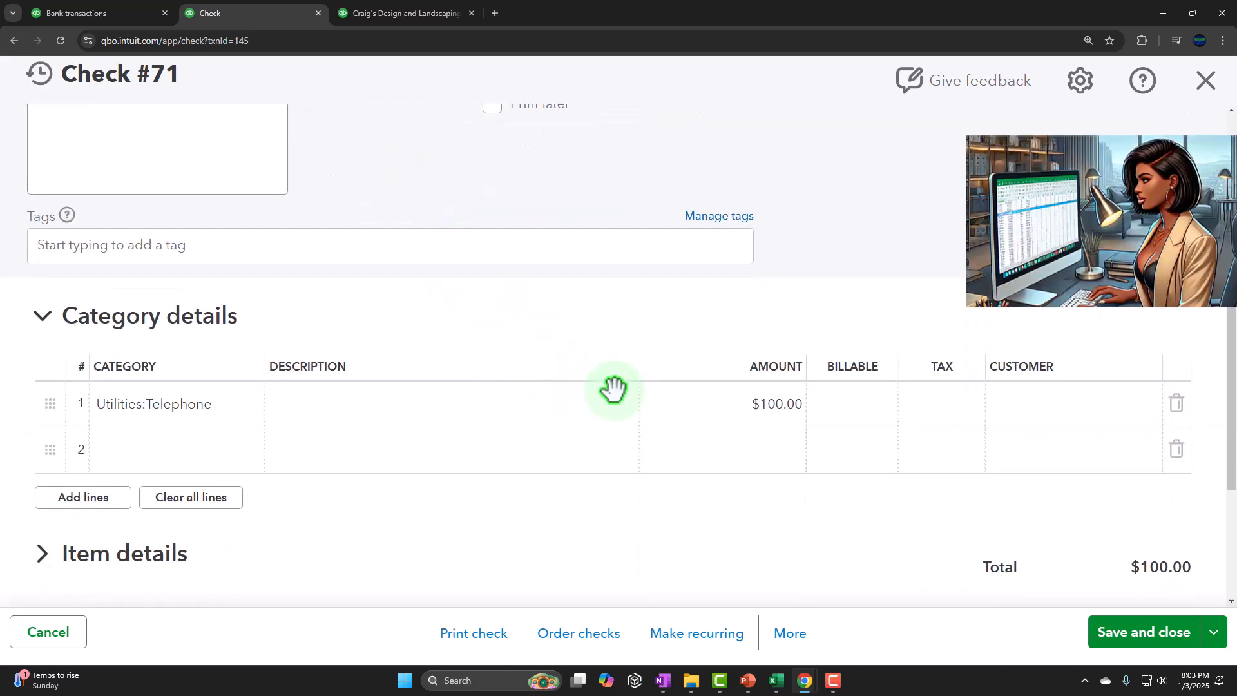
pyautogui.click(1206, 81)
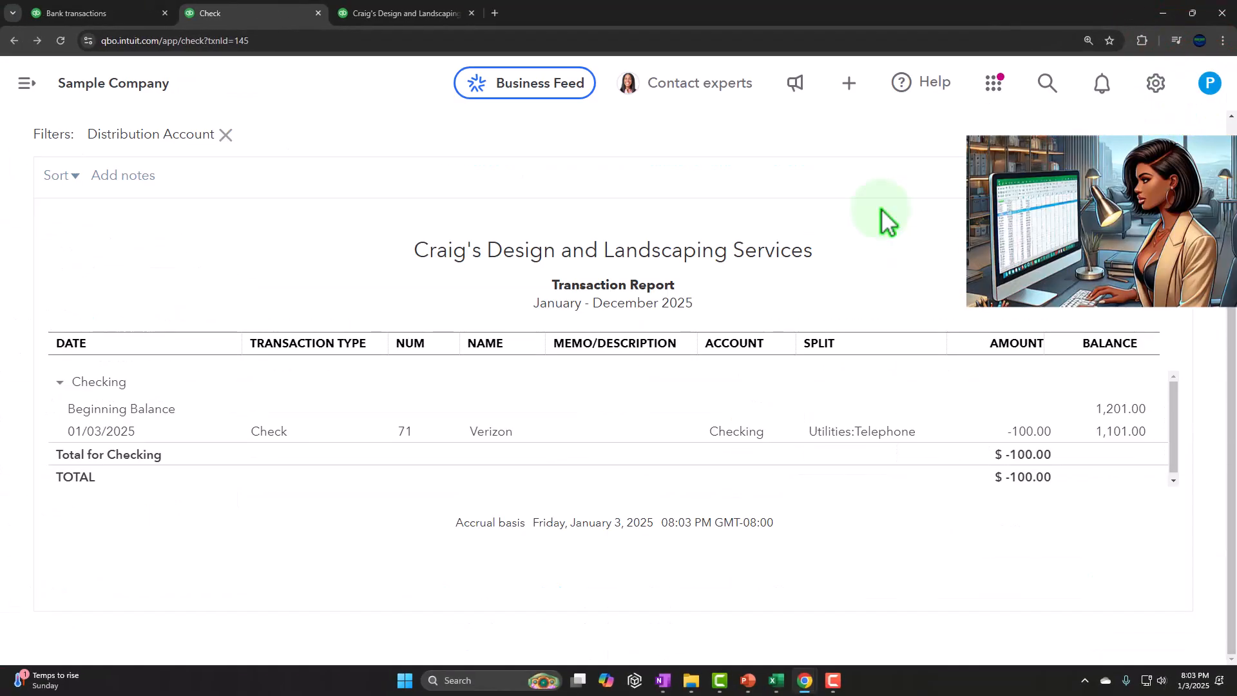
pyautogui.scroll(4, 109, 209)
pyautogui.click(87, 136)
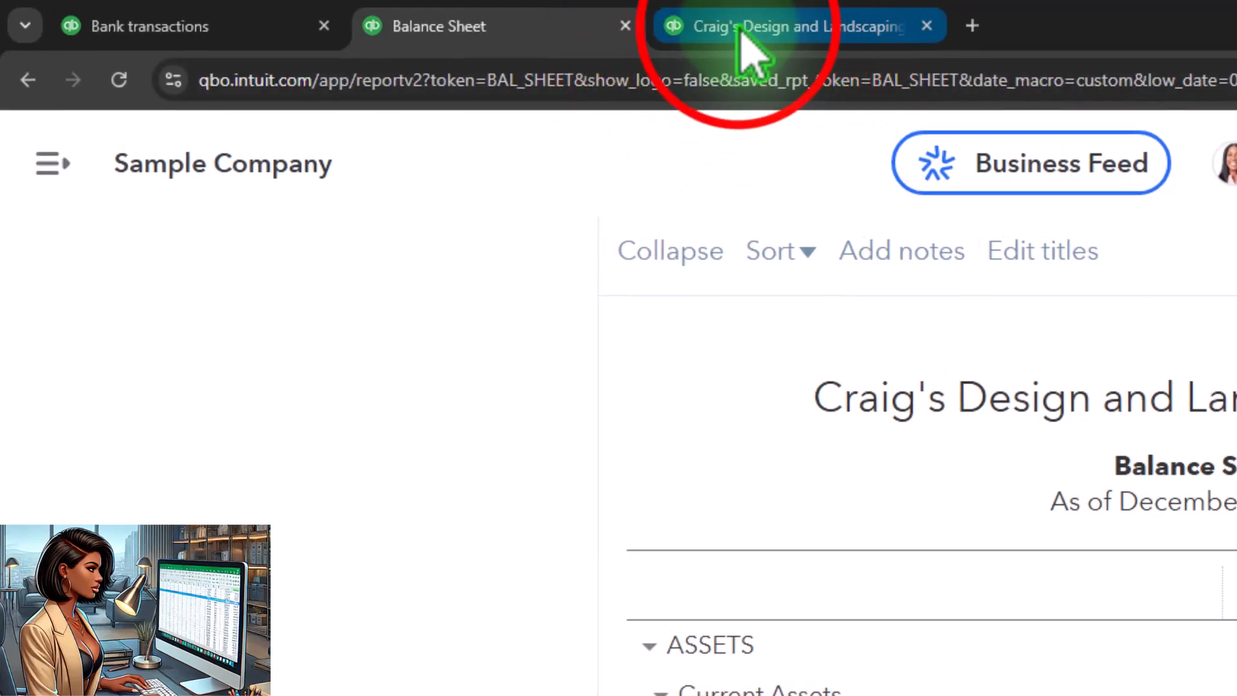
# Step: Switch to the Profit and Loss report and rerun it
pyautogui.click(740, 27)
pyautogui.scroll(6, 625, 284)
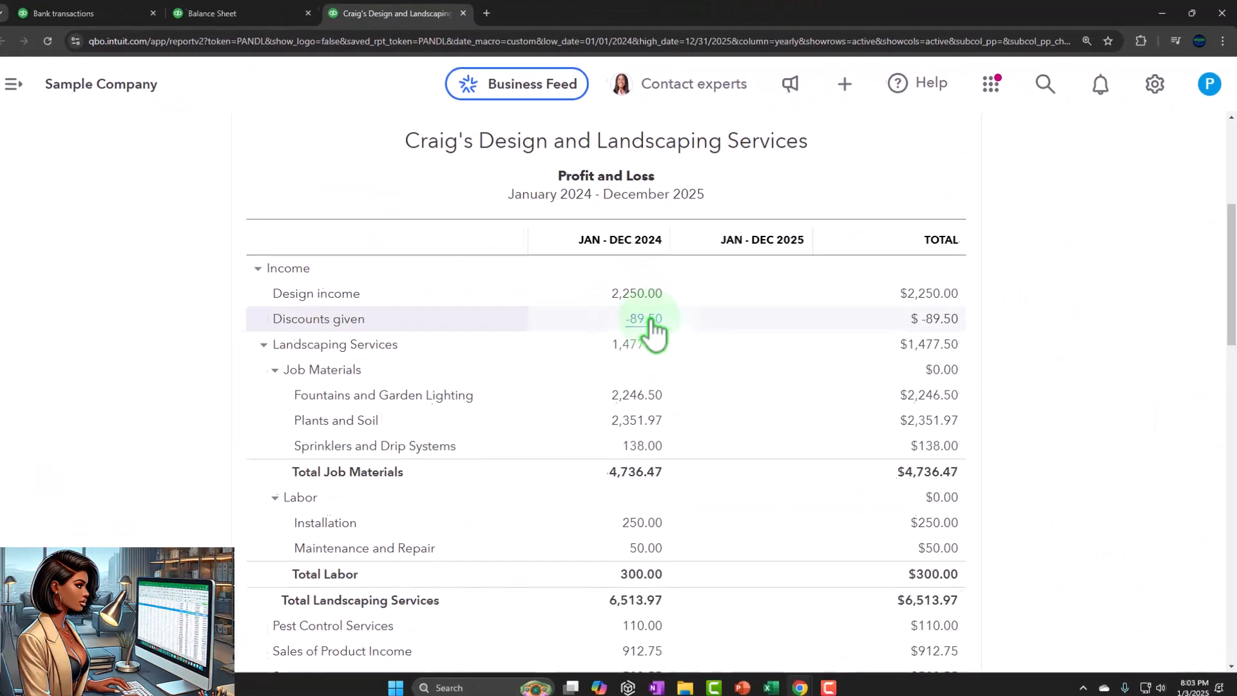
pyautogui.click(812, 208)
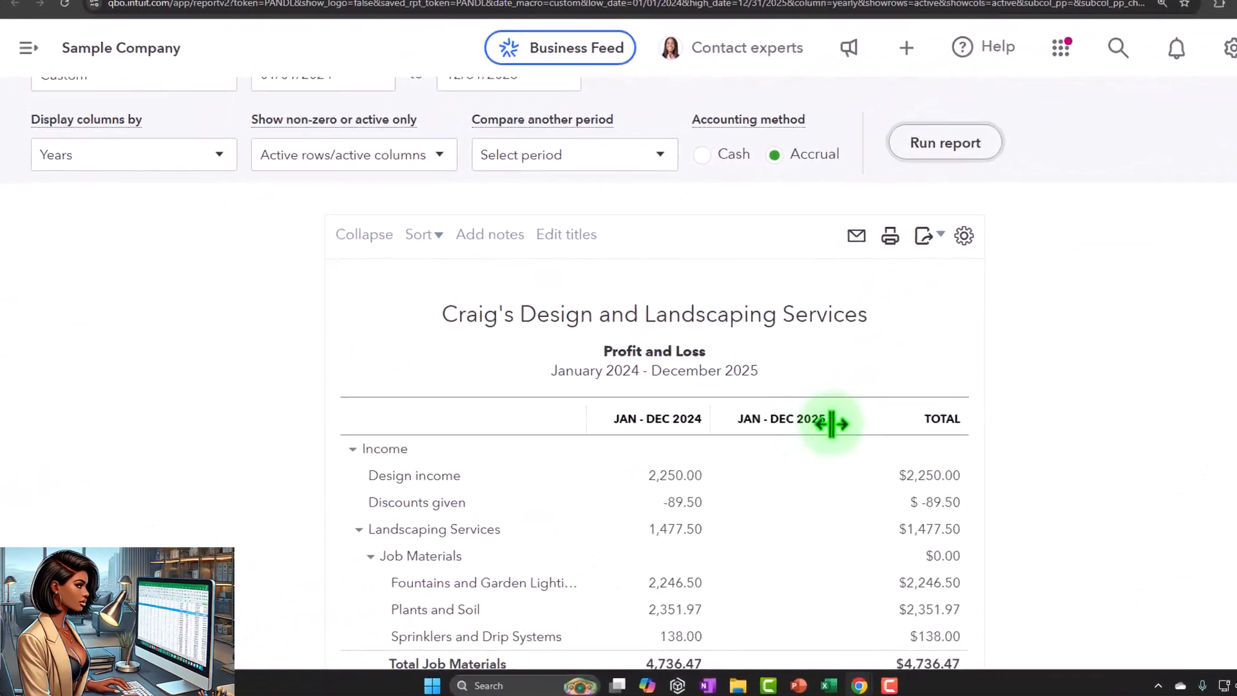
# Step: Drill into the 2025 Telephone expense under Utilities, then return to the Profit and Loss summary report
pyautogui.scroll(-10, 831, 424)
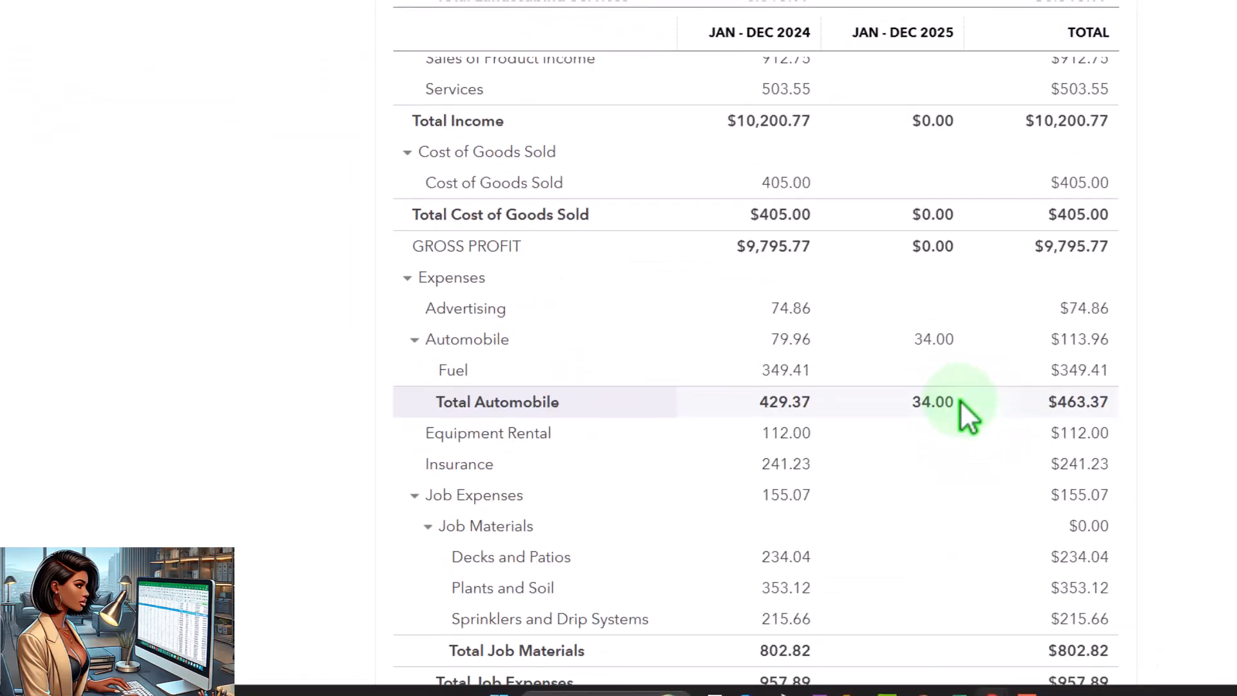
pyautogui.scroll(-9, 966, 416)
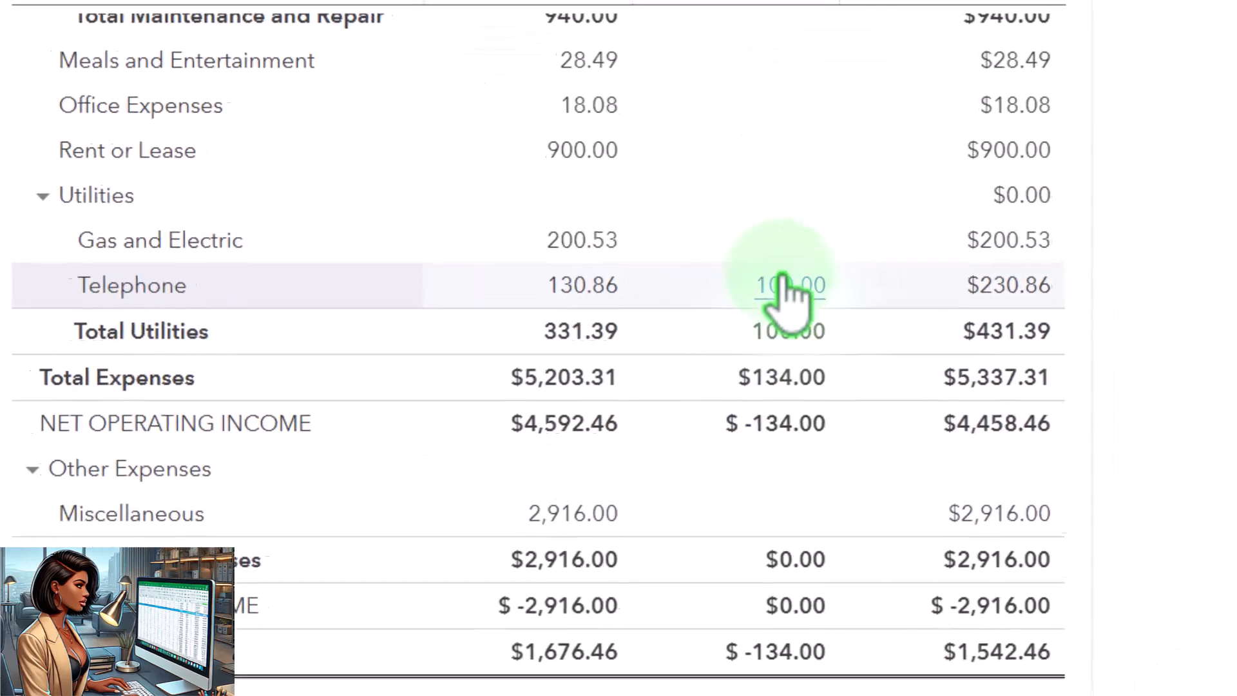
pyautogui.click(777, 290)
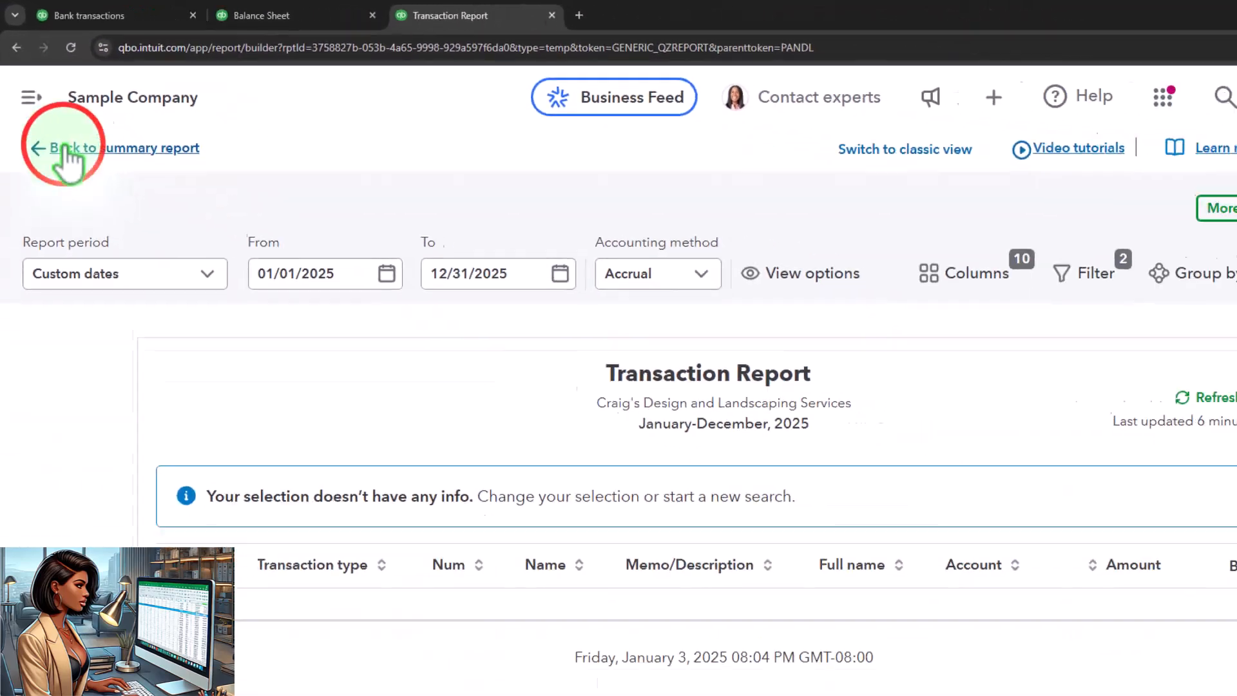
pyautogui.click(65, 150)
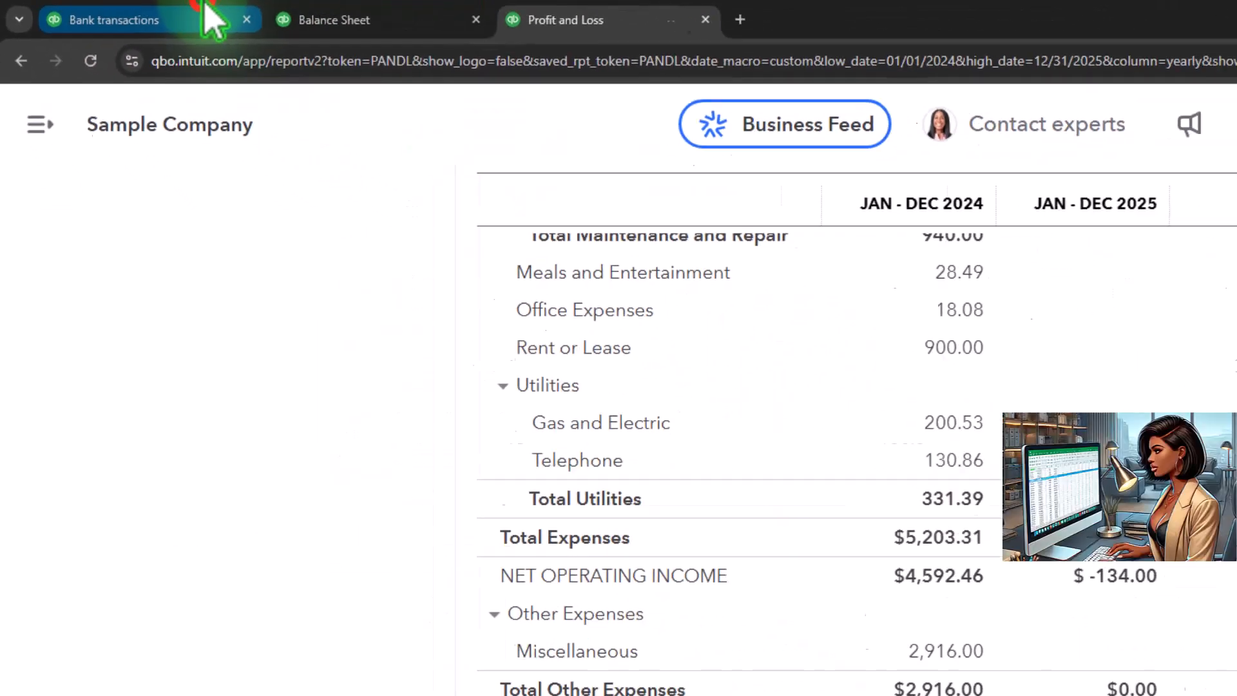
# Step: Go back to the Bank transactions page, collapse the navigation menu and look over the transactions for review
pyautogui.click(213, 20)
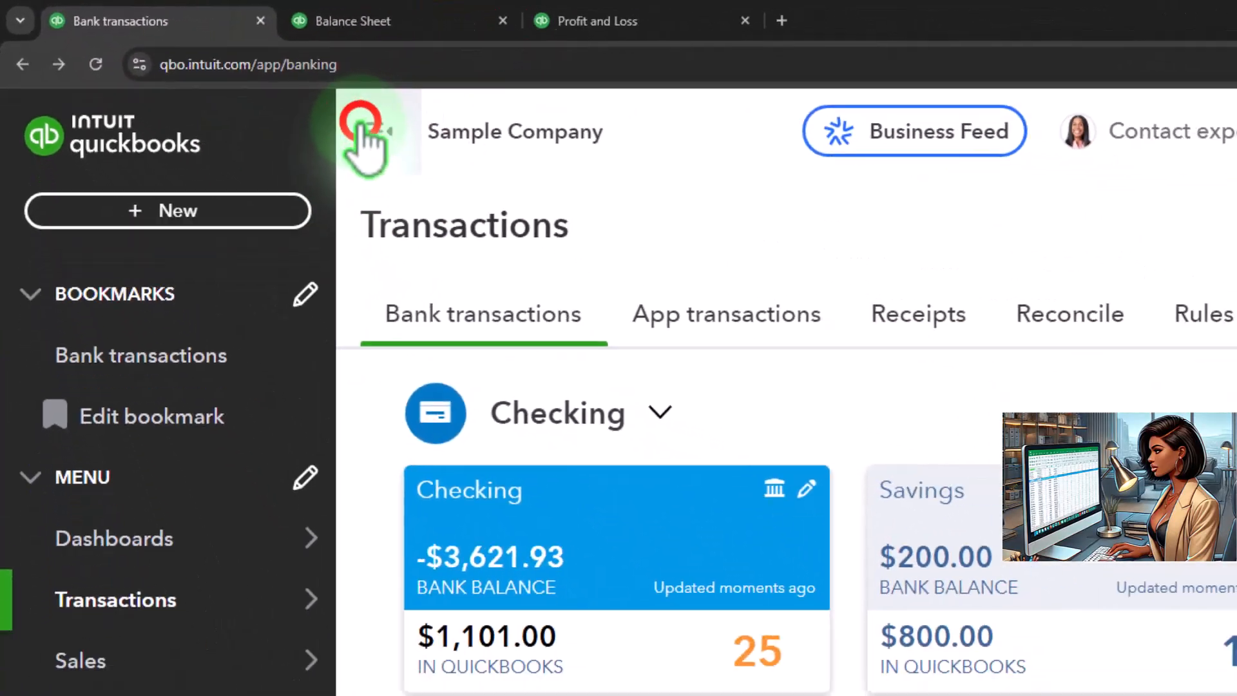
pyautogui.click(359, 126)
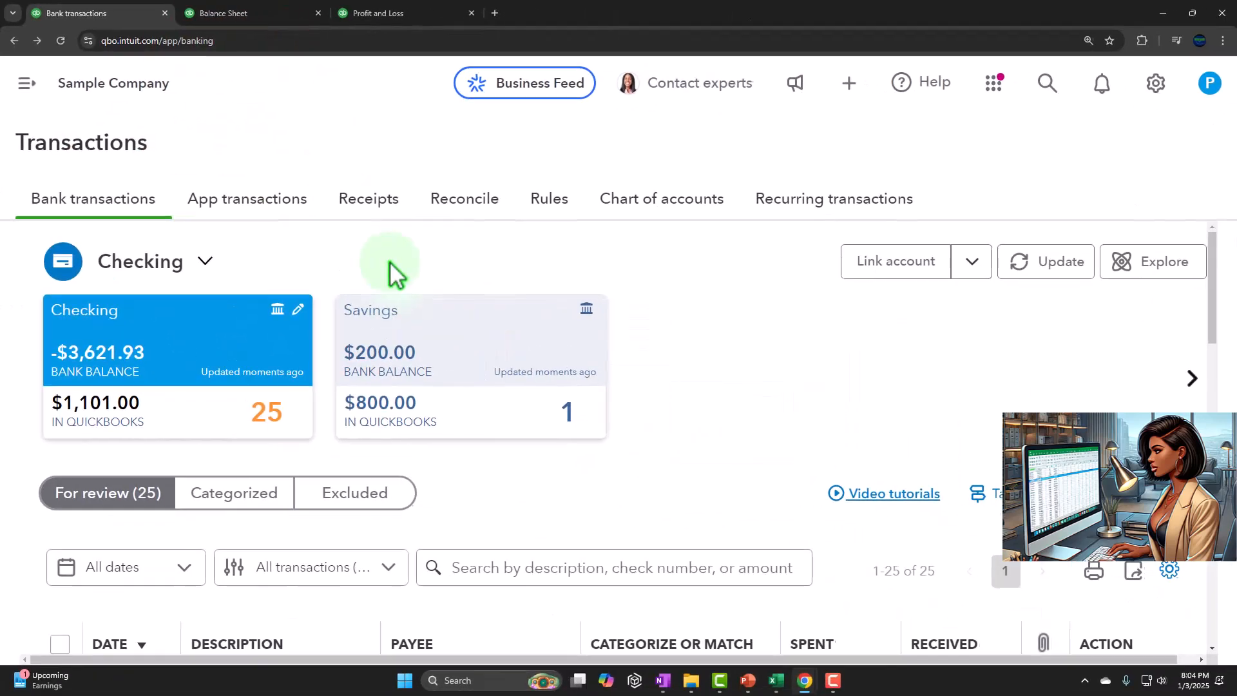
pyautogui.hotkey('ctrl', '-')
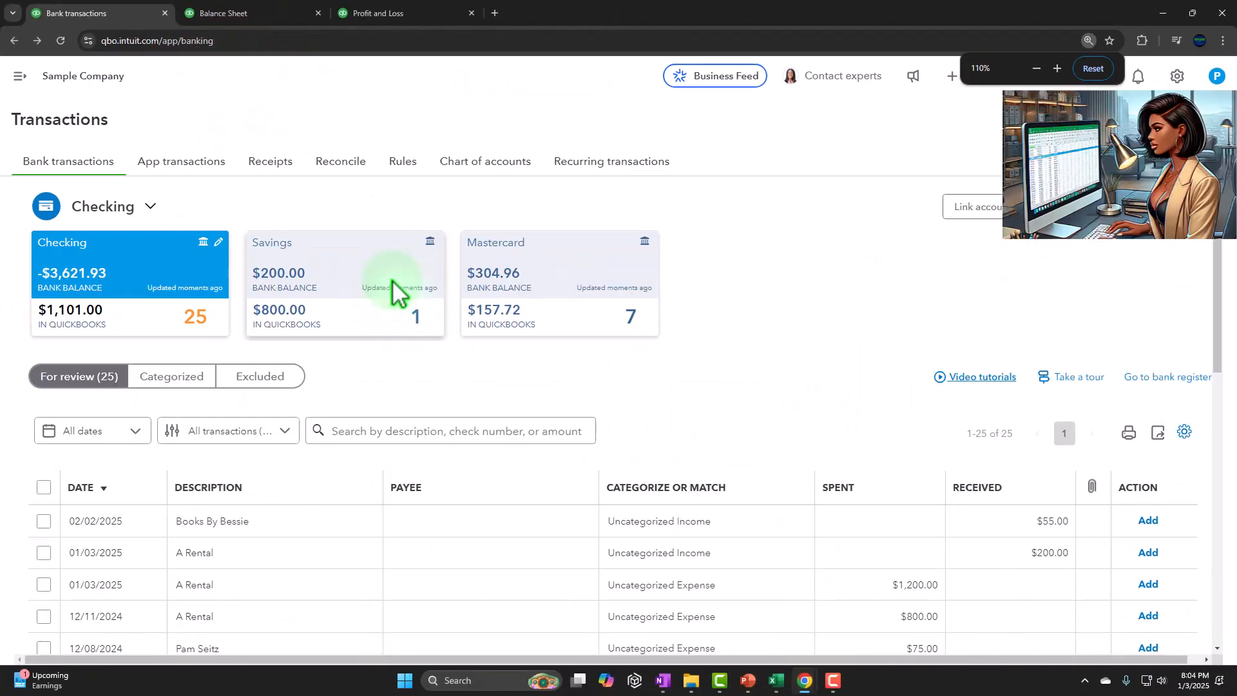
pyautogui.scroll(-2, 392, 280)
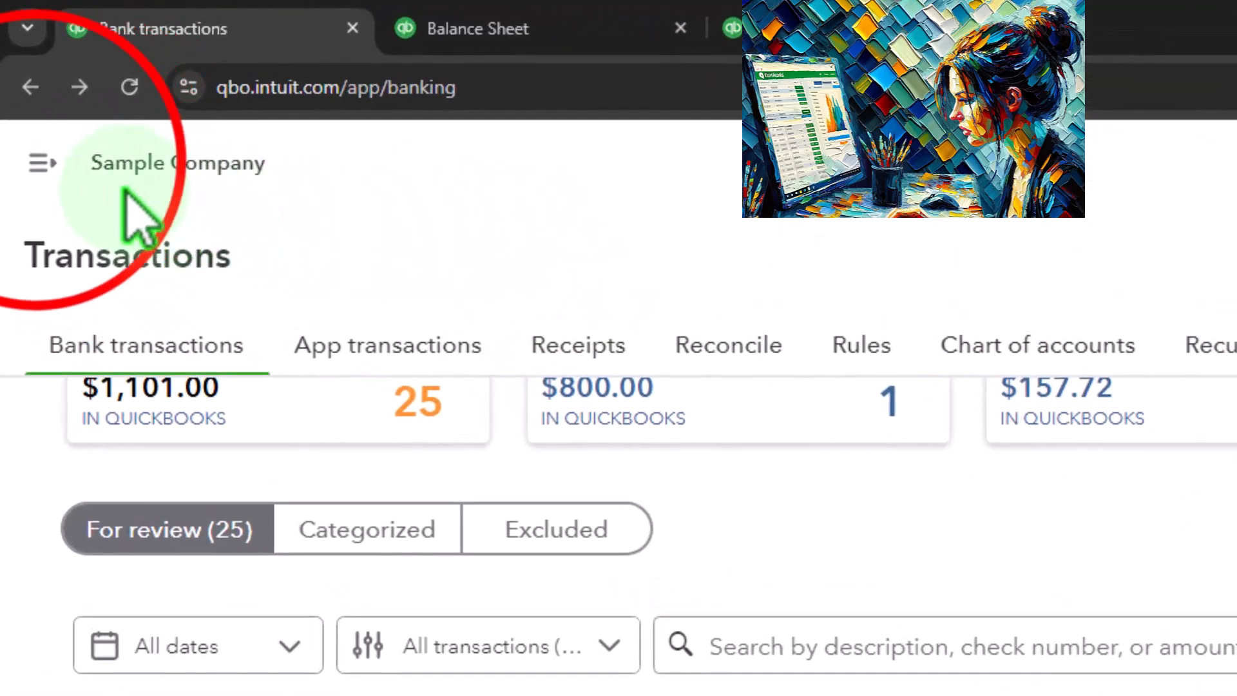
# Step: Open the Verizon record from the vendor list in the Expenses section
pyautogui.click(34, 136)
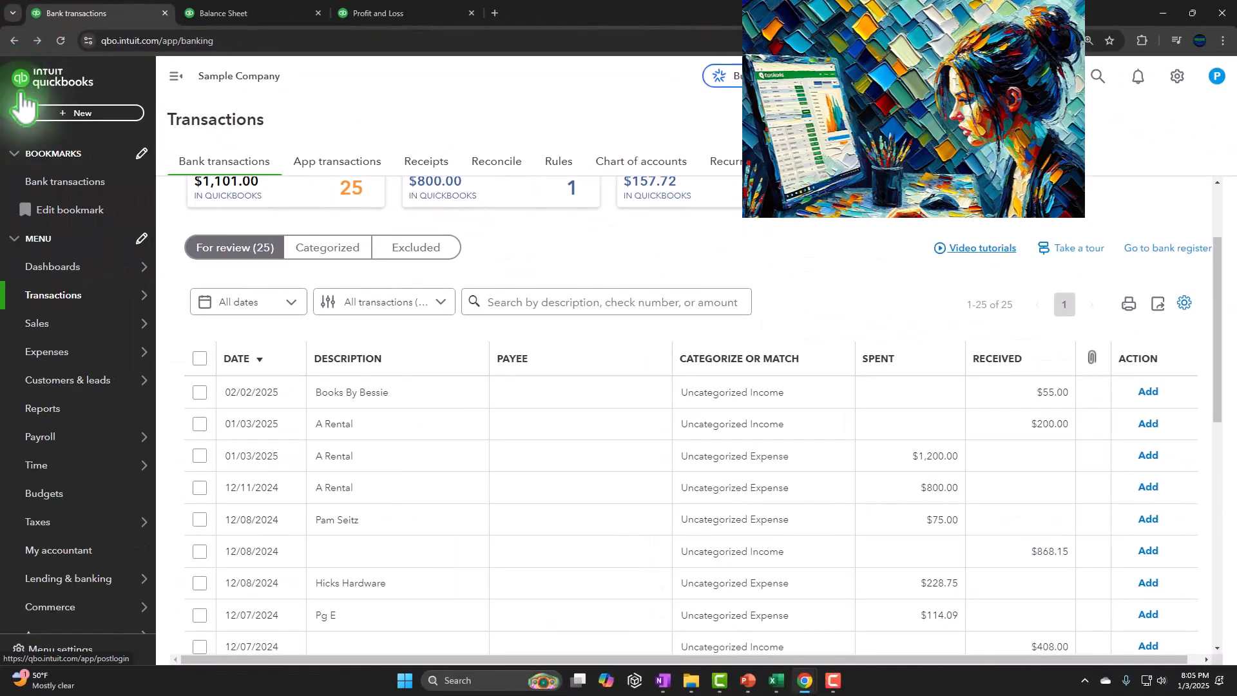
pyautogui.moveTo(48, 358)
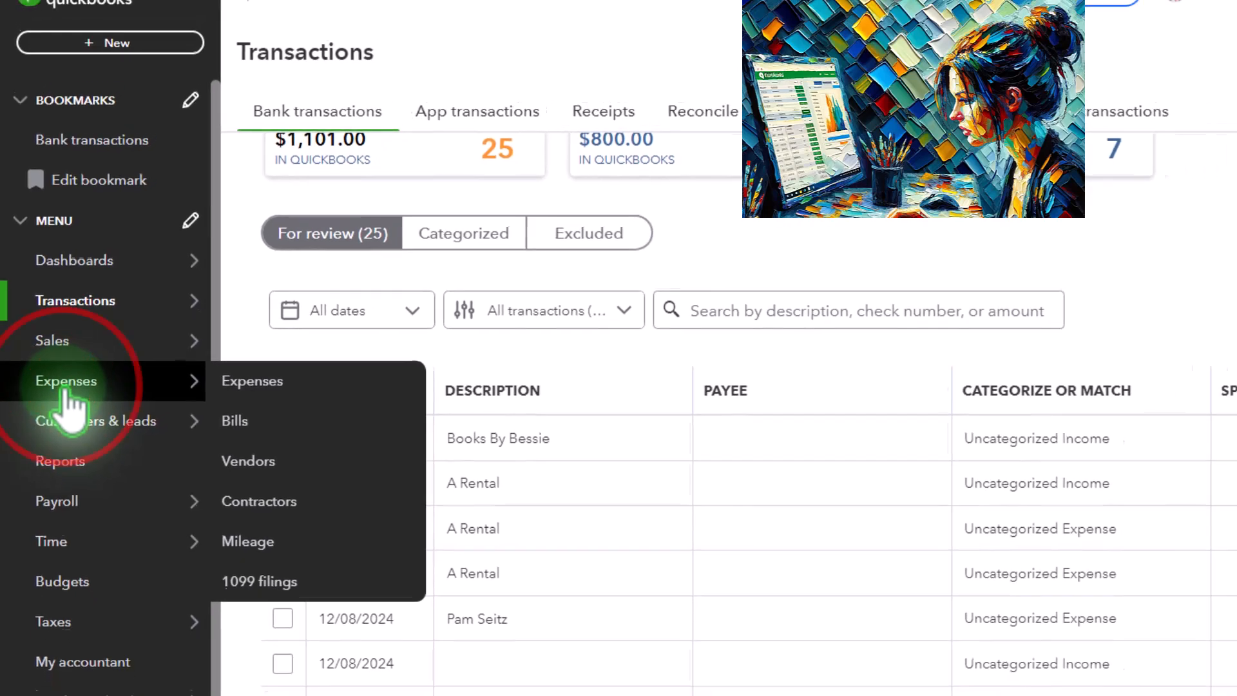
pyautogui.click(67, 392)
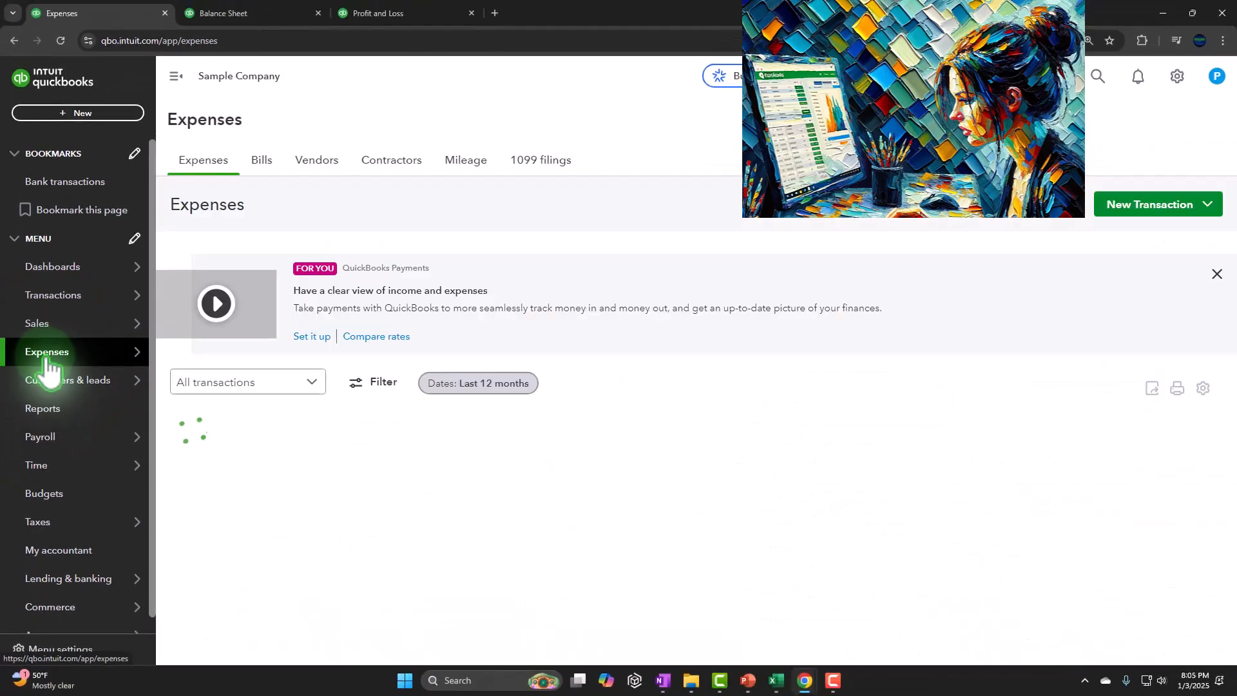
pyautogui.click(318, 161)
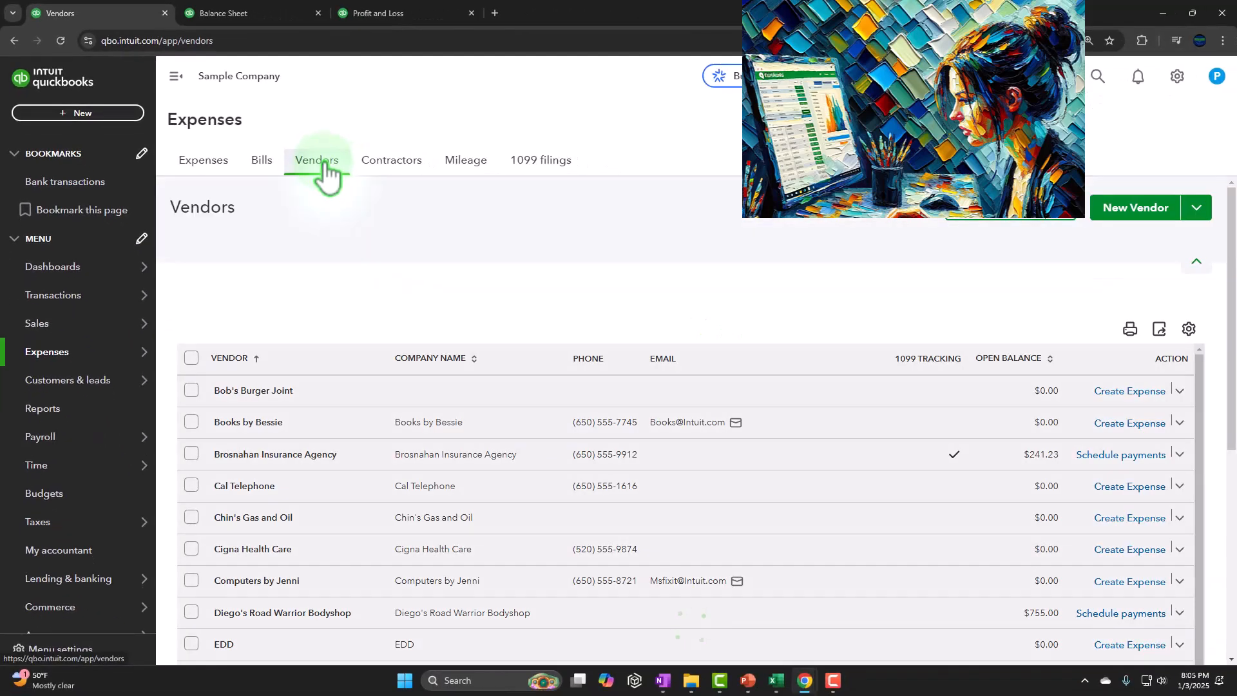
pyautogui.click(336, 320)
pyautogui.scroll(-10, 362, 430)
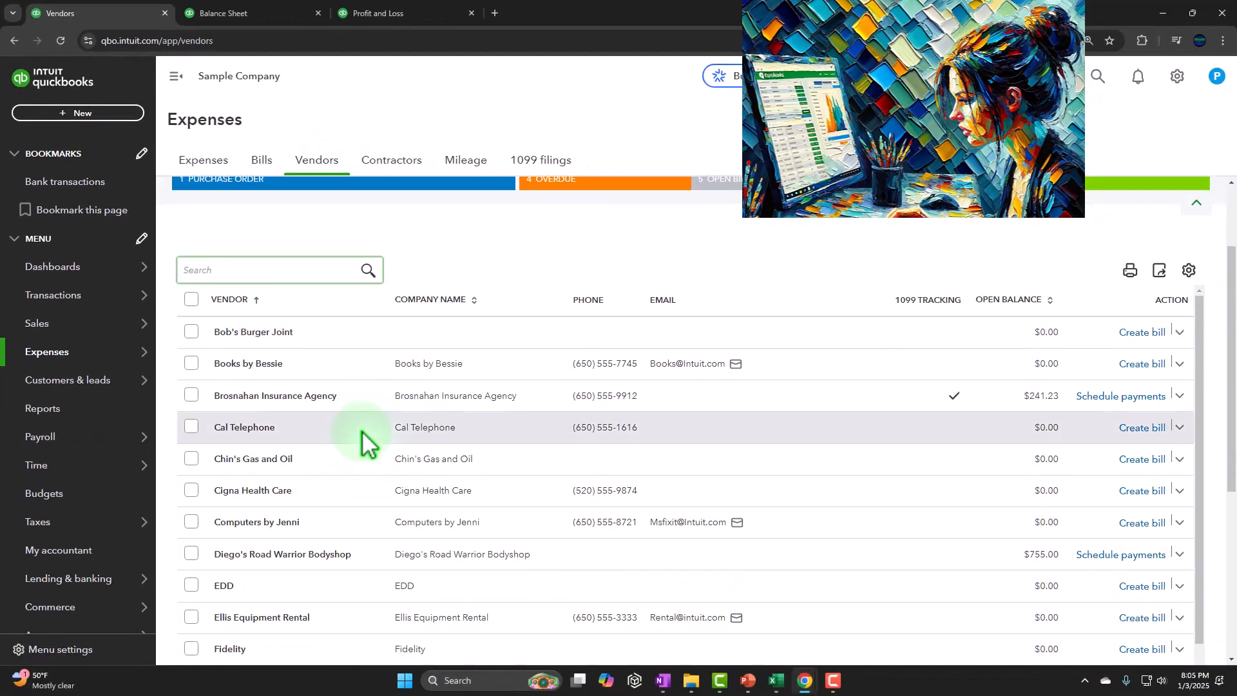
pyautogui.scroll(-4, 380, 452)
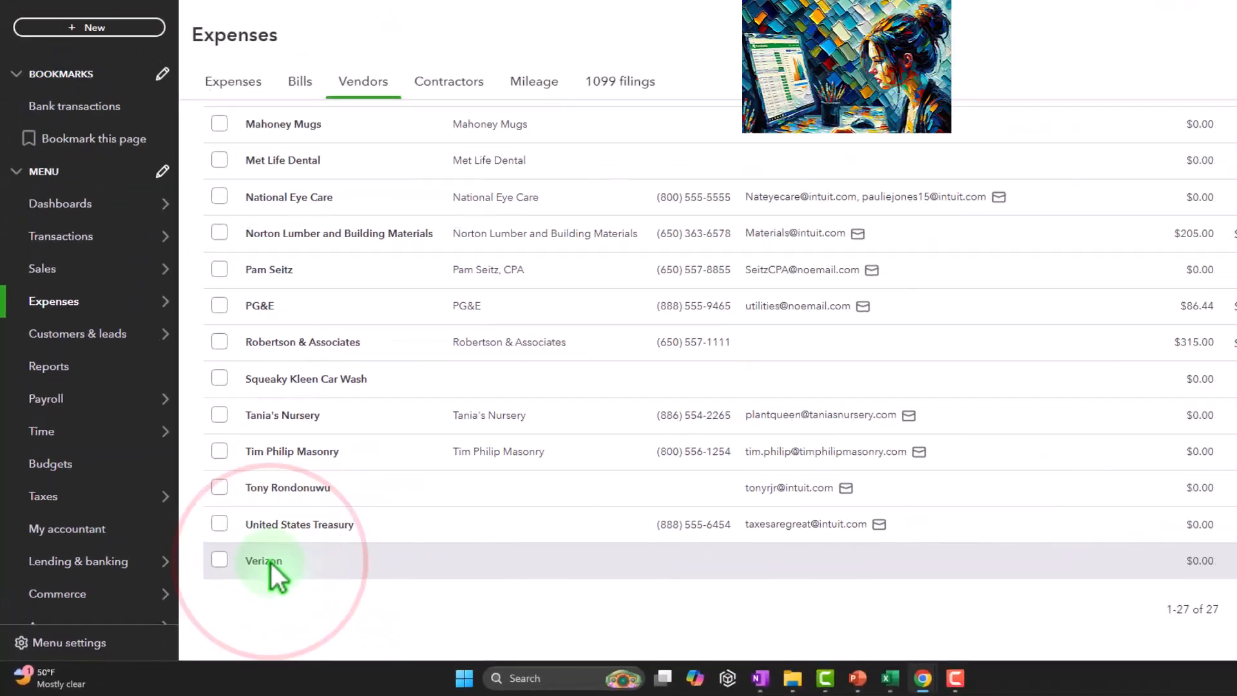
pyautogui.click(387, 502)
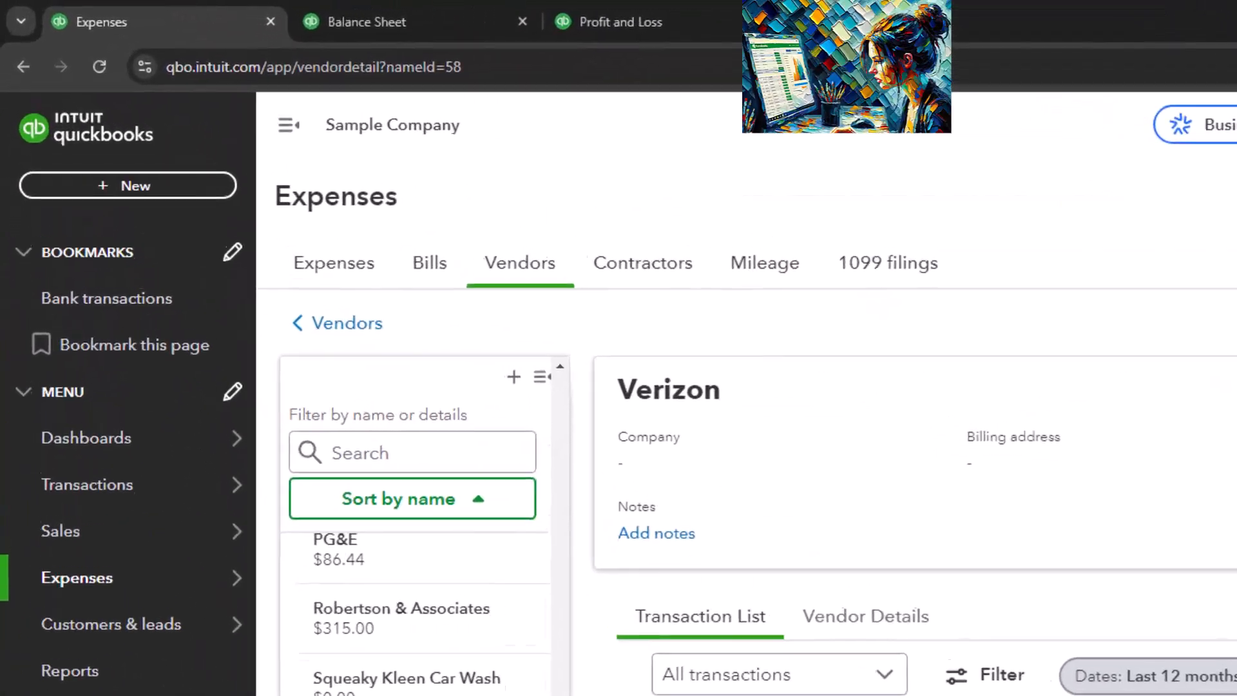
# Step: Collapse the navigation menu, review the 01/03/2025 check in Verizon's transaction list and close it
pyautogui.click(223, 95)
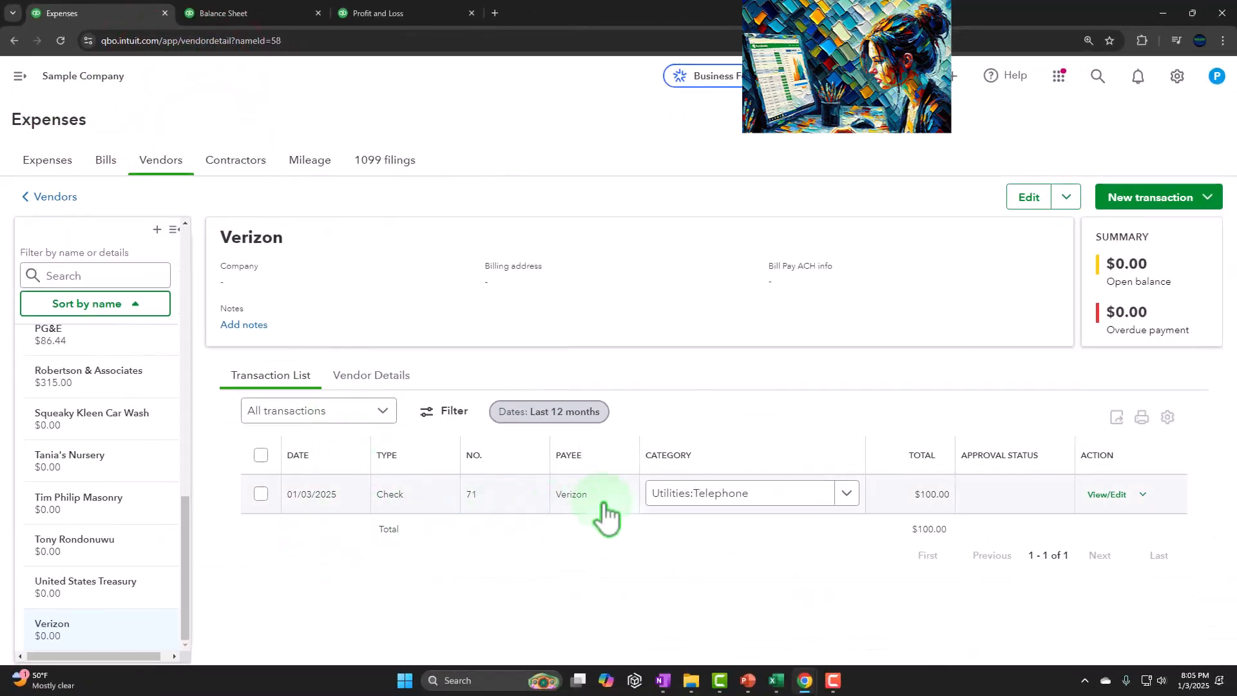
pyautogui.click(373, 504)
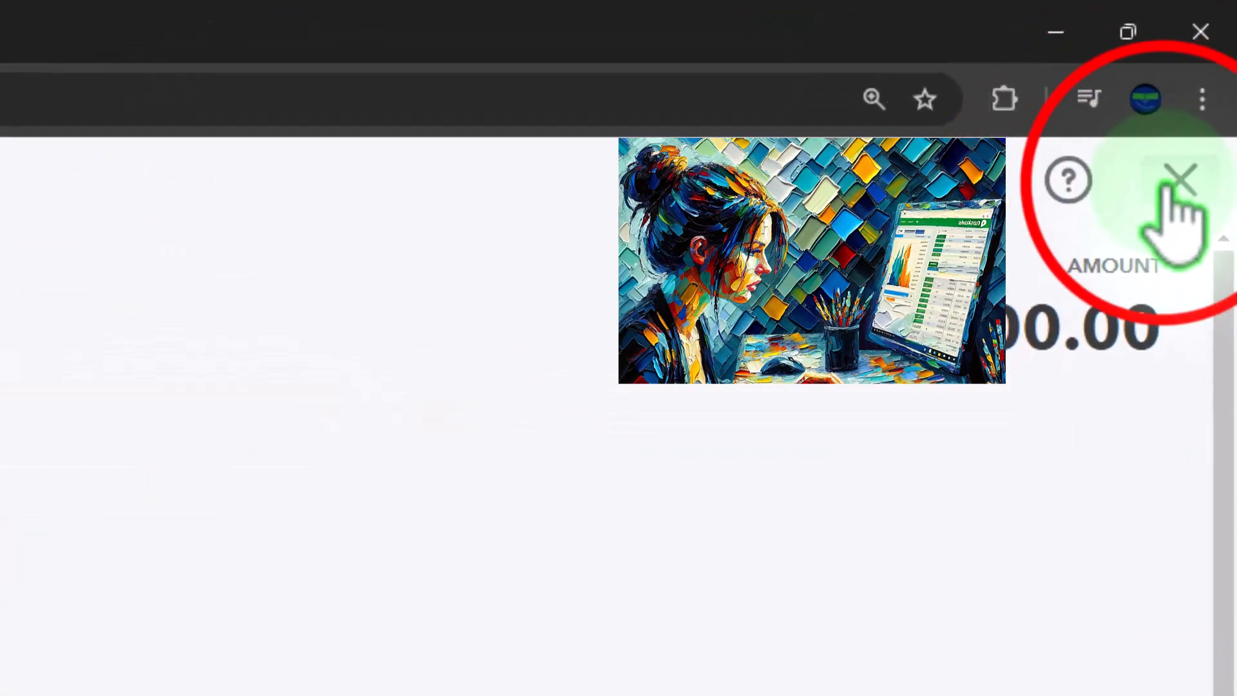
pyautogui.click(1198, 107)
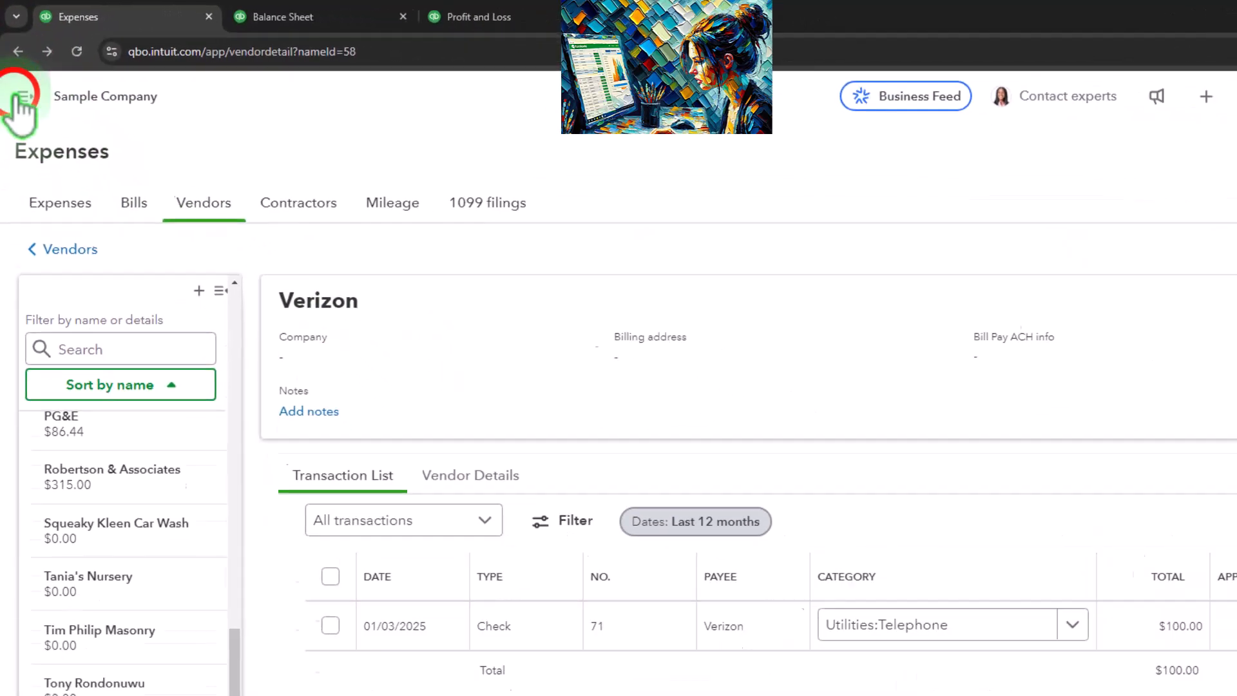
# Step: Restore the navigation menu, start a new vendor Expense form and close its autofill pane
pyautogui.click(23, 96)
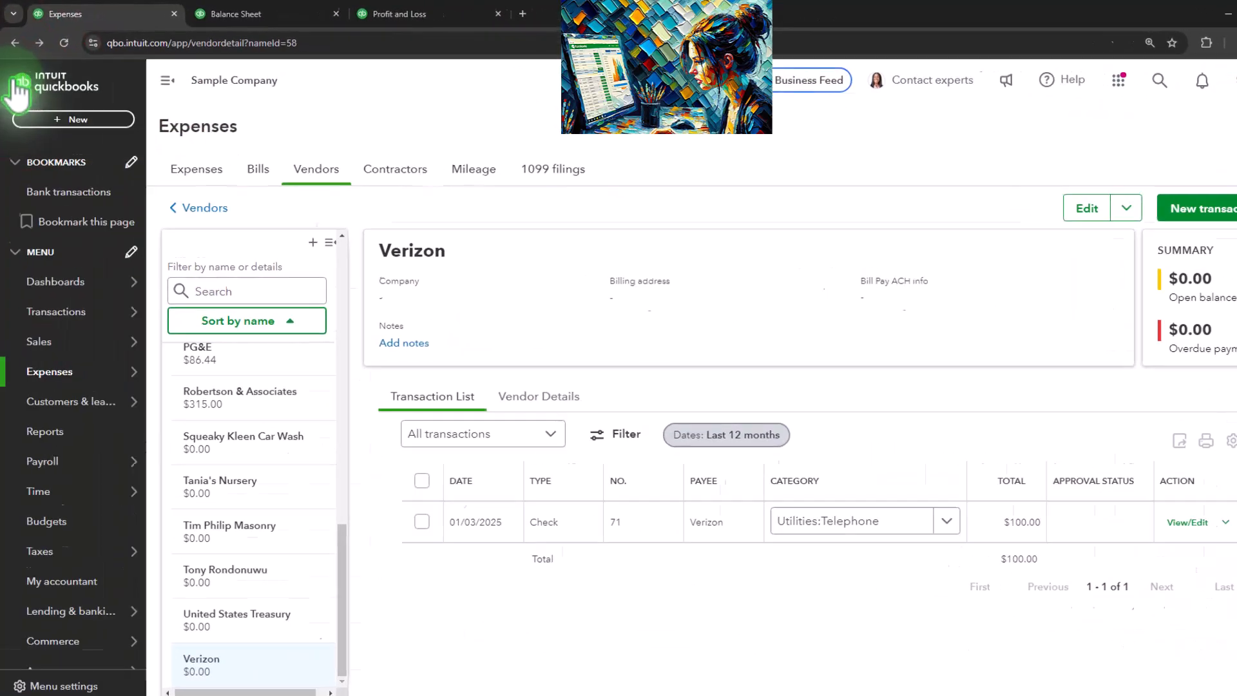
pyautogui.click(80, 108)
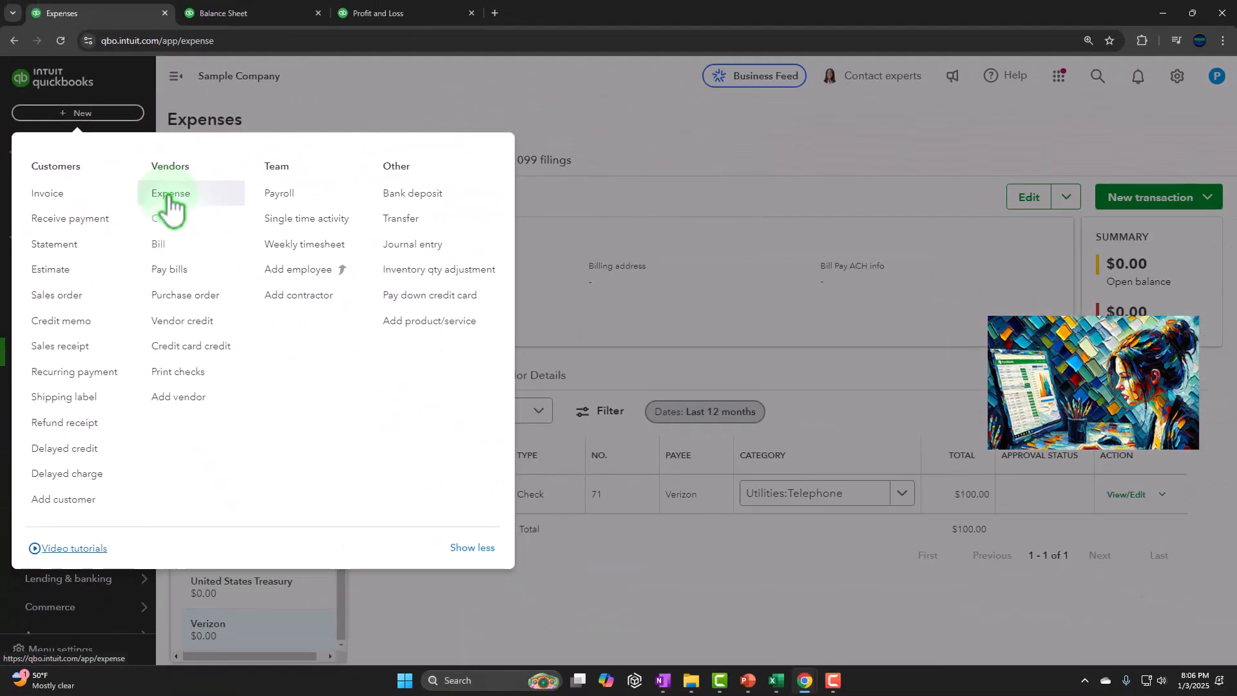
pyautogui.click(367, 269)
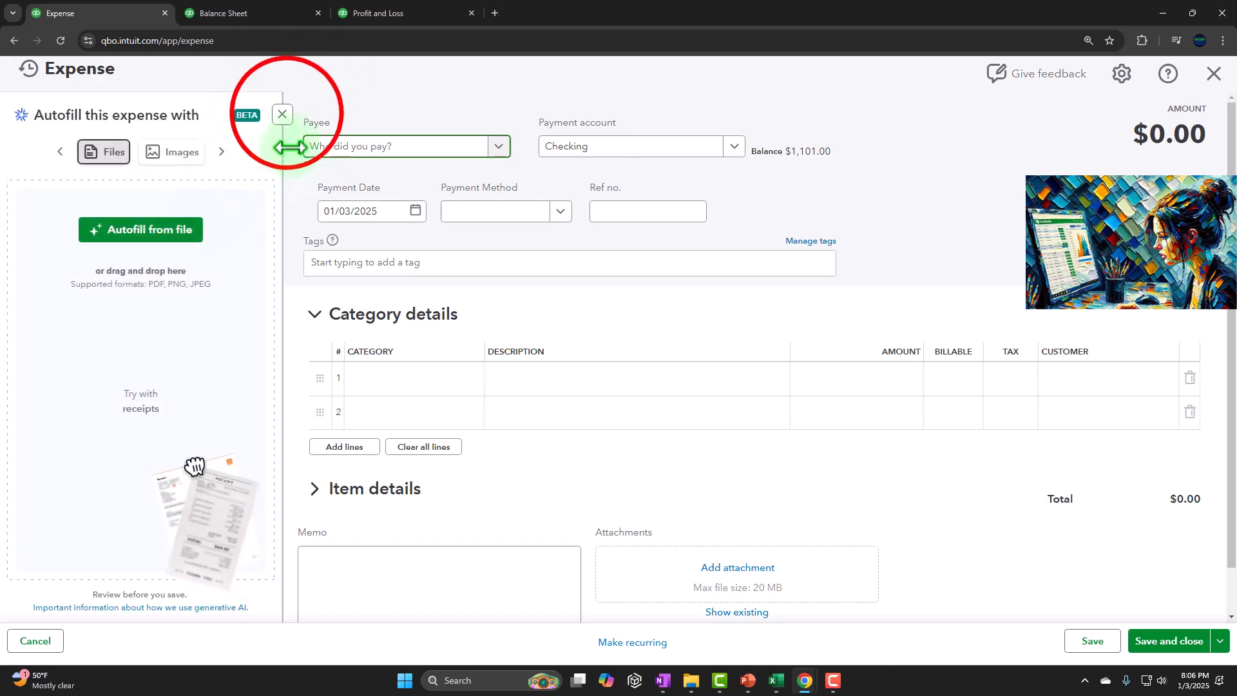
pyautogui.click(284, 114)
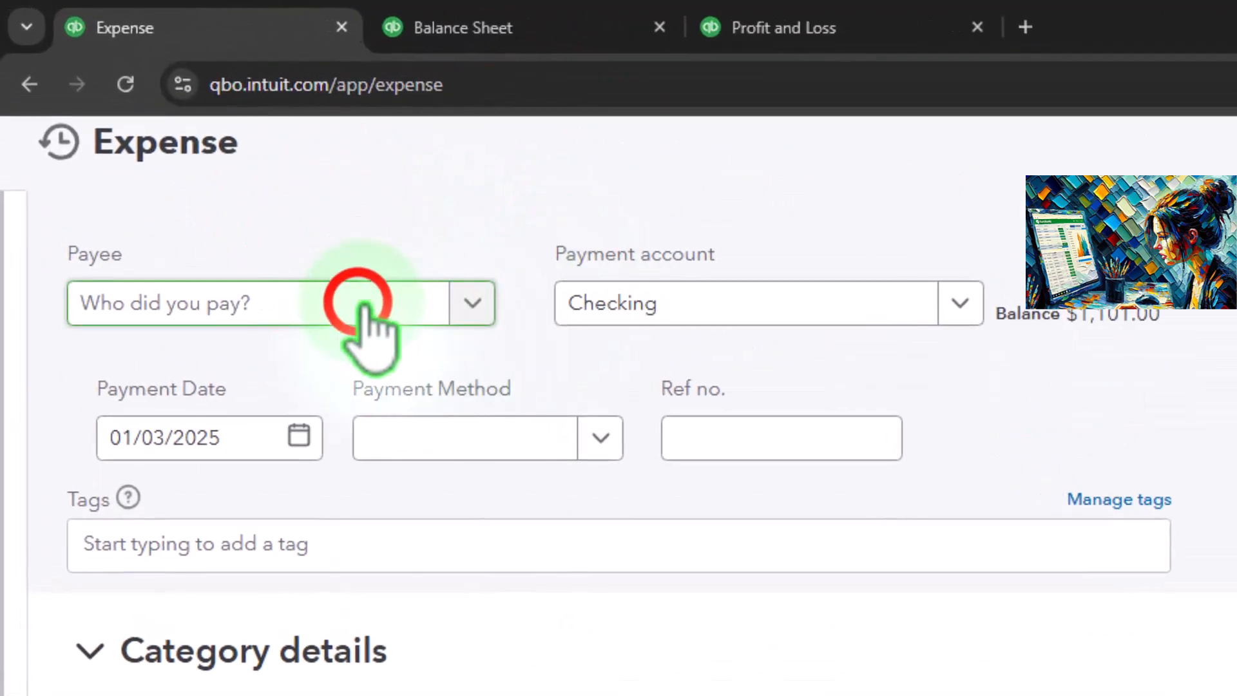
# Step: Enter Vendor 1 as the expense payee and save it as a new vendor
pyautogui.click(363, 307)
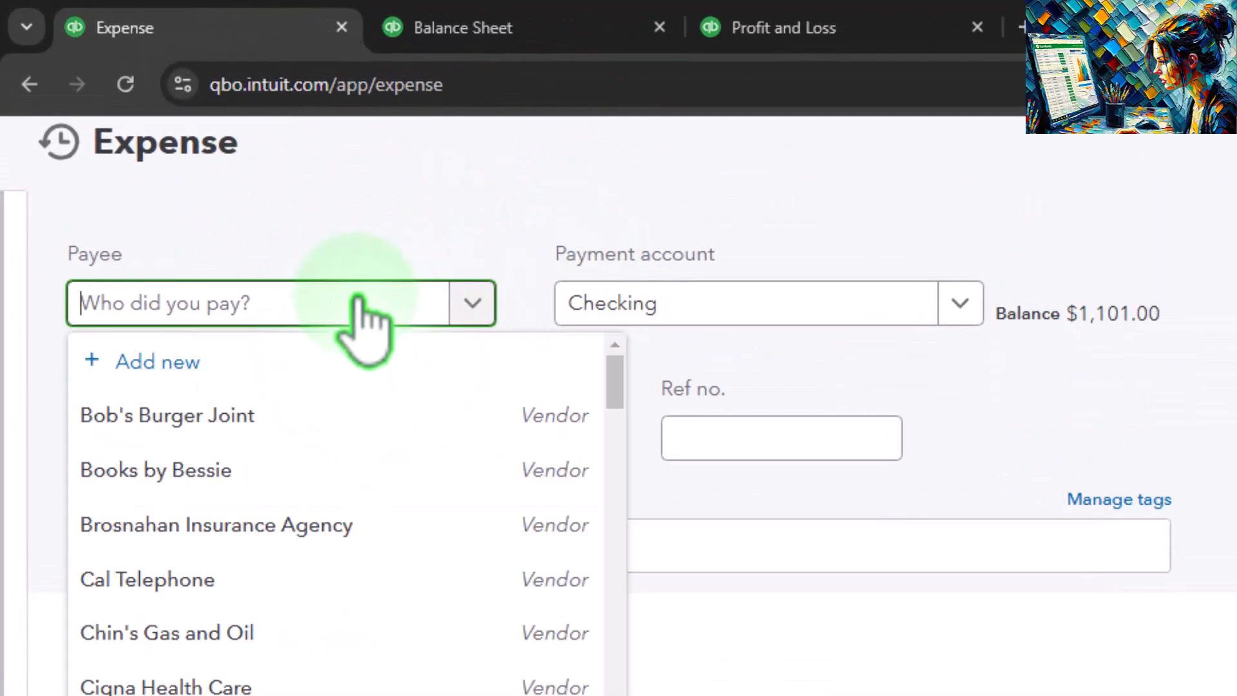
pyautogui.write('Vendor 1')
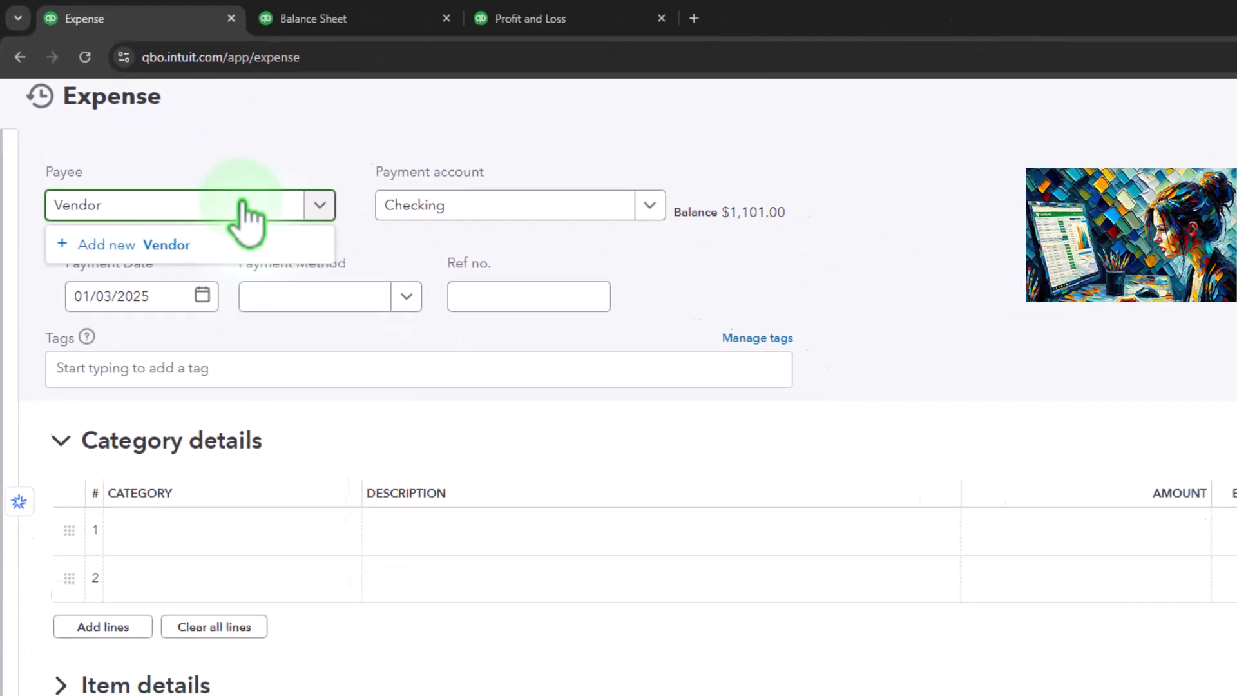
pyautogui.press('Tab')
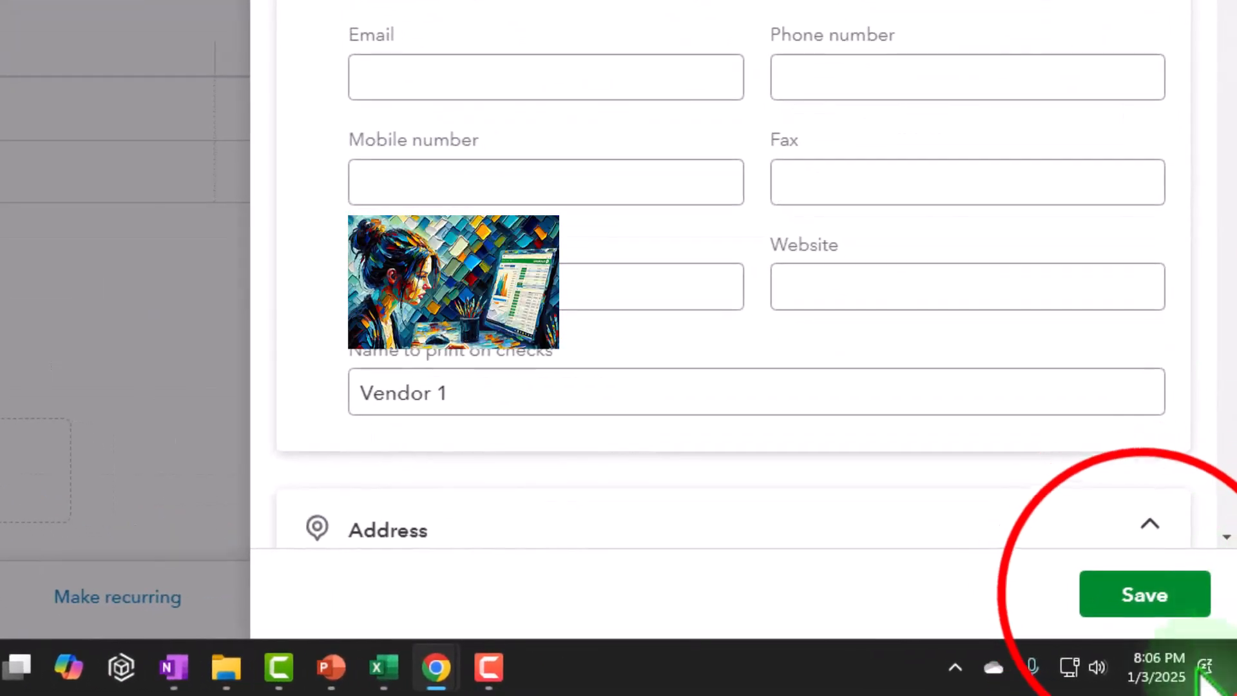
pyautogui.click(1145, 593)
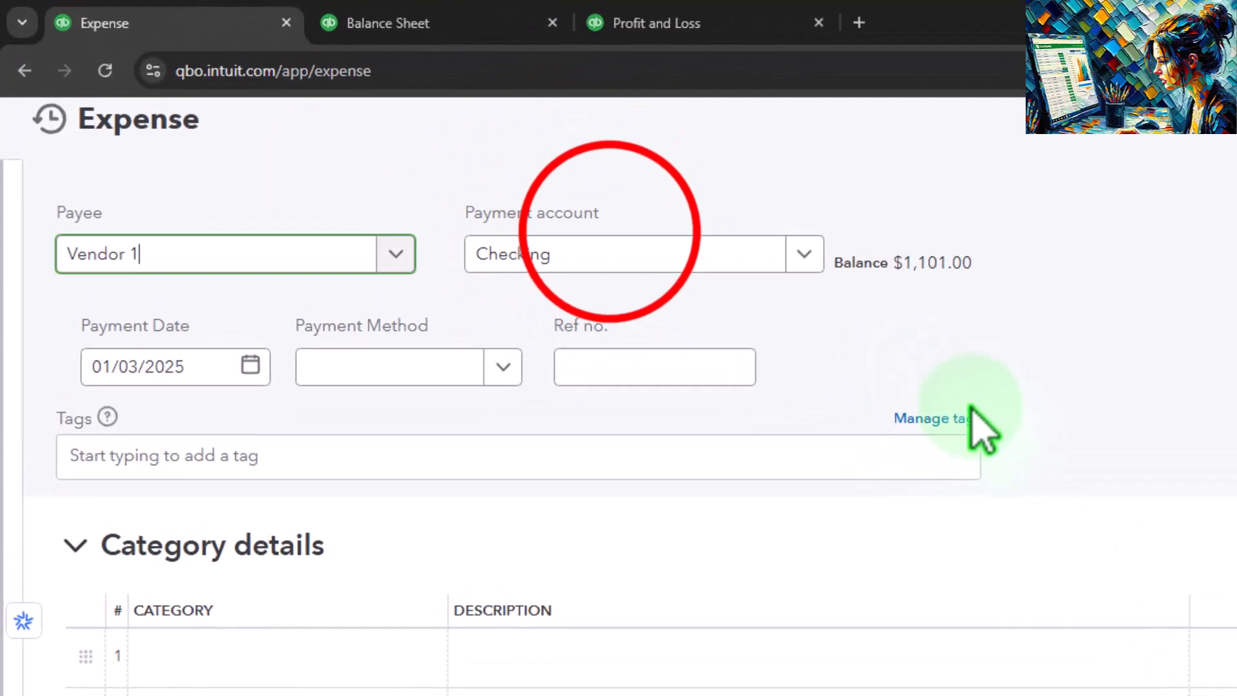
# Step: Keep Checking as the payment account and set the payment date to 01/04/2025
pyautogui.click(609, 250)
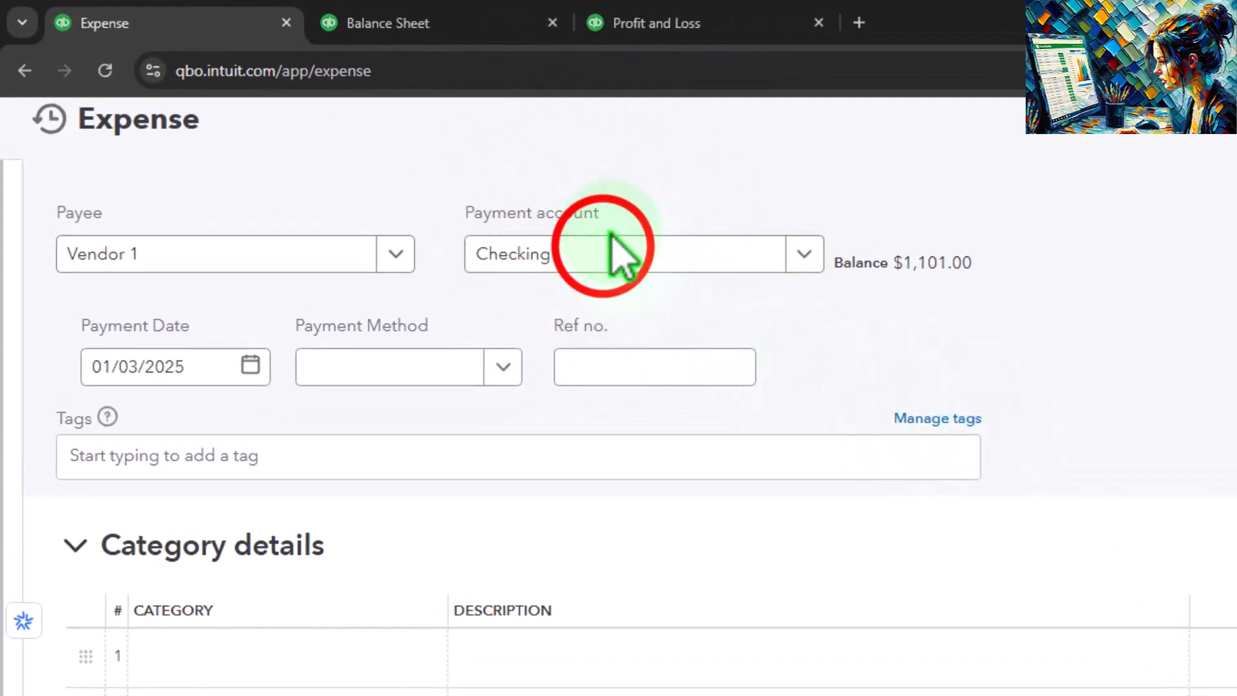
pyautogui.press('Tab')
pyautogui.press('Tab')
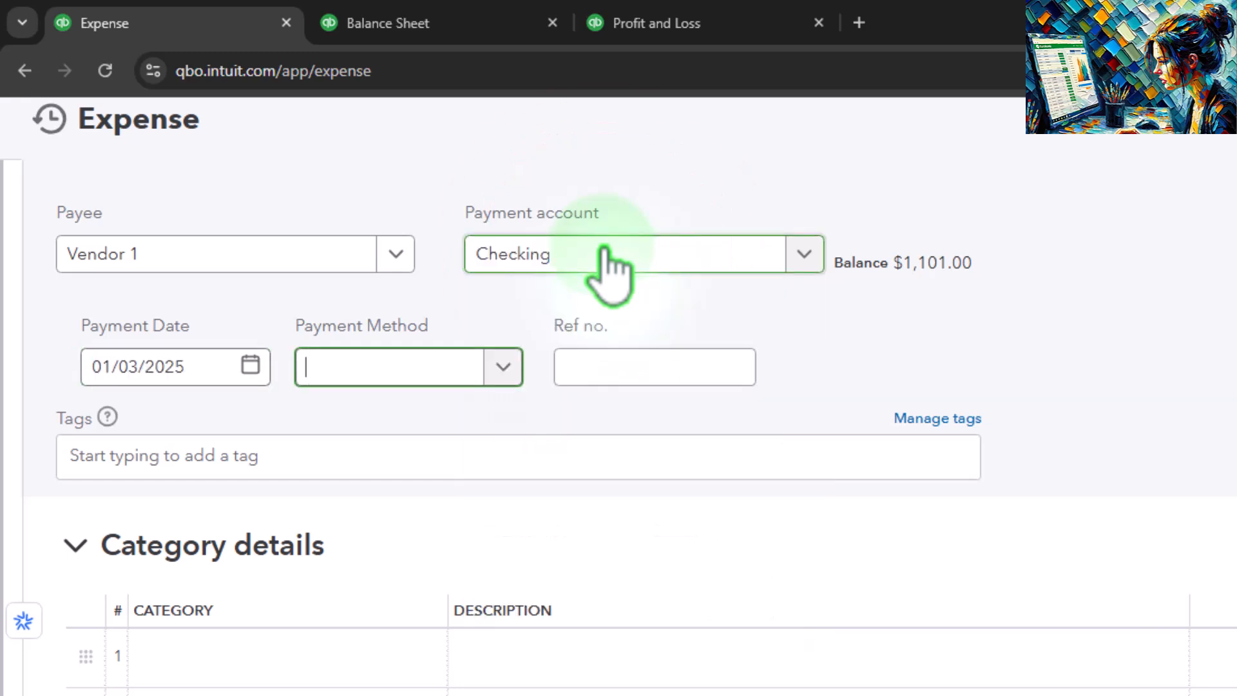
pyautogui.click(211, 377)
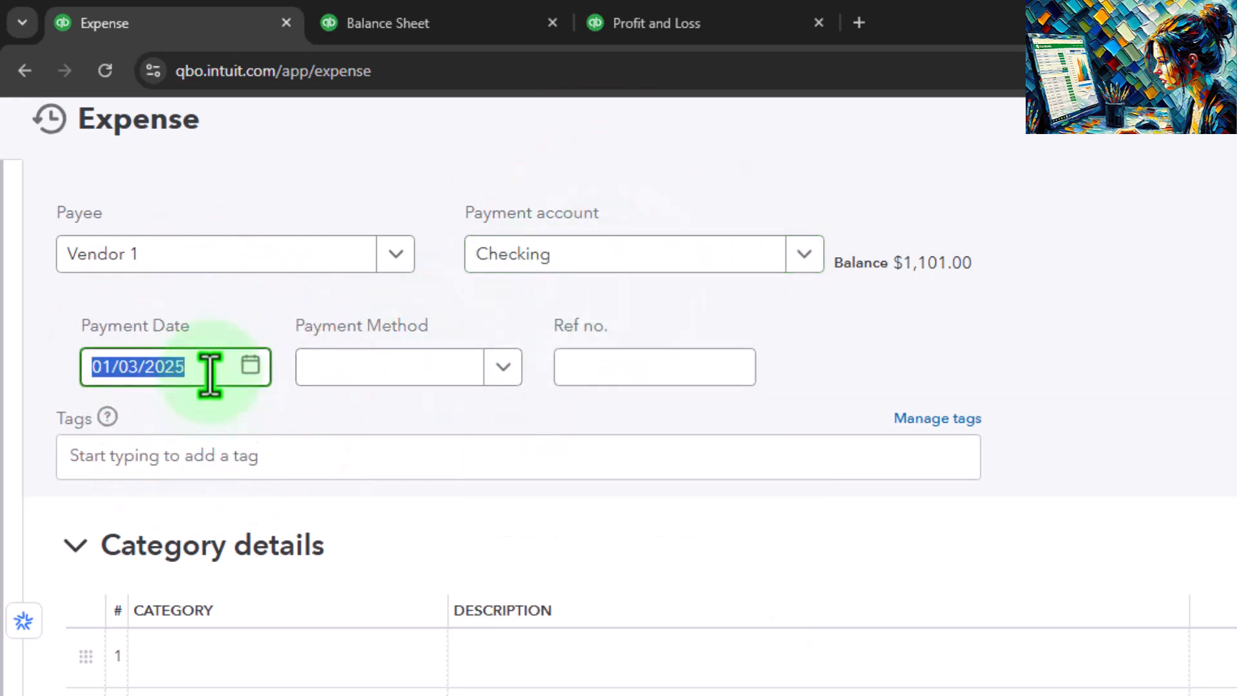
pyautogui.press('Tab')
# Step: Create a new payment method named Electronic for the expense and leave the reference number blank
pyautogui.click(503, 368)
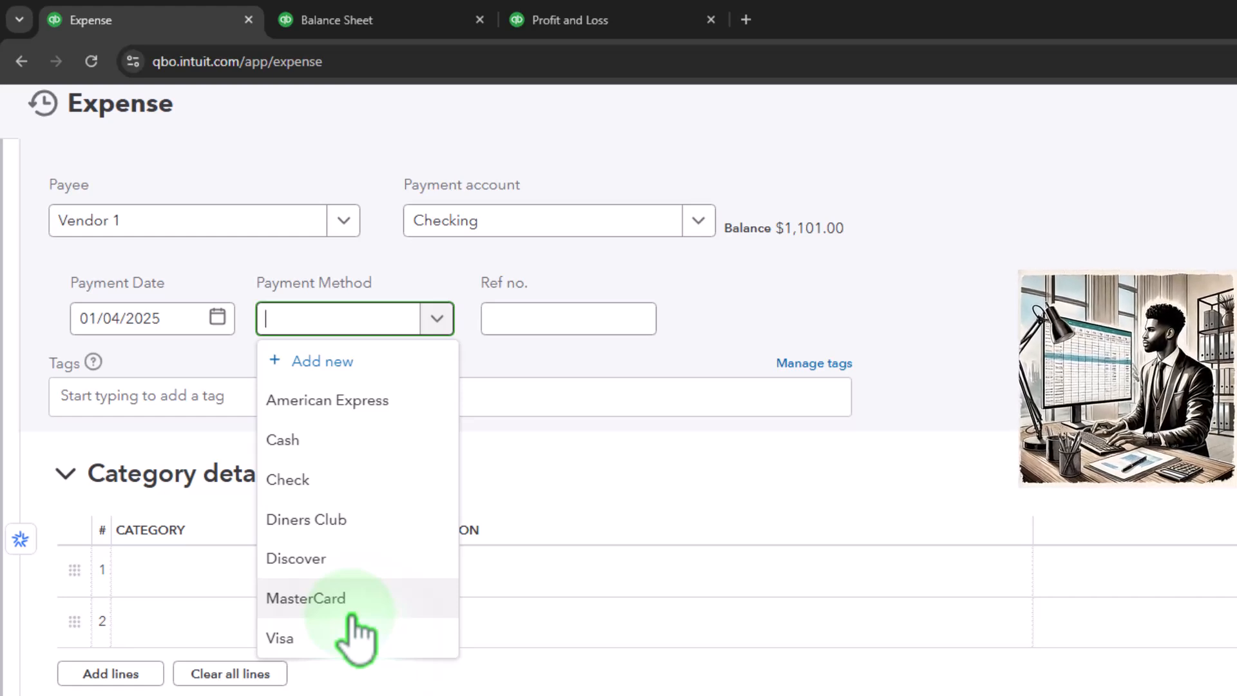
pyautogui.click(335, 363)
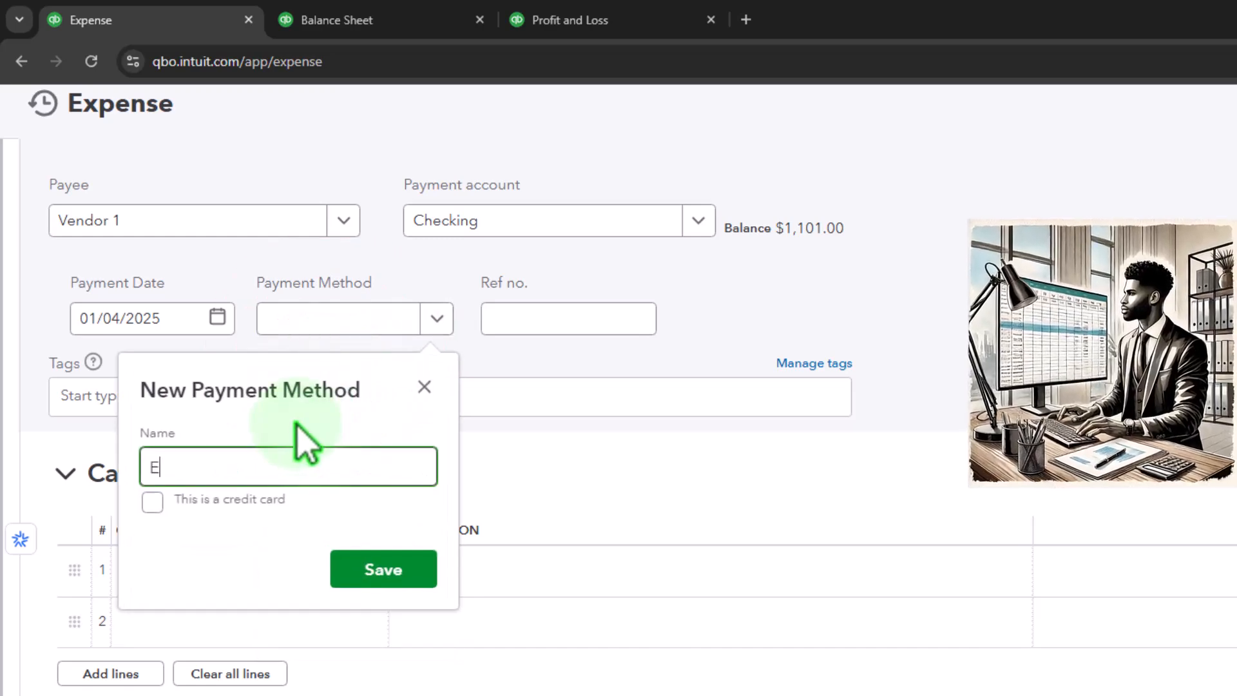
pyautogui.write('Electronic')
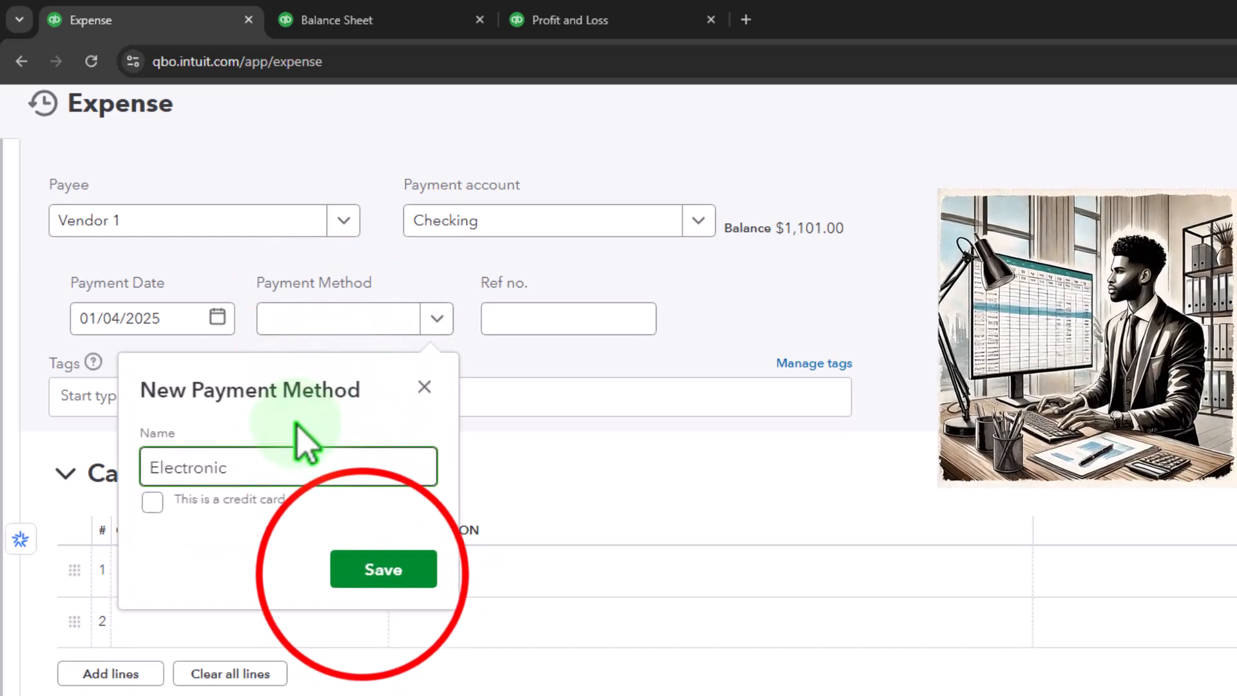
pyautogui.click(375, 566)
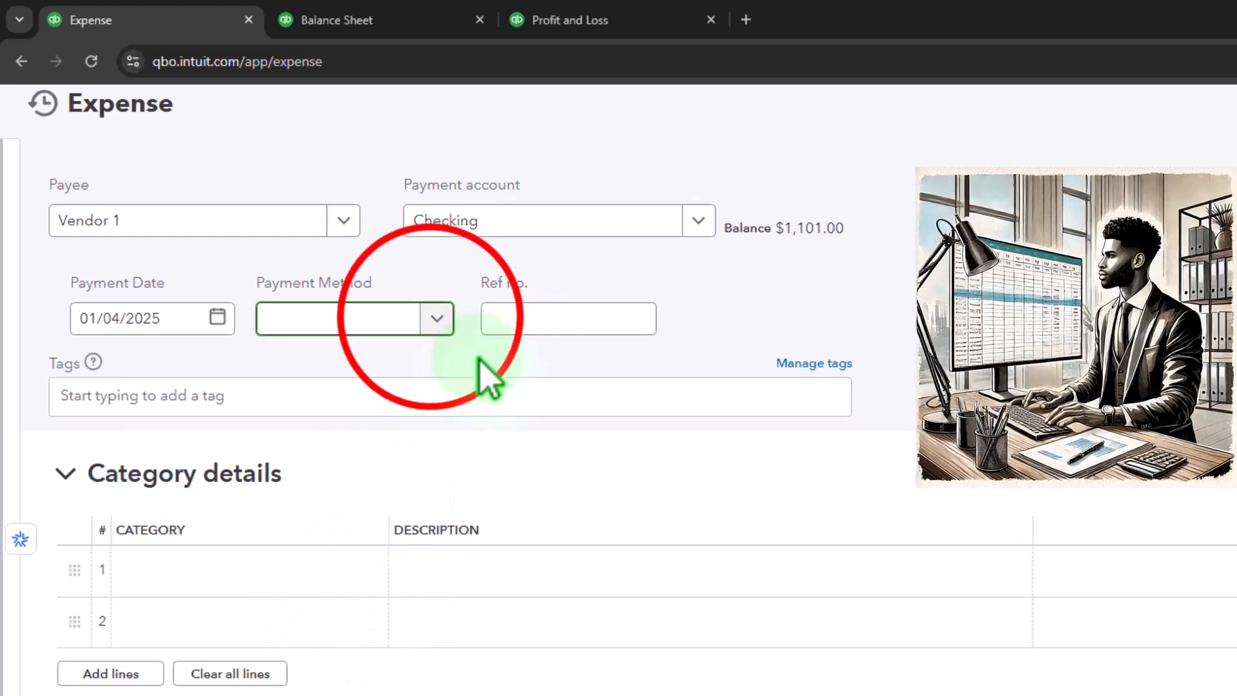
pyautogui.click(437, 318)
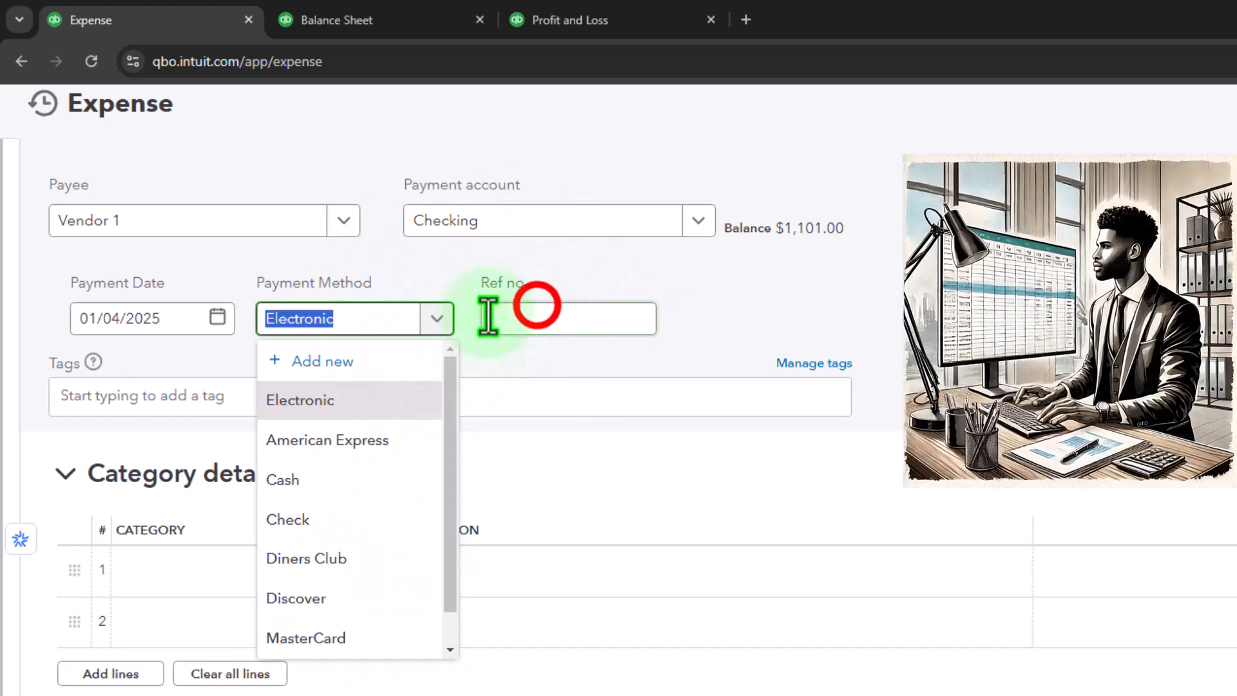
pyautogui.click(533, 313)
pyautogui.press('Tab')
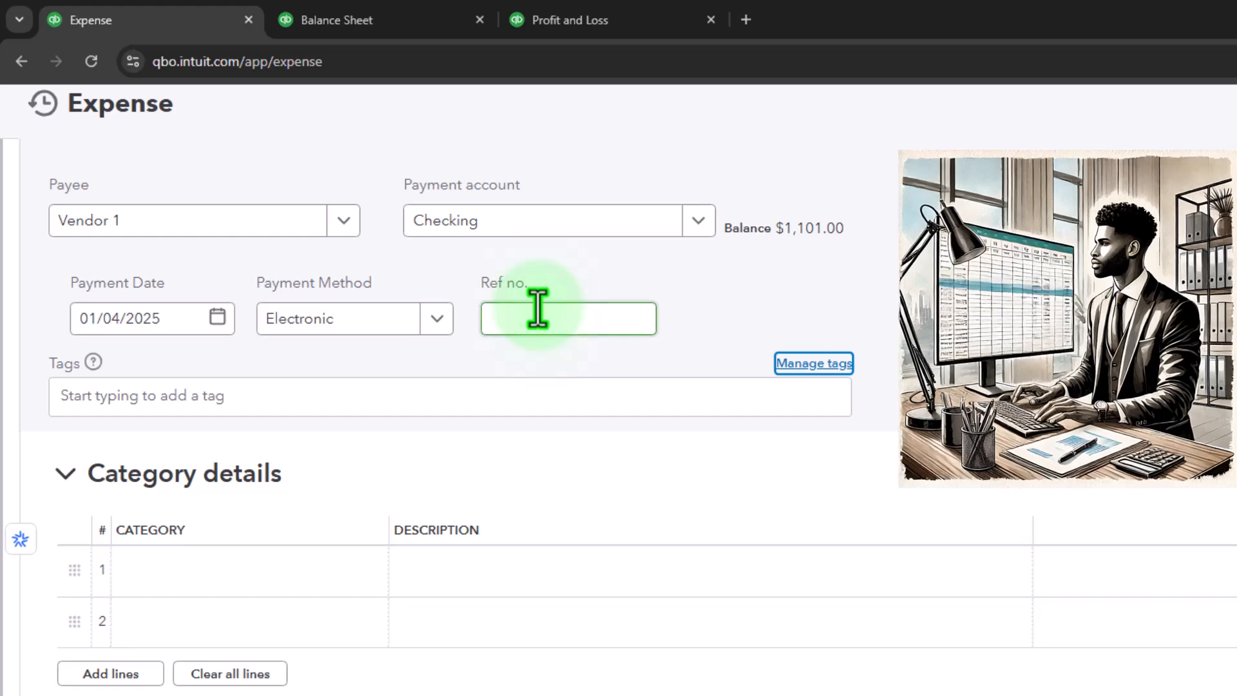
# Step: Collapse the expense's Category details section and expand its Item details section
pyautogui.press('Tab')
pyautogui.press('Tab')
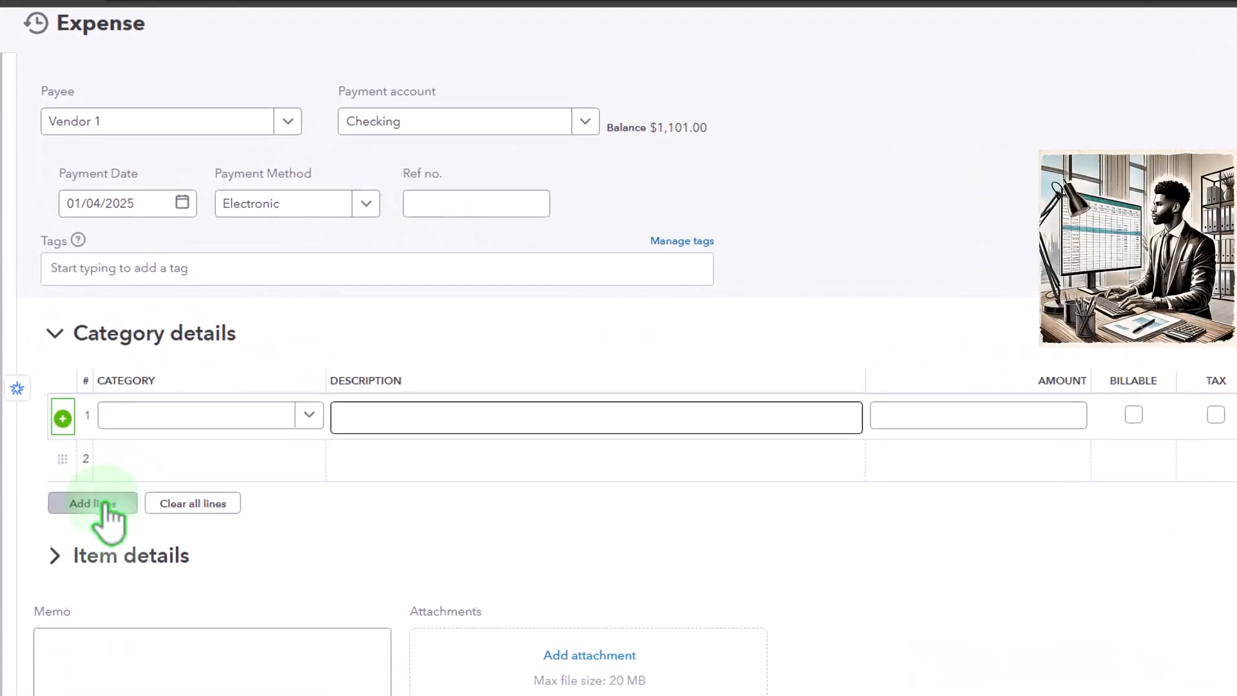
pyautogui.click(57, 333)
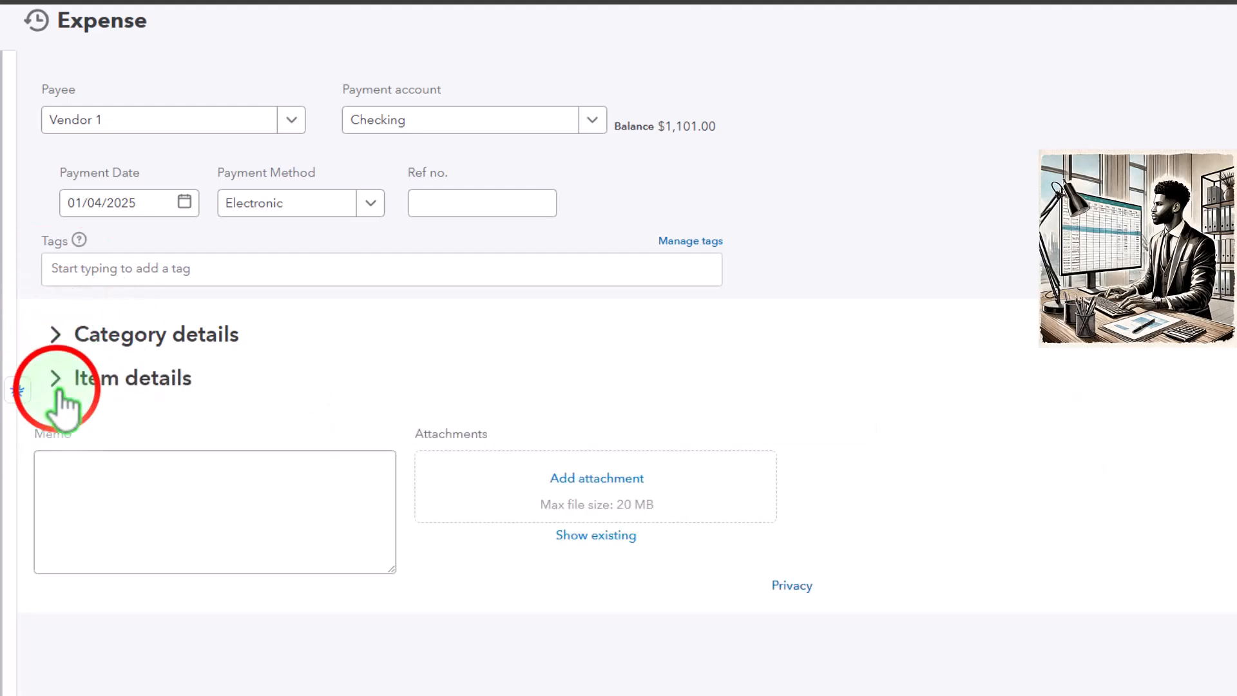
pyautogui.click(57, 379)
pyautogui.scroll(-1, 77, 403)
# Step: Add Item 1 as a new product/service of type Inventory from the expense's first item line
pyautogui.click(123, 395)
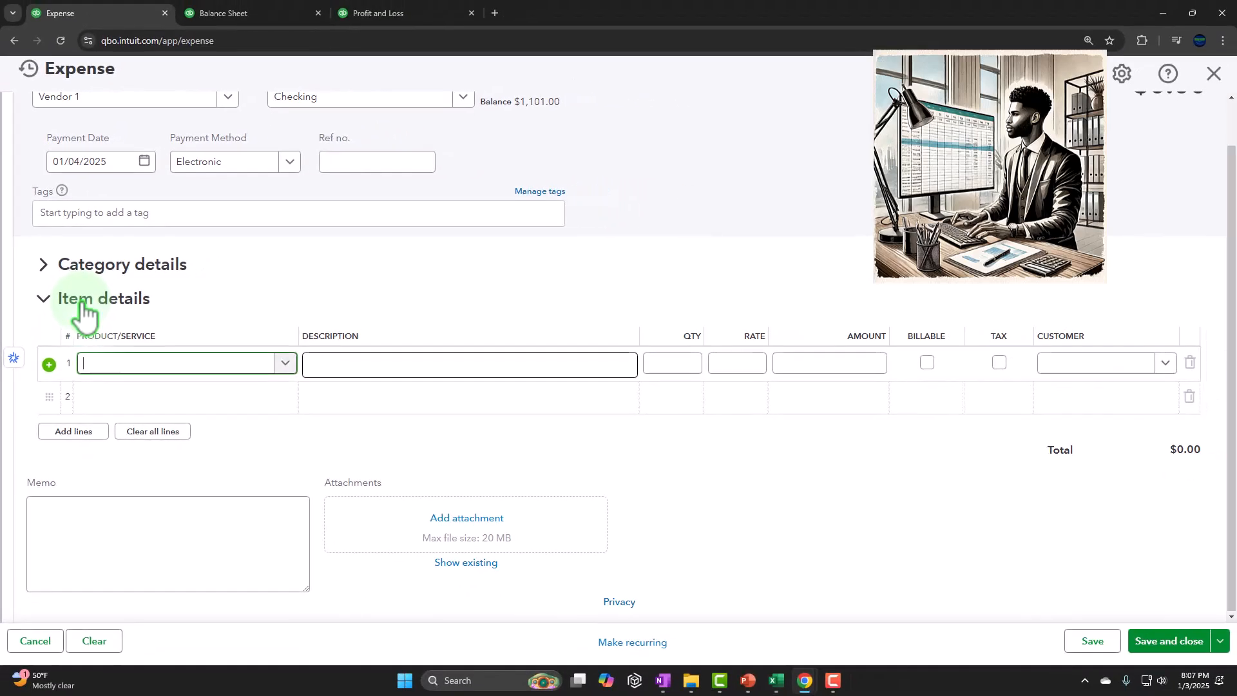
pyautogui.write('Item 1')
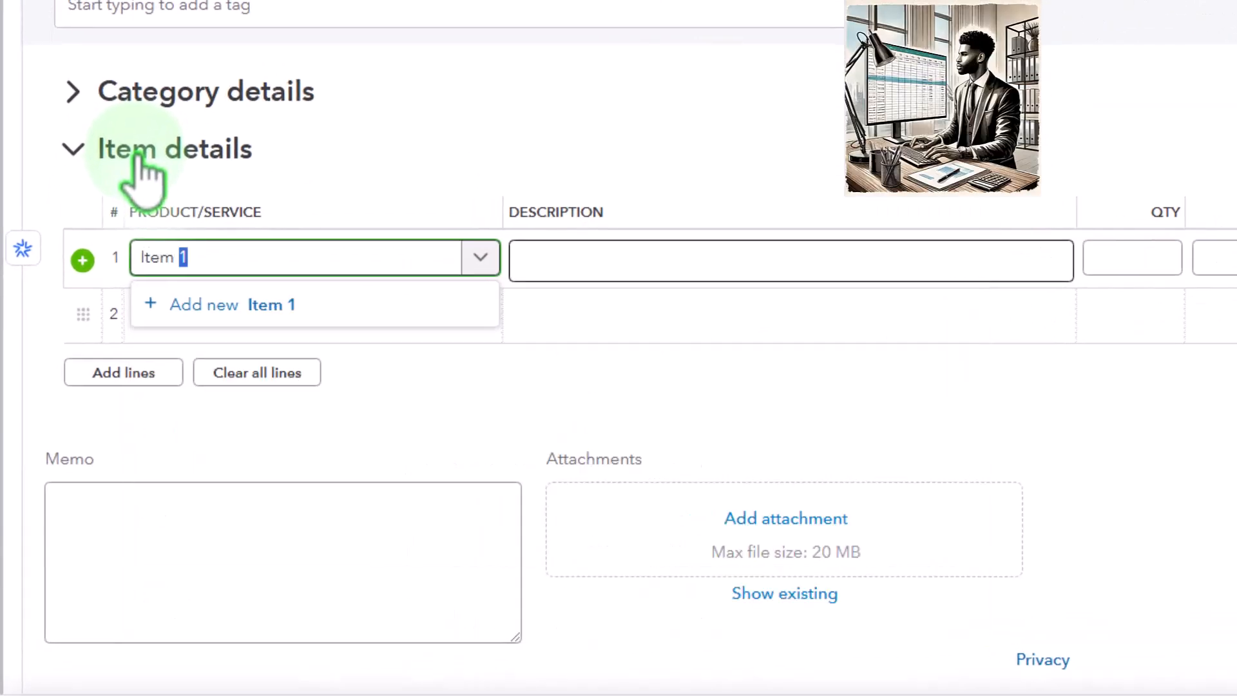
pyautogui.press('Tab')
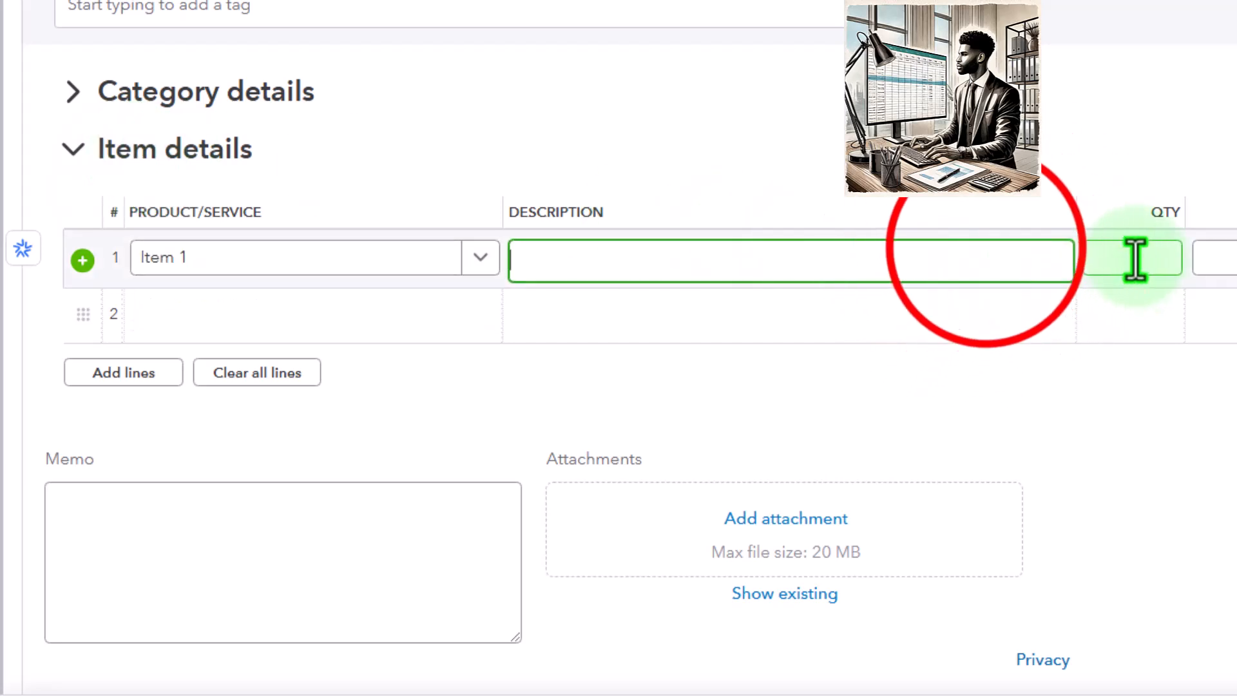
pyautogui.click(451, 261)
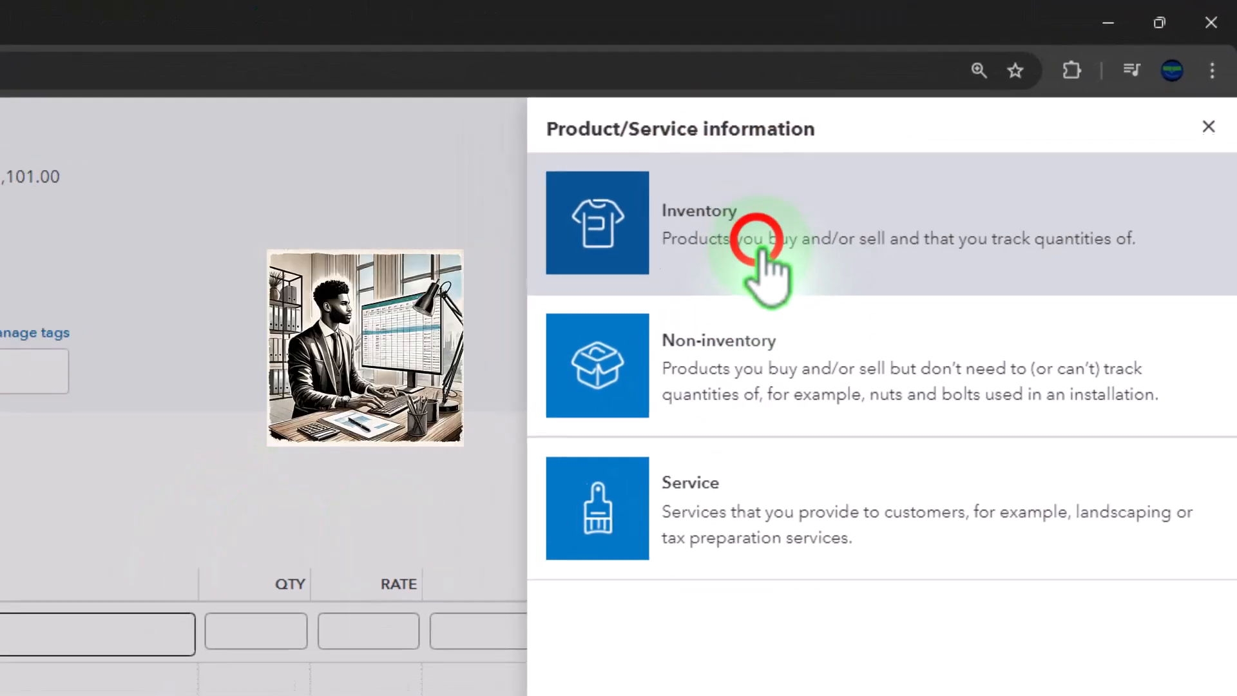
pyautogui.click(761, 252)
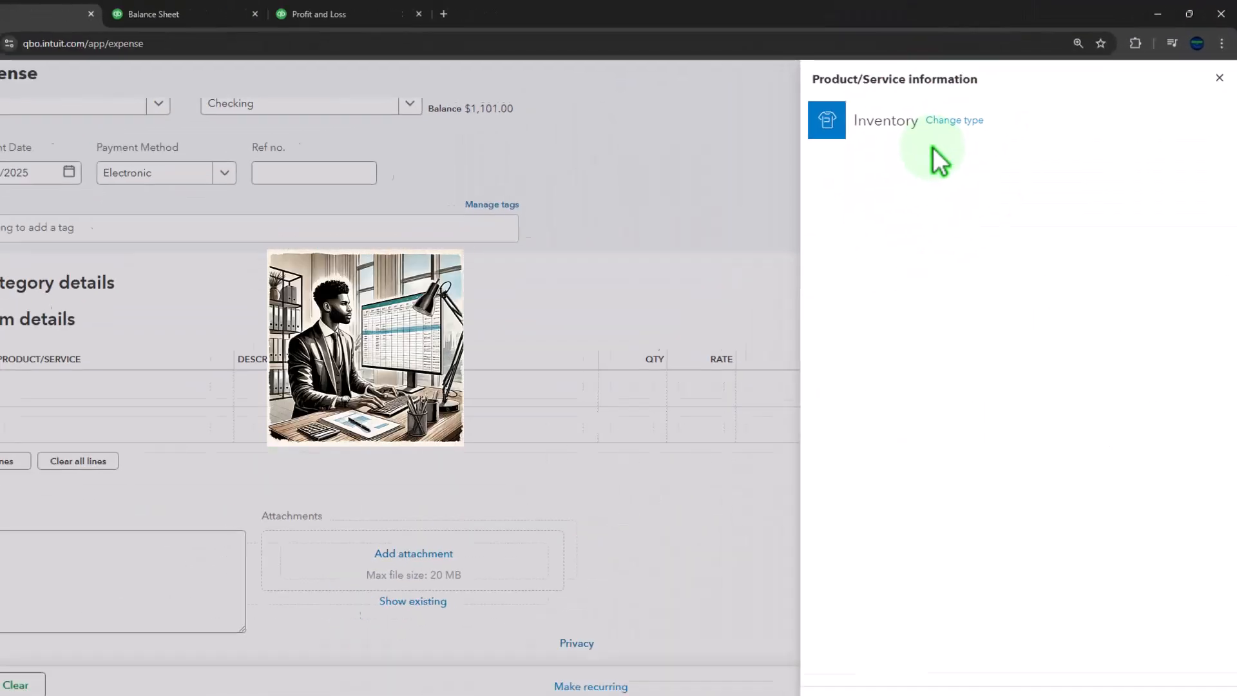
pyautogui.click(870, 223)
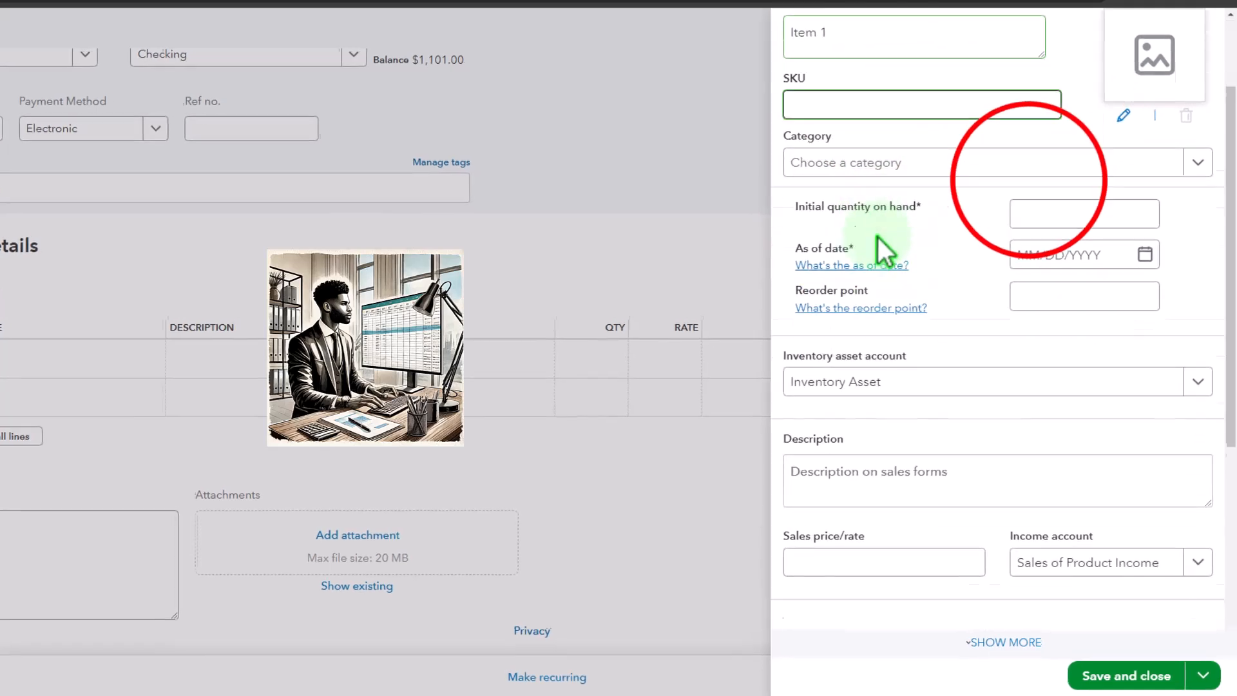
# Step: Set the new item's initial quantity on hand to 0, as-of date to 01/03/2025 and reorder point to 0
pyautogui.click(1030, 336)
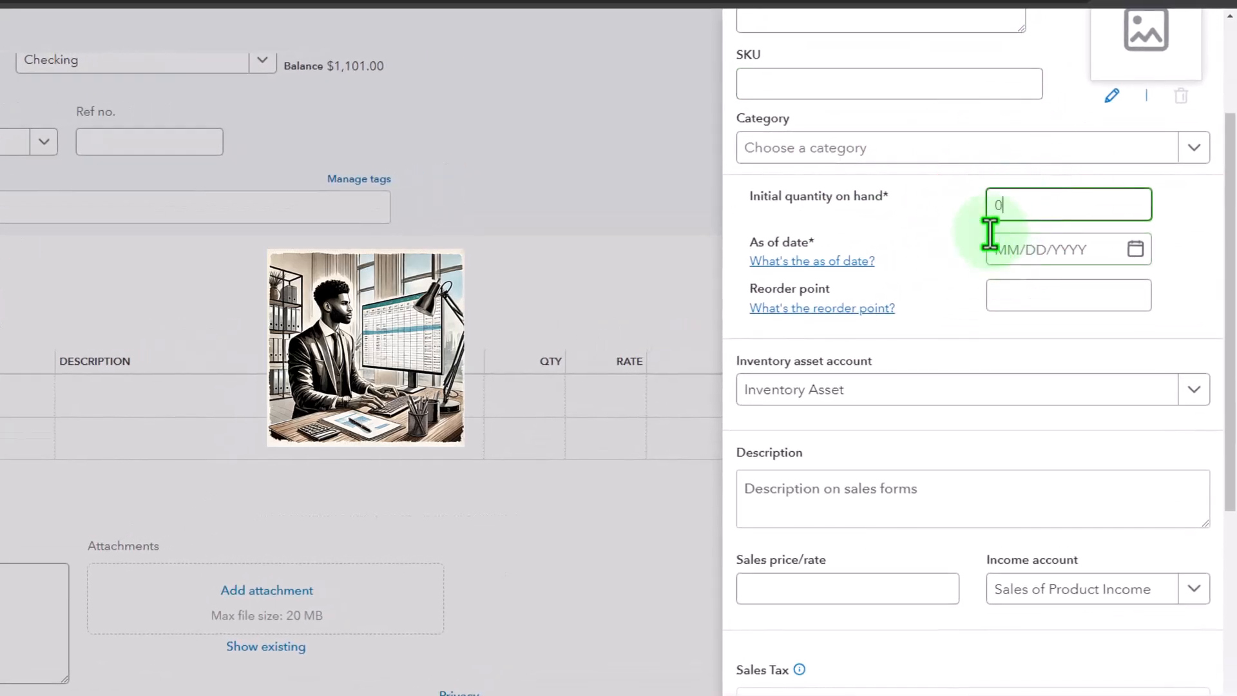
pyautogui.click(1137, 252)
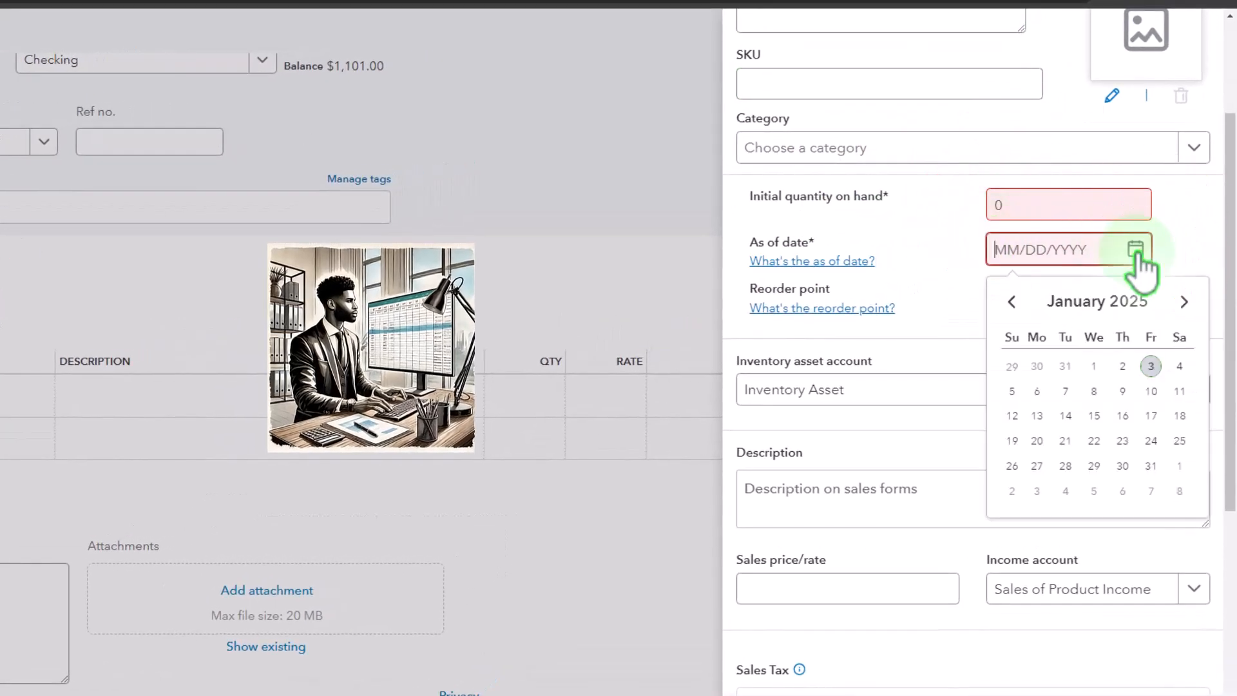
pyautogui.click(1151, 366)
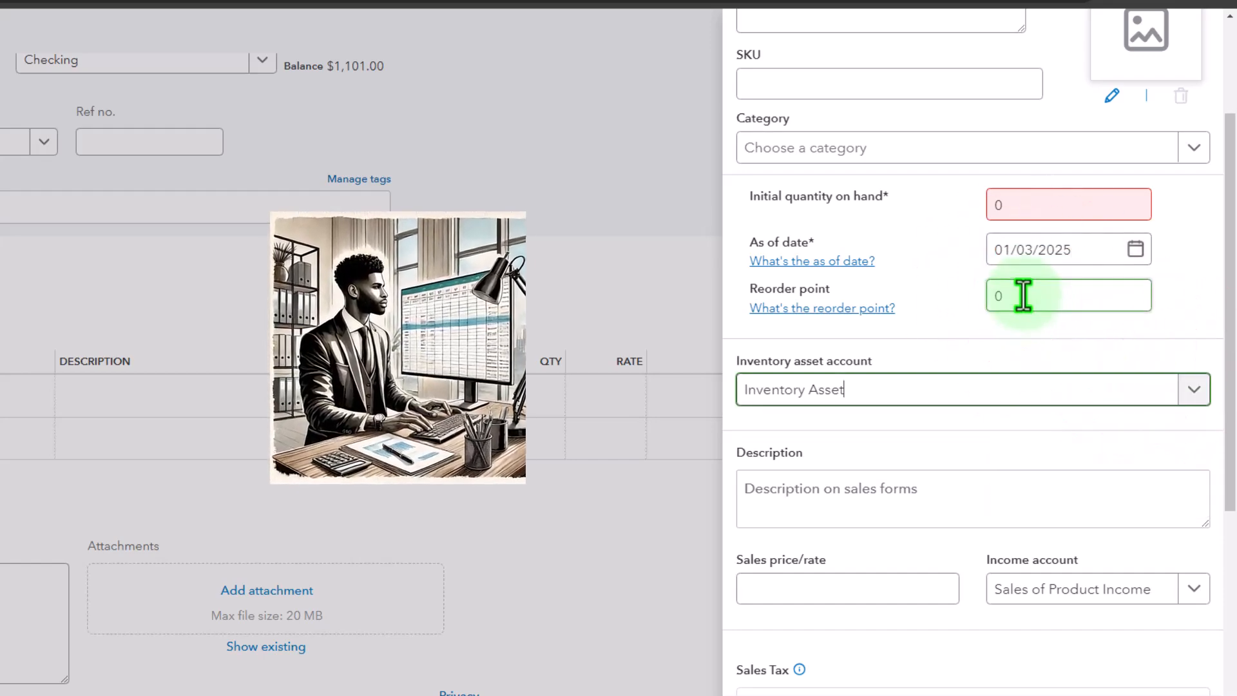
pyautogui.scroll(-3, 849, 357)
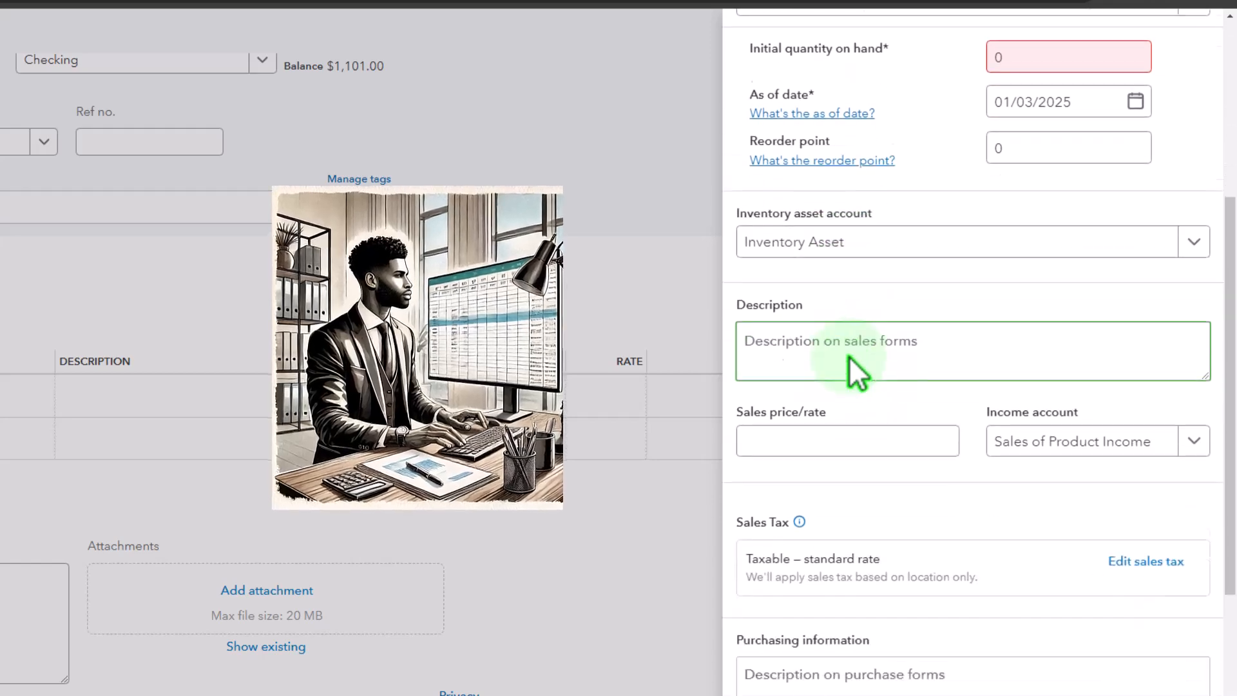
# Step: Enter Item 1 as the sales description and set the sales price to 150
pyautogui.click(837, 338)
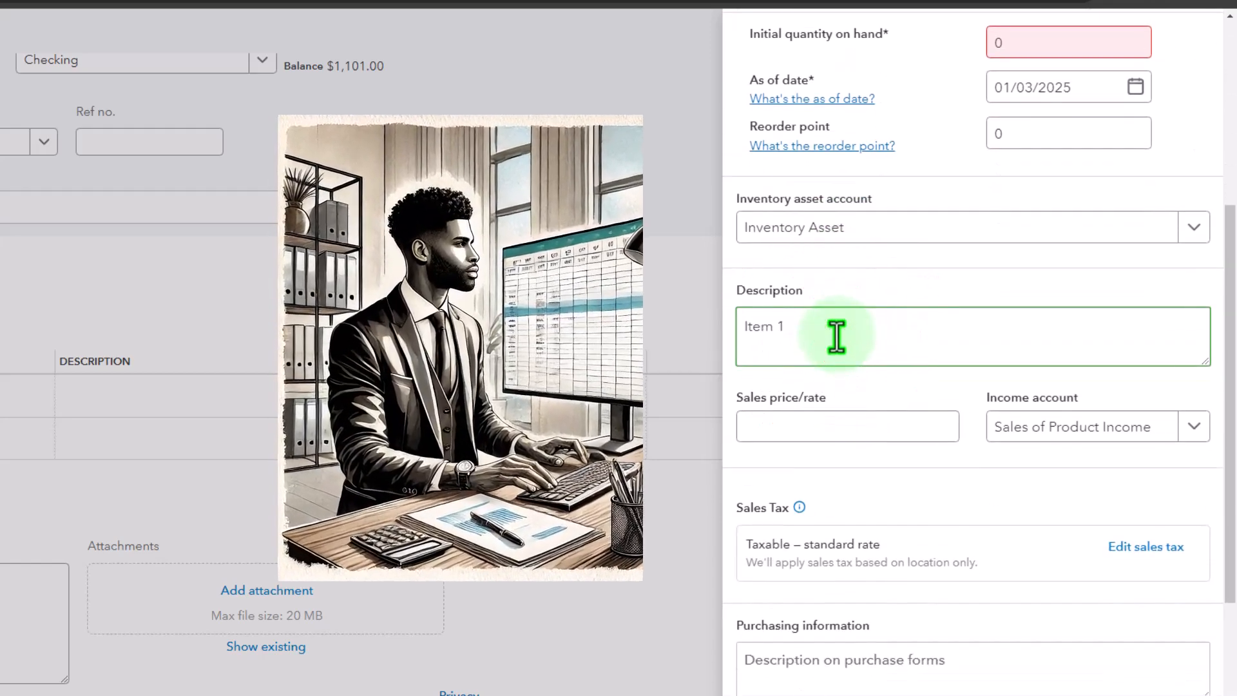
pyautogui.scroll(-2, 837, 336)
pyautogui.click(846, 357)
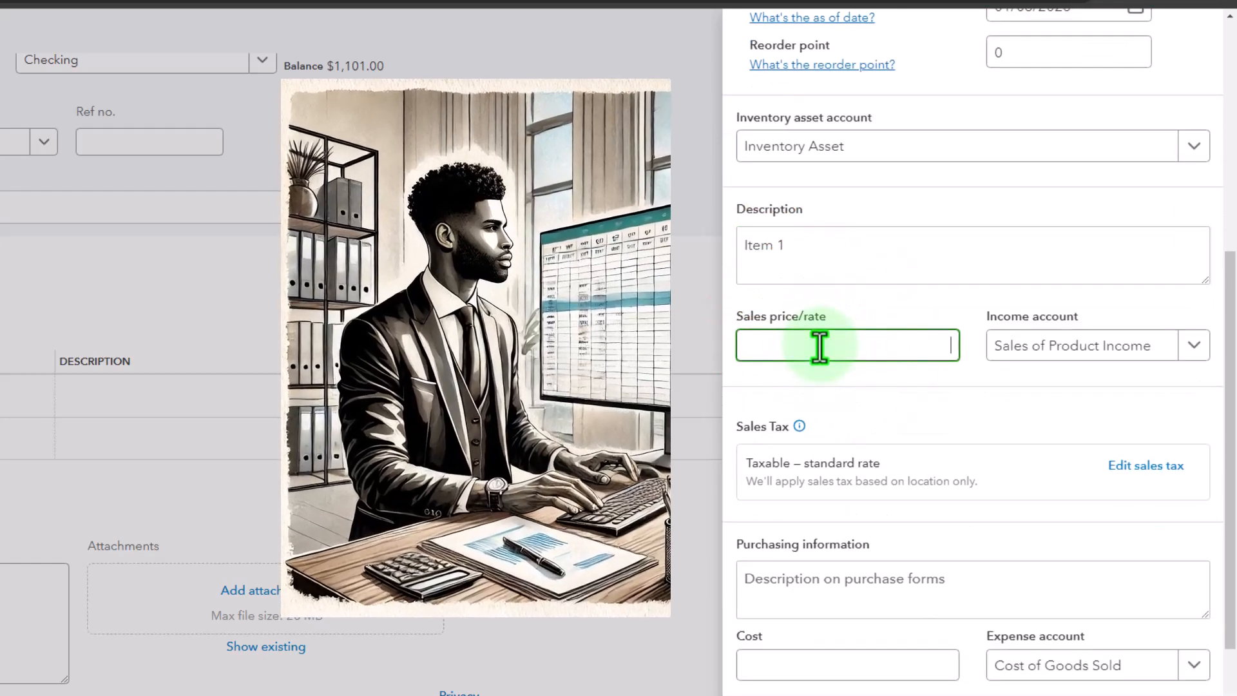
pyautogui.write('150')
pyautogui.press('Tab')
pyautogui.scroll(-2, 825, 337)
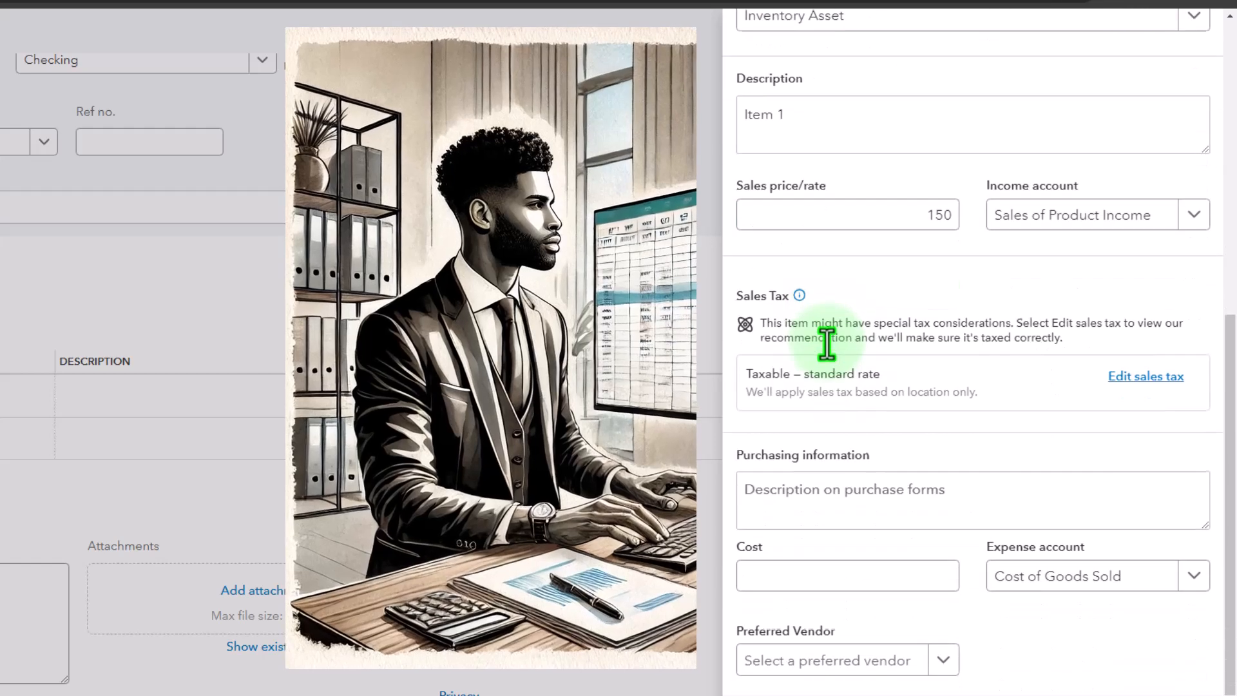
# Step: Set the item's purchase cost to 75 and save the new inventory item
pyautogui.click(856, 587)
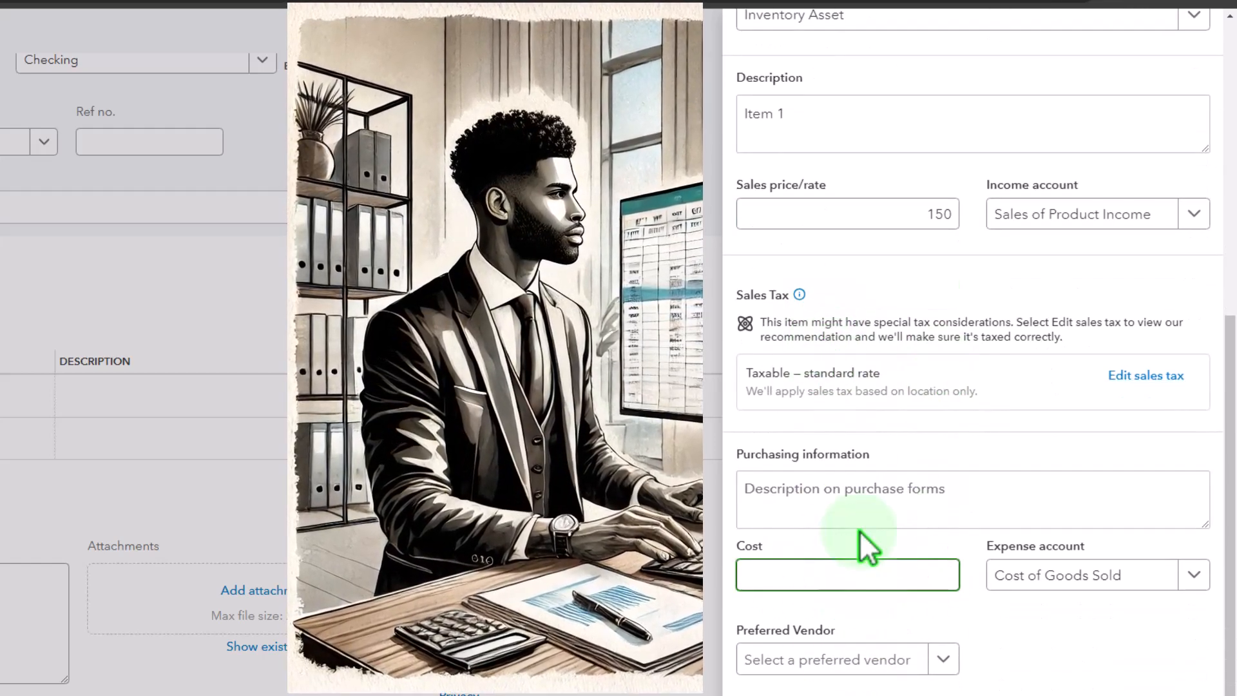
pyautogui.write('75')
pyautogui.press('Tab')
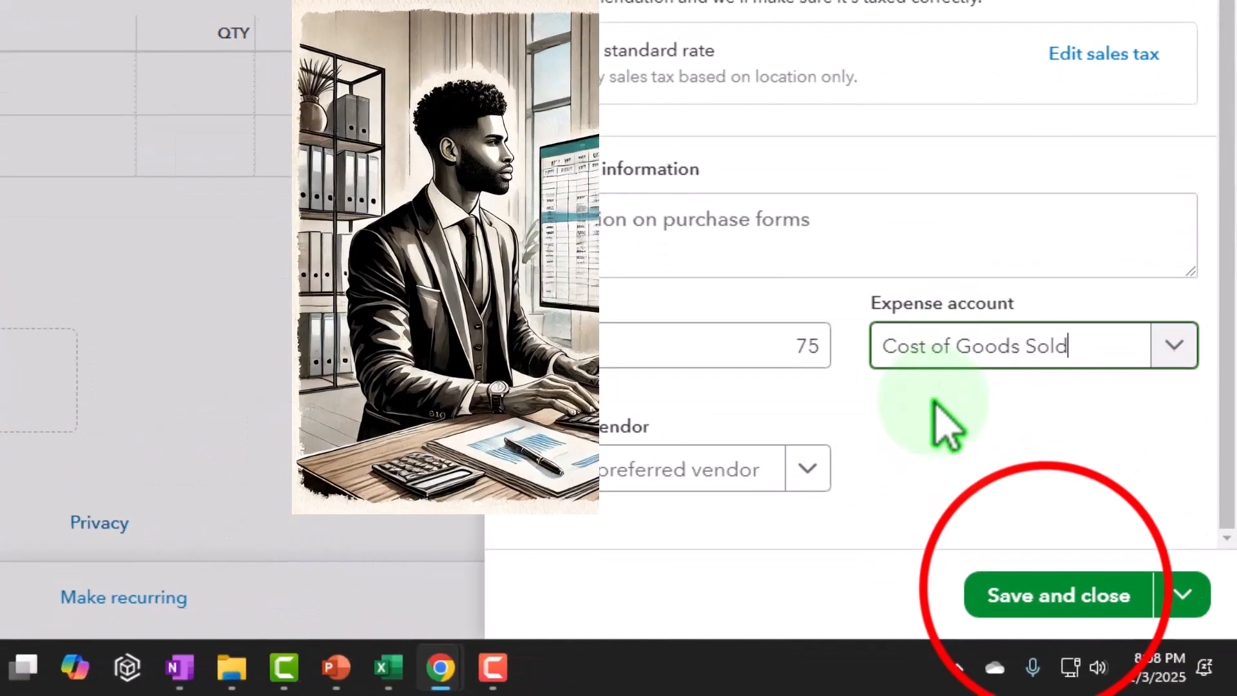
pyautogui.click(1057, 594)
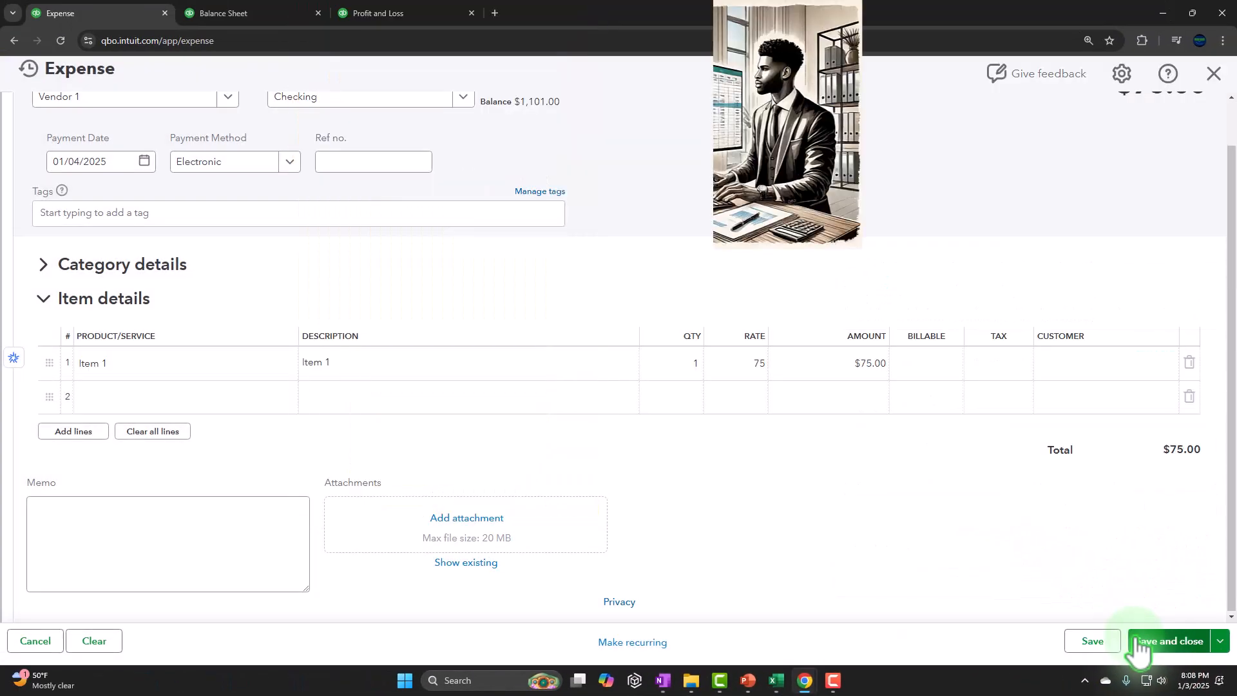
# Step: Set the quantity of Item 1 on the expense line to 3, keeping the rate of 75
pyautogui.click(698, 366)
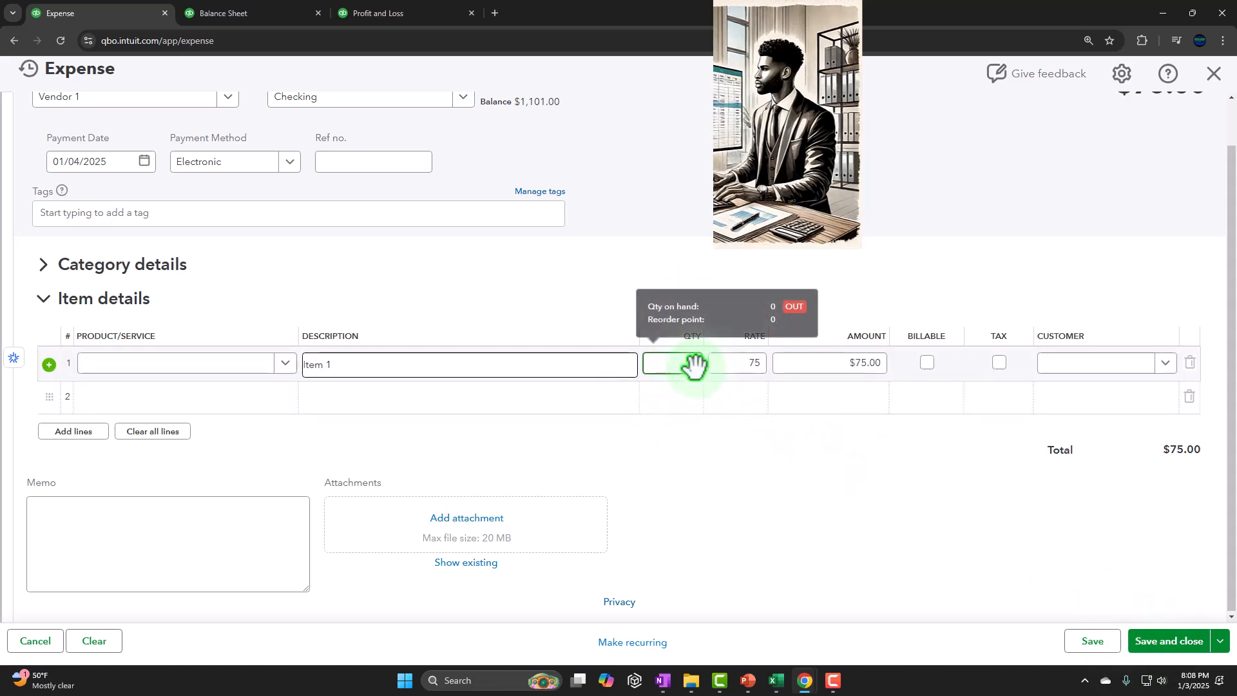
pyautogui.write('3')
pyautogui.press('Tab')
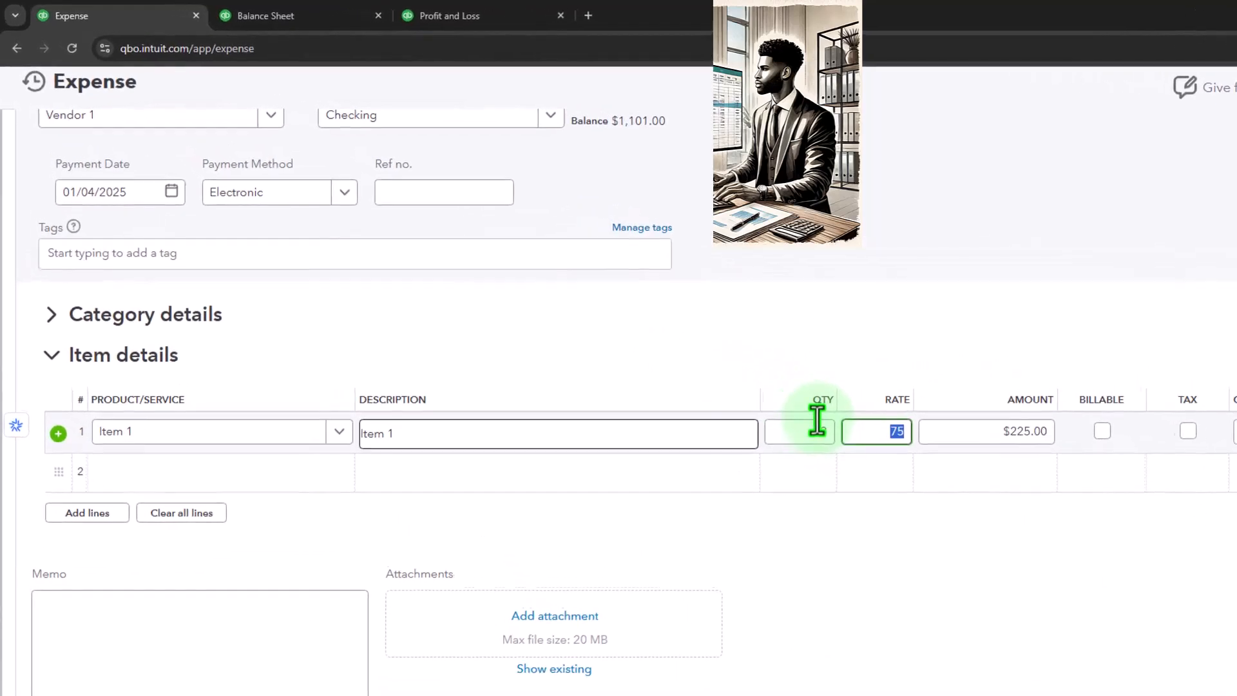
pyautogui.press('Tab')
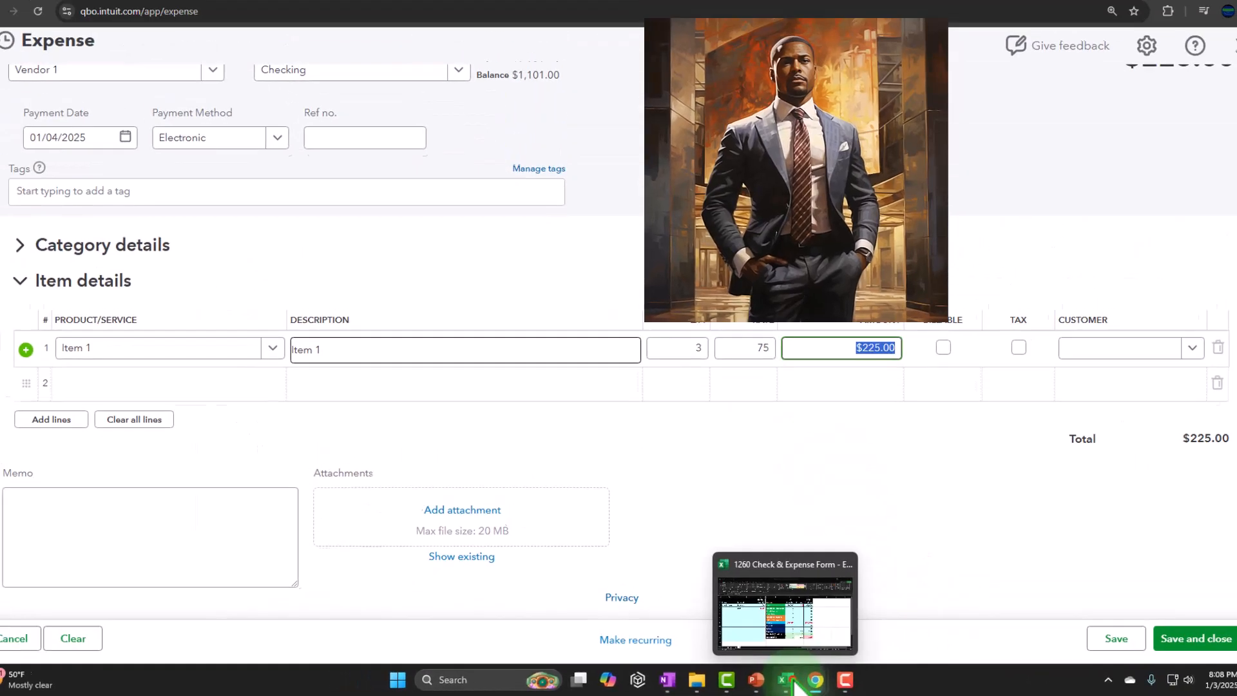
# Step: Switch to the Excel worksheet and enter "Expense form" in cell A6 of the Form column
pyautogui.click(799, 685)
pyautogui.click(169, 224)
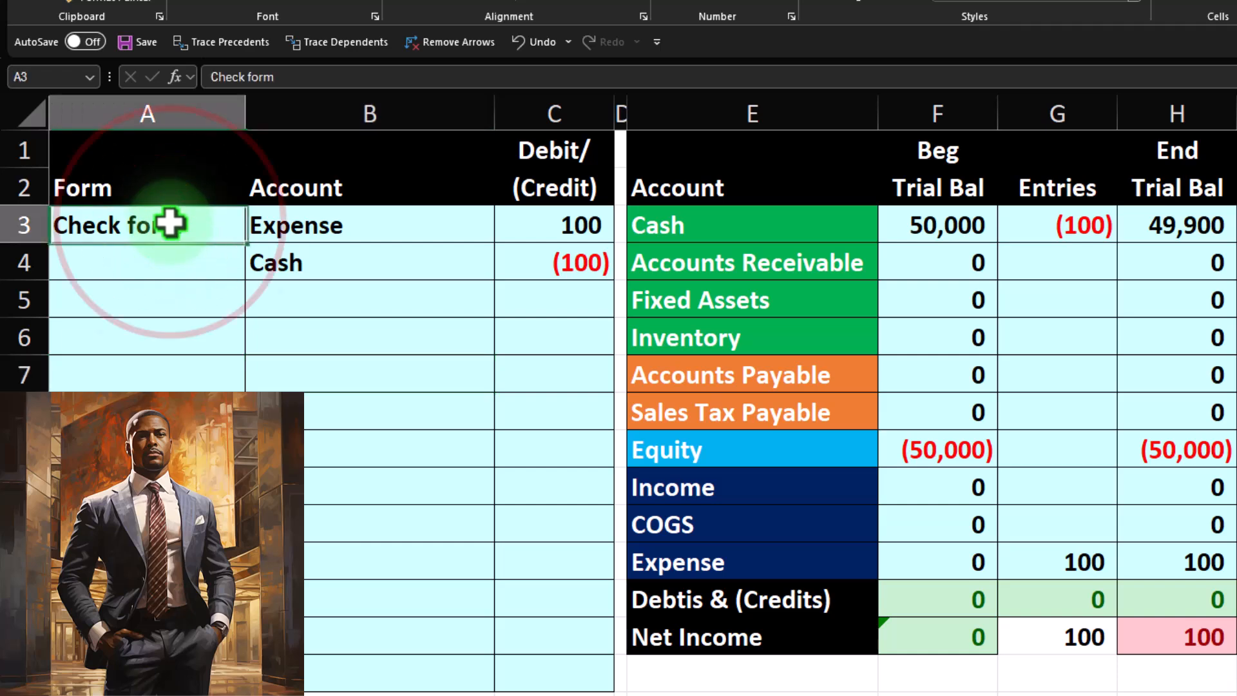
pyautogui.press('Down')
pyautogui.press('Down')
pyautogui.press('Down')
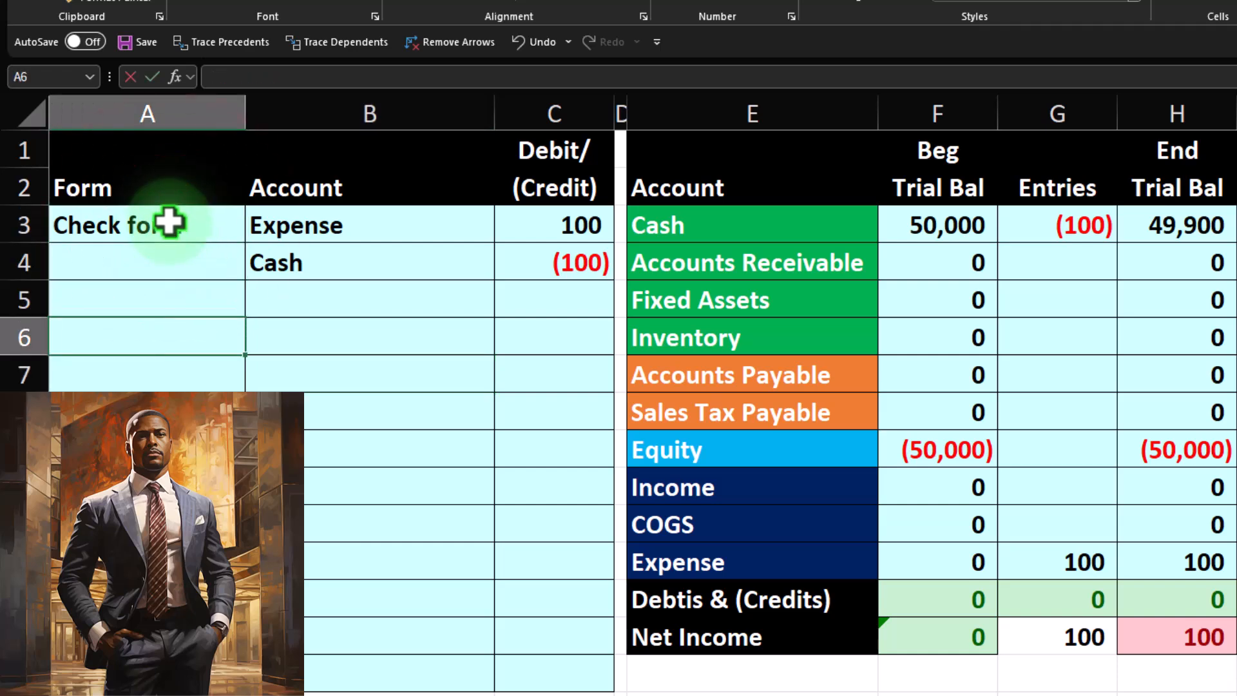
pyautogui.write('Expens')
pyautogui.press('BackSpace')
pyautogui.press('BackSpace')
pyautogui.write('nse form')
pyautogui.press('Tab')
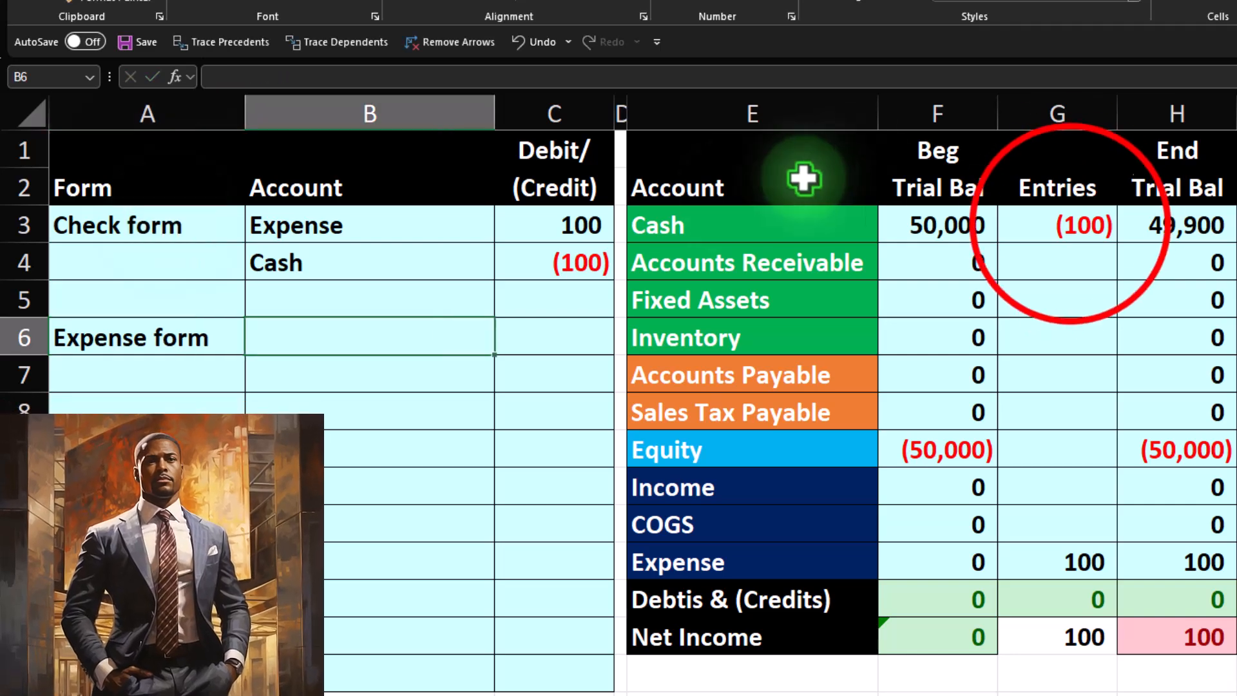
# Step: Clear the check form's postings from the trial balance Entries column, G3 to G12
pyautogui.moveTo(1070, 213); pyautogui.dragTo(1082, 553)
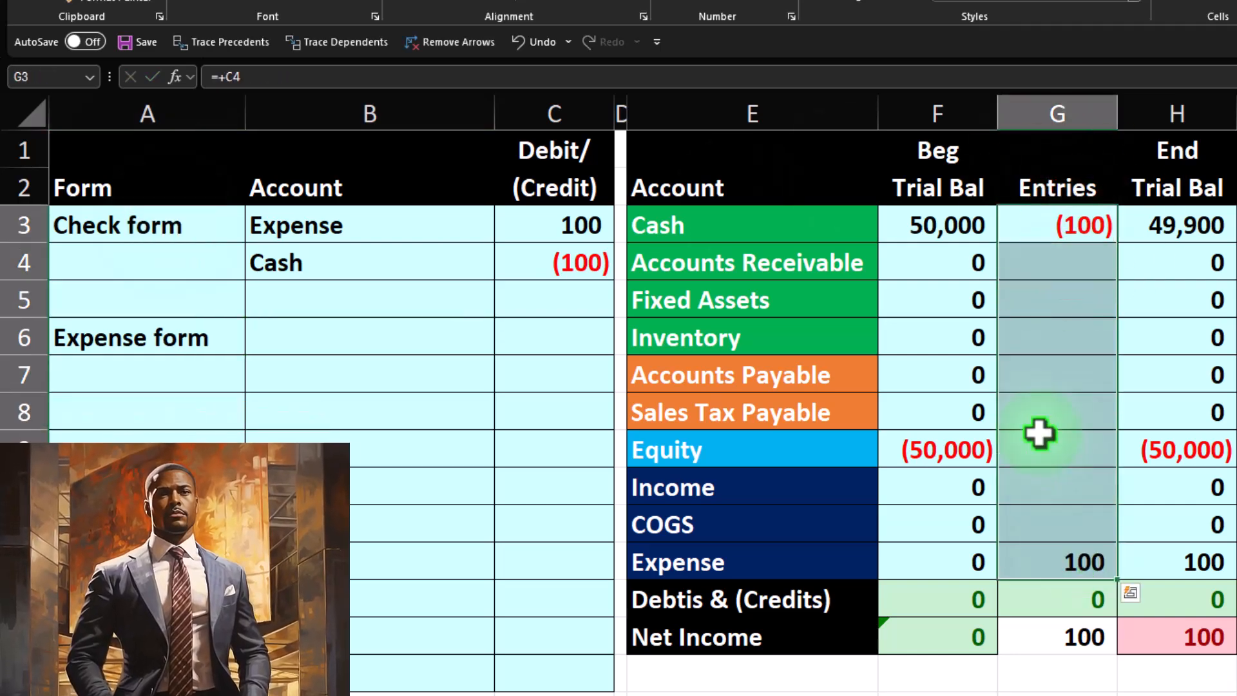
pyautogui.press('Delete')
pyautogui.press('Left')
pyautogui.press('Left')
pyautogui.press('Left')
pyautogui.press('Left')
pyautogui.press('Down')
pyautogui.press('Down')
pyautogui.press('Down')
pyautogui.press('Left')
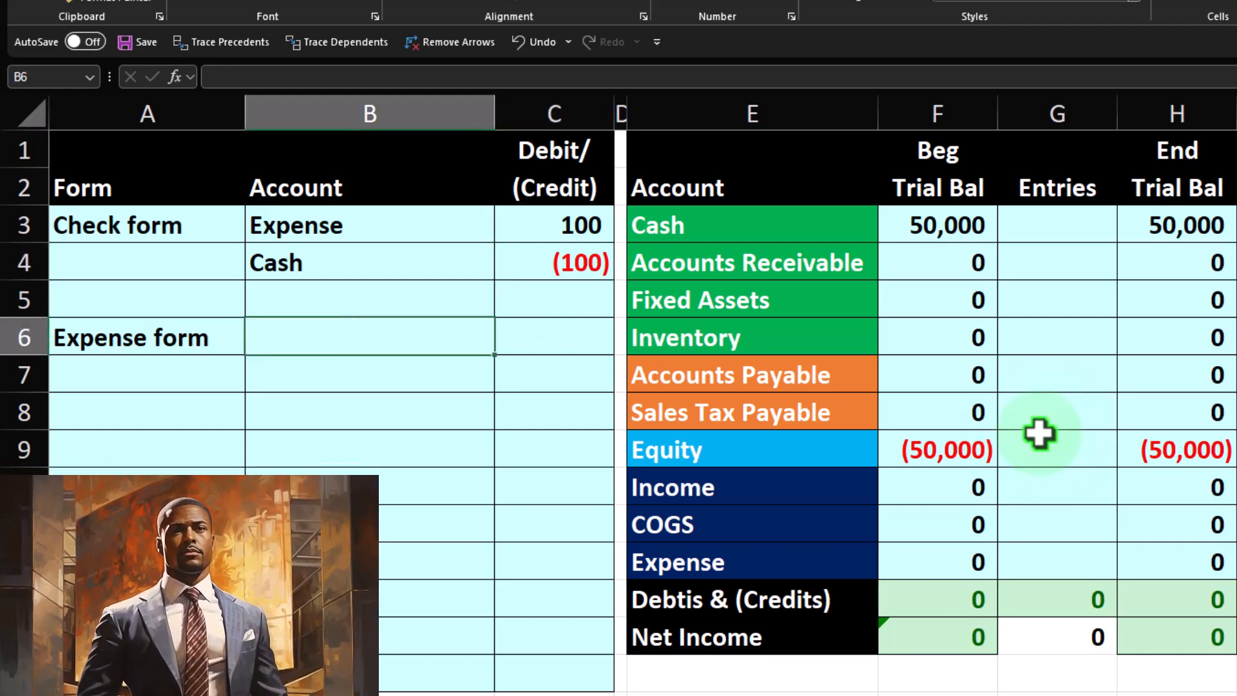
# Step: Record the expense form's credit line with Cash in B7 and -225 in C7
pyautogui.press('Down')
pyautogui.press('Right')
pyautogui.press('Up')
pyautogui.press('Up')
pyautogui.press('Up')
pyautogui.press('Up')
pyautogui.press('Tab')
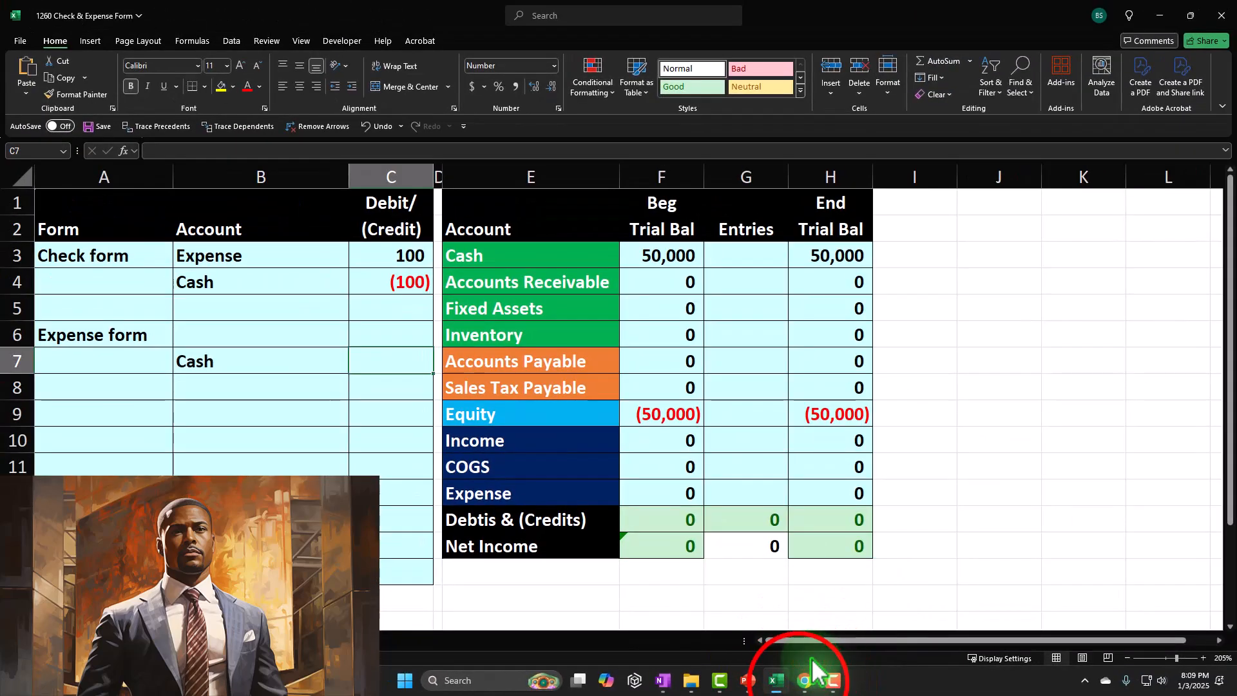
pyautogui.click(805, 680)
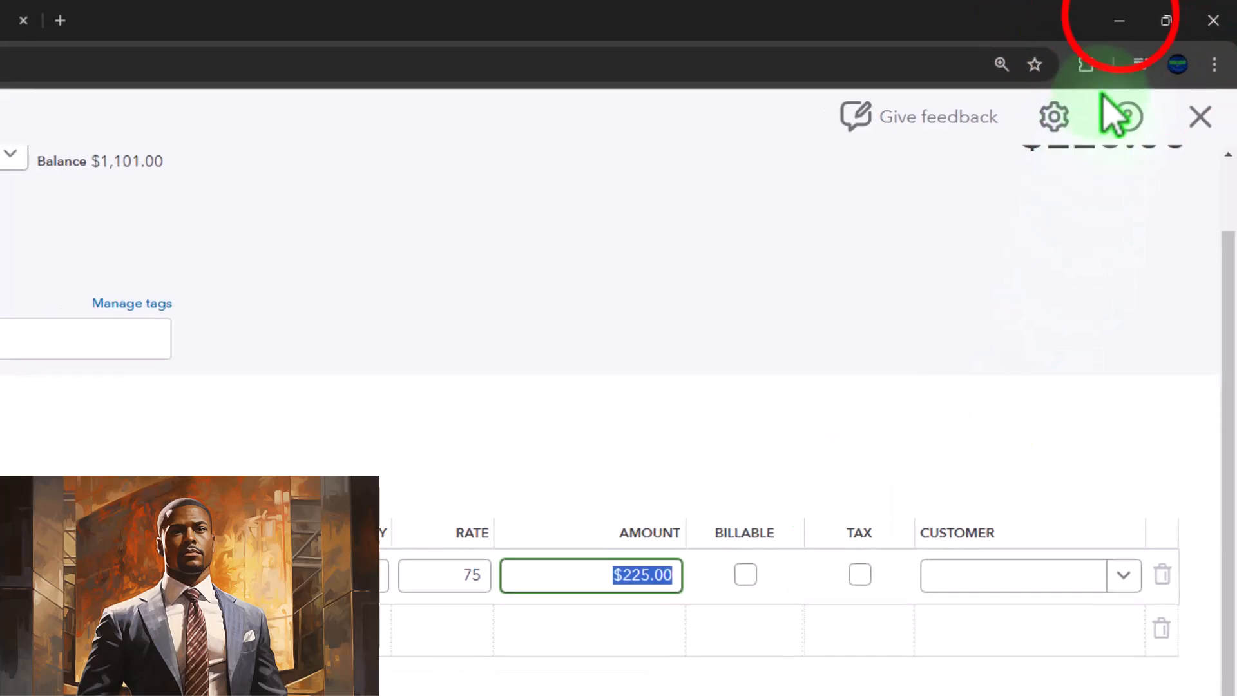
pyautogui.click(1119, 19)
pyautogui.click(553, 362)
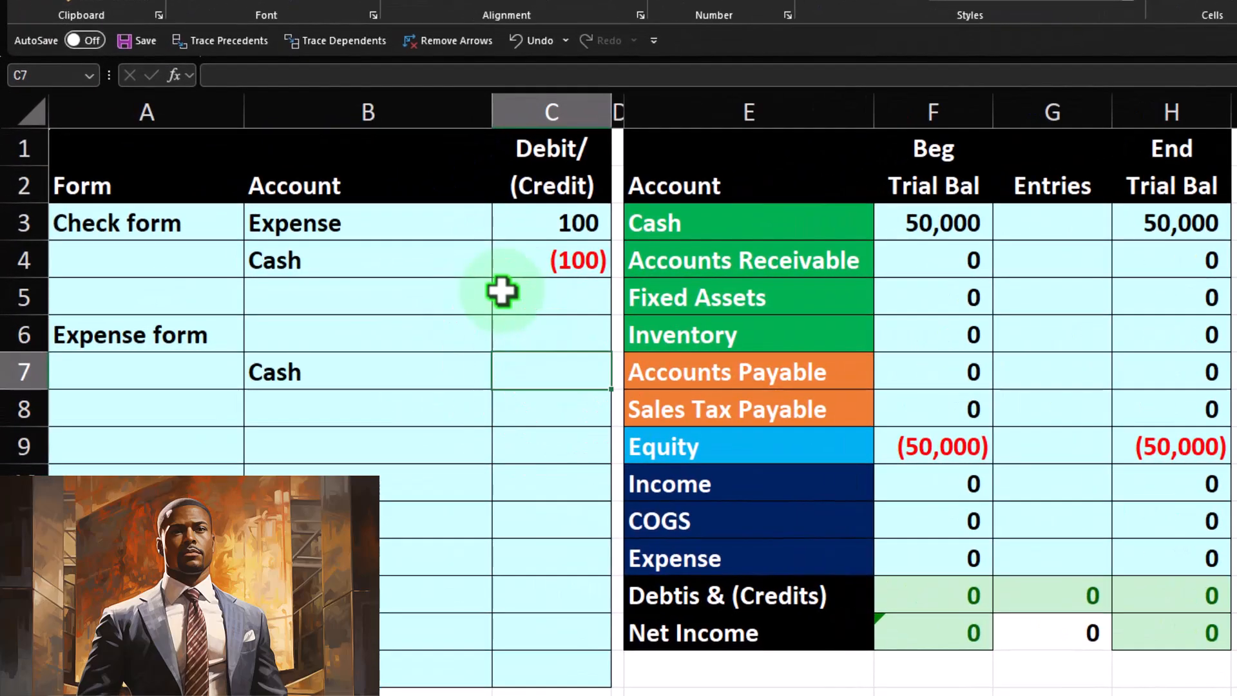
pyautogui.write('-225')
pyautogui.press('Return')
pyautogui.press('Left')
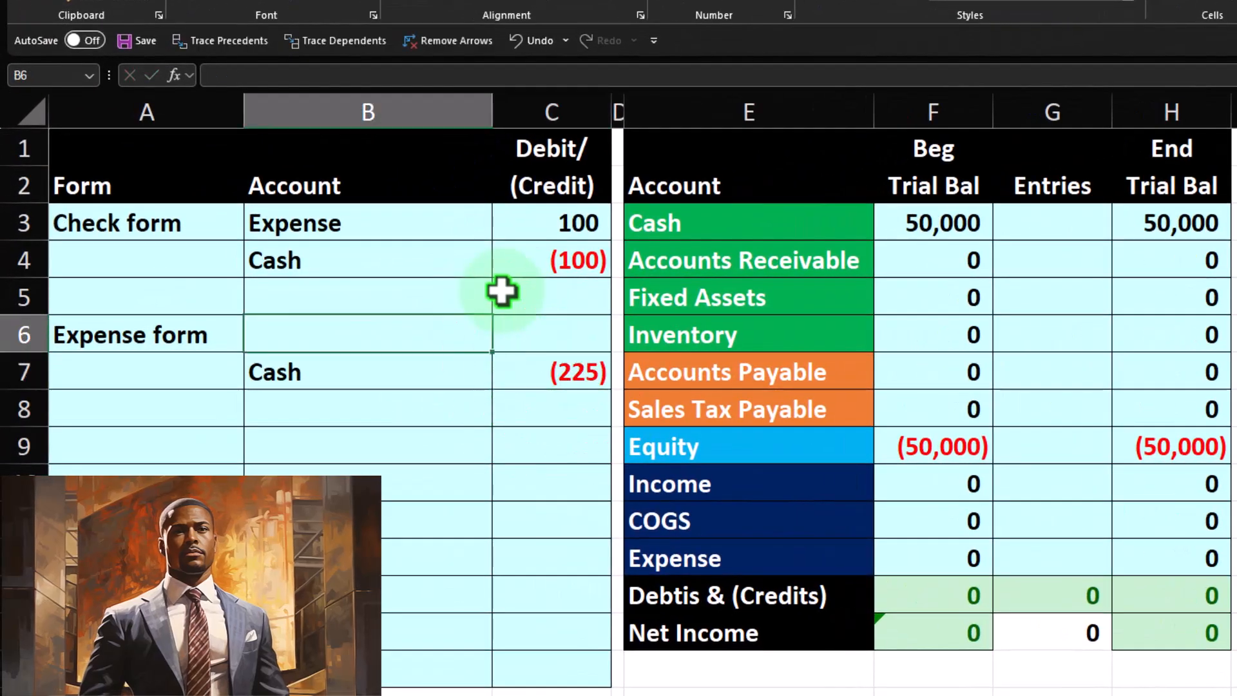
# Step: Record the expense form's debit line with Inventory in B6 and the formula -C7 in C6
pyautogui.press('Down')
pyautogui.press('Up')
pyautogui.press('Return')
pyautogui.press('Right')
pyautogui.press('Up')
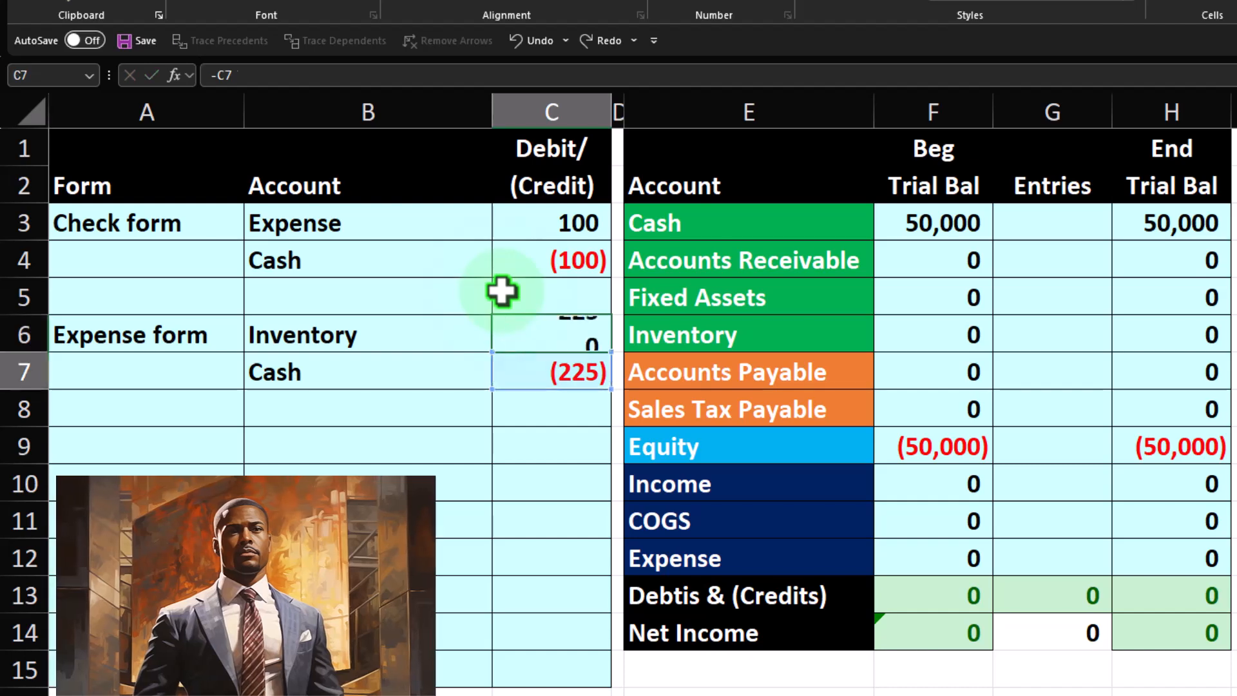
pyautogui.press('Return')
# Step: Post the 225 inventory debit from C6 to the Inventory row's Entries cell, G6
pyautogui.press('Up')
pyautogui.press('Right')
pyautogui.press('Right')
pyautogui.press('Right')
pyautogui.press('Right')
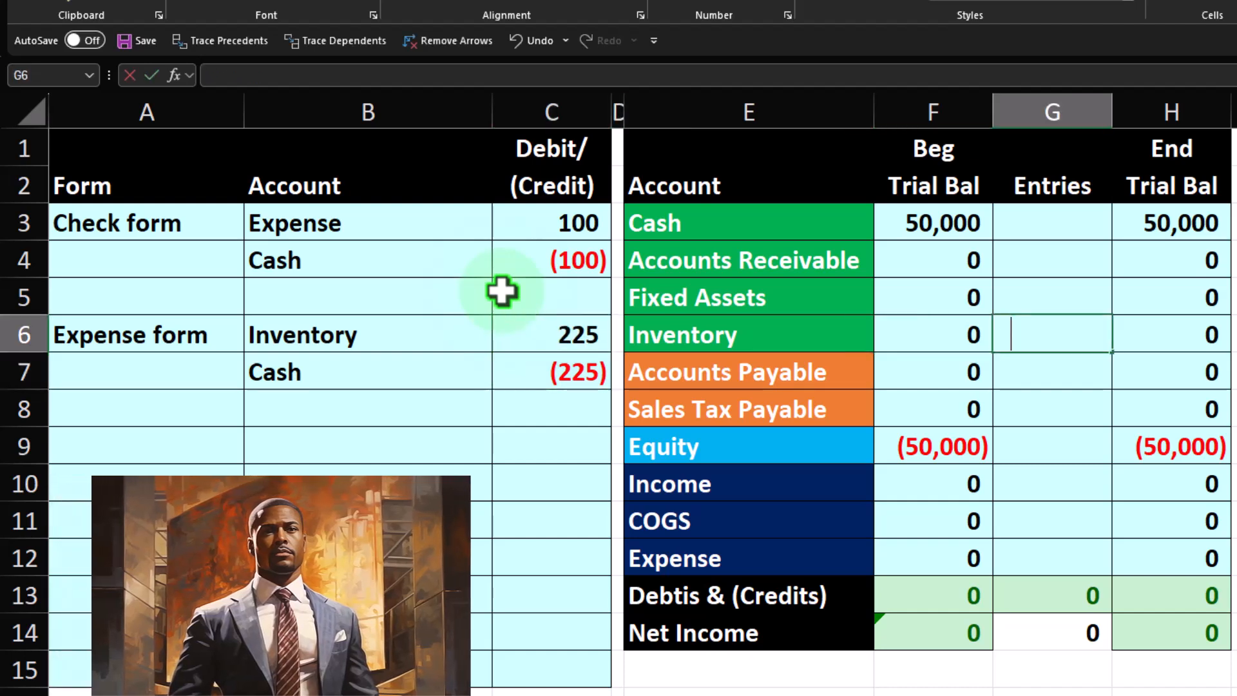
pyautogui.press('Return')
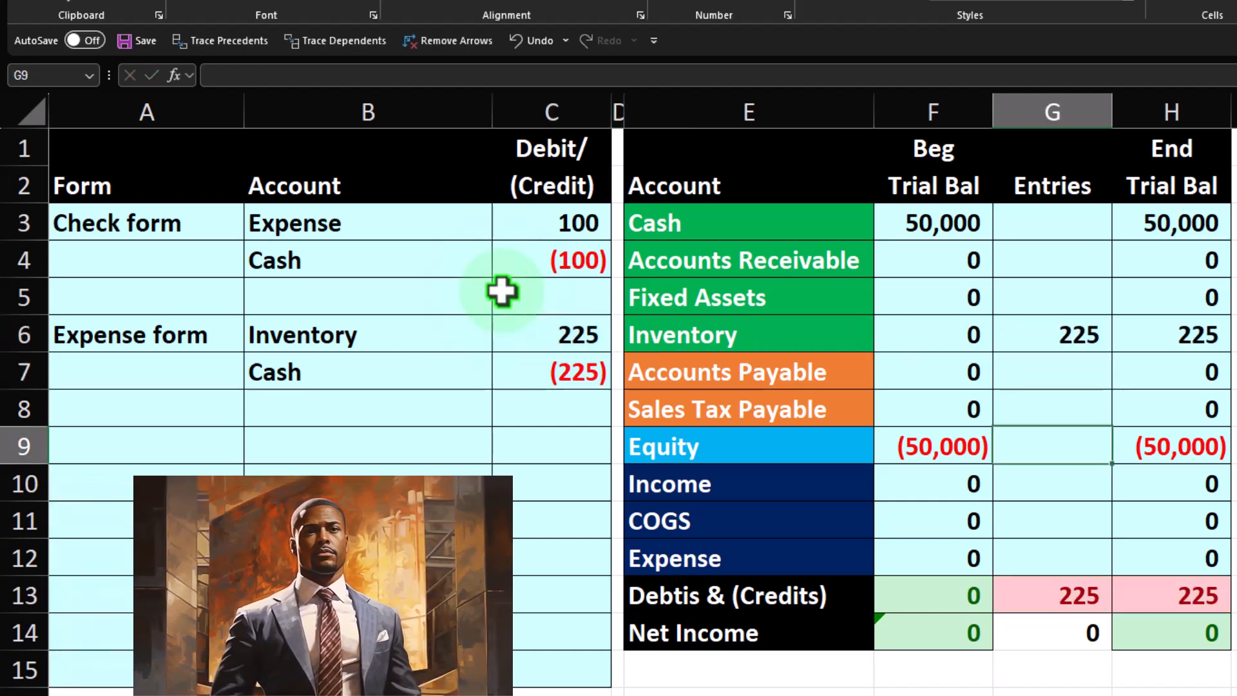
# Step: Post the cash credit to the Cash row's Entries cell G3 with the formula +C7
pyautogui.press('Up')
pyautogui.press('Up')
pyautogui.press('Up')
pyautogui.press('Up')
pyautogui.press('Up')
pyautogui.press('Up')
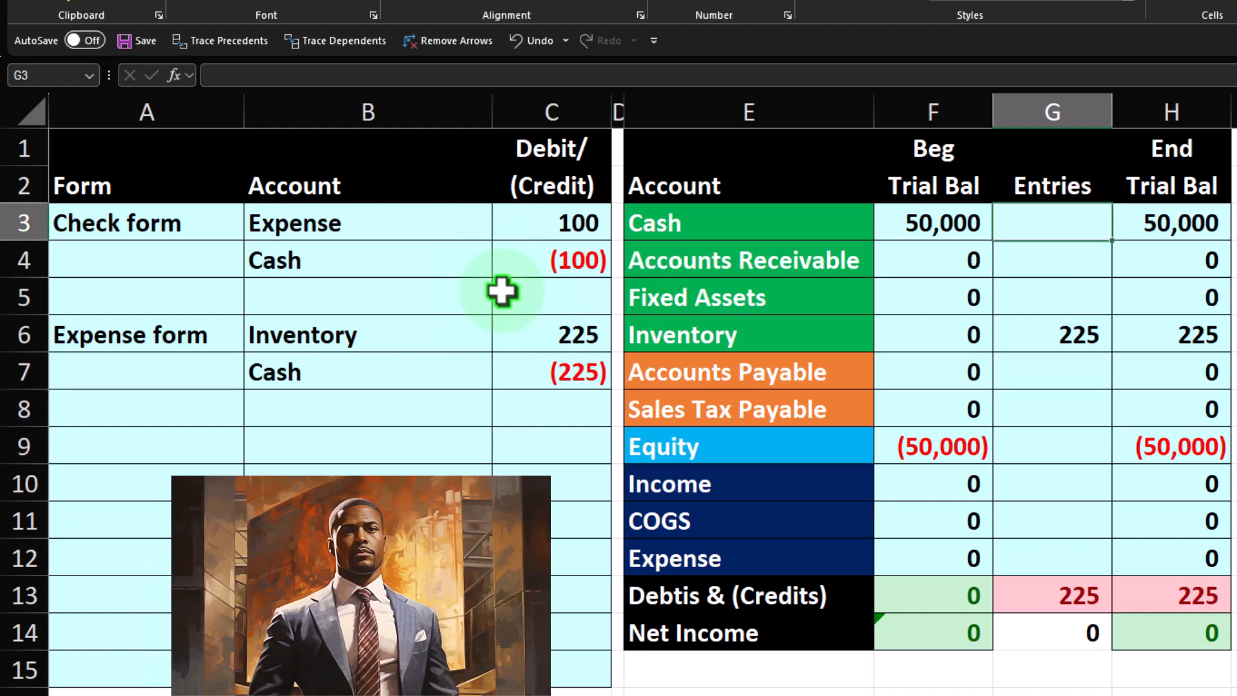
pyautogui.write('+C7')
pyautogui.press('Left')
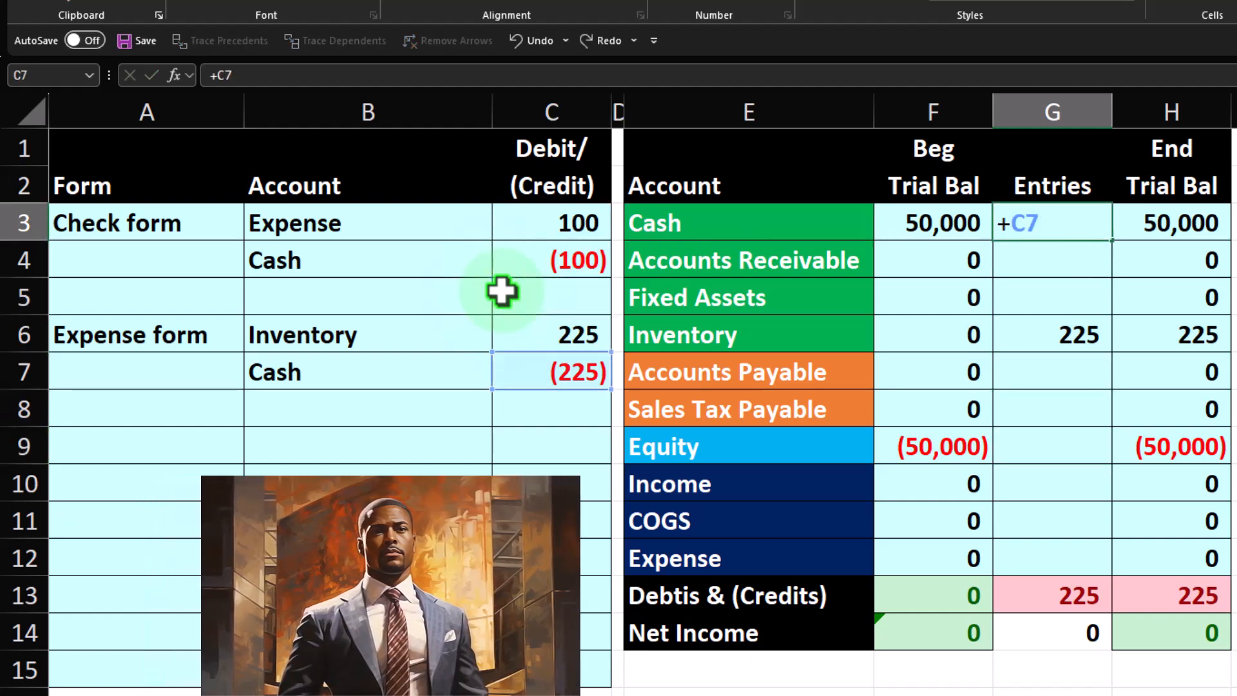
pyautogui.press('Return')
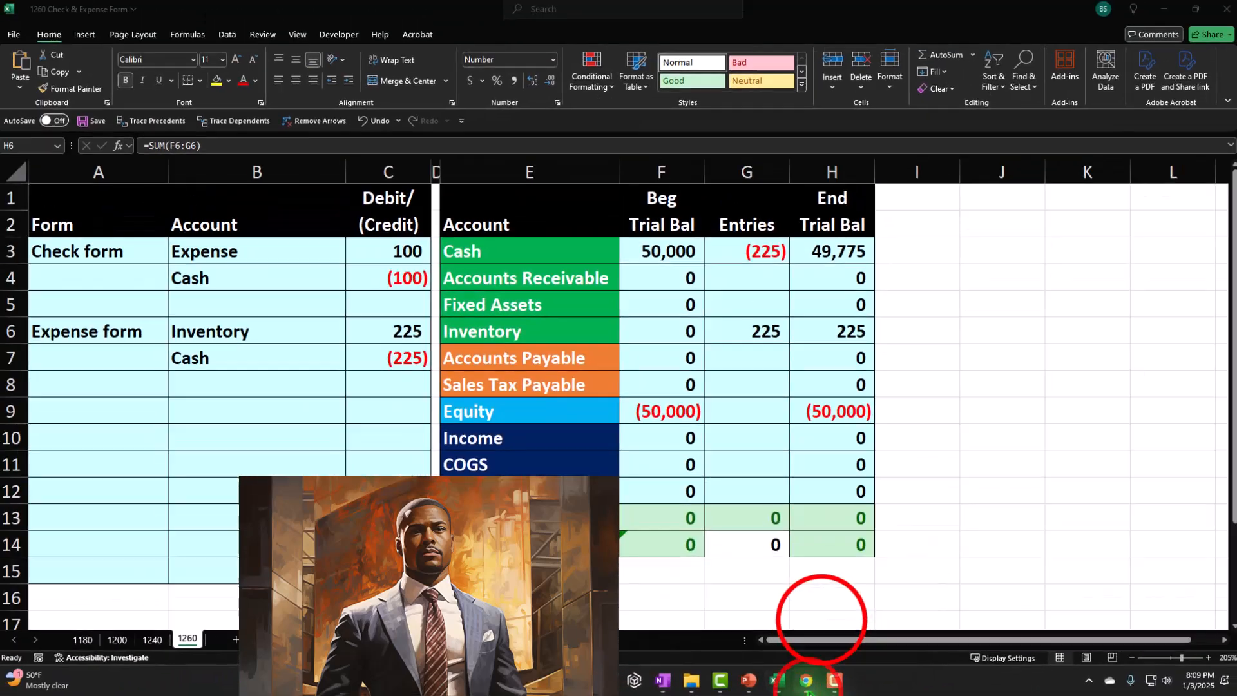
# Step: Switch back to QuickBooks in Chrome, then save and close the Vendor 1 expense
pyautogui.click(898, 687)
pyautogui.click(921, 570)
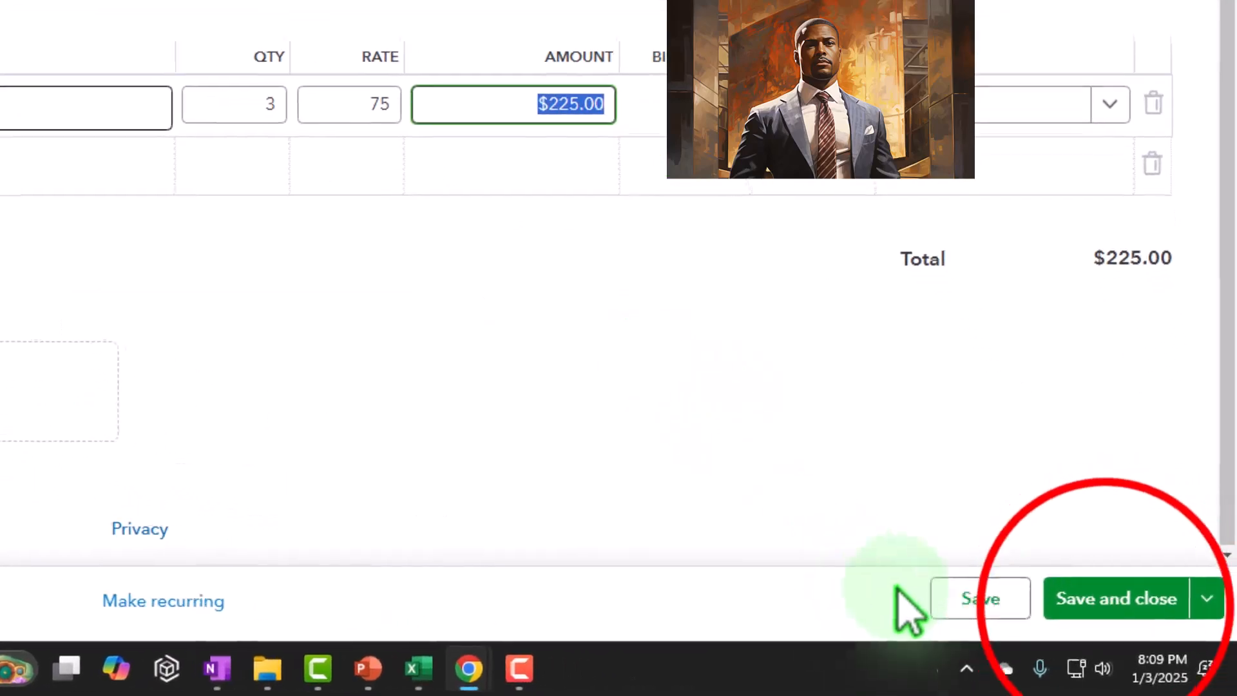
pyautogui.click(1127, 624)
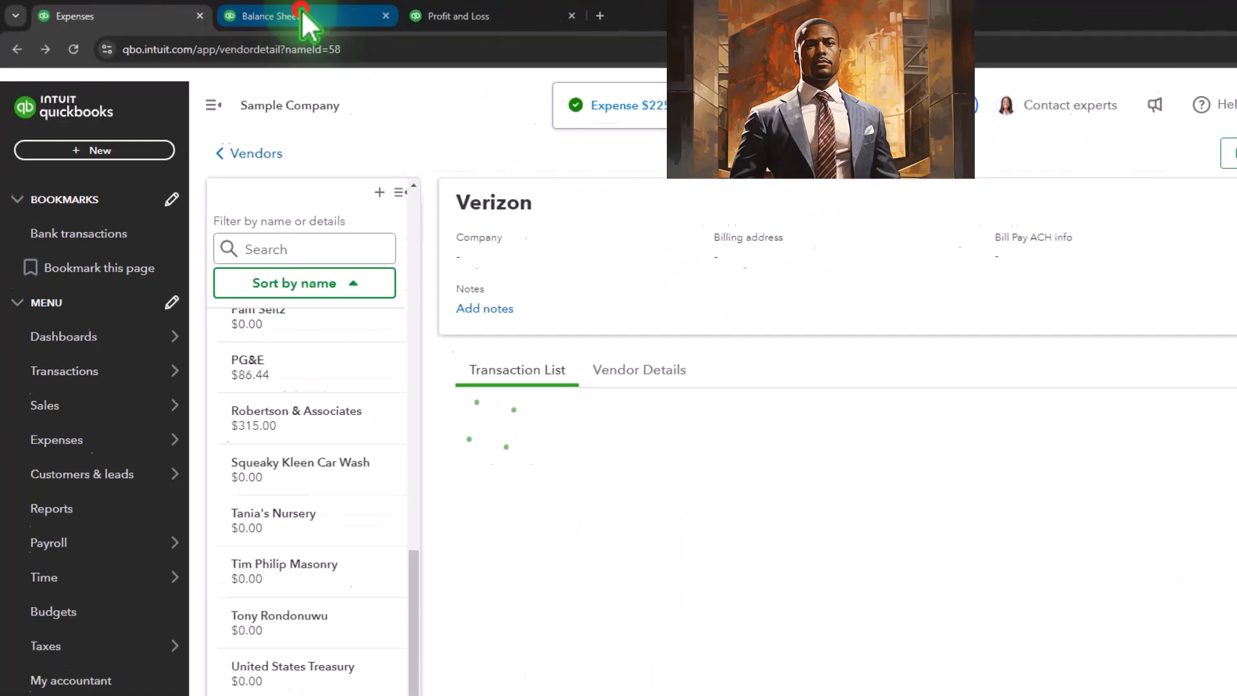
# Step: Rerun the Balance Sheet report and open the transaction report behind the 2025 Checking balance
pyautogui.click(316, 23)
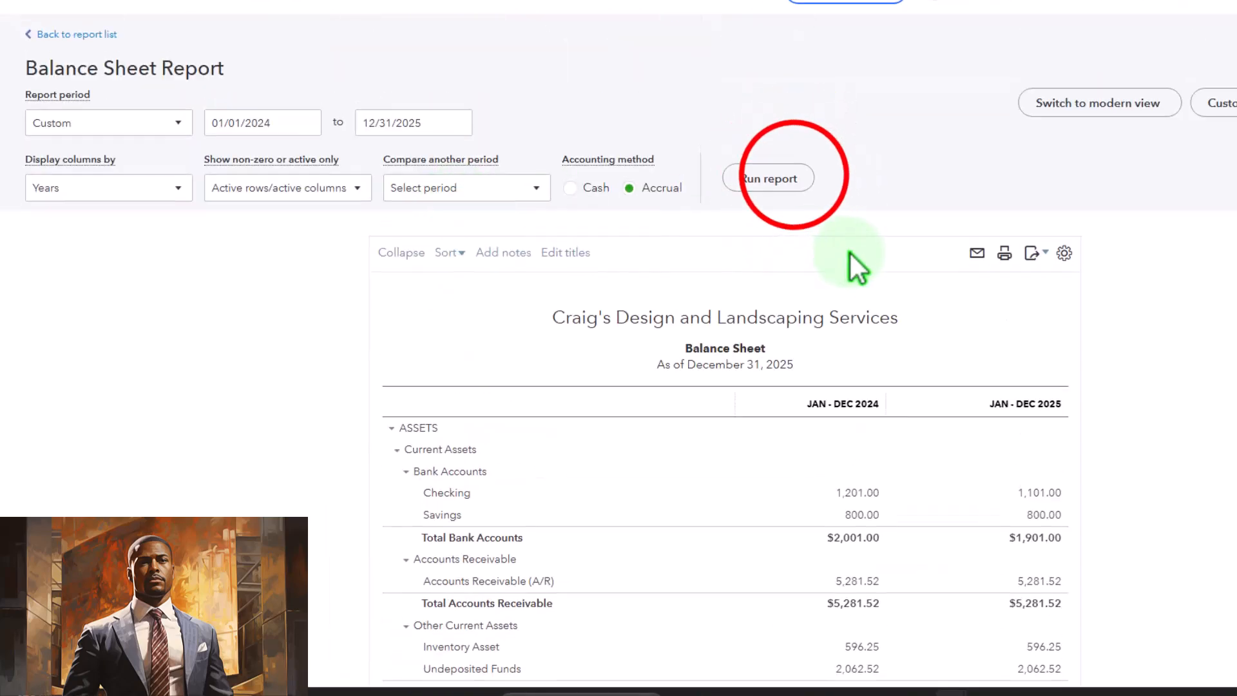
pyautogui.click(798, 182)
pyautogui.scroll(-2, 709, 264)
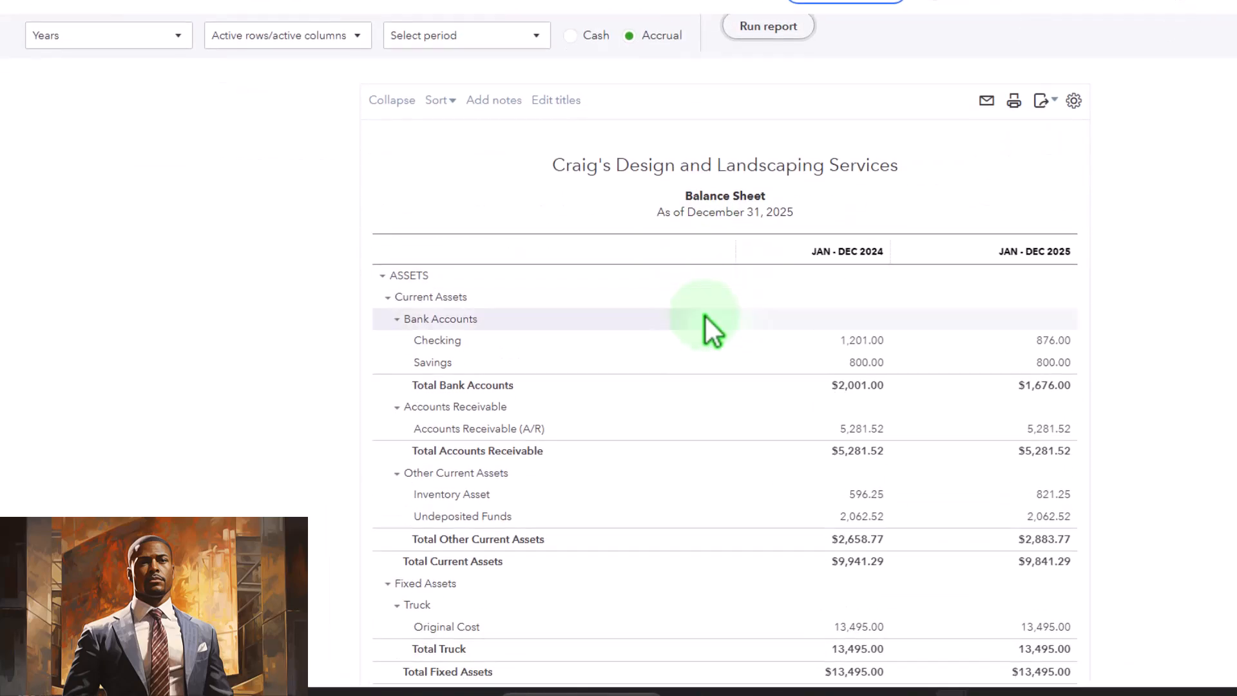
pyautogui.hotkey('ctrl', '+')
pyautogui.click(1091, 386)
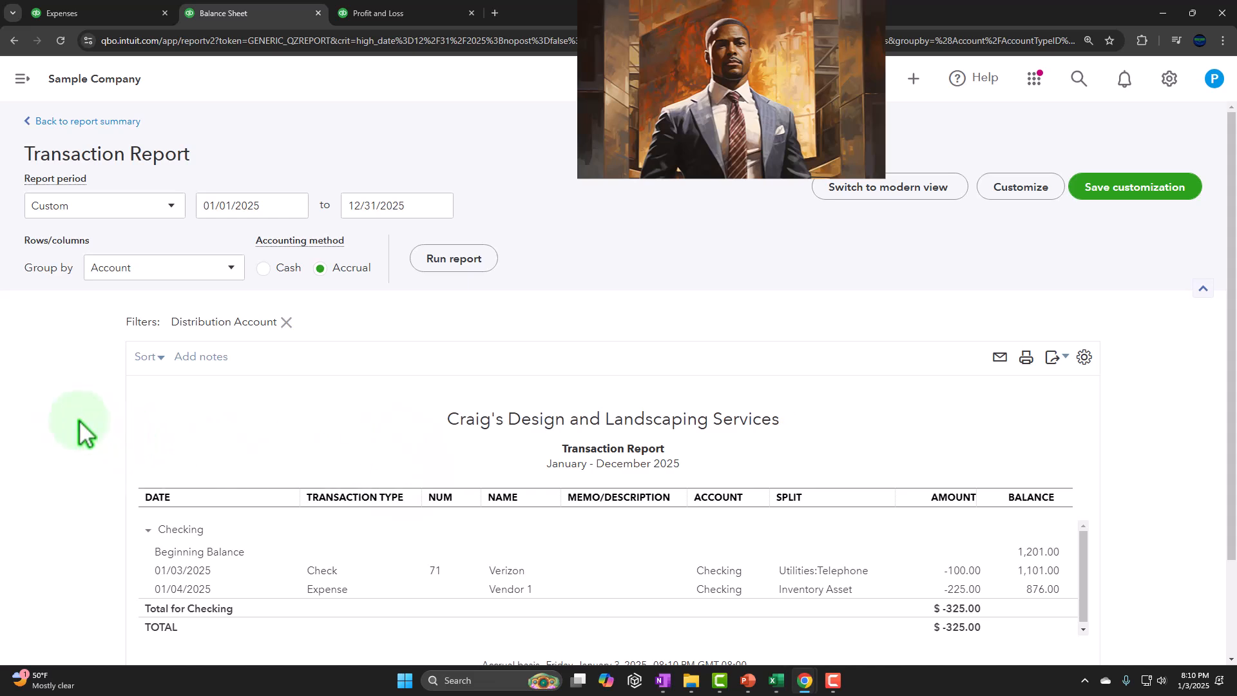
# Step: Open the 225.00 Vendor 1 expense from the Checking transaction report, close it, and return to the Balance Sheet summary
pyautogui.scroll(-2, 276, 359)
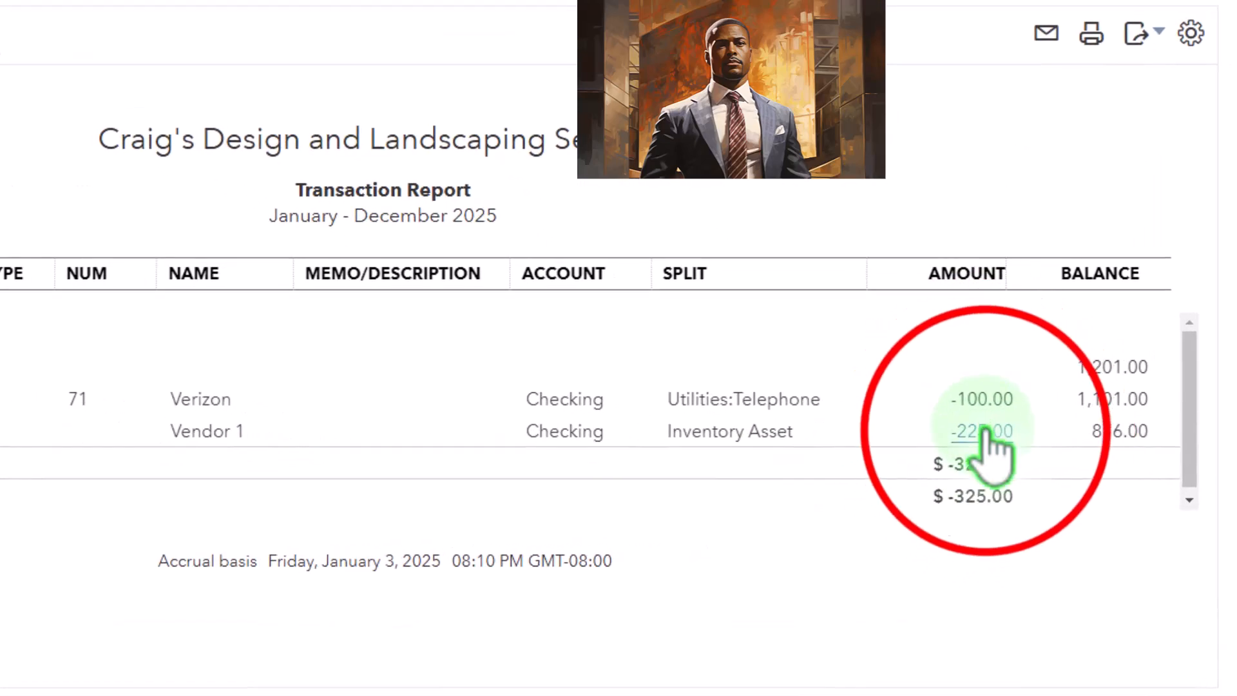
pyautogui.click(984, 441)
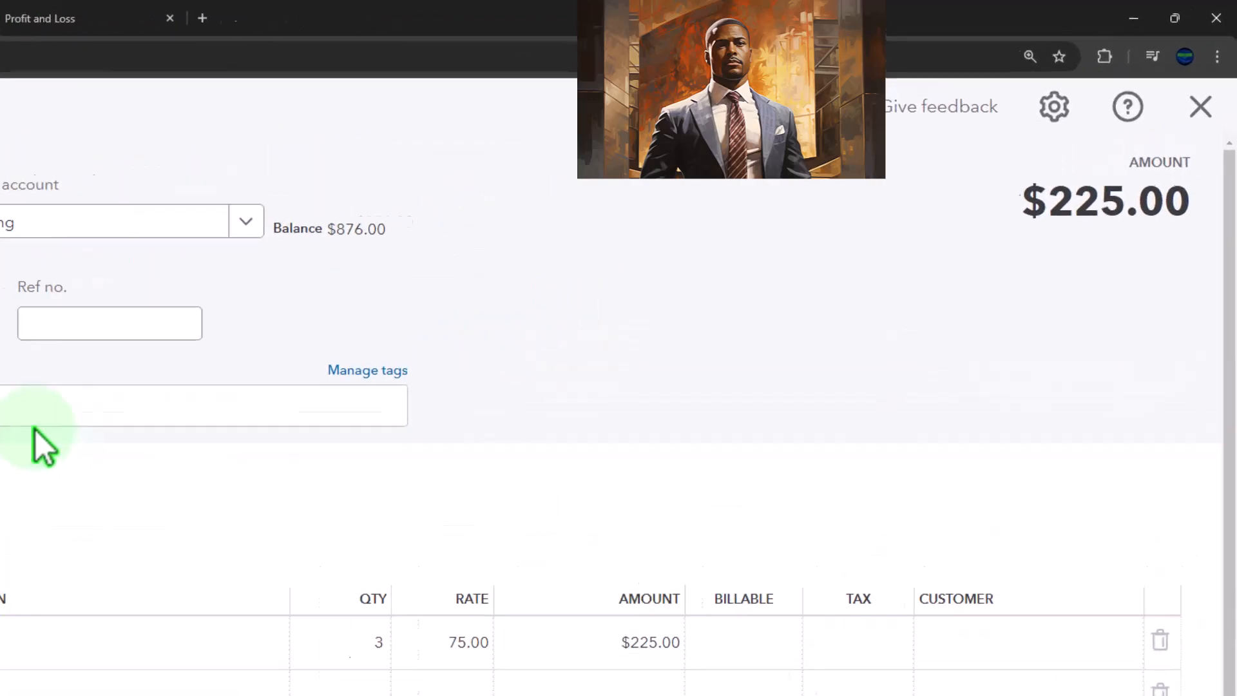
pyautogui.click(1201, 106)
pyautogui.scroll(3, 230, 251)
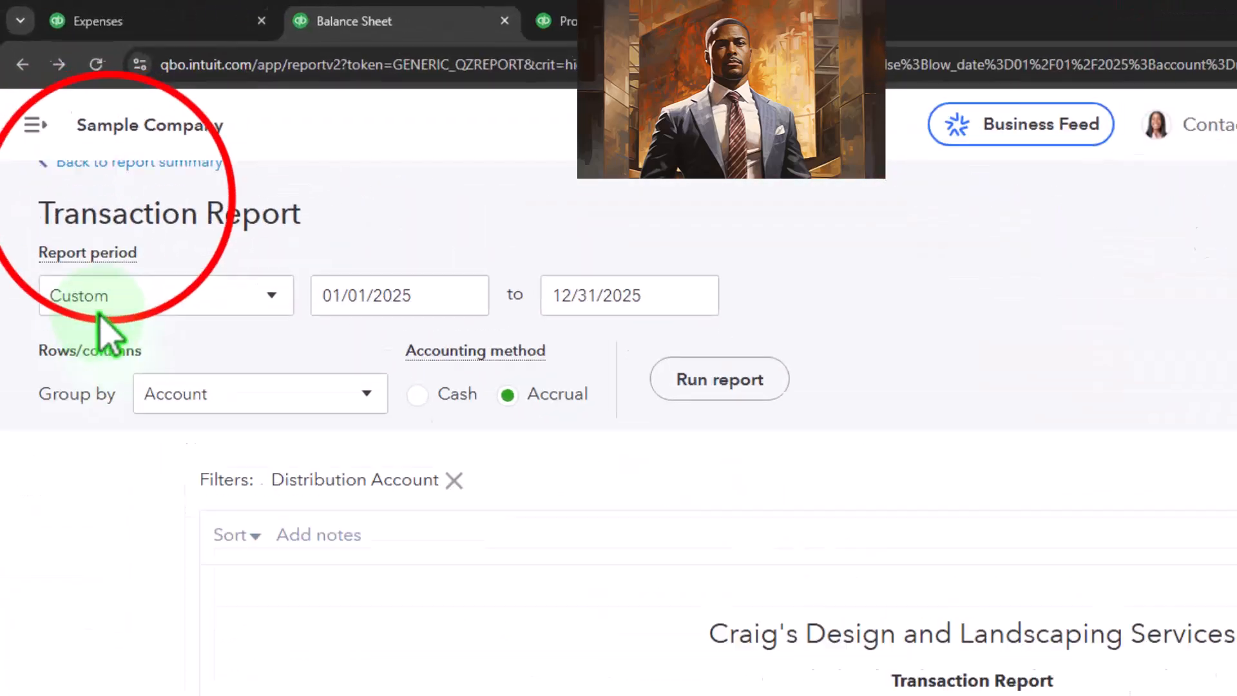
pyautogui.click(148, 255)
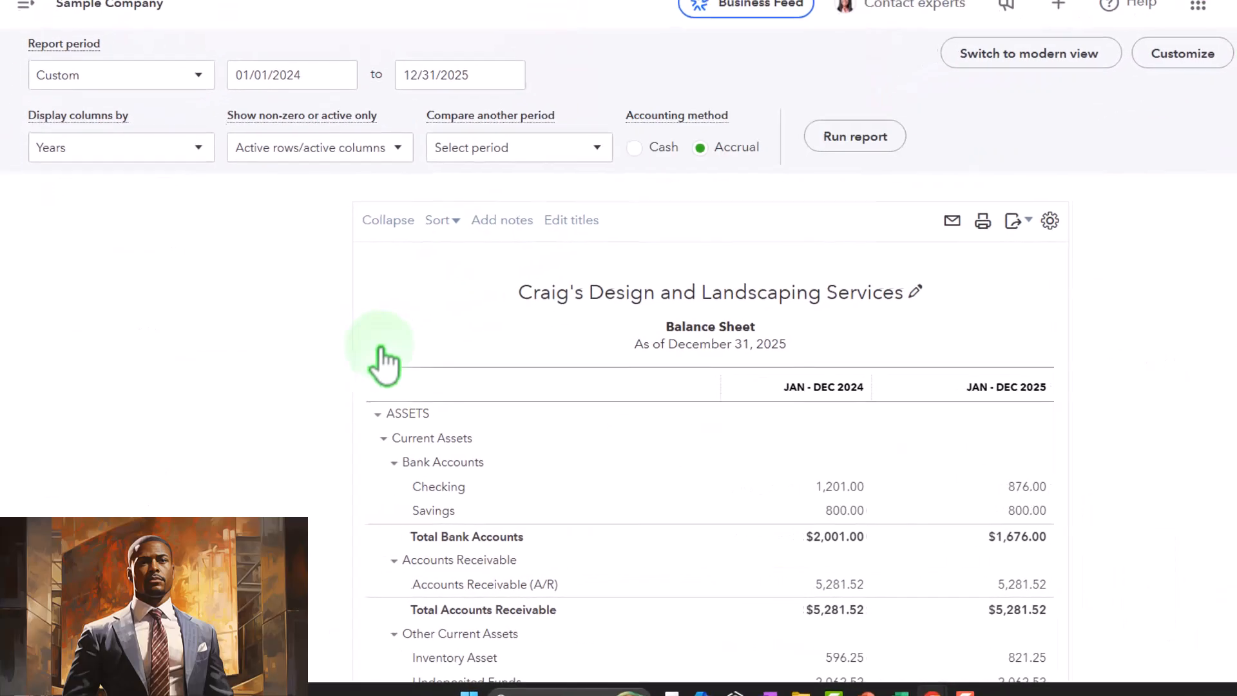
# Step: Open the transaction report behind the 2025 Inventory Asset balance and return to the Balance Sheet summary
pyautogui.scroll(-3, 367, 348)
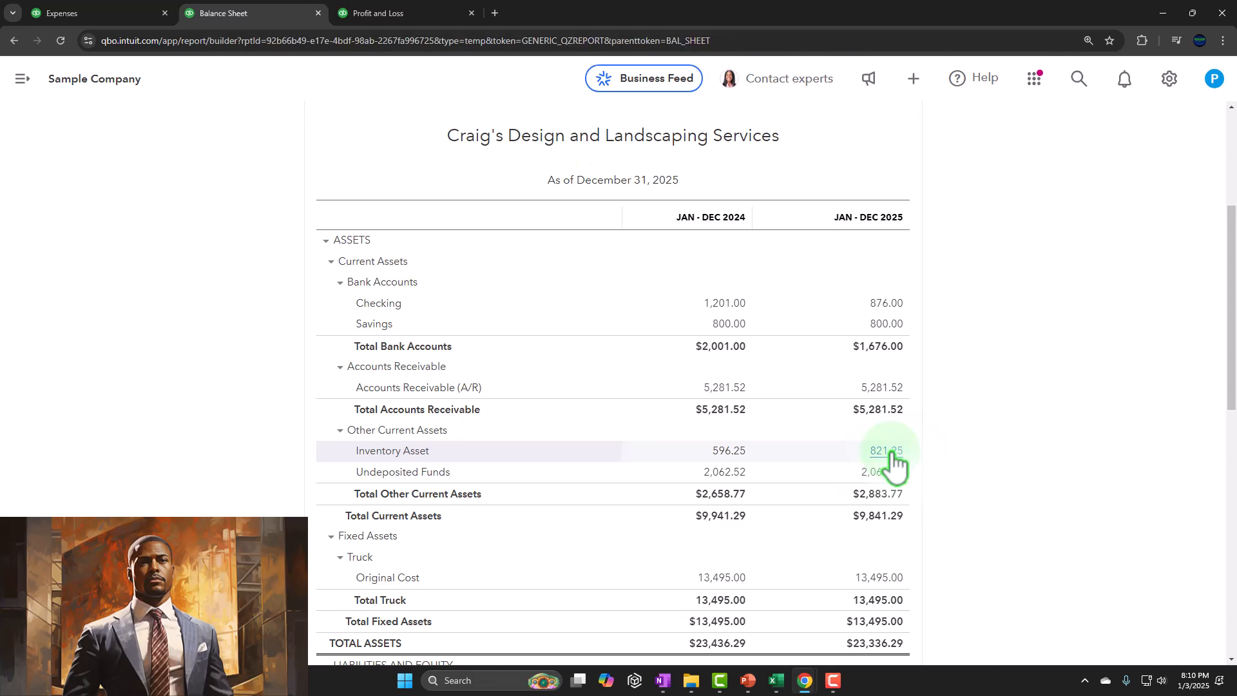
pyautogui.click(887, 451)
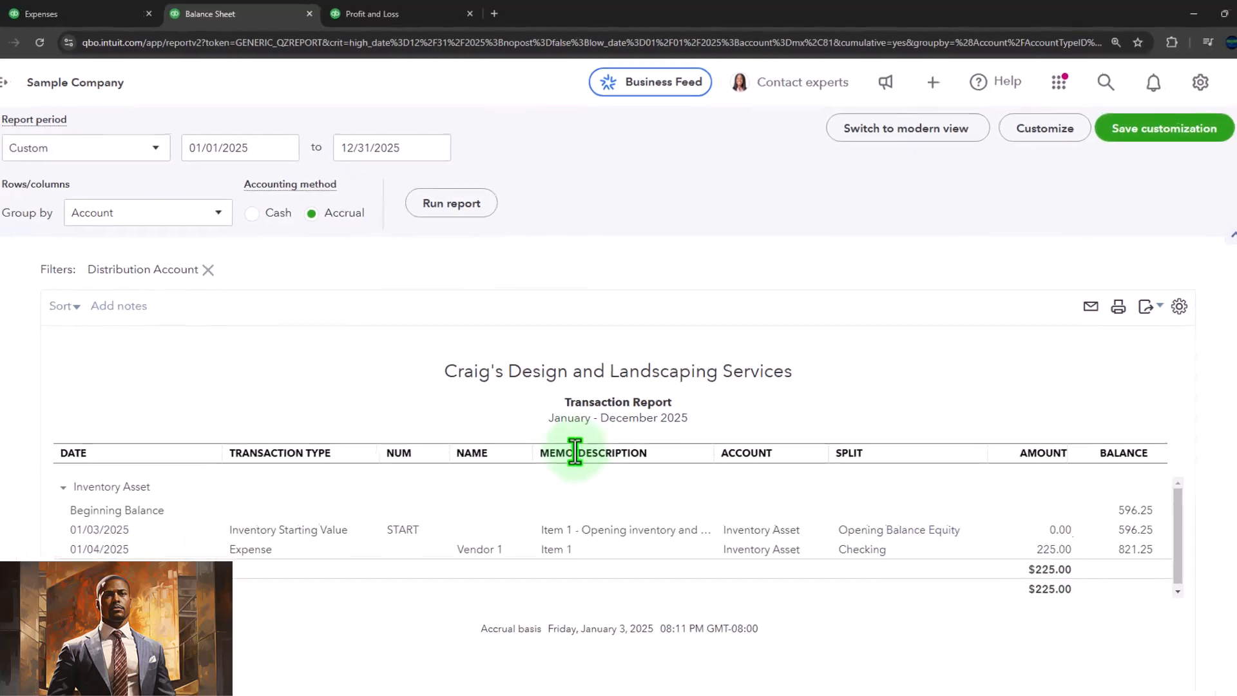
pyautogui.scroll(1, 516, 399)
pyautogui.click(86, 122)
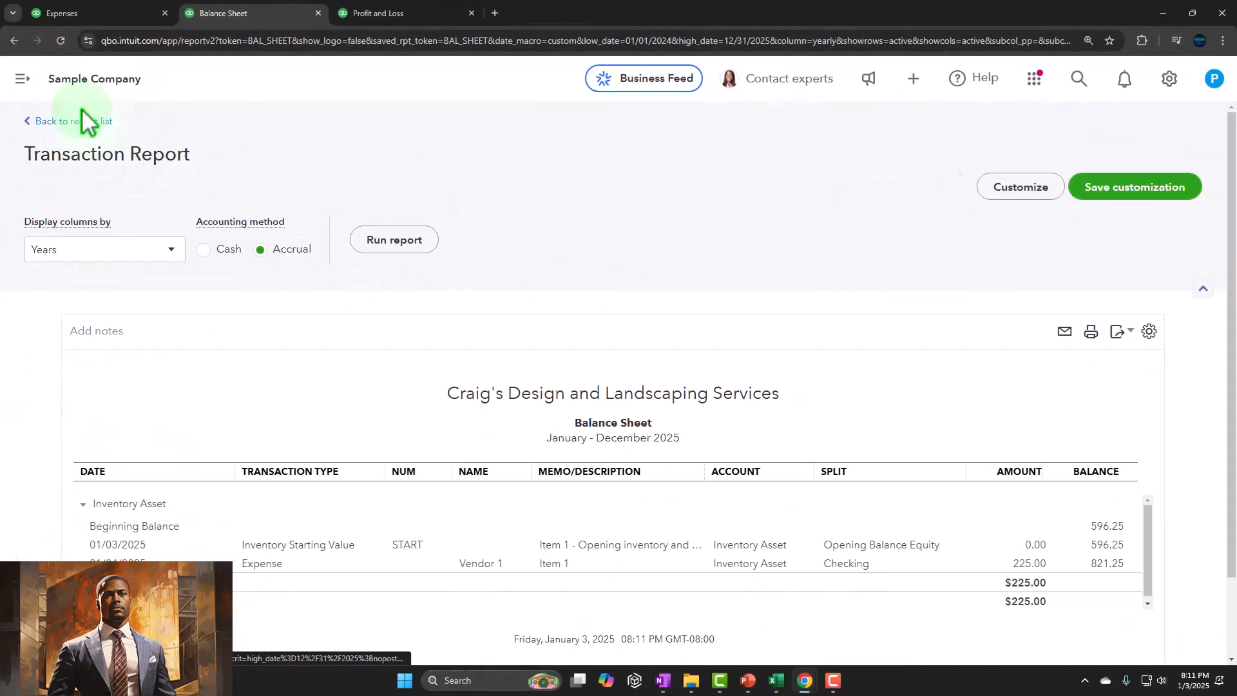
# Step: Search the reports for "inve" and open the Inventory Valuation Summary
pyautogui.click(155, 23)
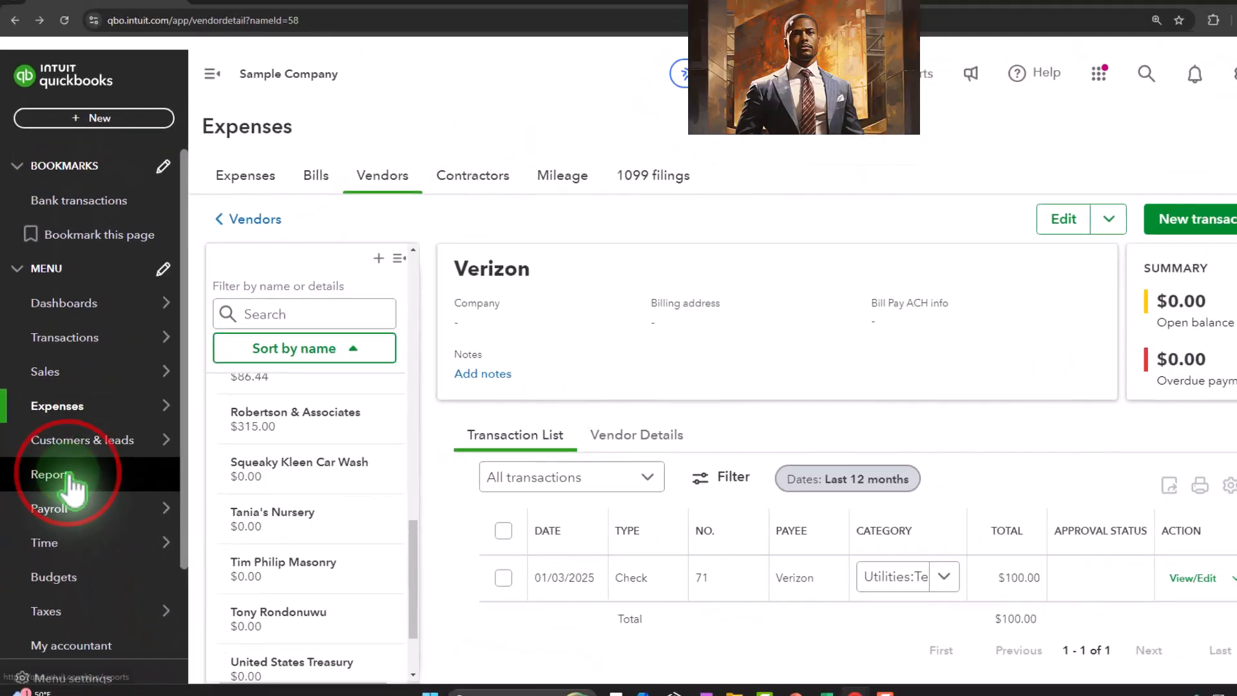
pyautogui.click(71, 480)
pyautogui.click(1030, 194)
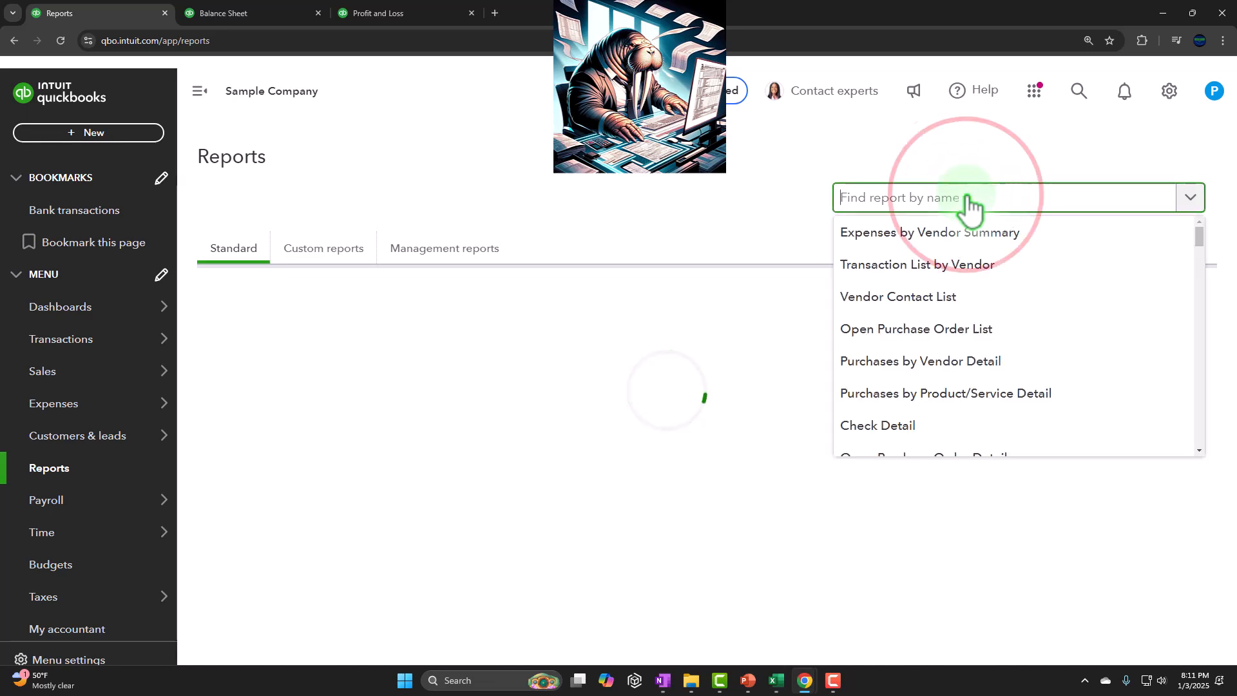
pyautogui.write('inve')
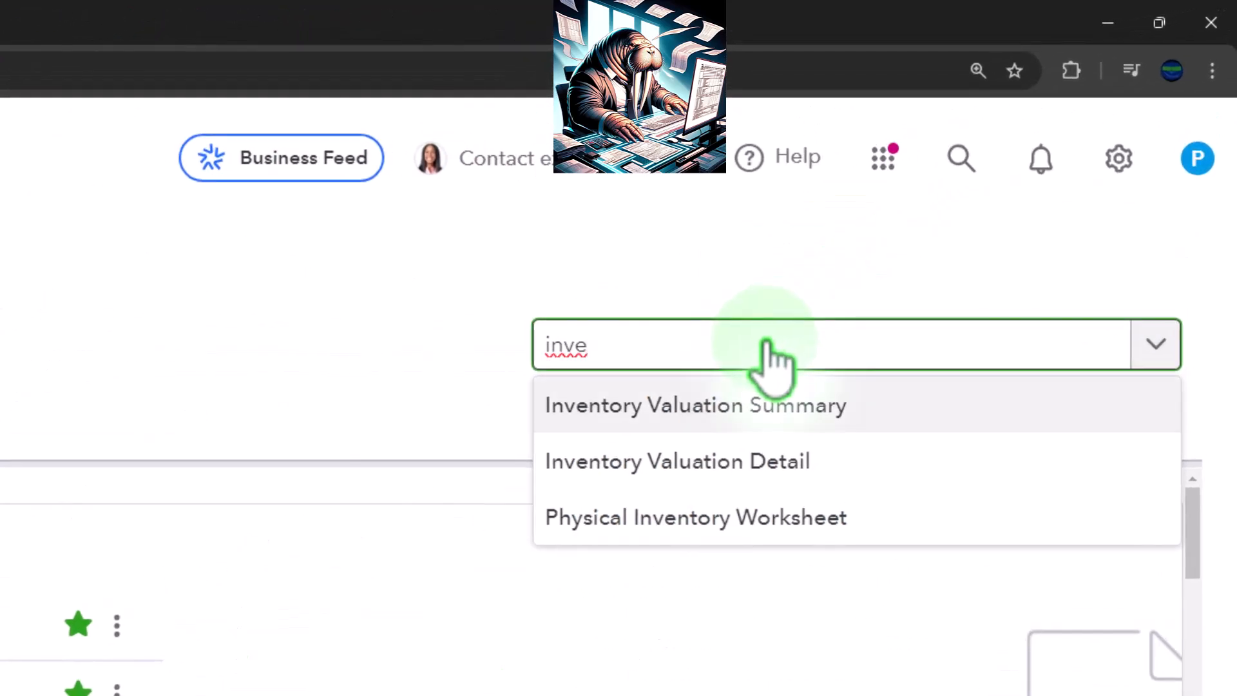
pyautogui.press('Return')
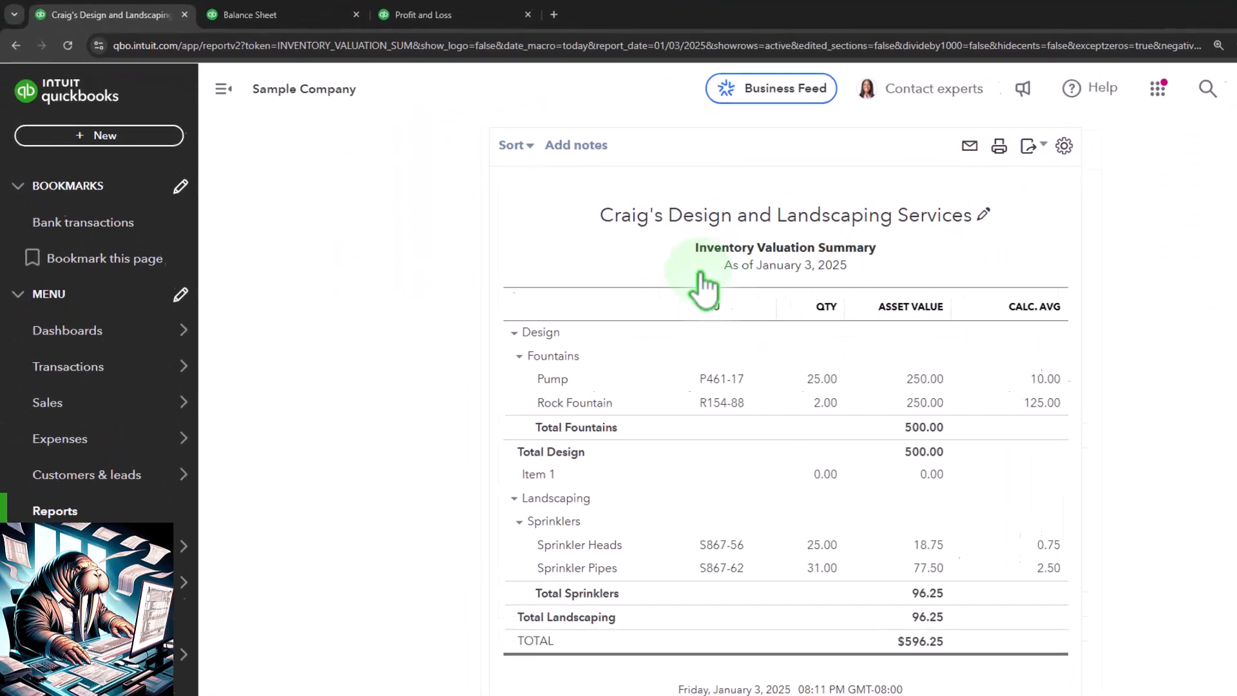
# Step: Run the Inventory Valuation Summary as of 12/31/2025 and compare its total with the Balance Sheet's 2025 Inventory Asset balance
pyautogui.scroll(4, 709, 274)
pyautogui.click(526, 225)
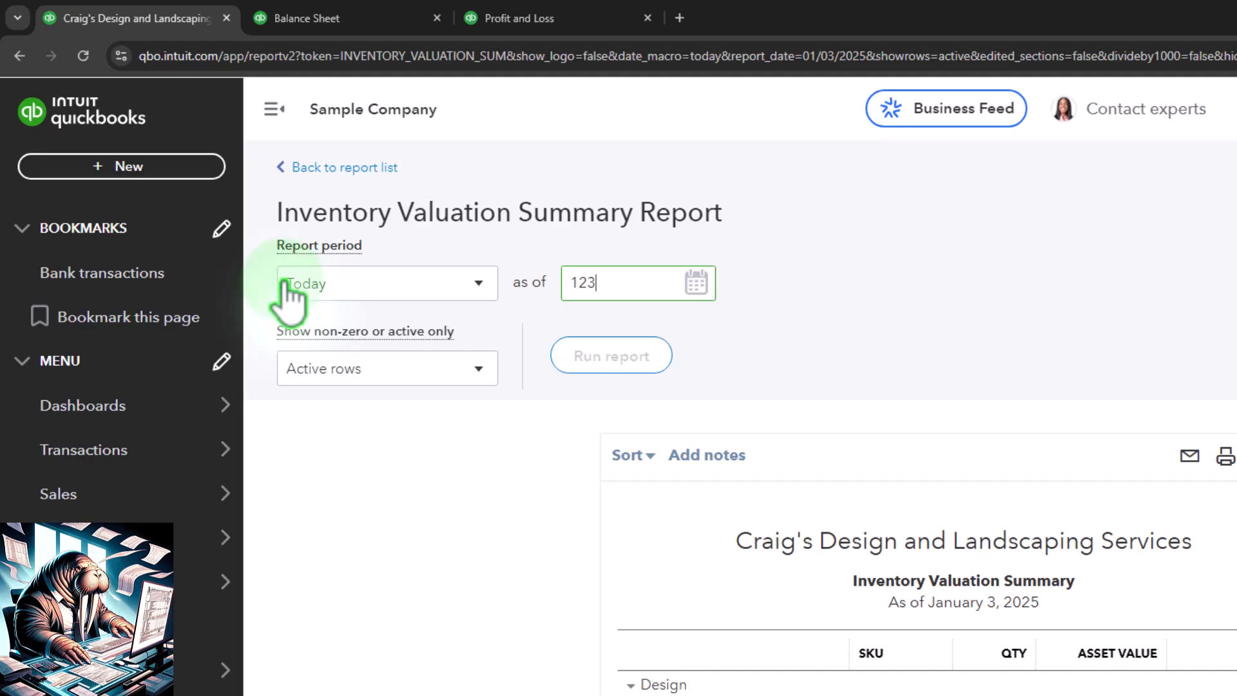
pyautogui.click(612, 355)
pyautogui.scroll(-4, 462, 270)
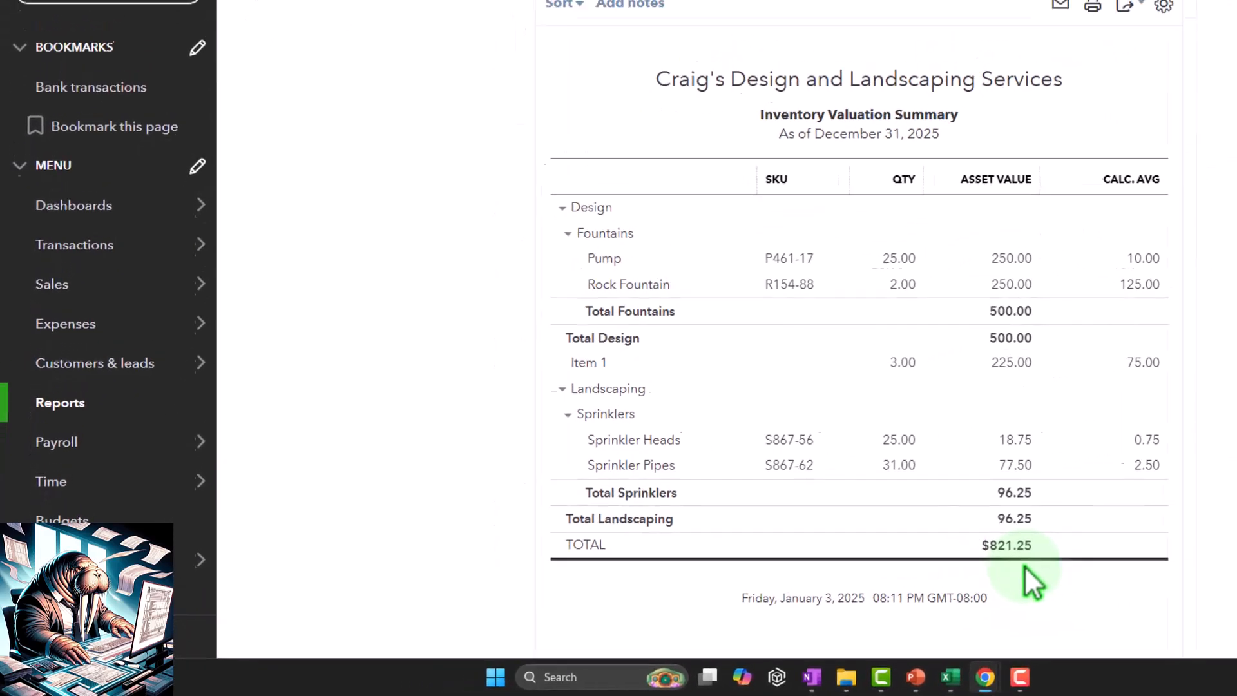
pyautogui.click(267, 11)
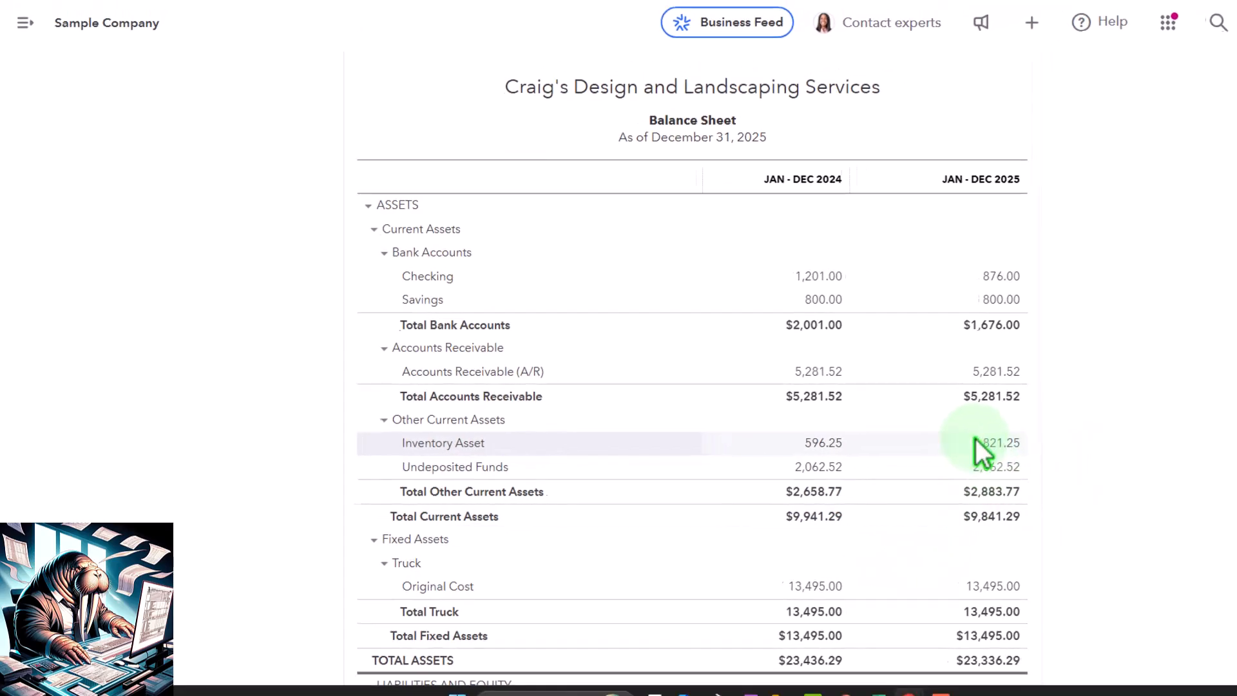
pyautogui.click(110, 11)
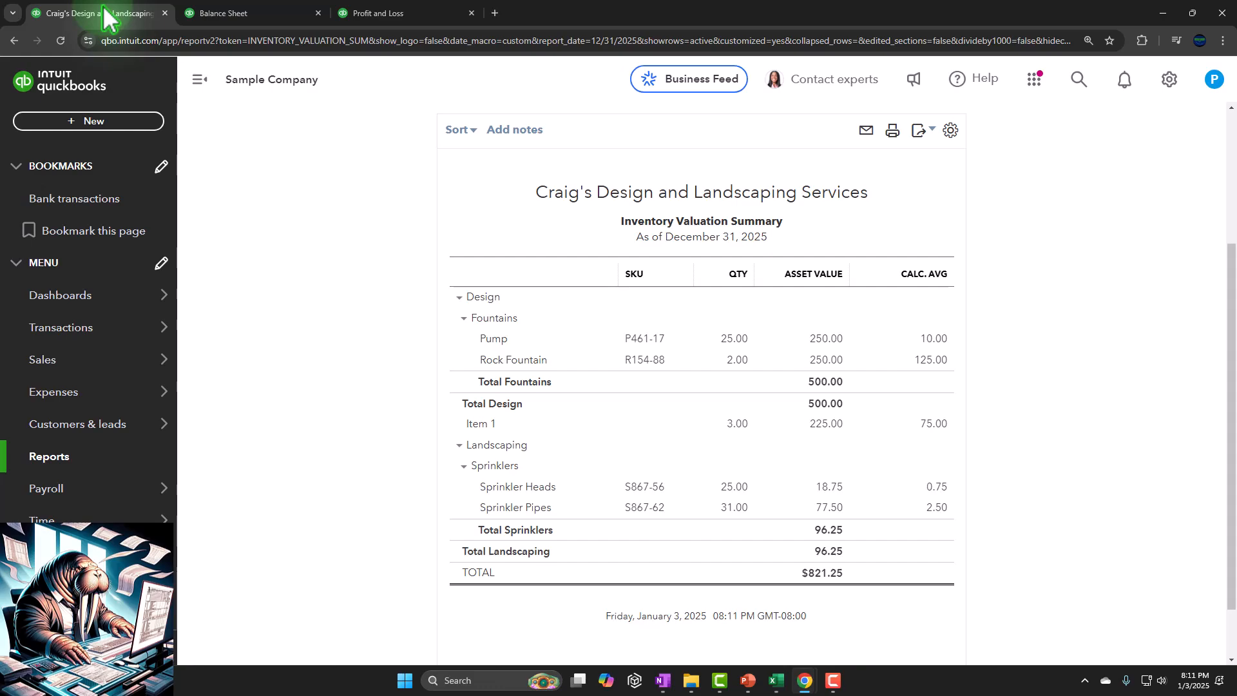
# Step: Go to the Checking bank transactions, collapse the navigation, and expand the 01/03/2025 A Rental transaction with $1,200.00 spent
pyautogui.click(89, 332)
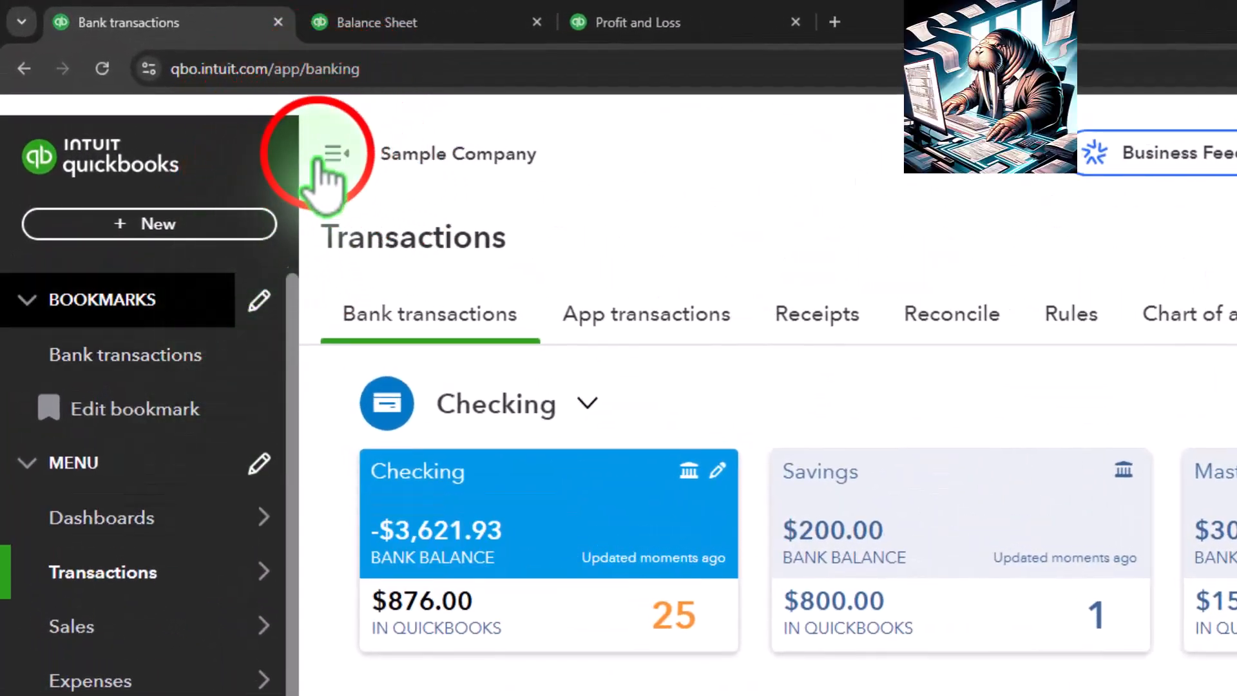
pyautogui.click(316, 170)
pyautogui.scroll(-2, 415, 330)
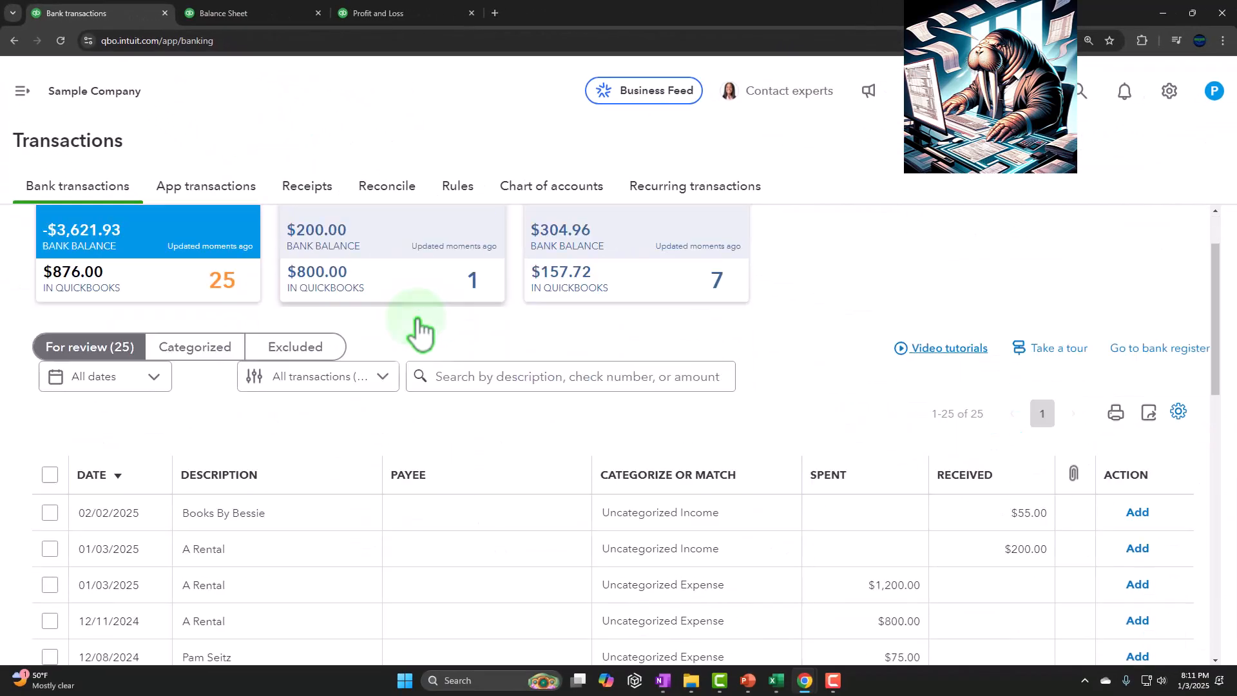
pyautogui.scroll(-3, 419, 332)
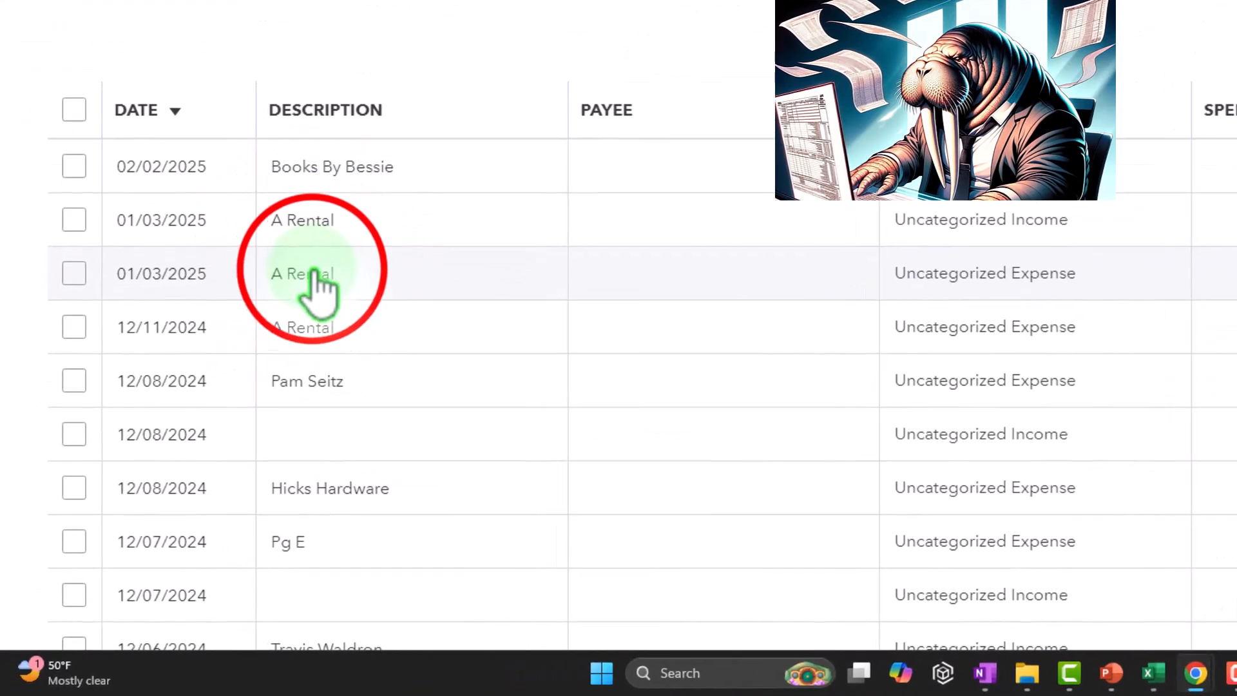
pyautogui.click(274, 323)
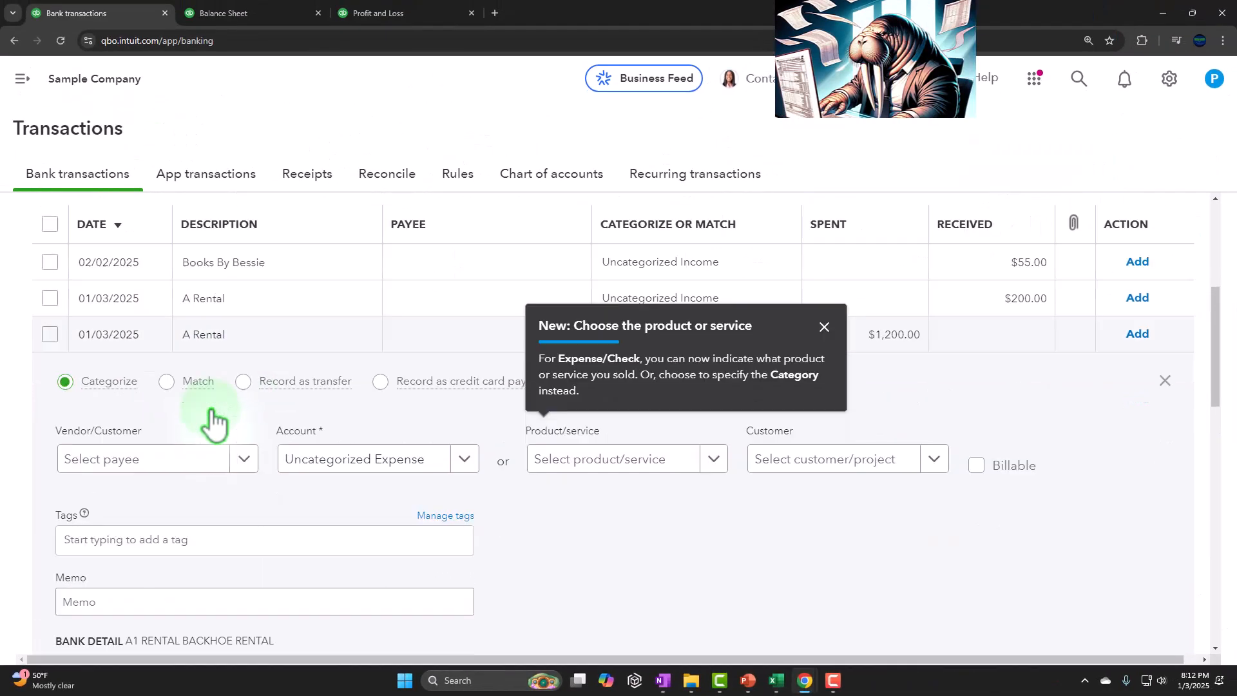
pyautogui.click(824, 325)
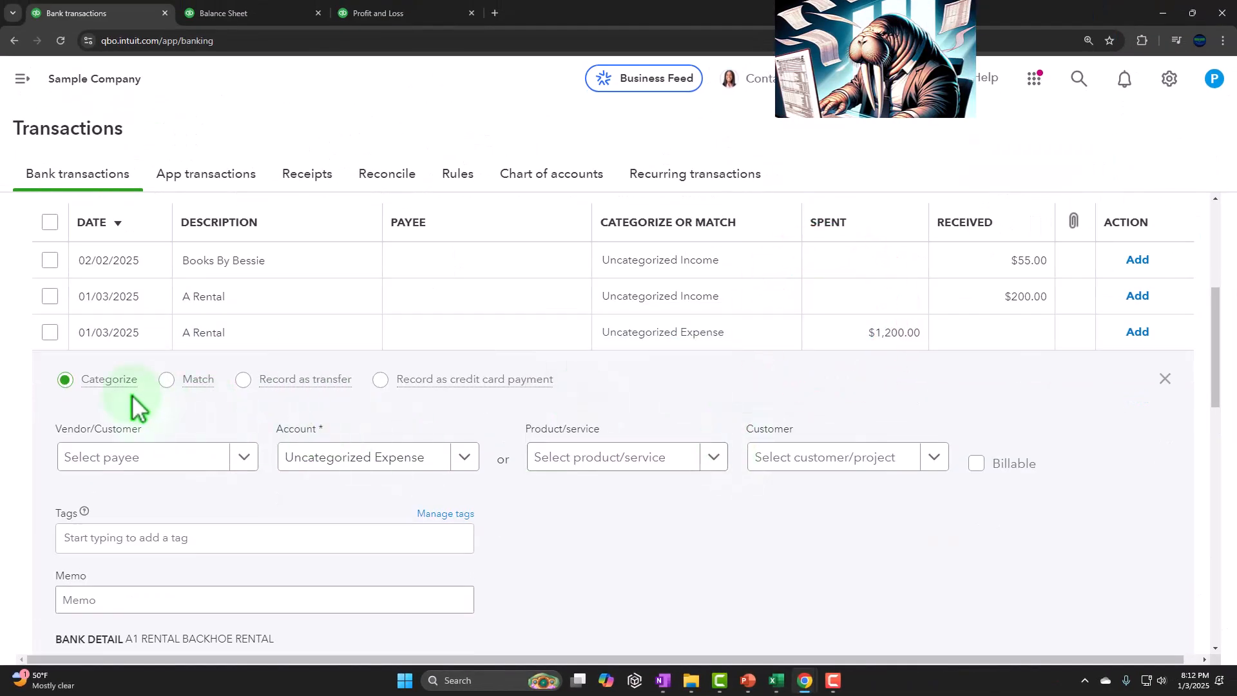
pyautogui.scroll(-2, 119, 395)
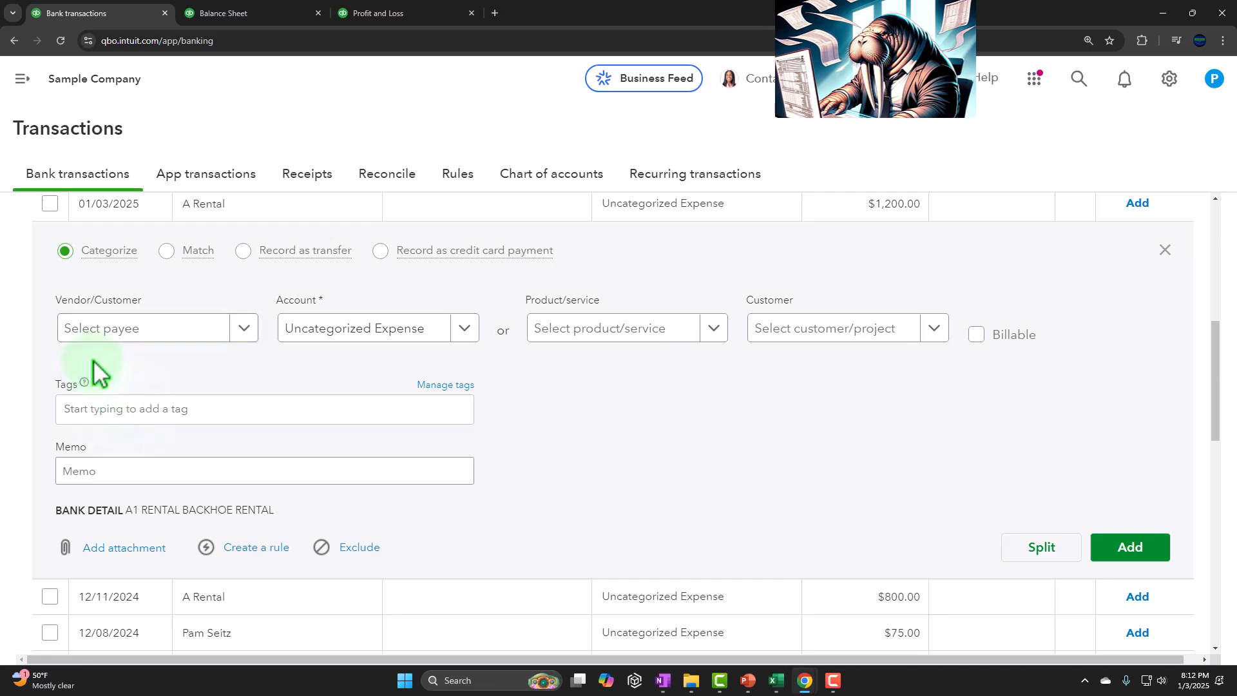
pyautogui.click(163, 330)
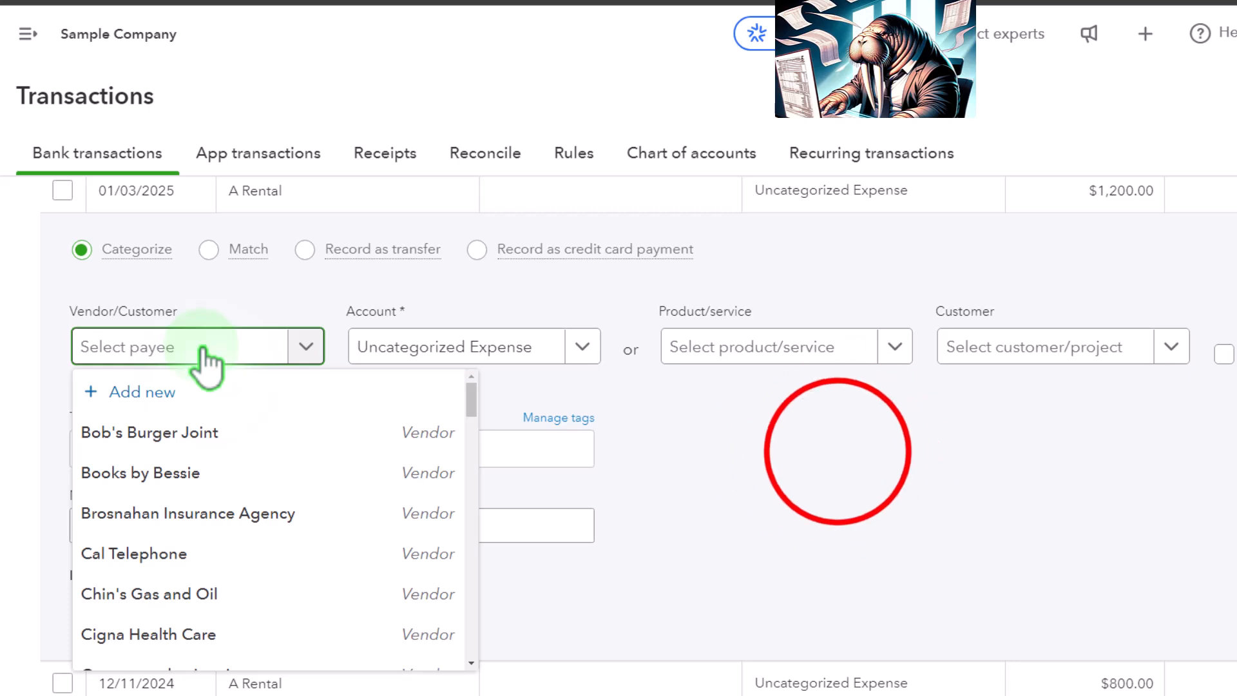
pyautogui.click(841, 454)
pyautogui.click(581, 523)
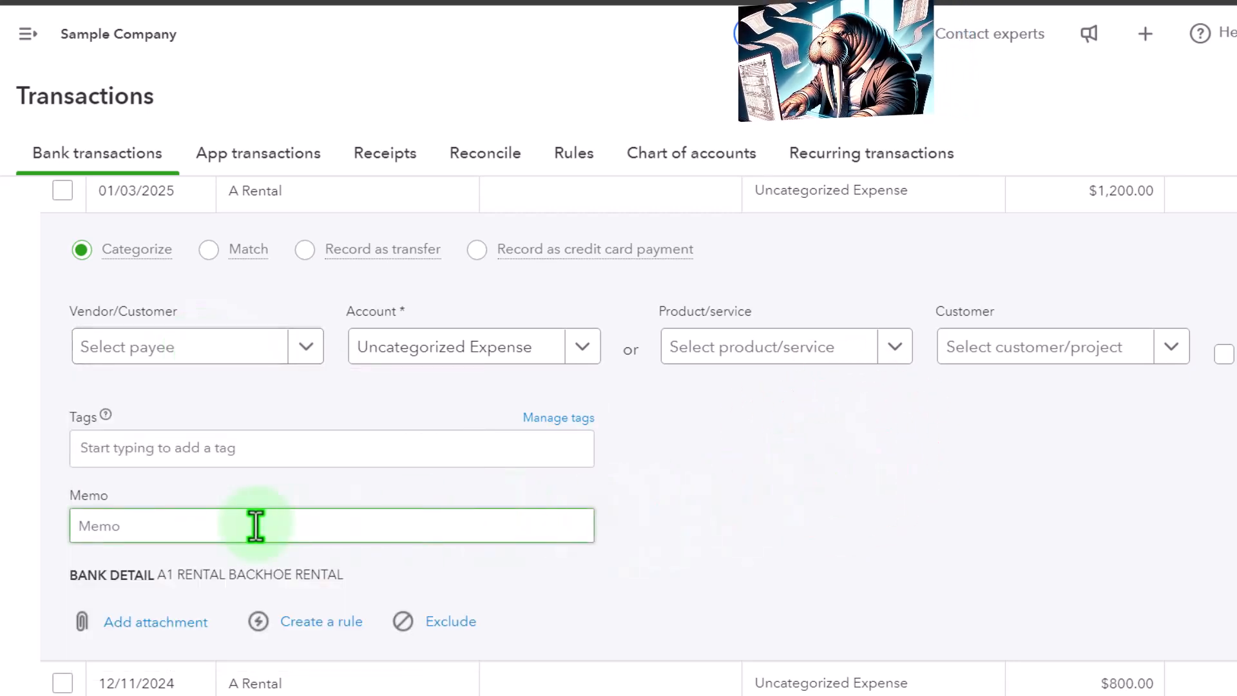
pyautogui.scroll(1, 255, 526)
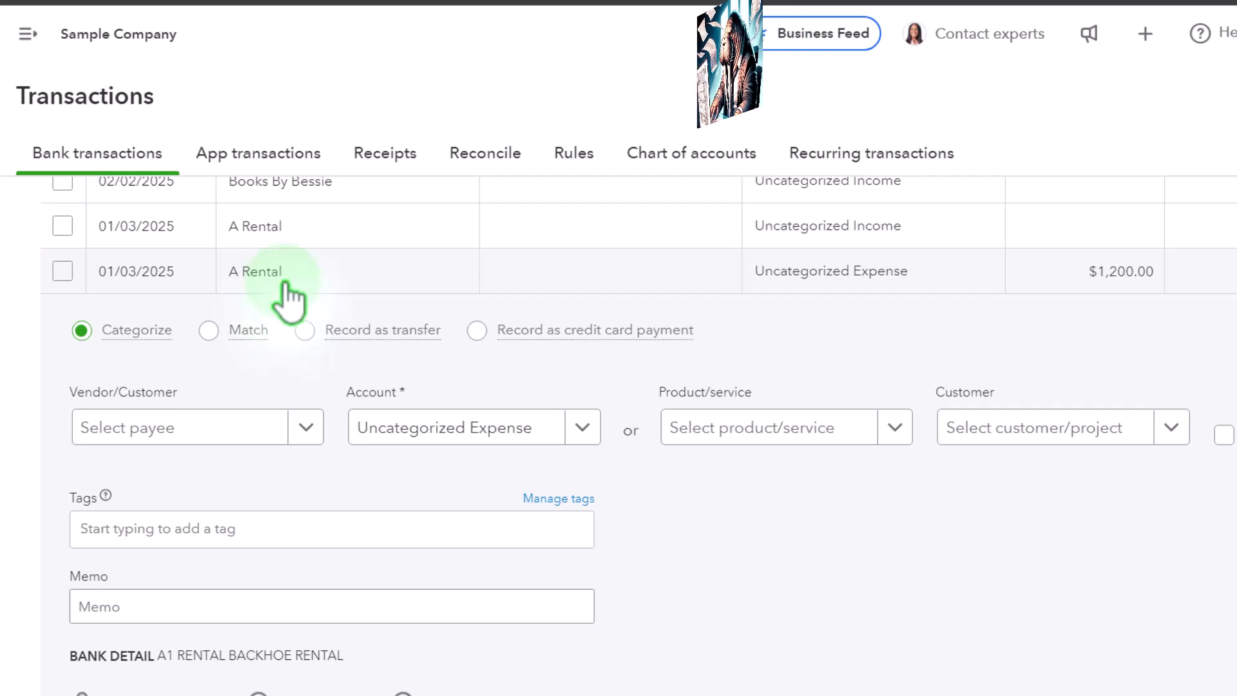
# Step: Add Rental Place as a new vendor and assign it as the payee of the A Rental transaction
pyautogui.click(156, 431)
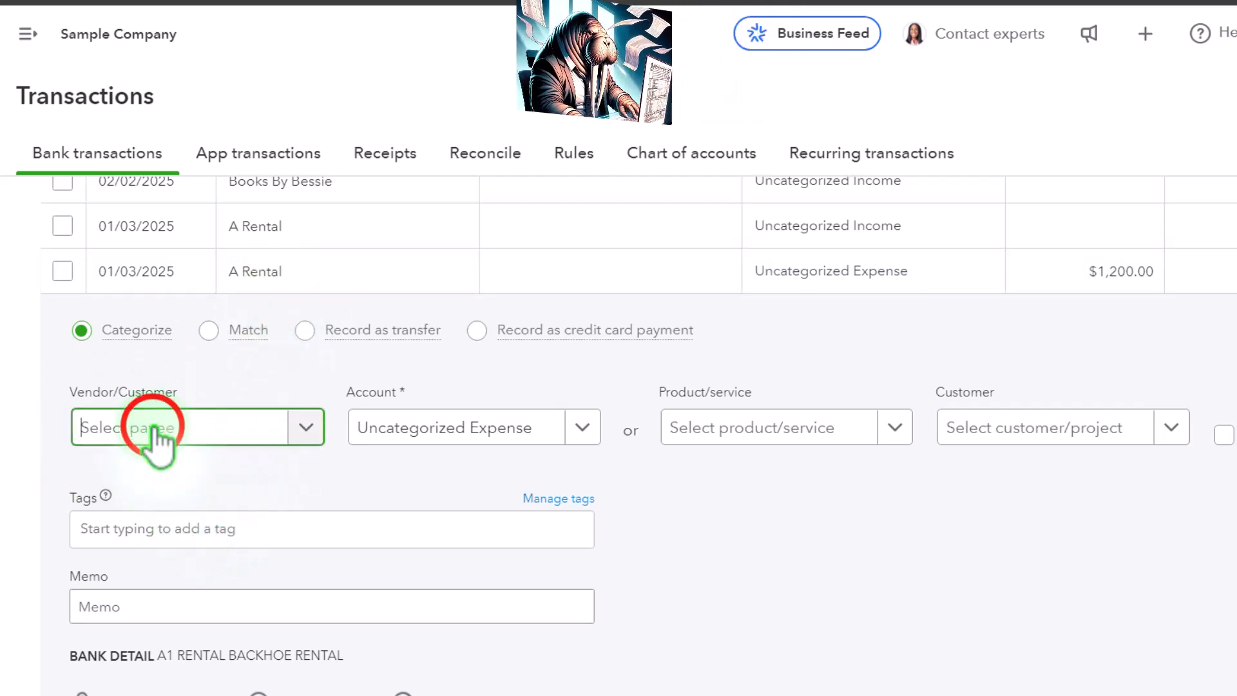
pyautogui.write('Rental')
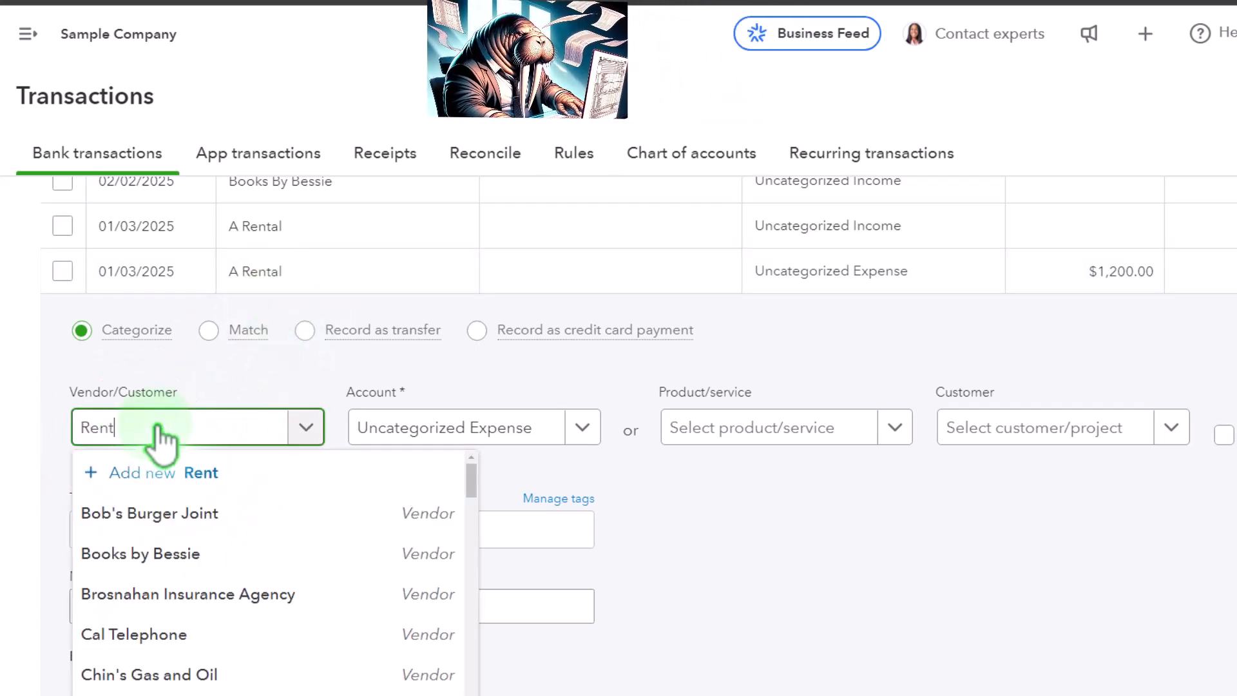
pyautogui.write(' Place')
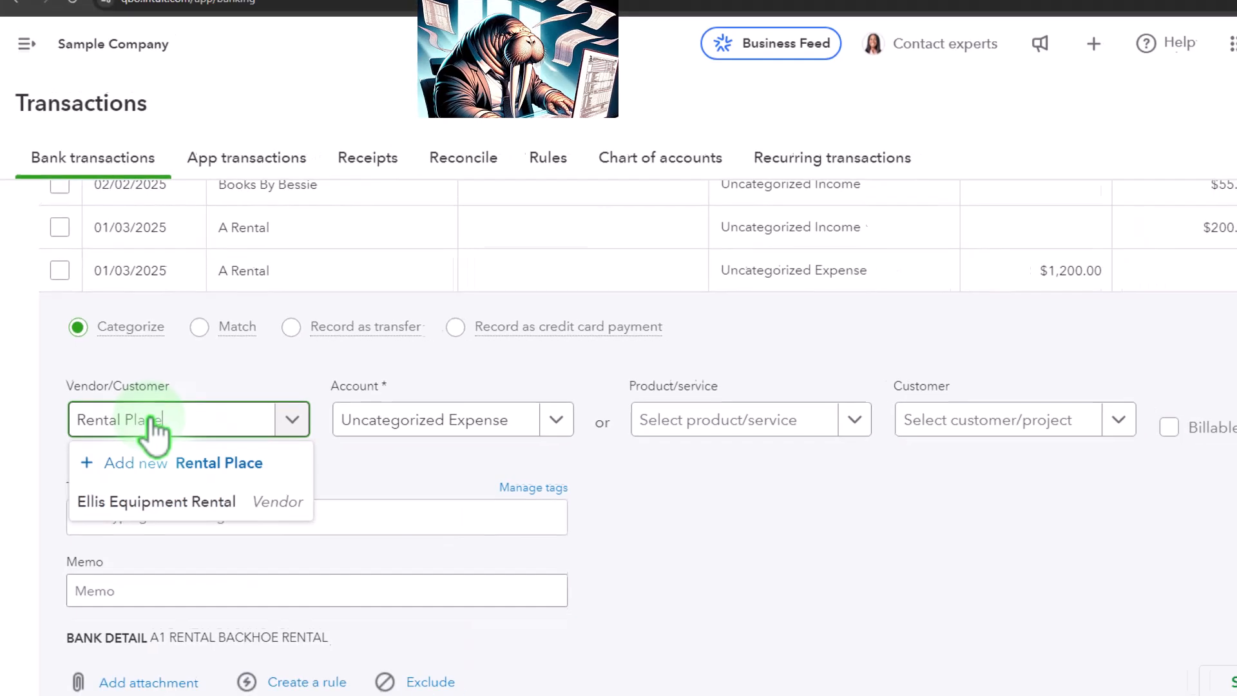
pyautogui.press('Return')
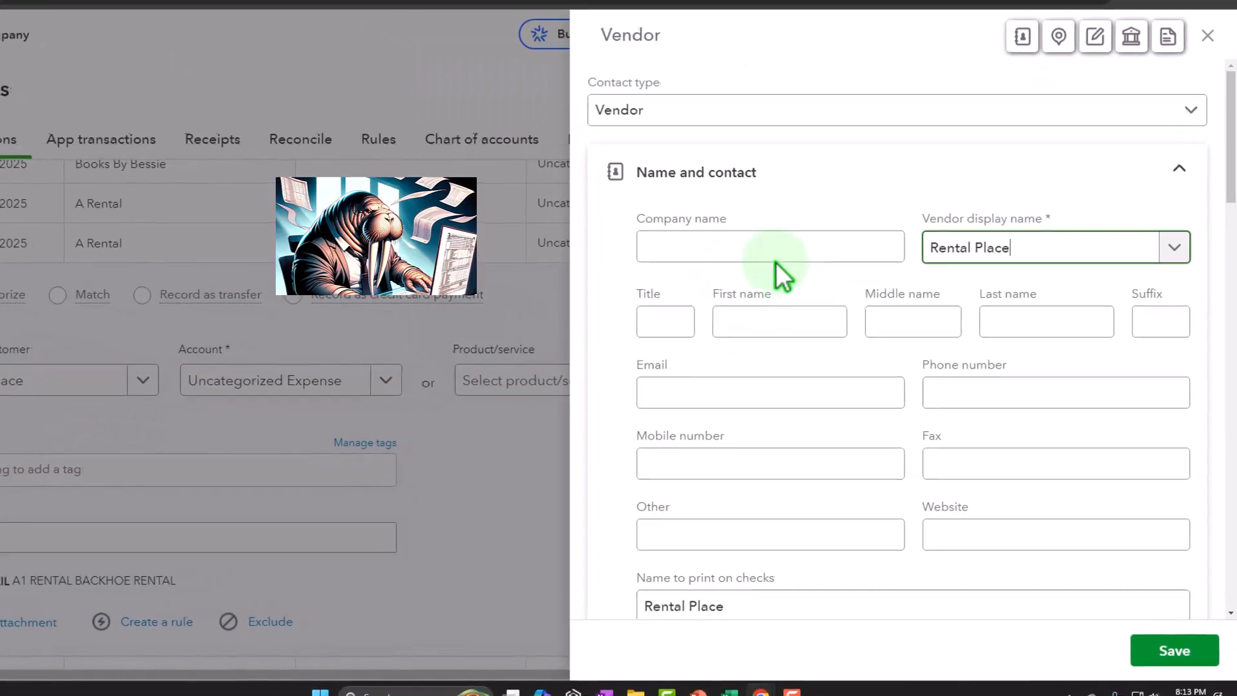
pyautogui.click(1174, 652)
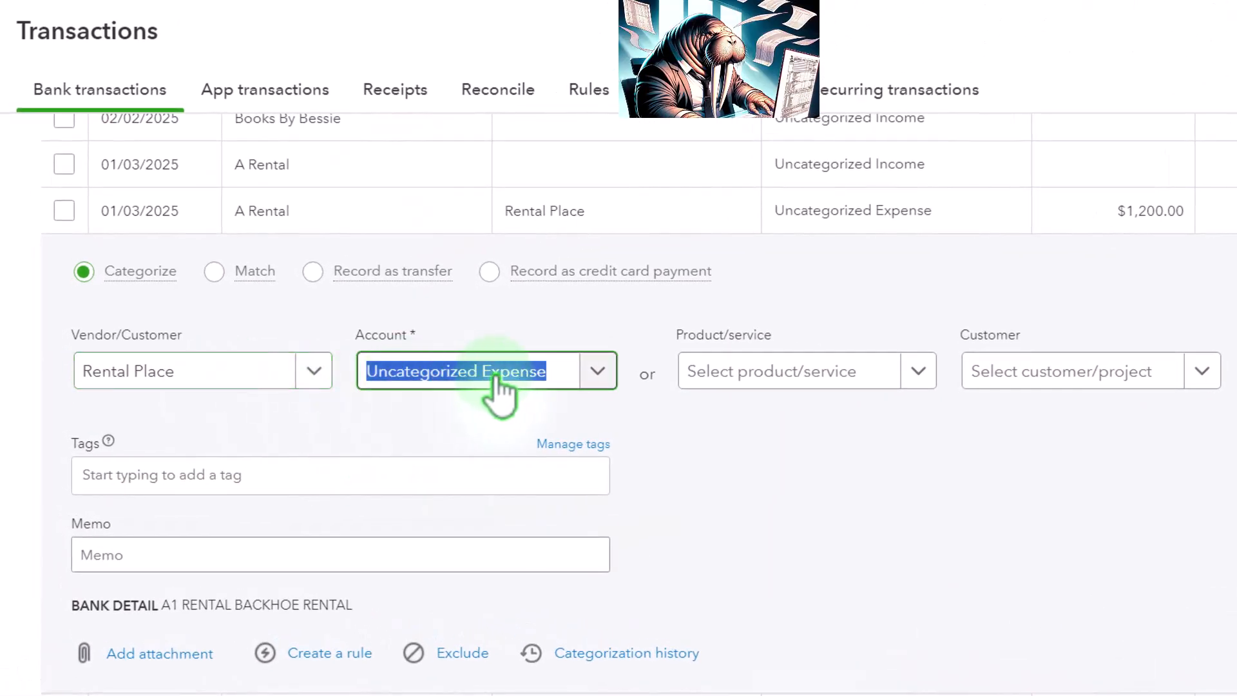
# Step: Categorize the $1,200.00 Rental Place transaction as Rent or Lease, leave the remaining fields blank, and add it to the books
pyautogui.write('Ren')
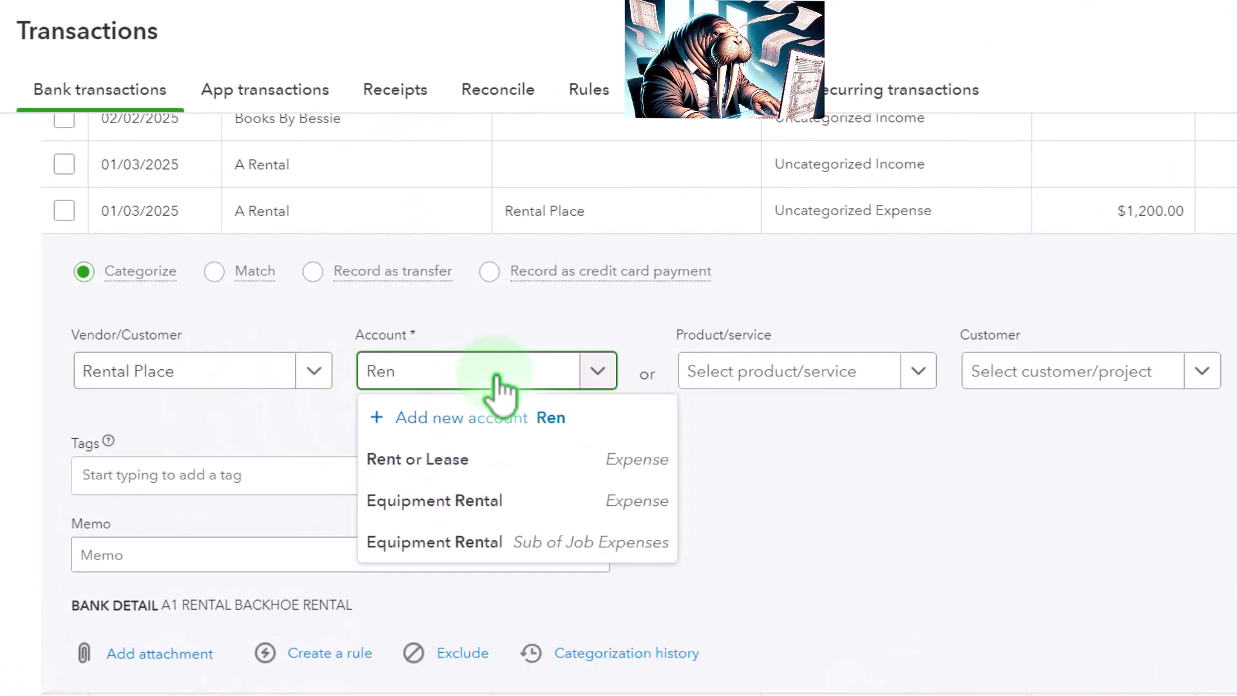
pyautogui.press('Down')
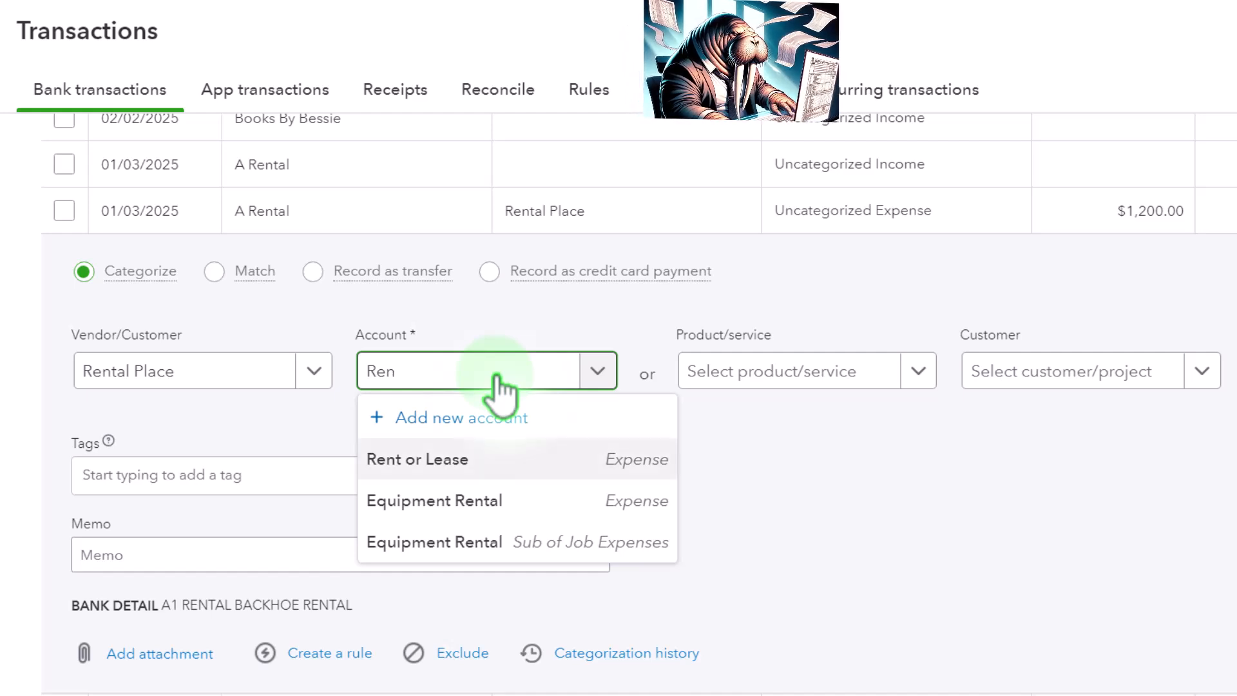
pyautogui.press('Tab')
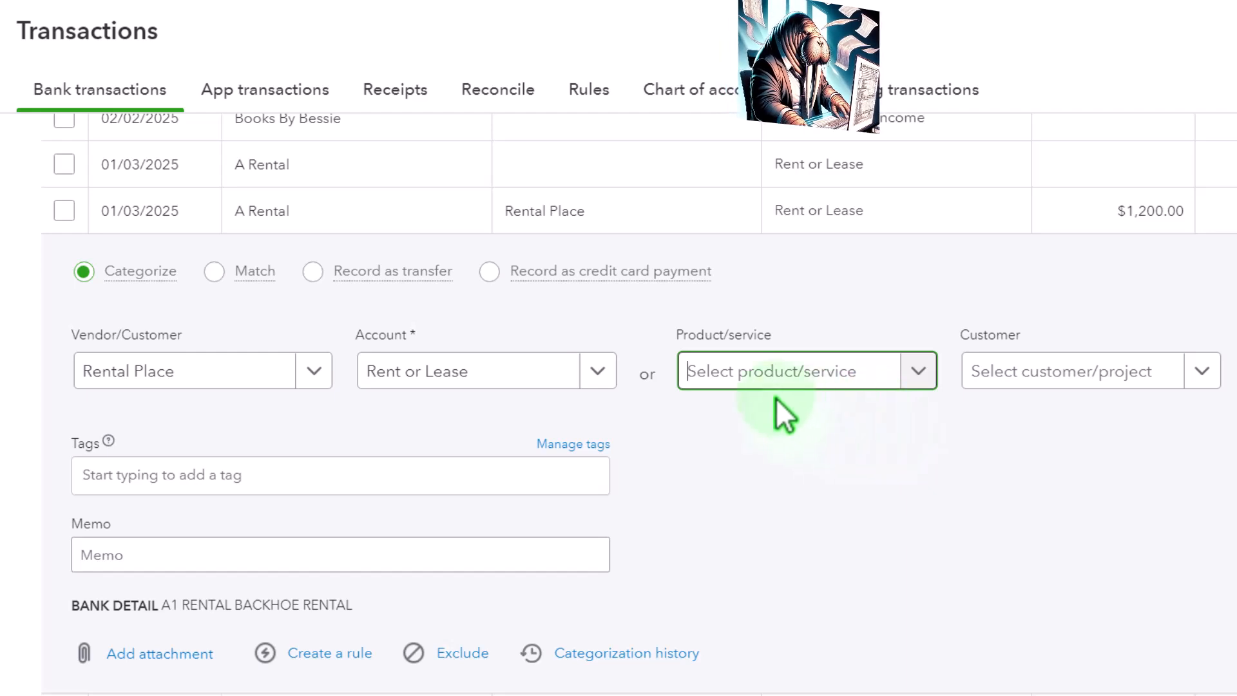
pyautogui.press('Tab')
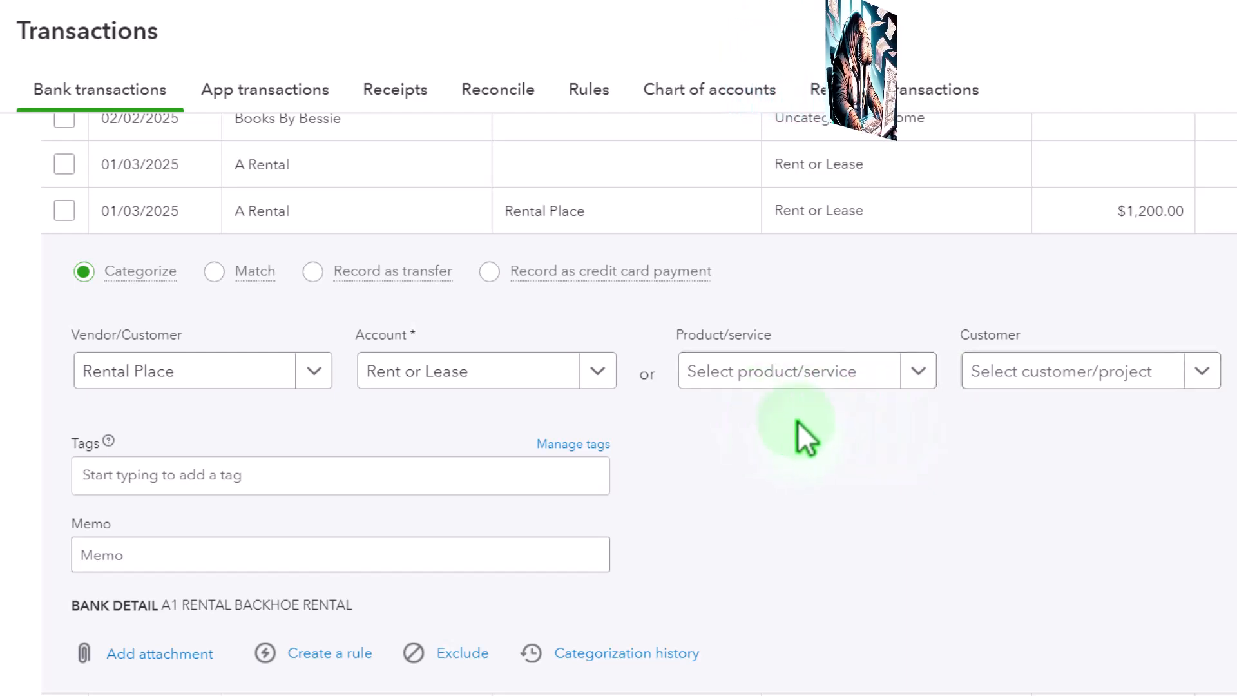
pyautogui.press('Tab')
pyautogui.press('Tab')
pyautogui.press('Tab')
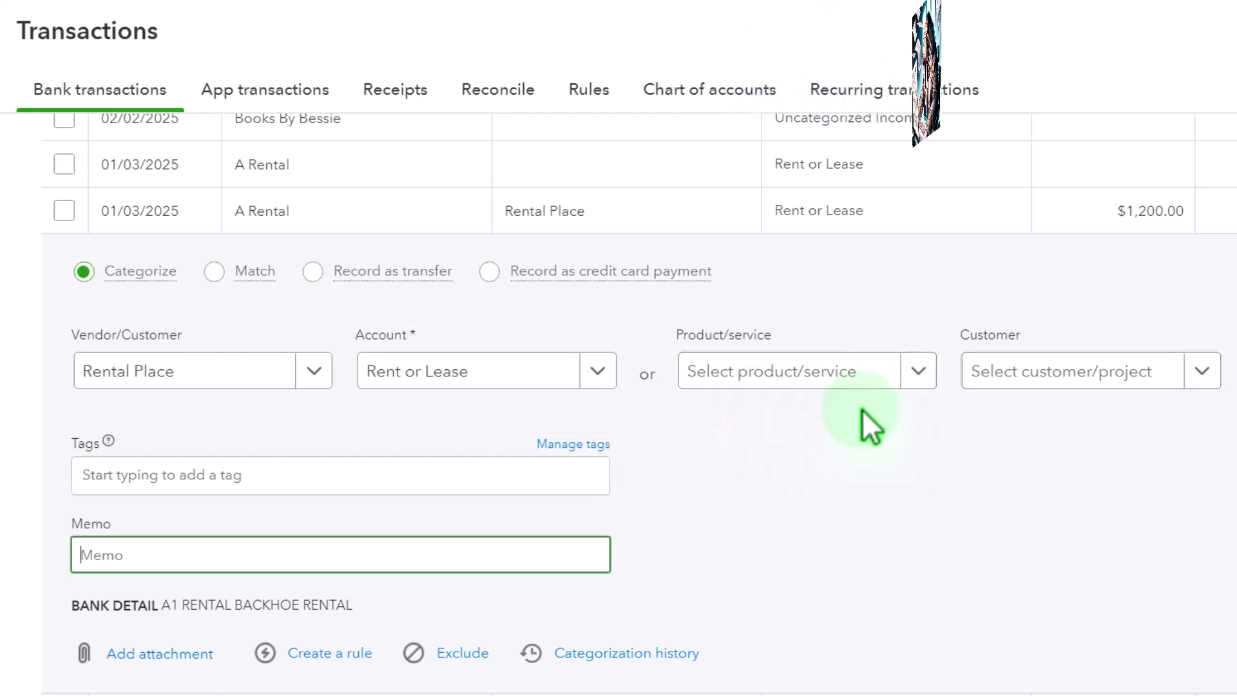
pyautogui.scroll(-1, 862, 408)
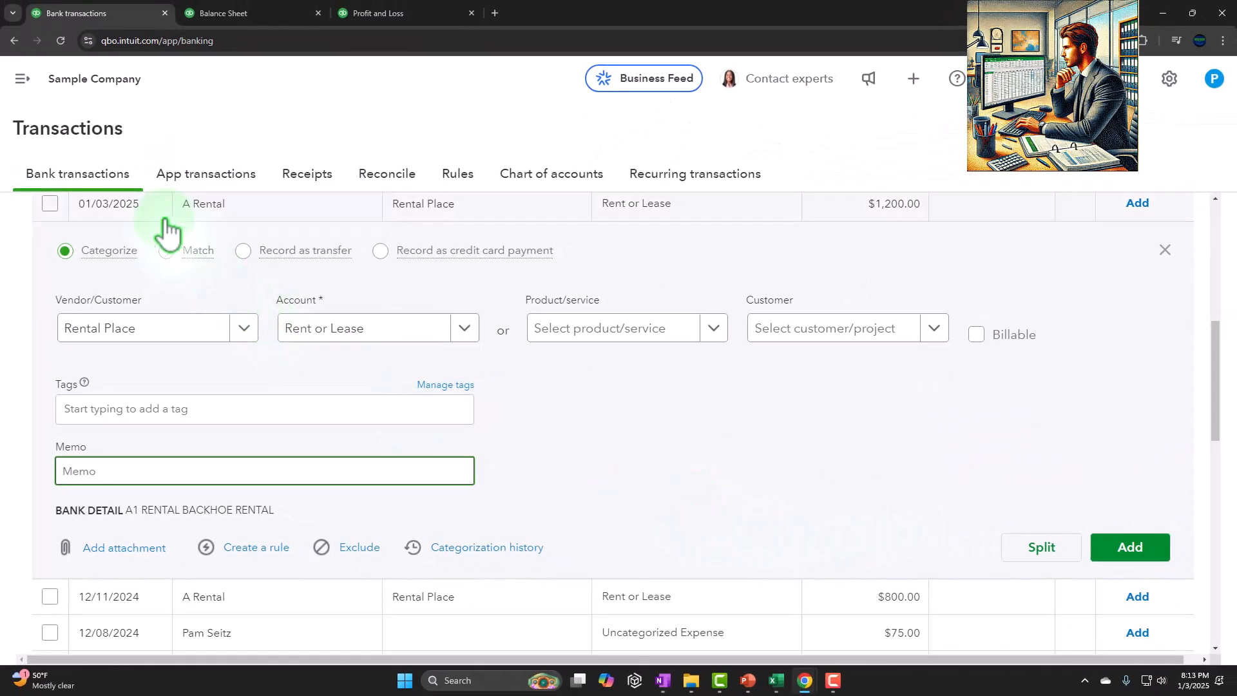
pyautogui.click(1130, 546)
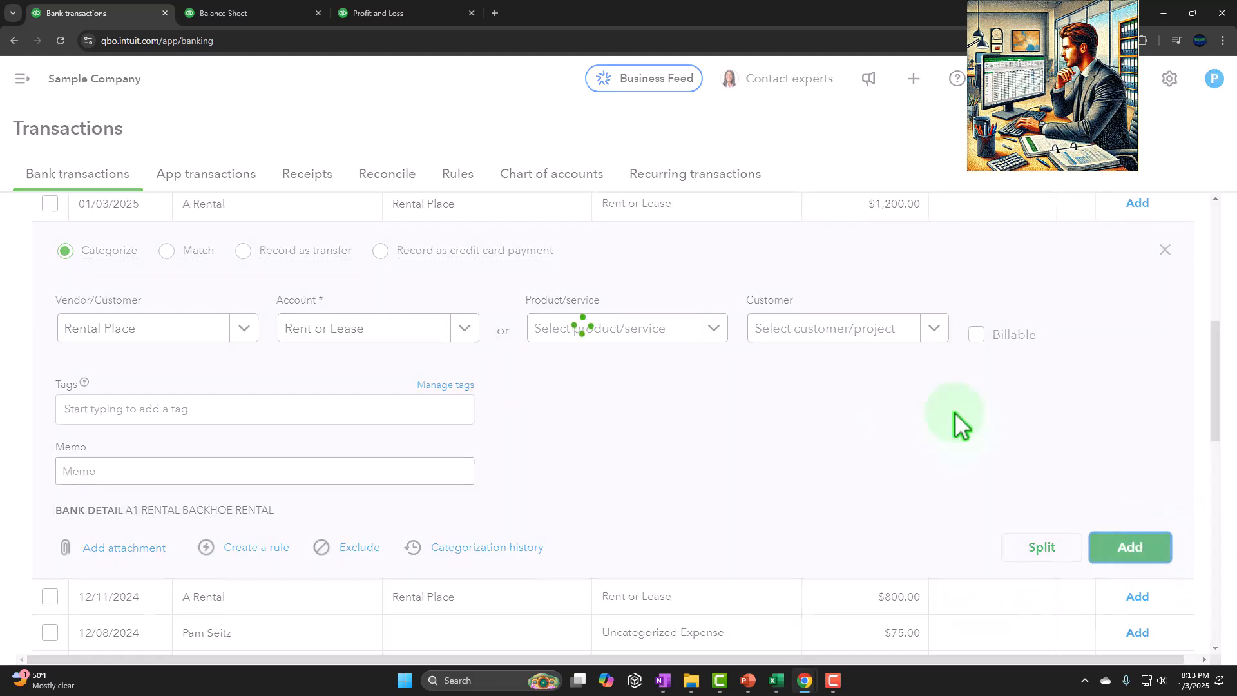
# Step: Rerun the Balance Sheet report and locate the 2025 Checking balance
pyautogui.click(253, 11)
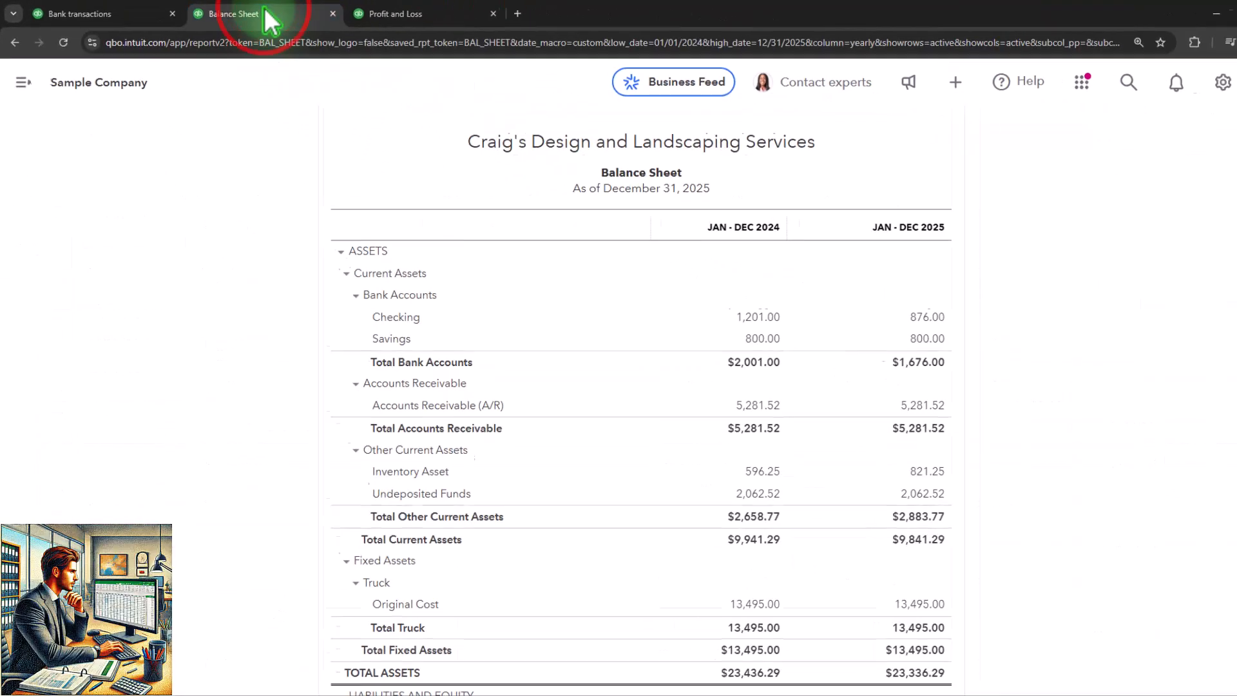
pyautogui.scroll(5, 588, 368)
pyautogui.click(773, 272)
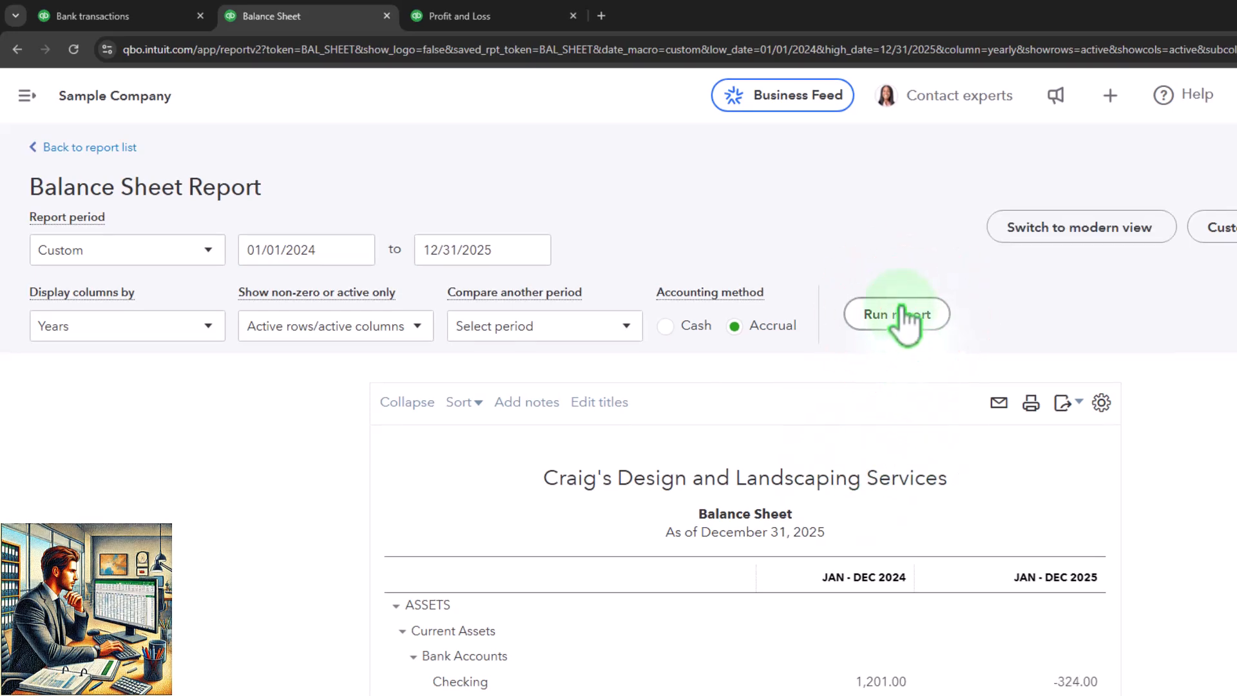
pyautogui.scroll(-4, 898, 470)
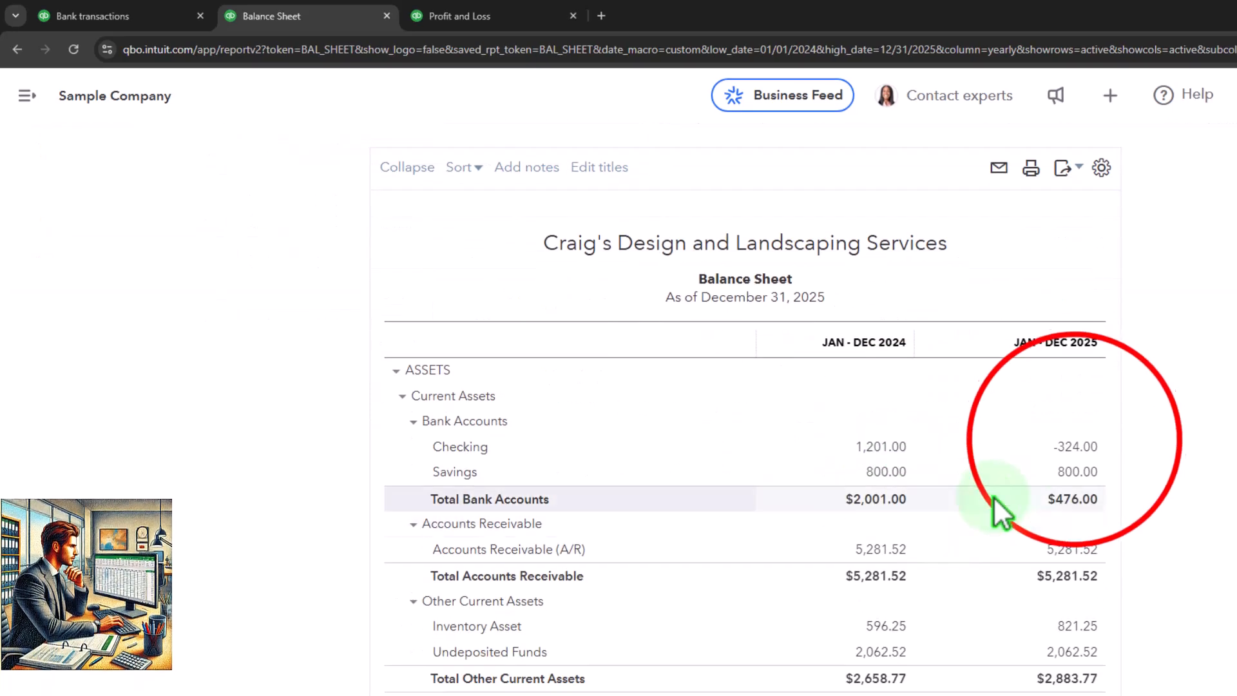
# Step: Drill into the 2025 Checking balance, review the 01/03/2025 Rental Place expense form, and return to the Balance Sheet
pyautogui.click(1077, 450)
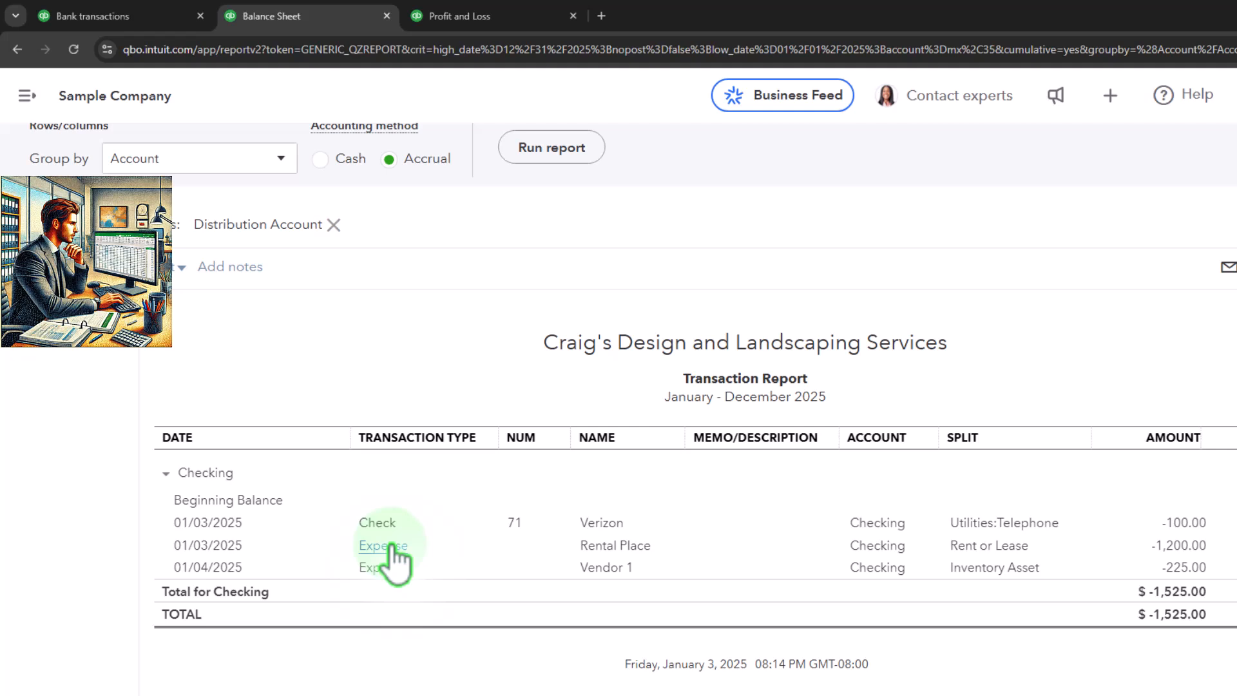
pyautogui.click(394, 548)
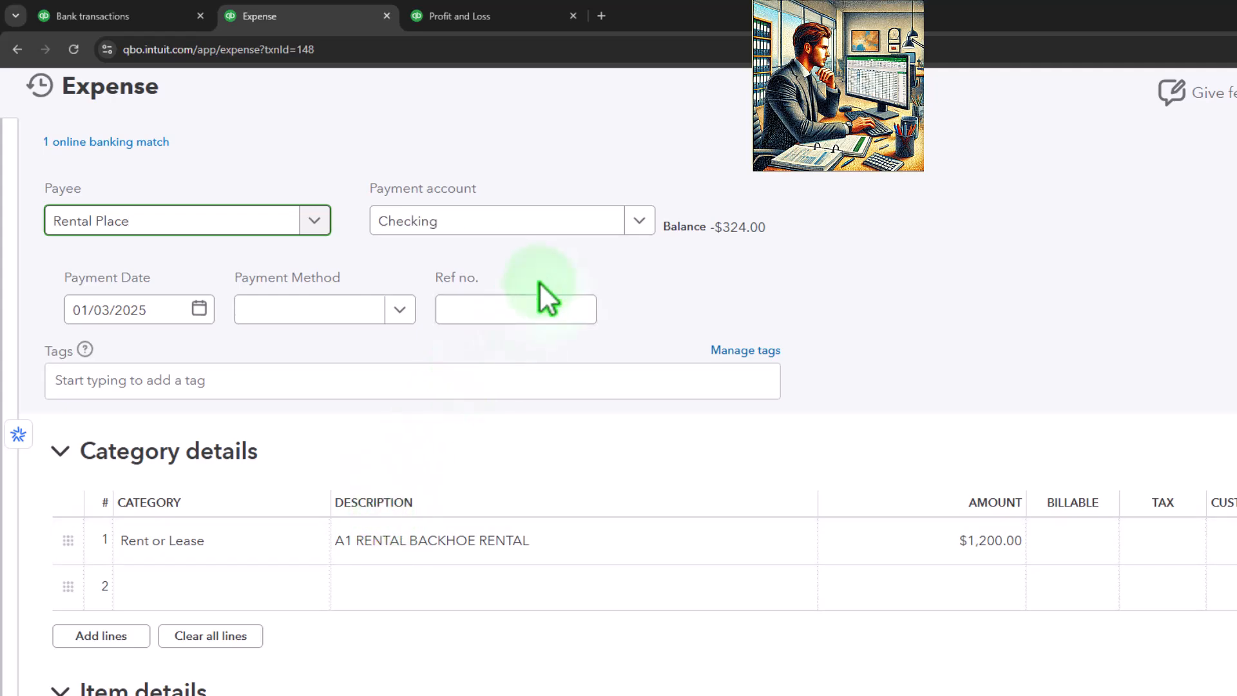
pyautogui.scroll(-6, 519, 310)
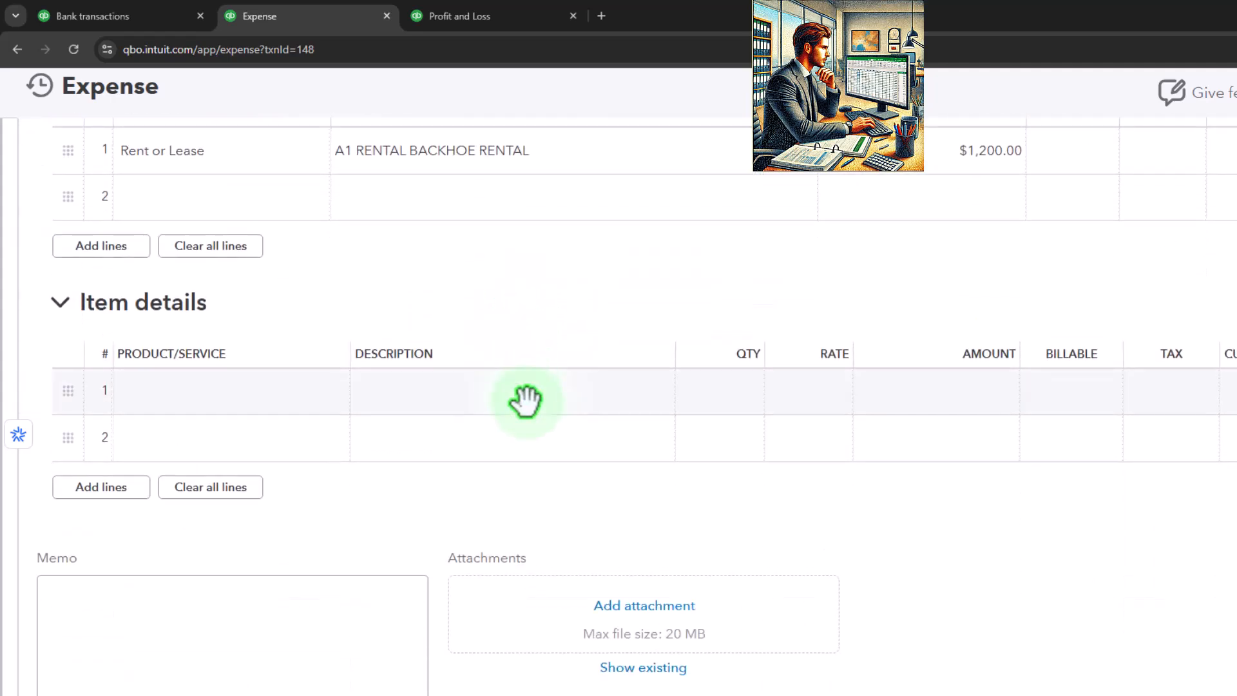
pyautogui.scroll(4, 526, 396)
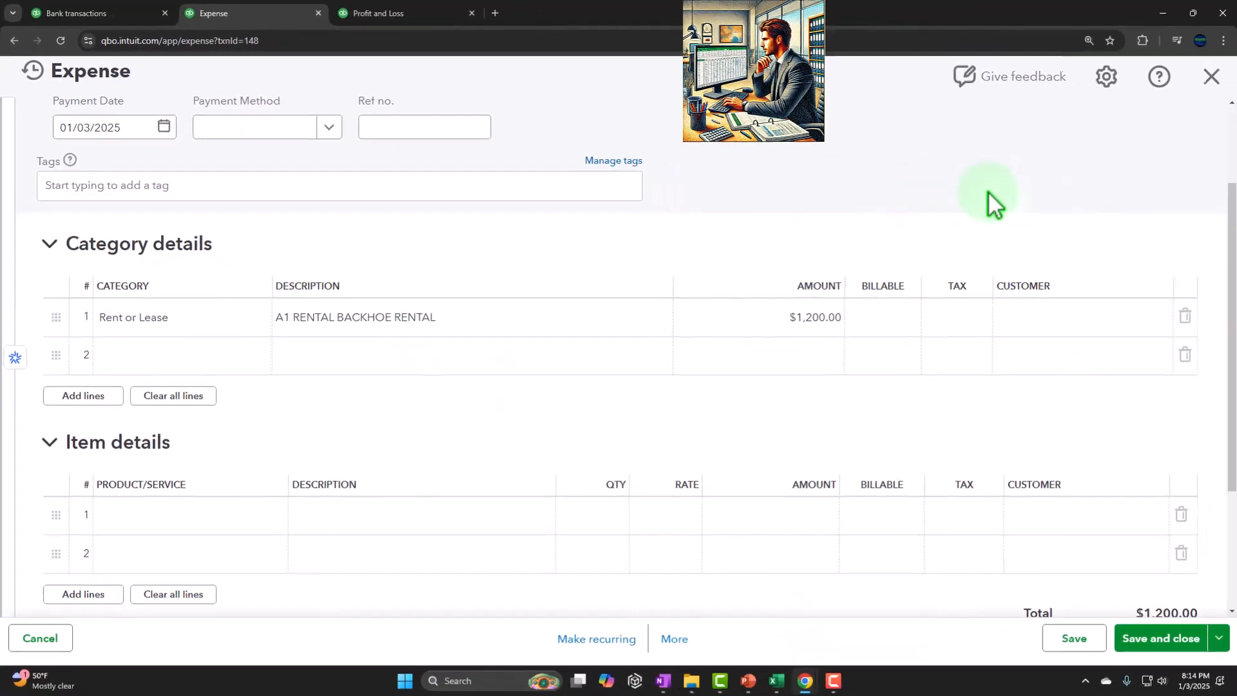
pyautogui.click(1211, 77)
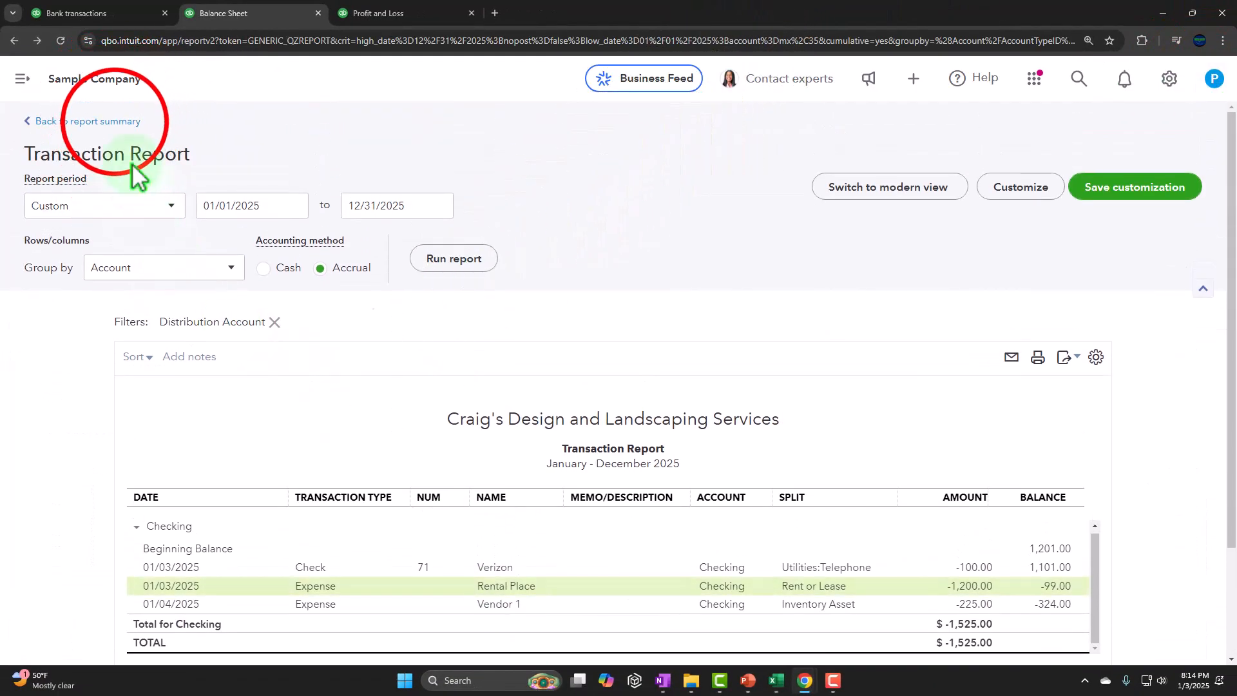
# Step: Rerun the Profit and Loss report and check the 2025 Rent or Lease amount
pyautogui.click(384, 16)
pyautogui.scroll(15, 548, 490)
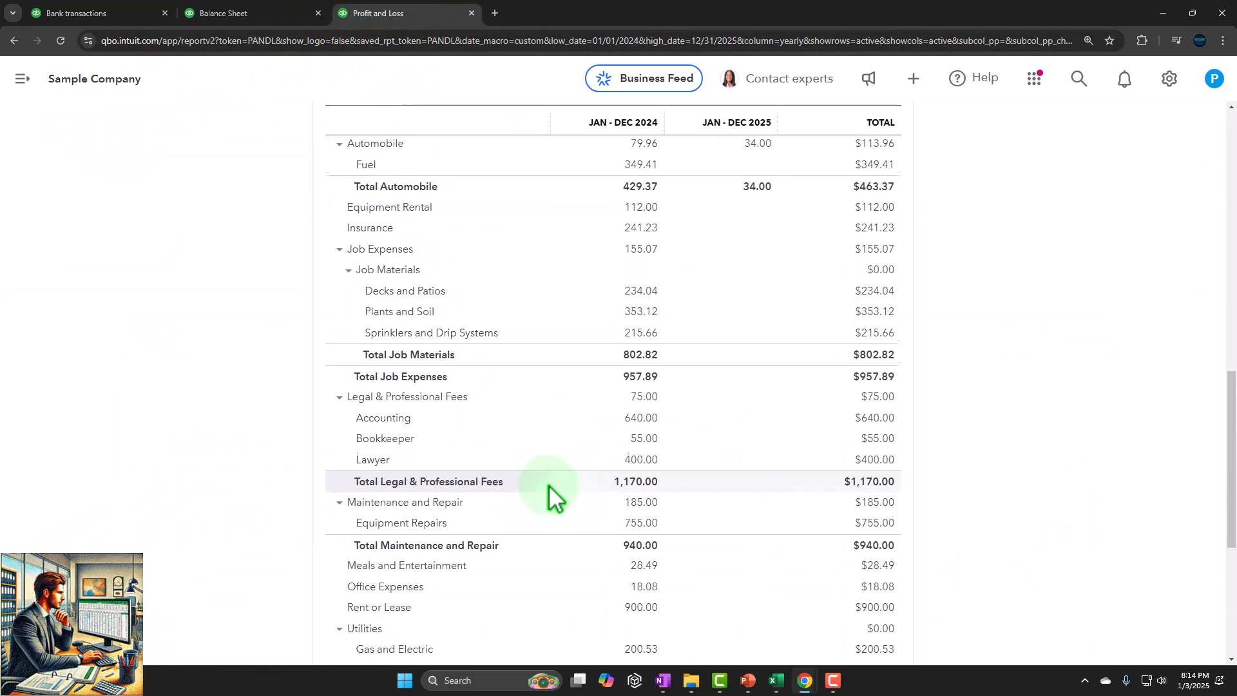
pyautogui.scroll(2, 551, 485)
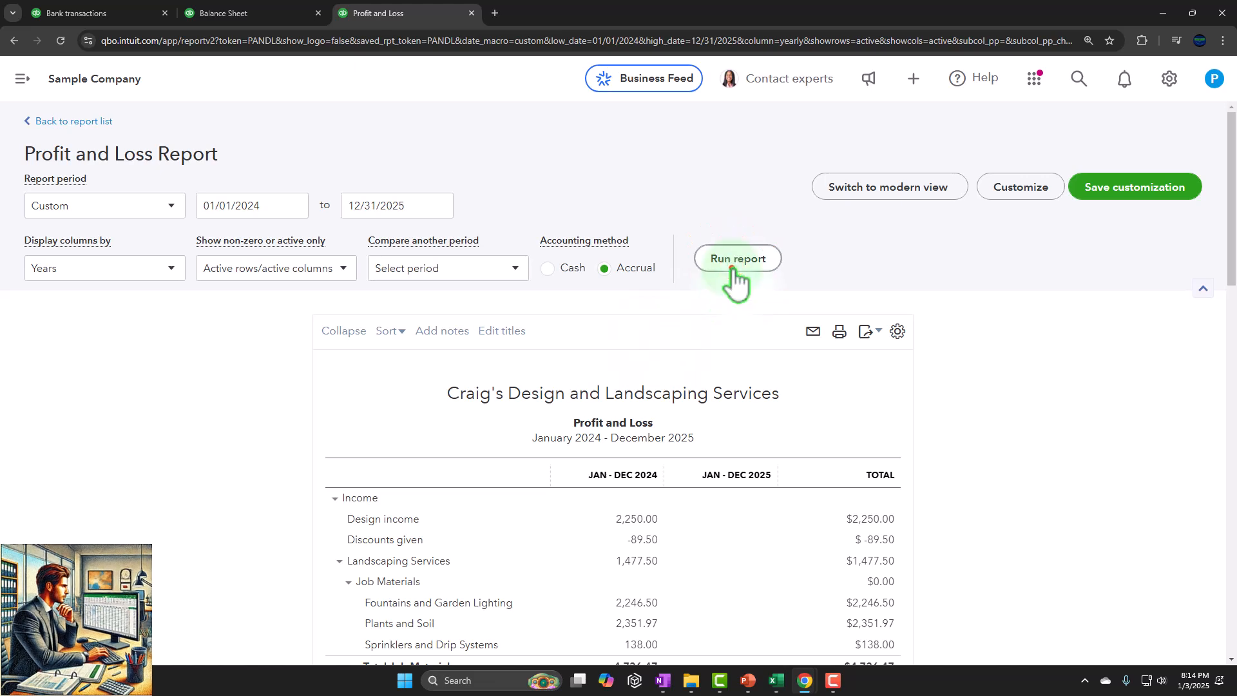
pyautogui.scroll(-20, 792, 426)
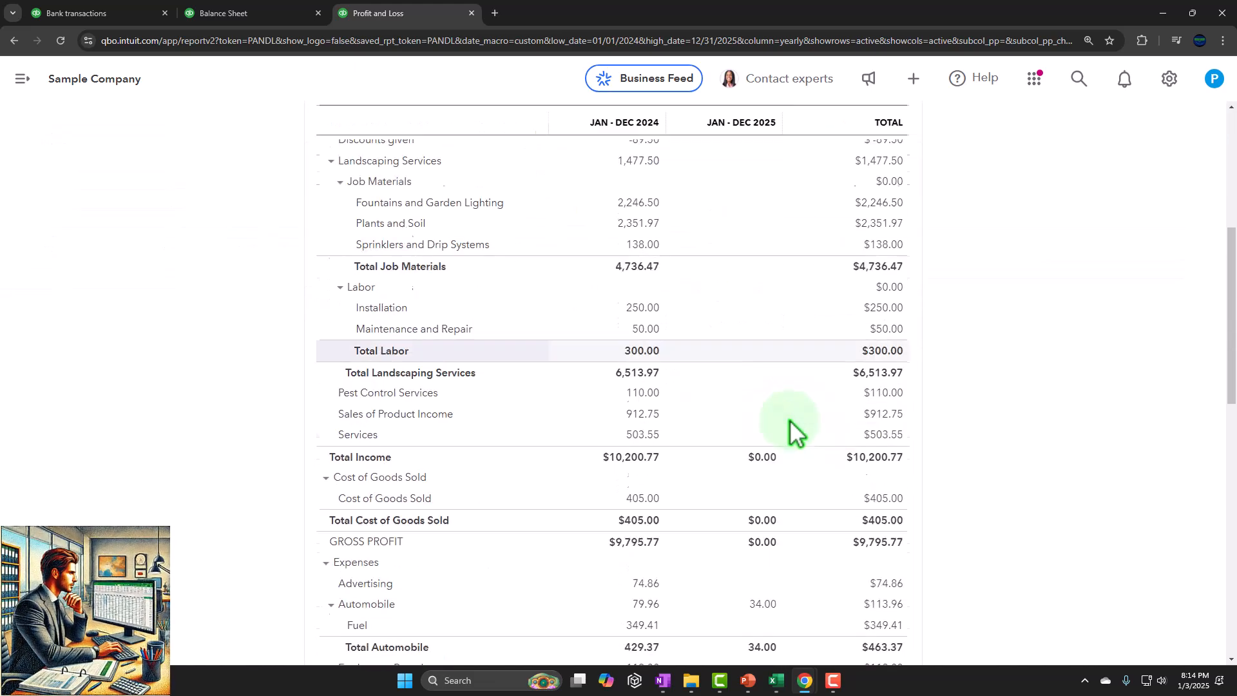
pyautogui.scroll(-3, 791, 427)
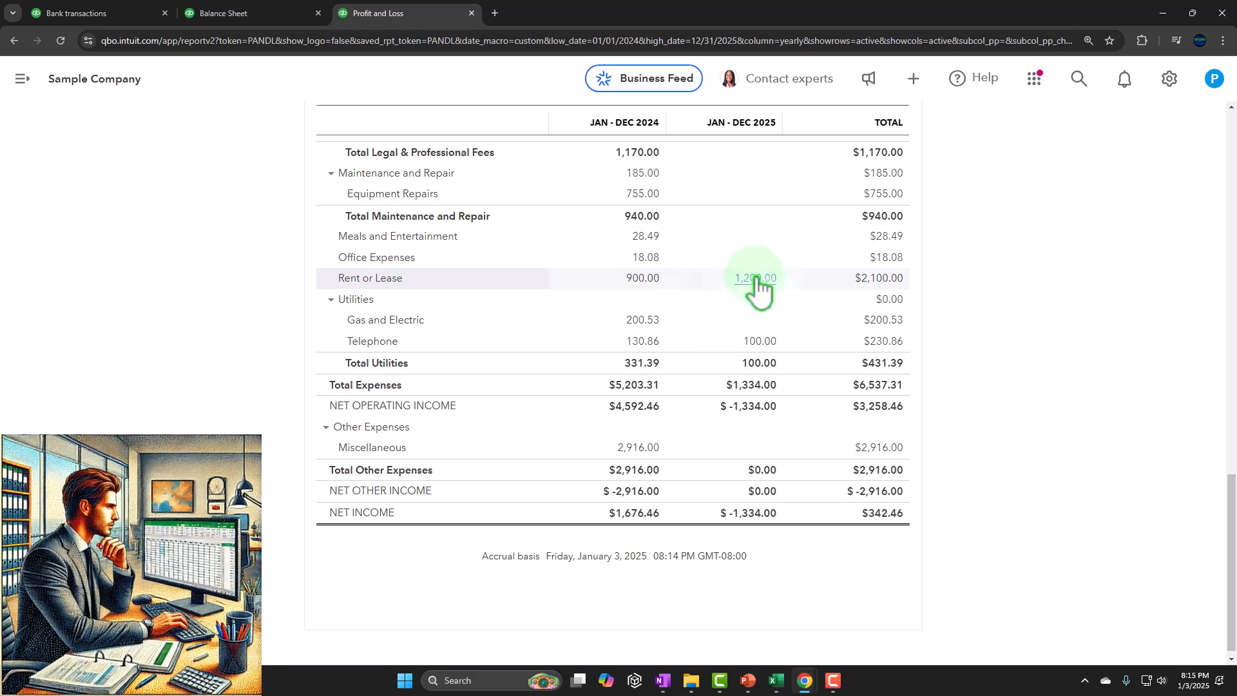
pyautogui.scroll(15, 758, 288)
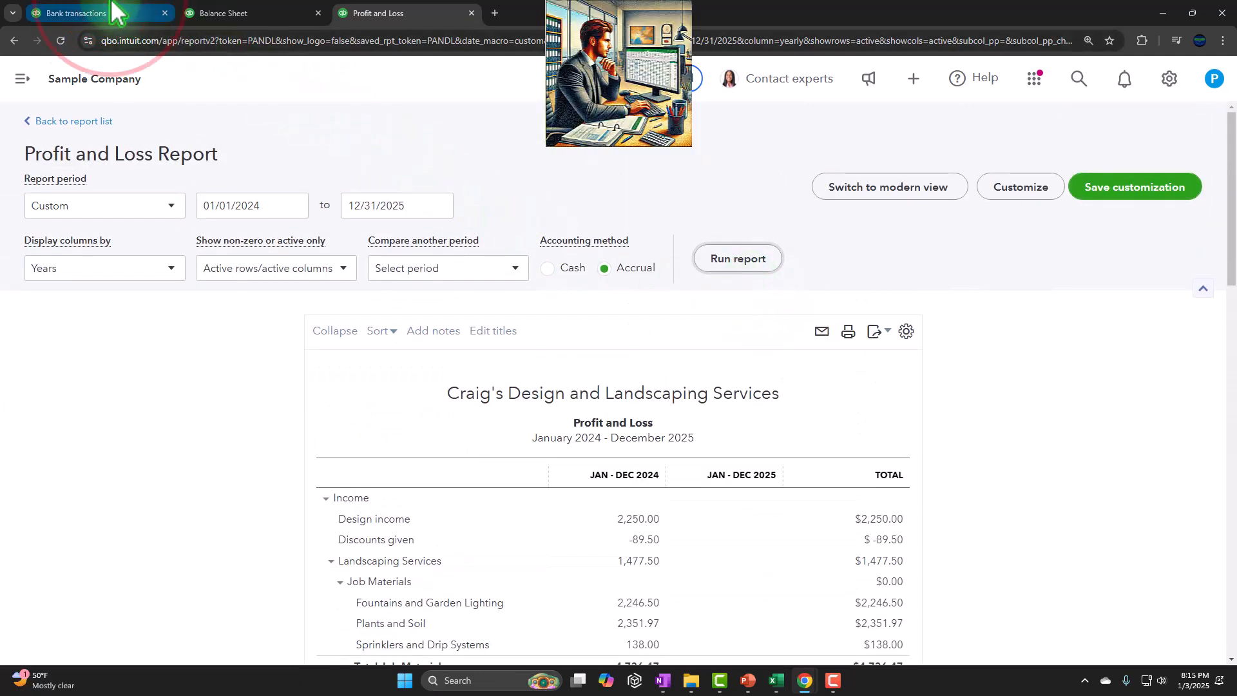
# Step: Return to the bank transactions, expand the navigation, and review the vendor forms available for creating a new transaction
pyautogui.click(84, 13)
pyautogui.click(22, 78)
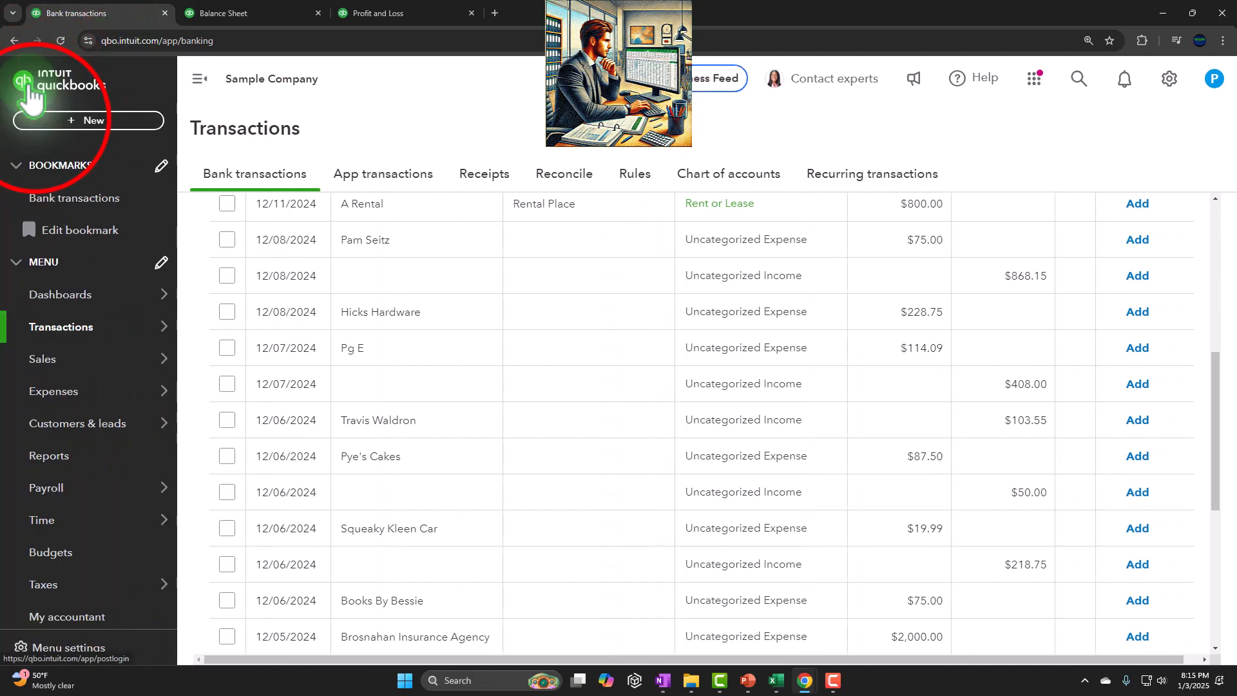
pyautogui.click(37, 122)
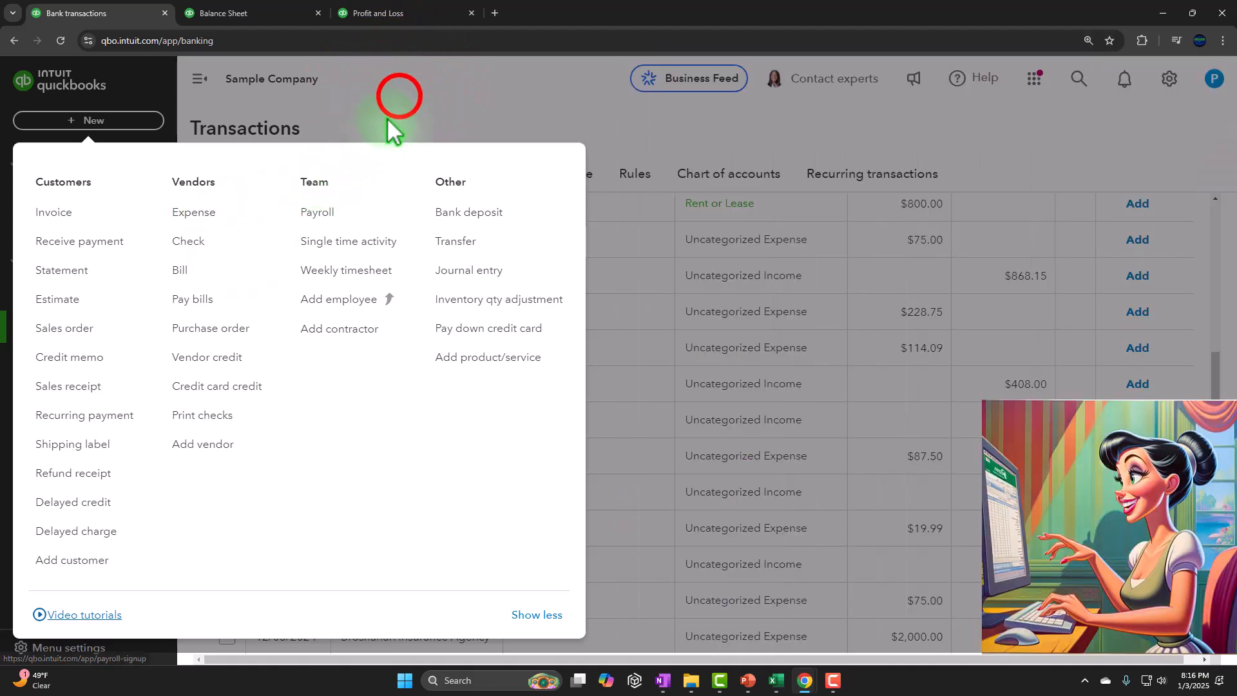
pyautogui.click(400, 104)
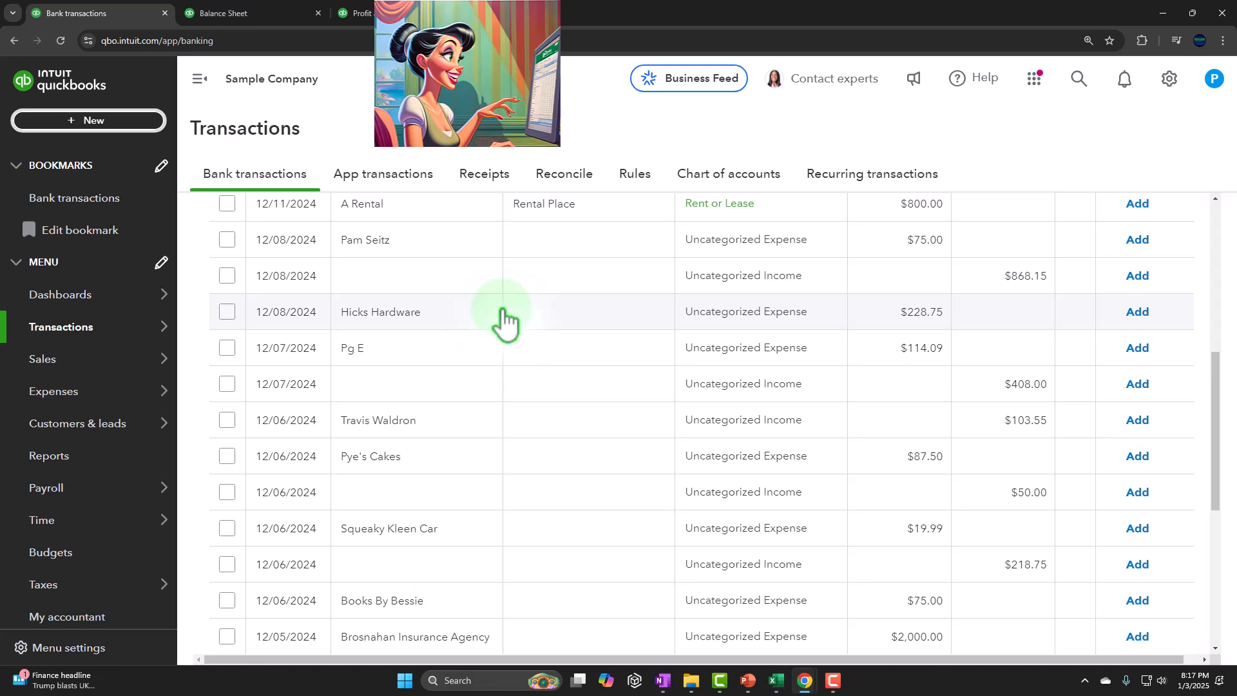
# Step: Go to the Expenses transaction list, collapse the navigation, and filter the list to the Expense type
pyautogui.click(62, 396)
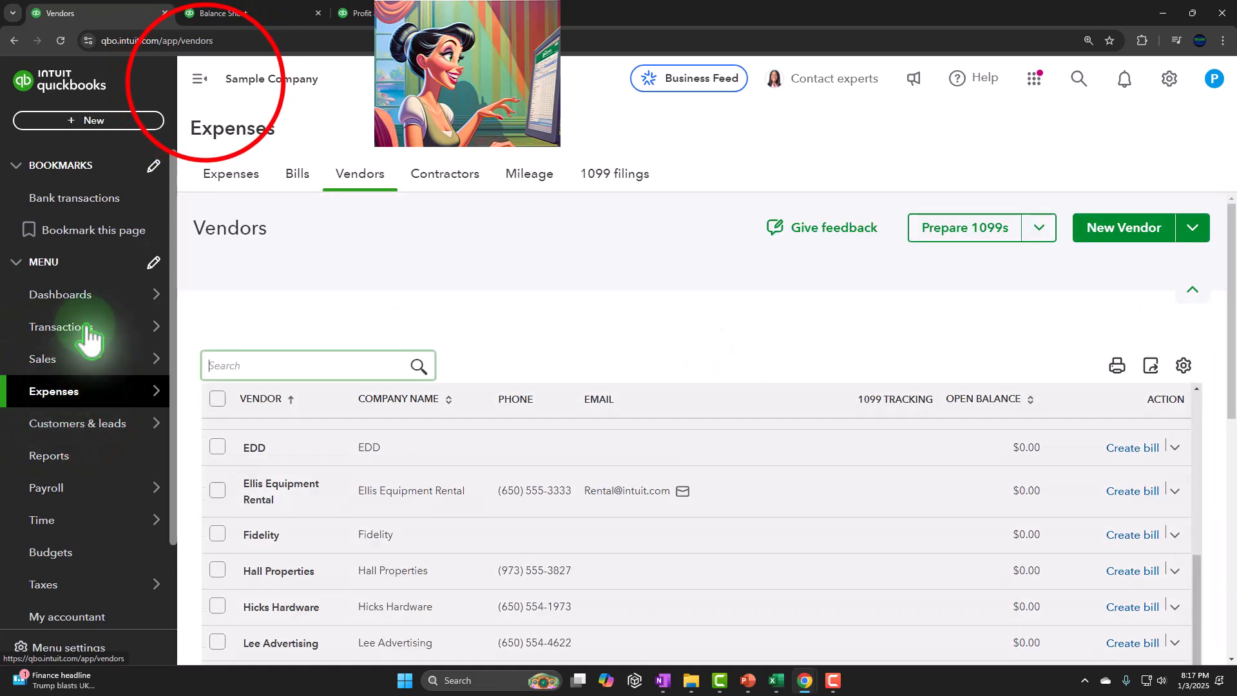
pyautogui.click(200, 79)
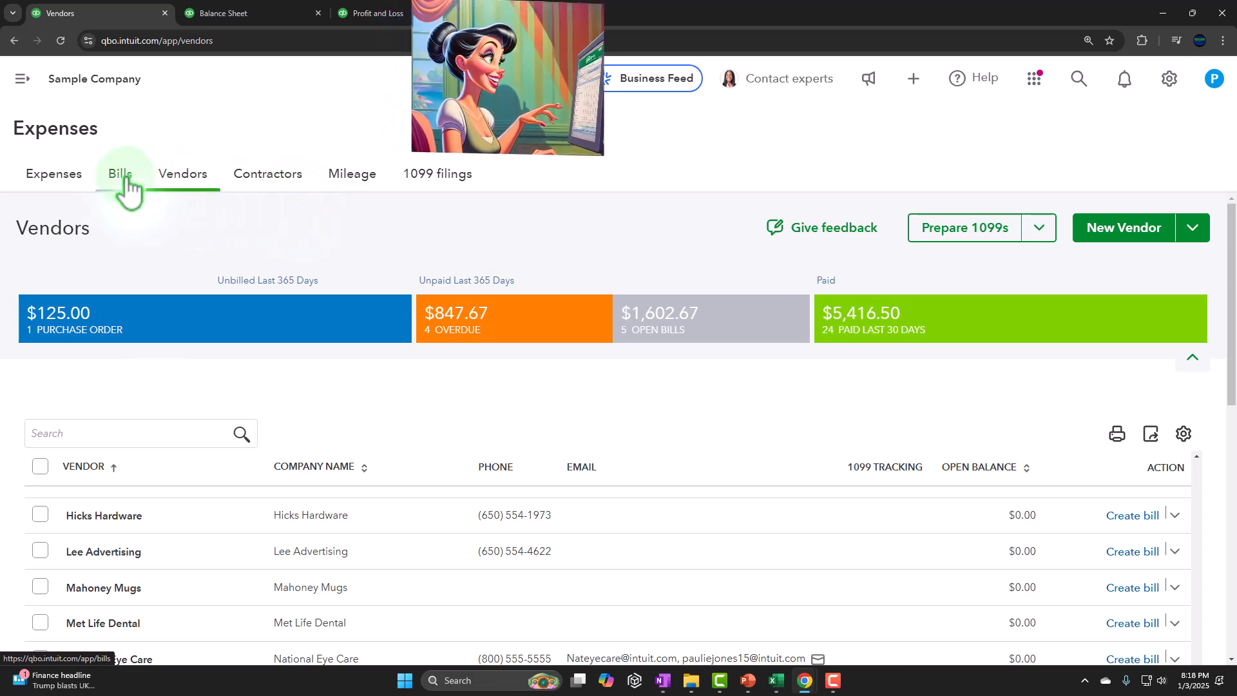
pyautogui.click(64, 175)
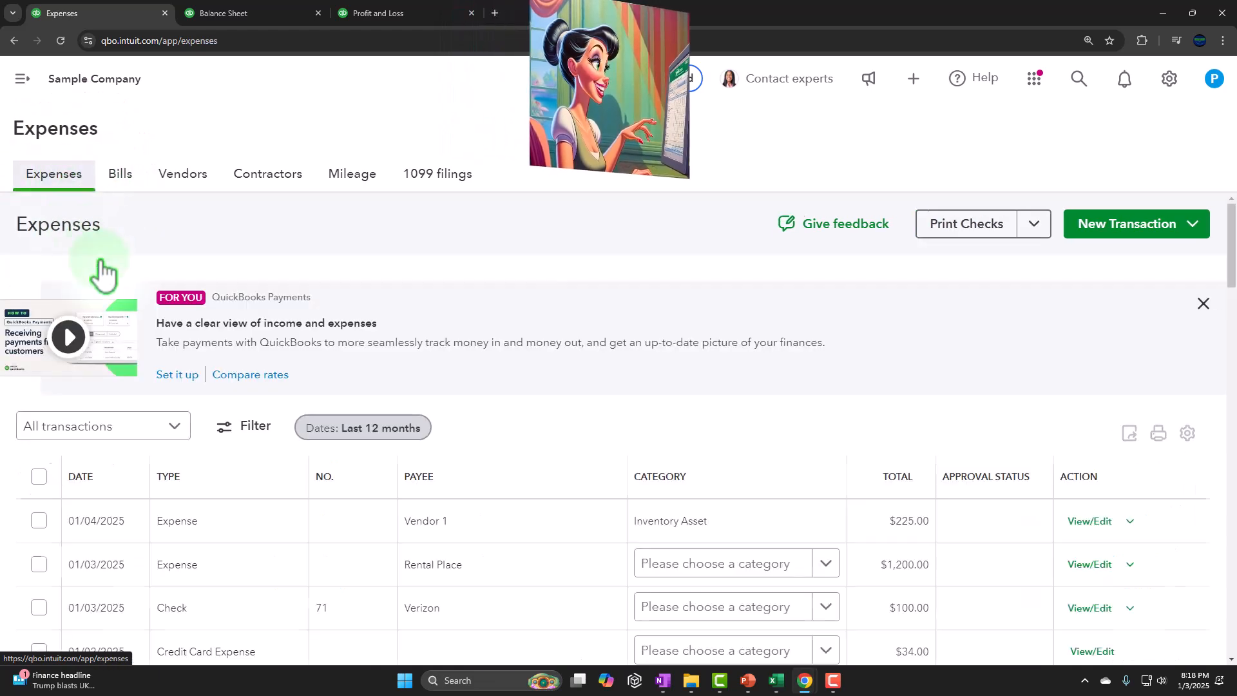
pyautogui.scroll(-3, 103, 271)
pyautogui.click(174, 233)
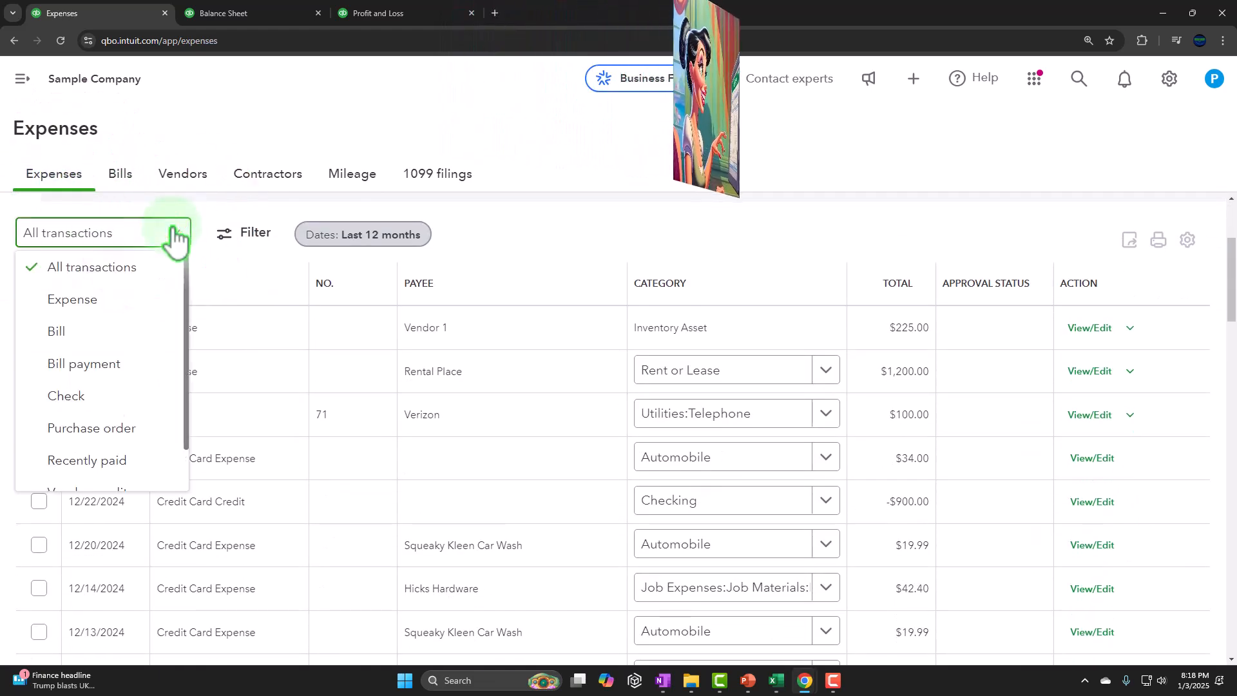
pyautogui.click(113, 299)
pyautogui.scroll(-2, 229, 386)
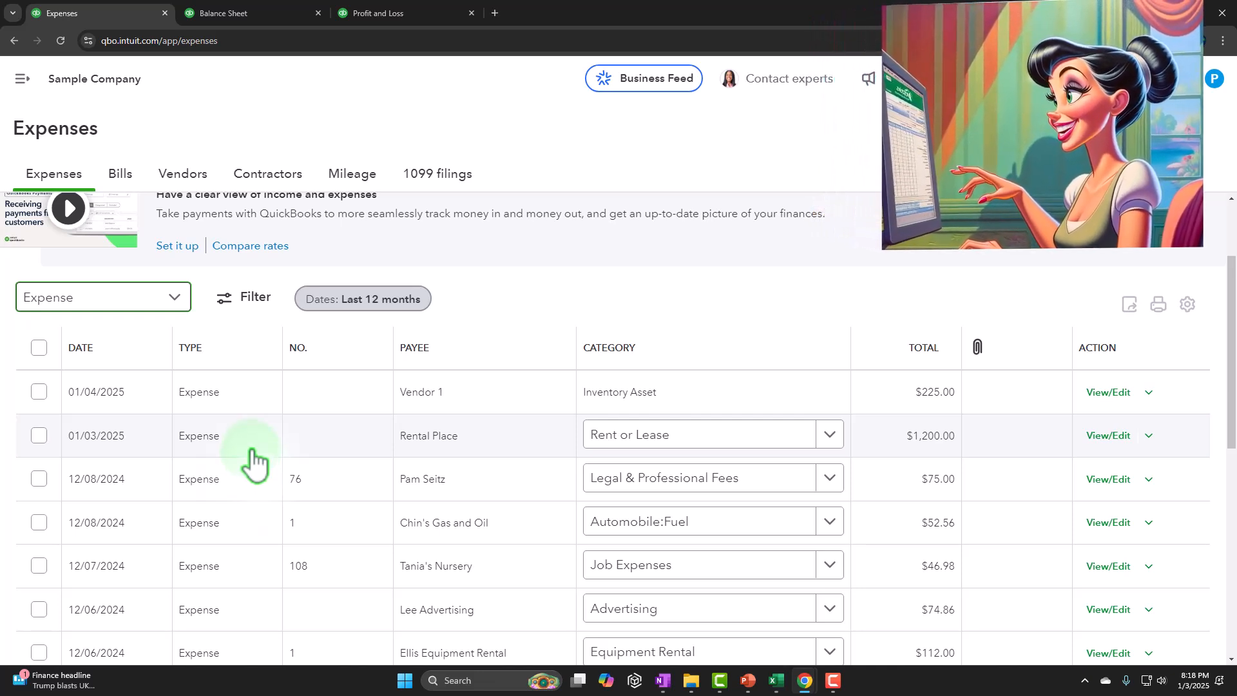
# Step: Open the Vendors list and browse the vendors with their open balances
pyautogui.click(193, 181)
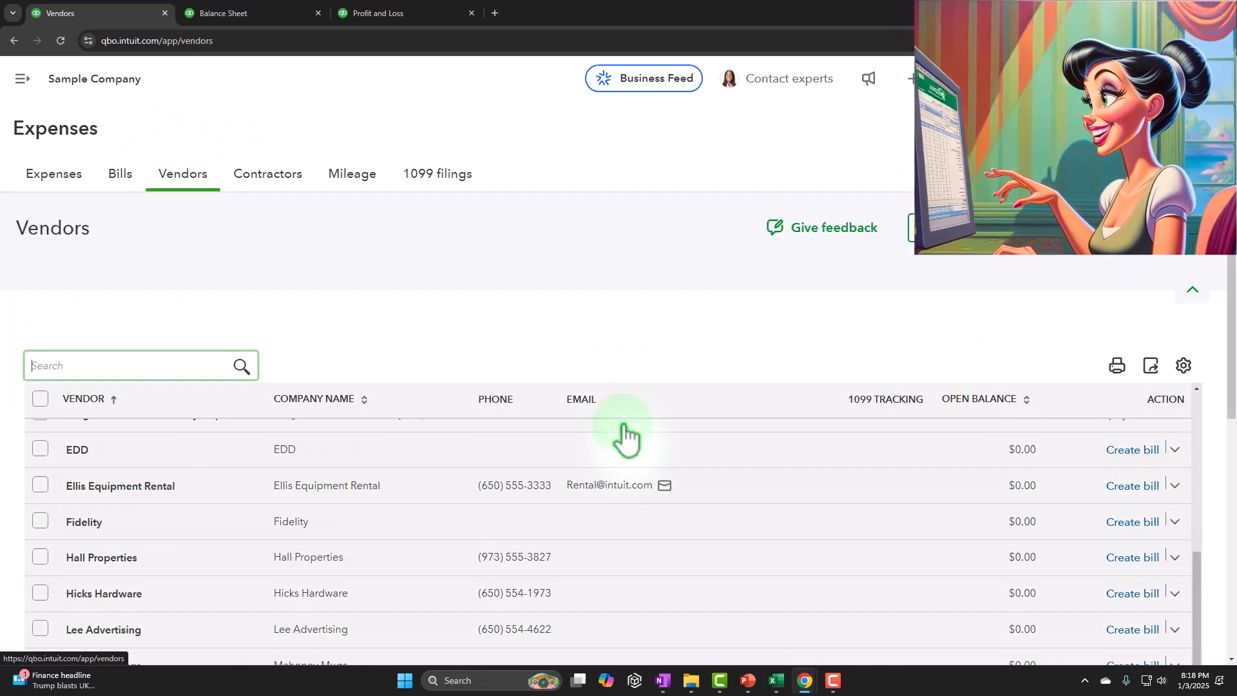
pyautogui.scroll(-3, 625, 438)
pyautogui.scroll(-2, 668, 514)
pyautogui.scroll(-1, 668, 514)
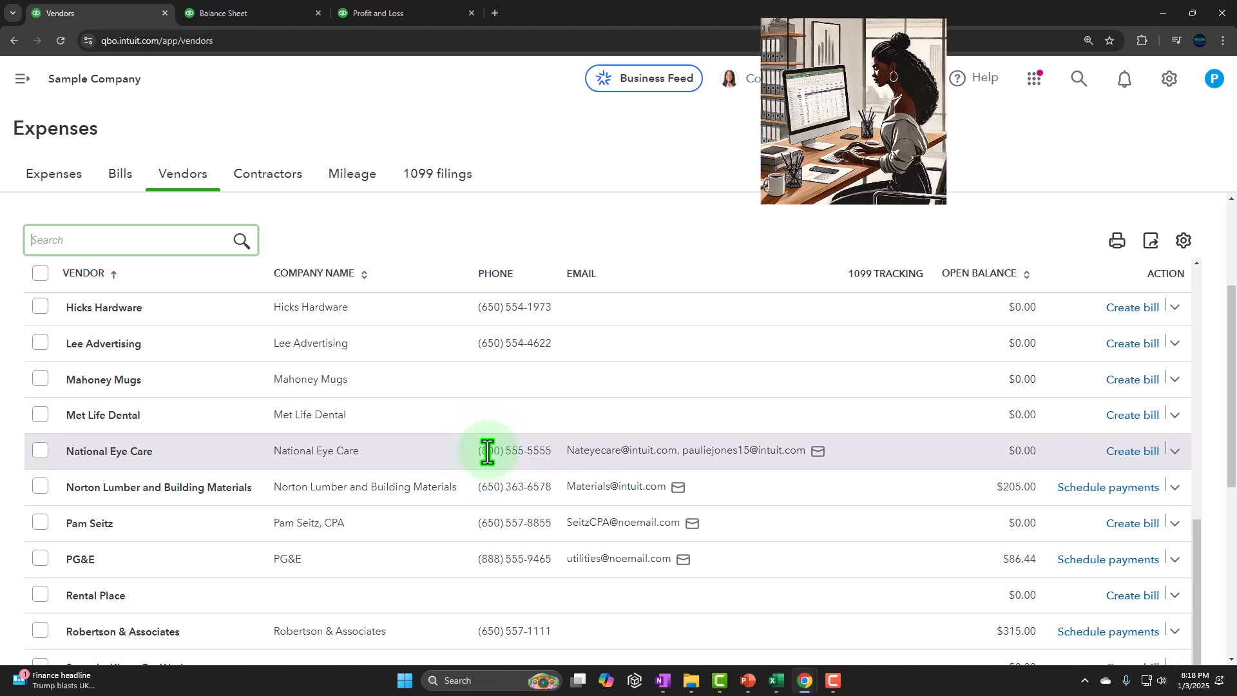
# Step: Open the Bills page and dismiss the AI-powered bills creation notice
pyautogui.click(121, 182)
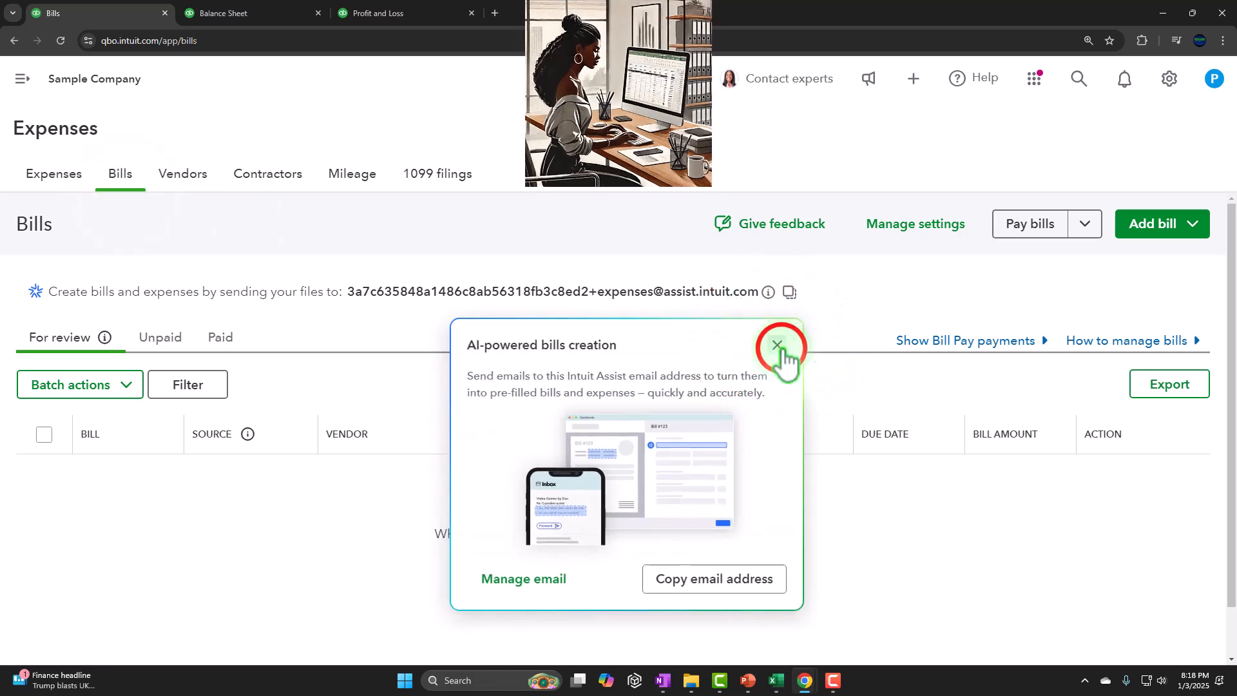
pyautogui.click(778, 347)
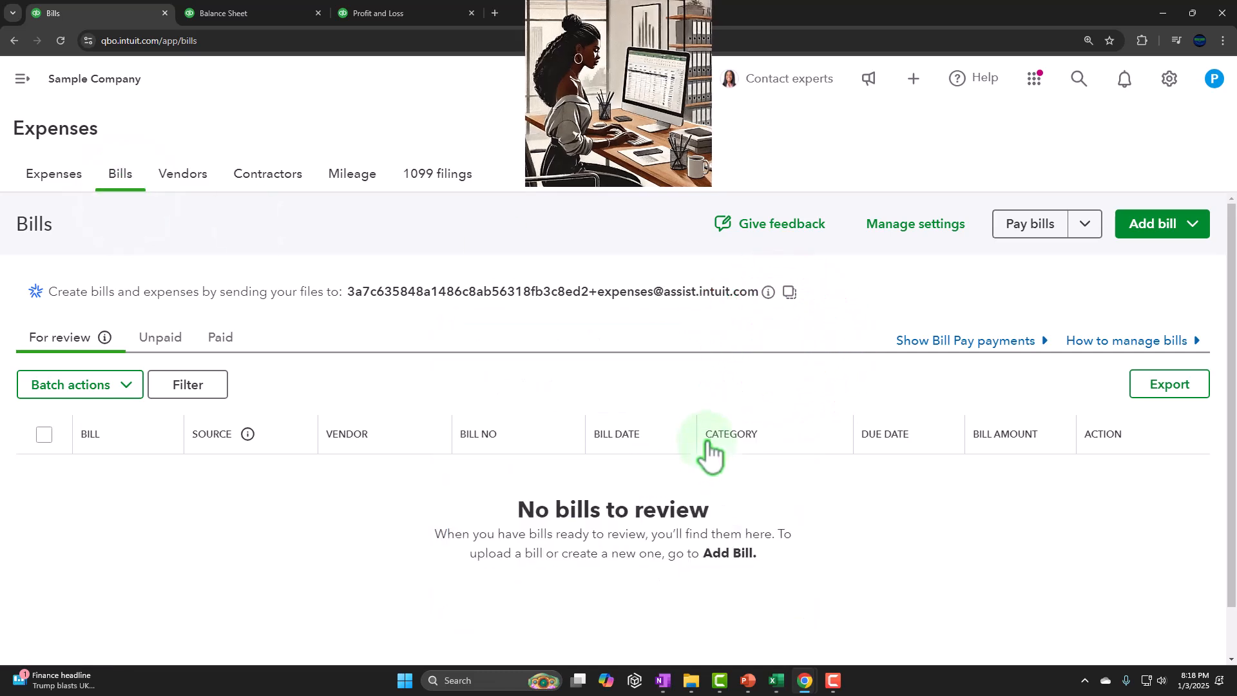